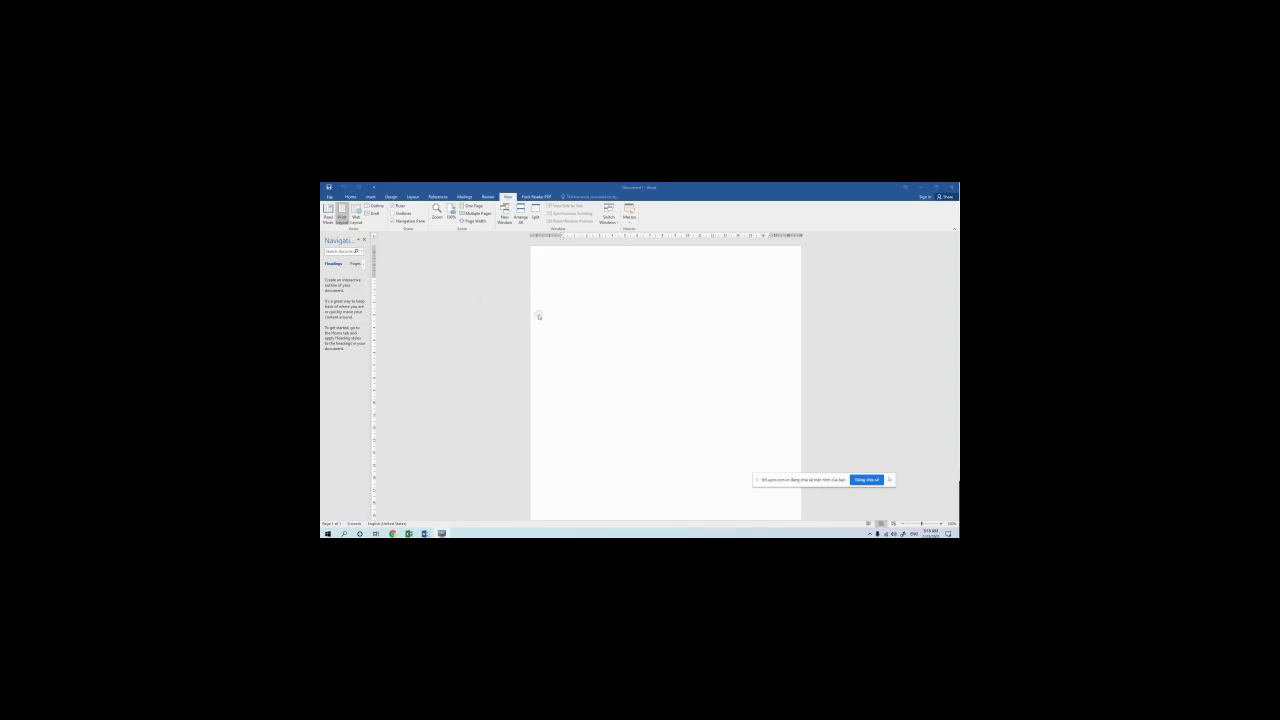
Step: Open the File backstage and launch the Word Options window
click(329, 197)
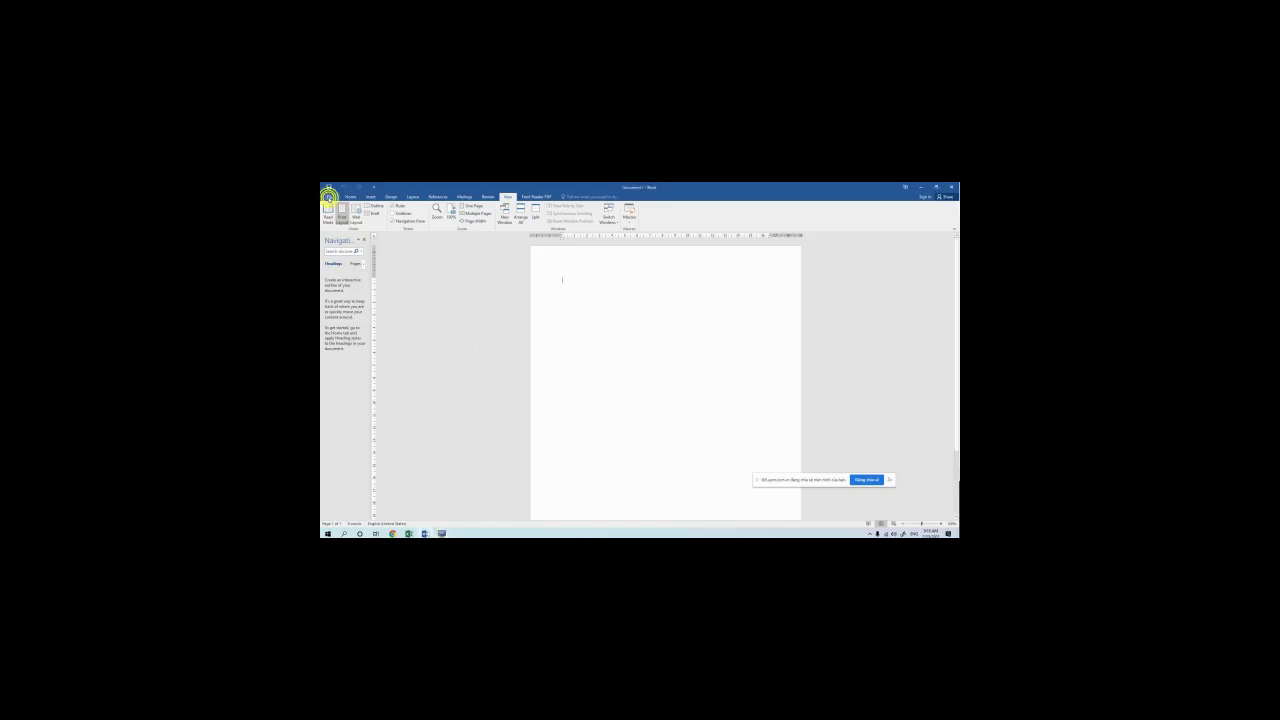
click(329, 197)
click(332, 199)
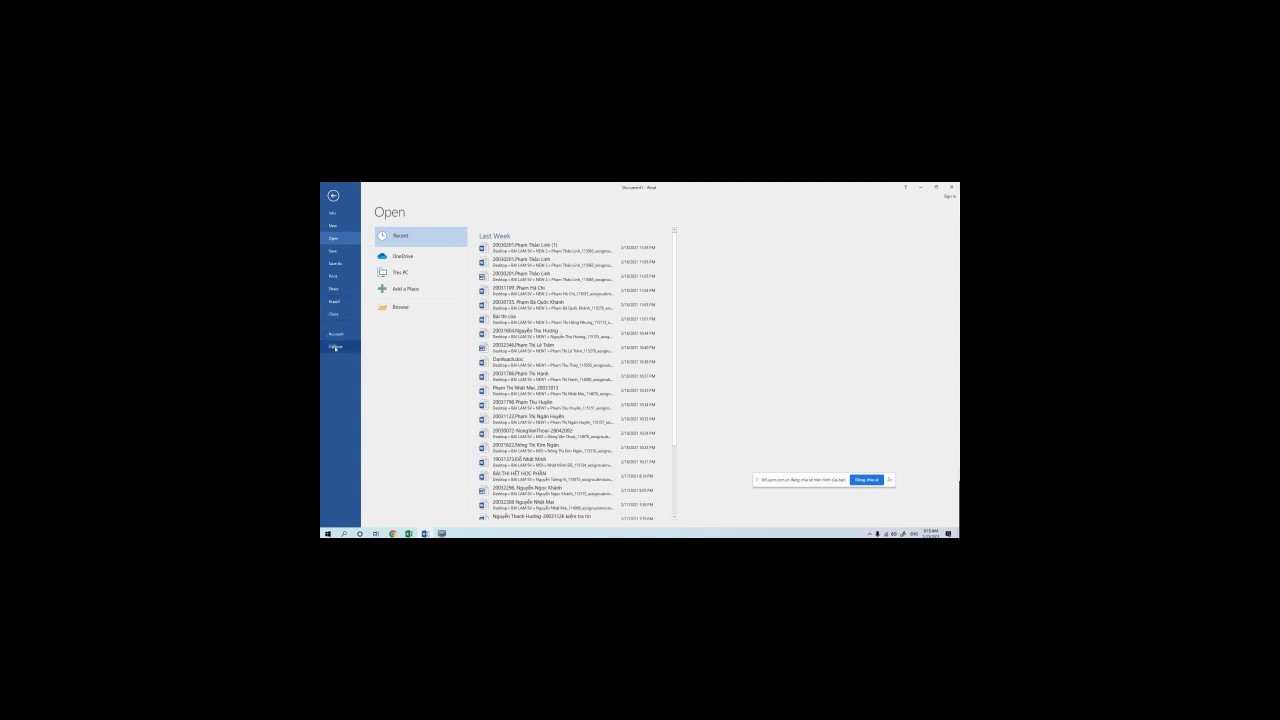
click(336, 347)
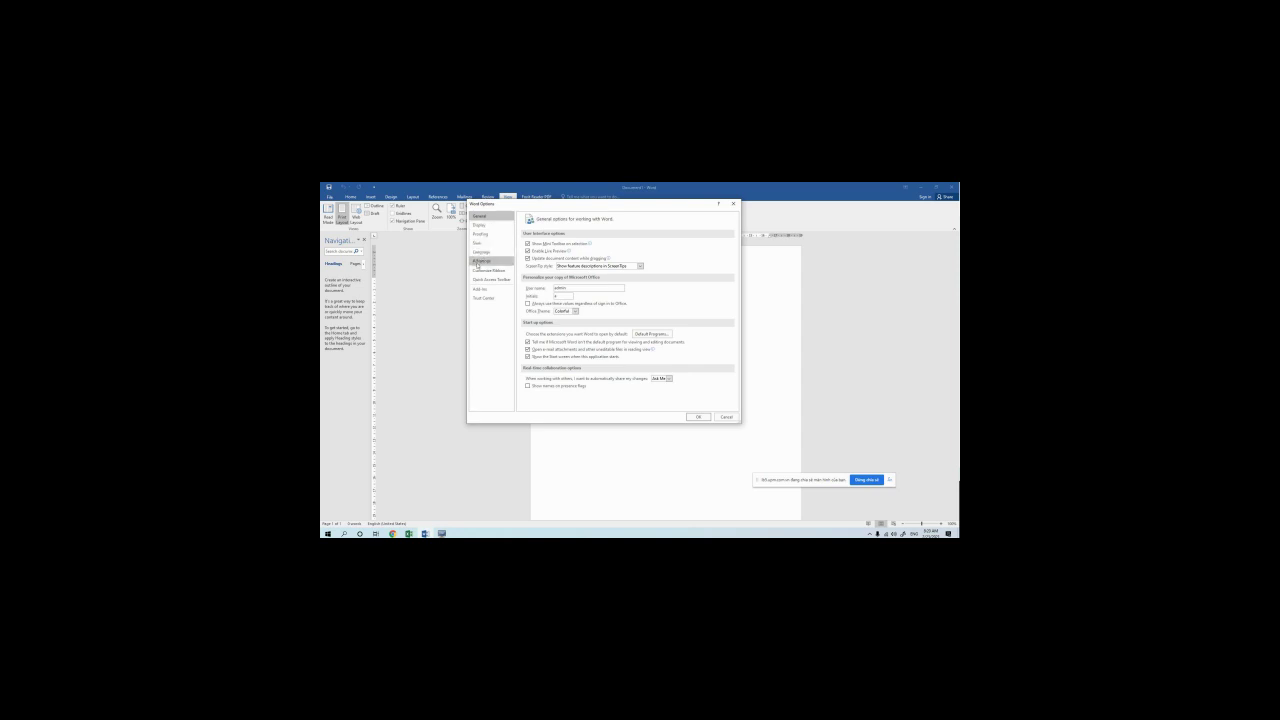
Step: In Advanced options, set 'Show measurements in units of' to Centimeters
click(481, 261)
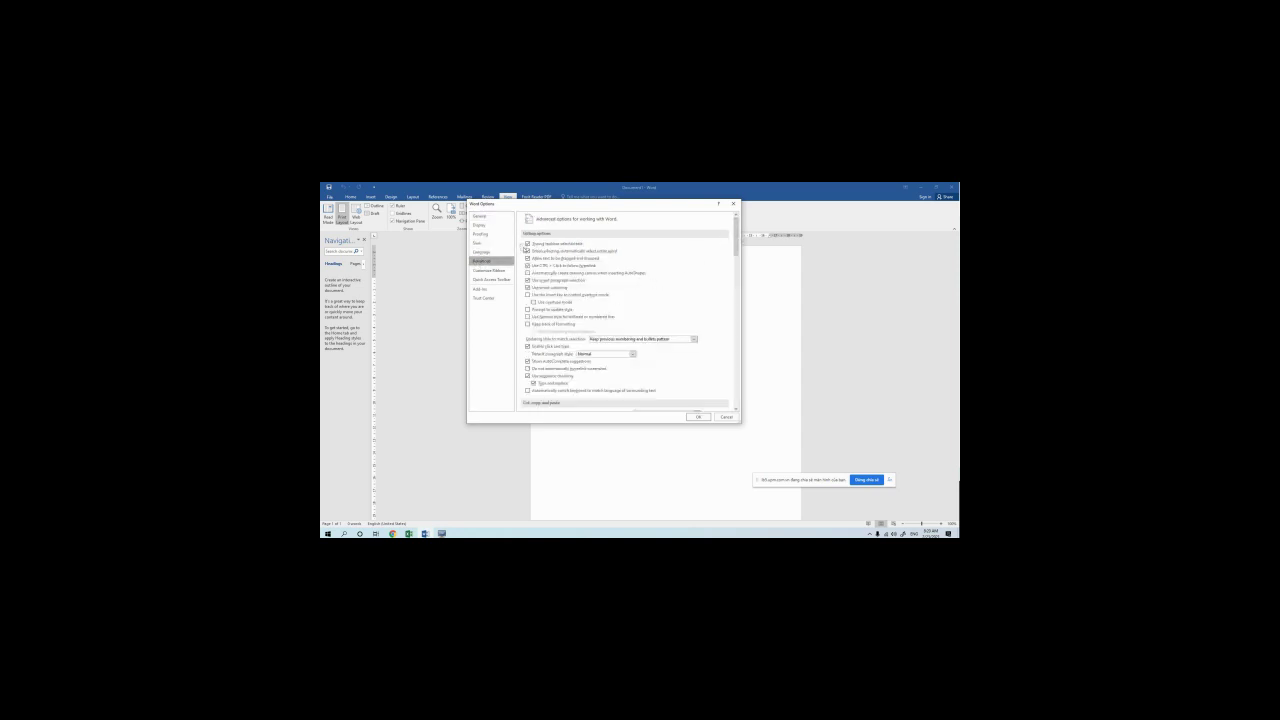
drag(736, 245, 736, 315)
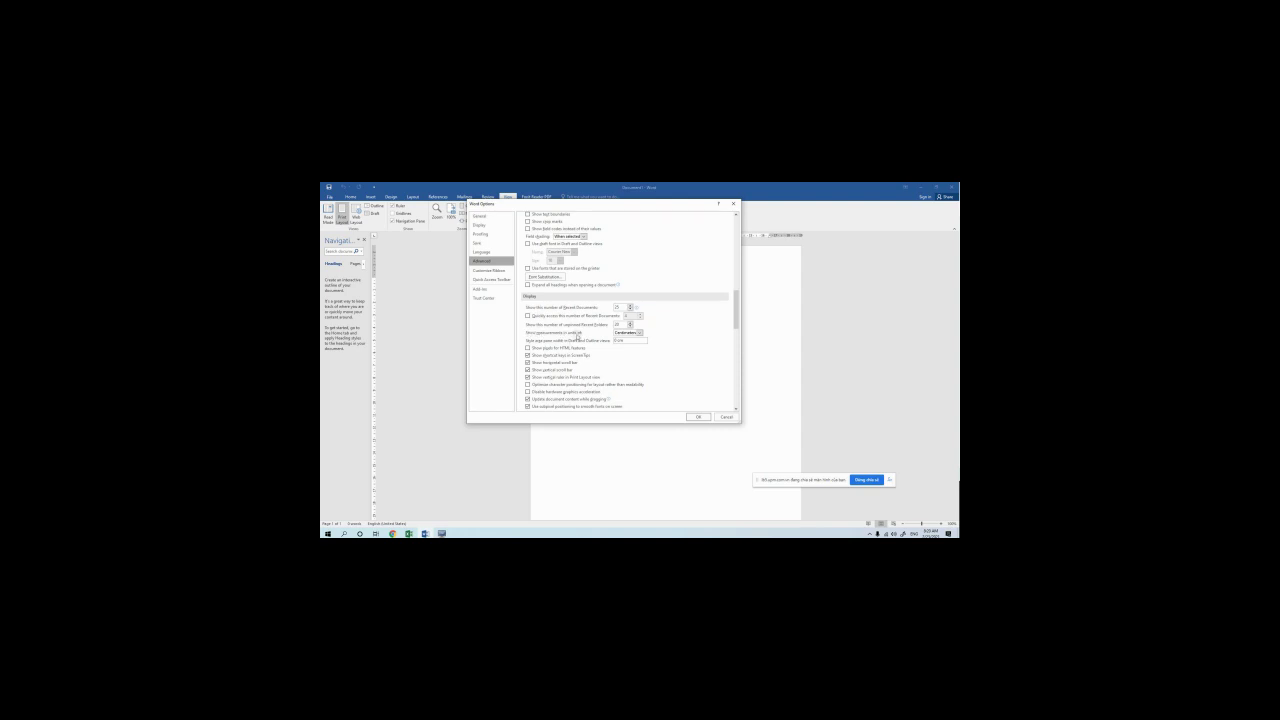
click(640, 332)
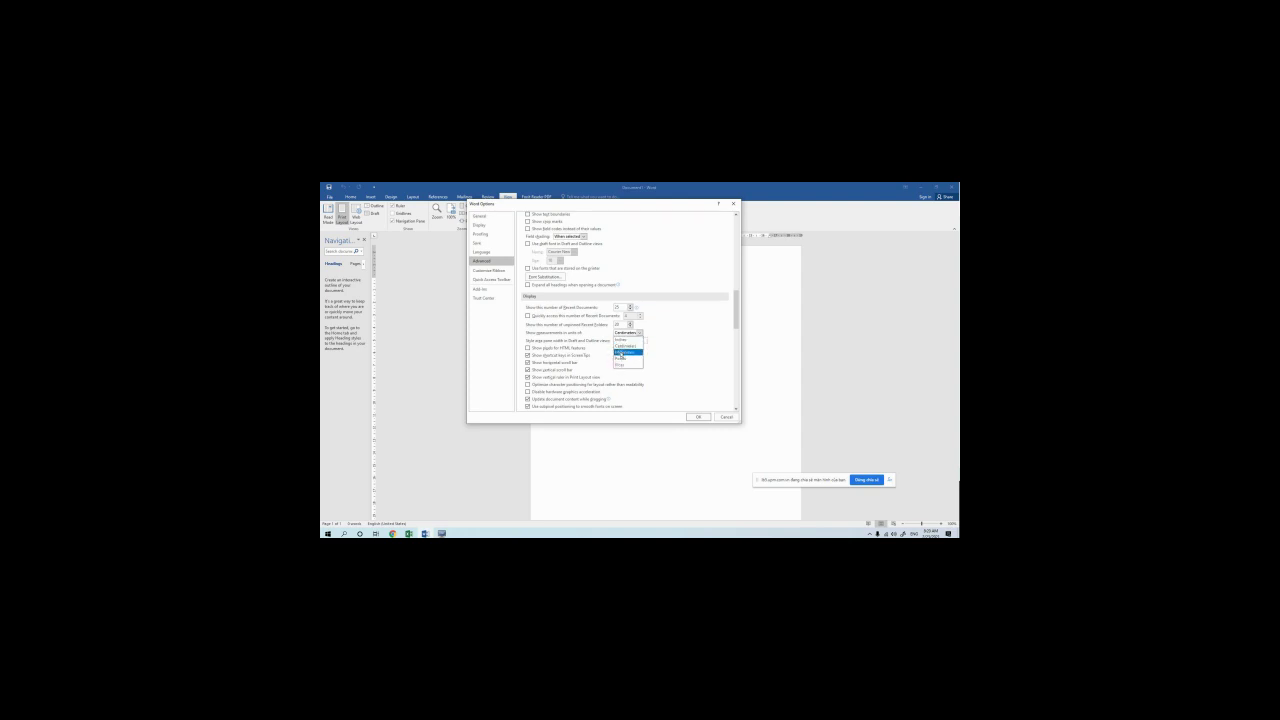
click(627, 345)
click(640, 333)
click(640, 333)
Step: Under Proofing, uncheck 'Check spelling as you type' and 'Check grammar with spelling'
click(481, 226)
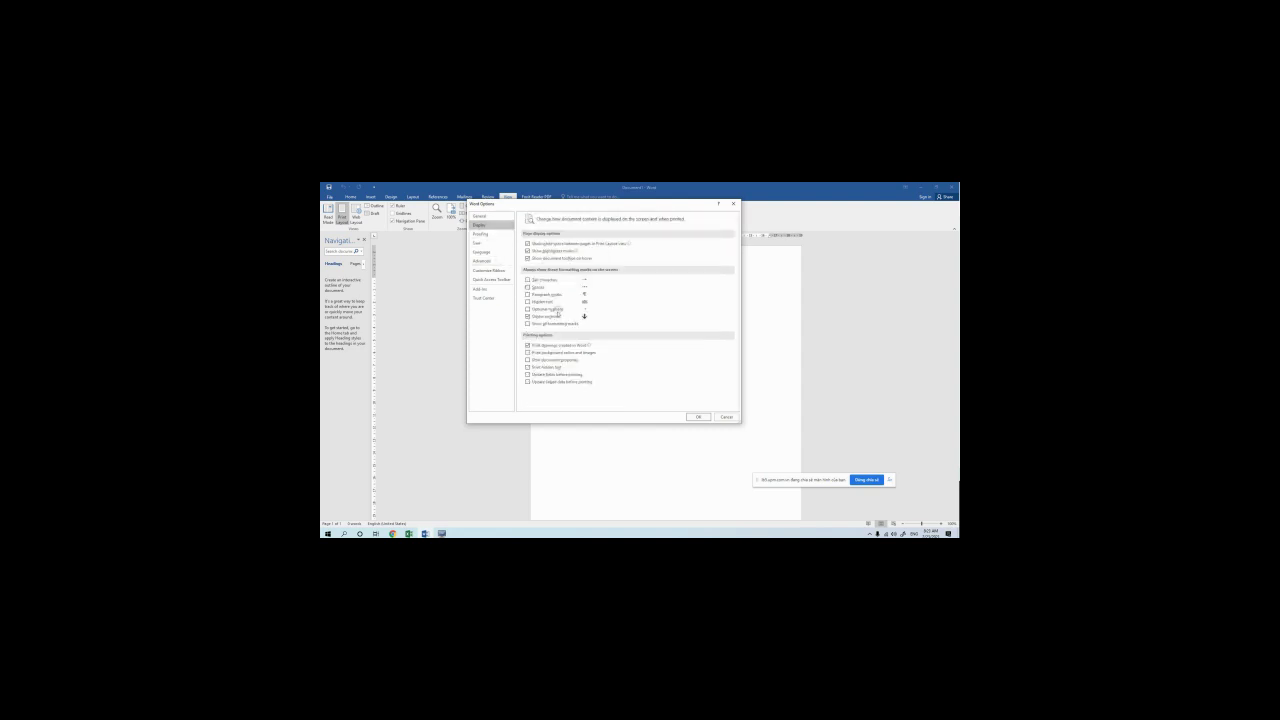
click(483, 234)
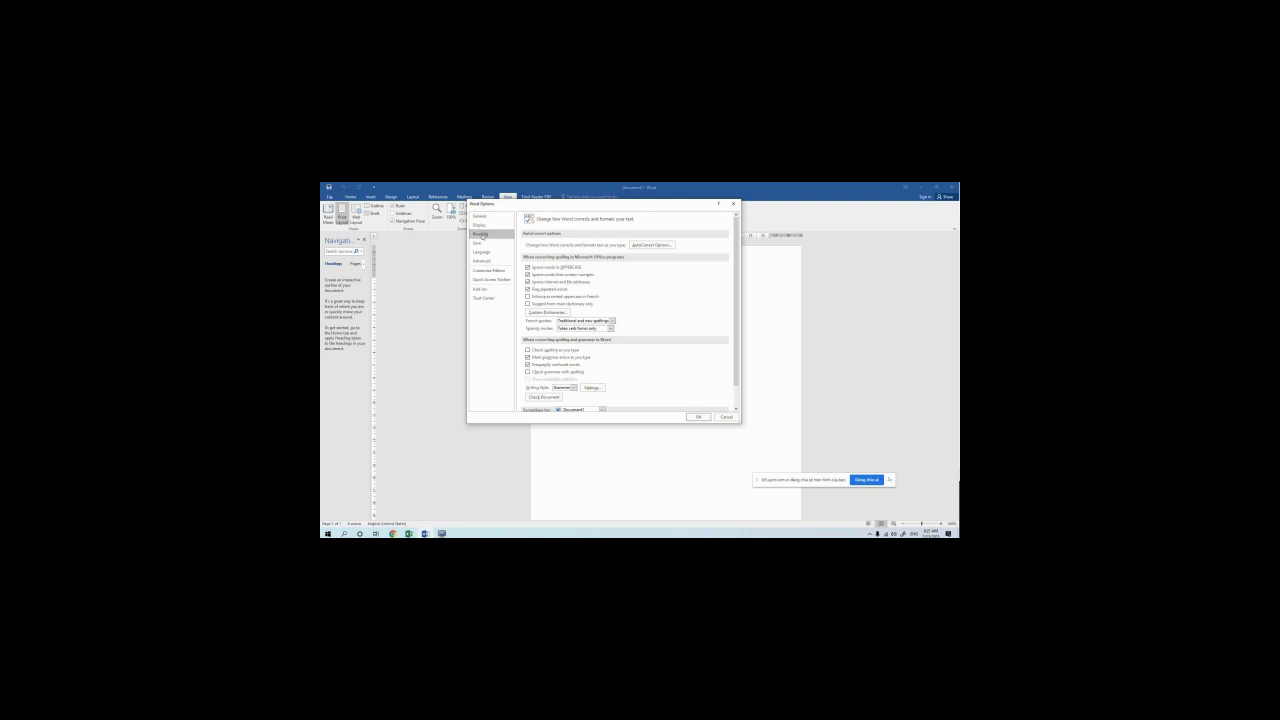
click(527, 350)
click(528, 372)
click(528, 372)
click(528, 350)
drag(606, 207, 603, 209)
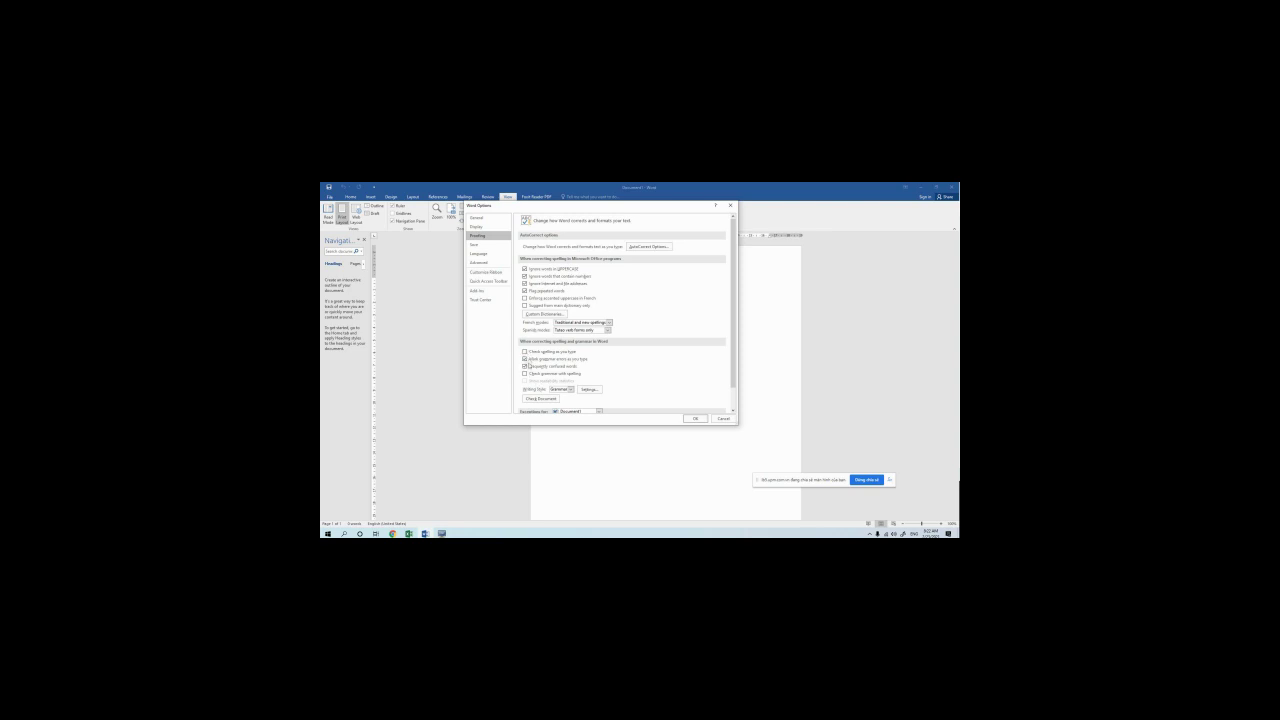
Step: Apply the Word Options changes with OK and open the Insert Shapes gallery
click(692, 418)
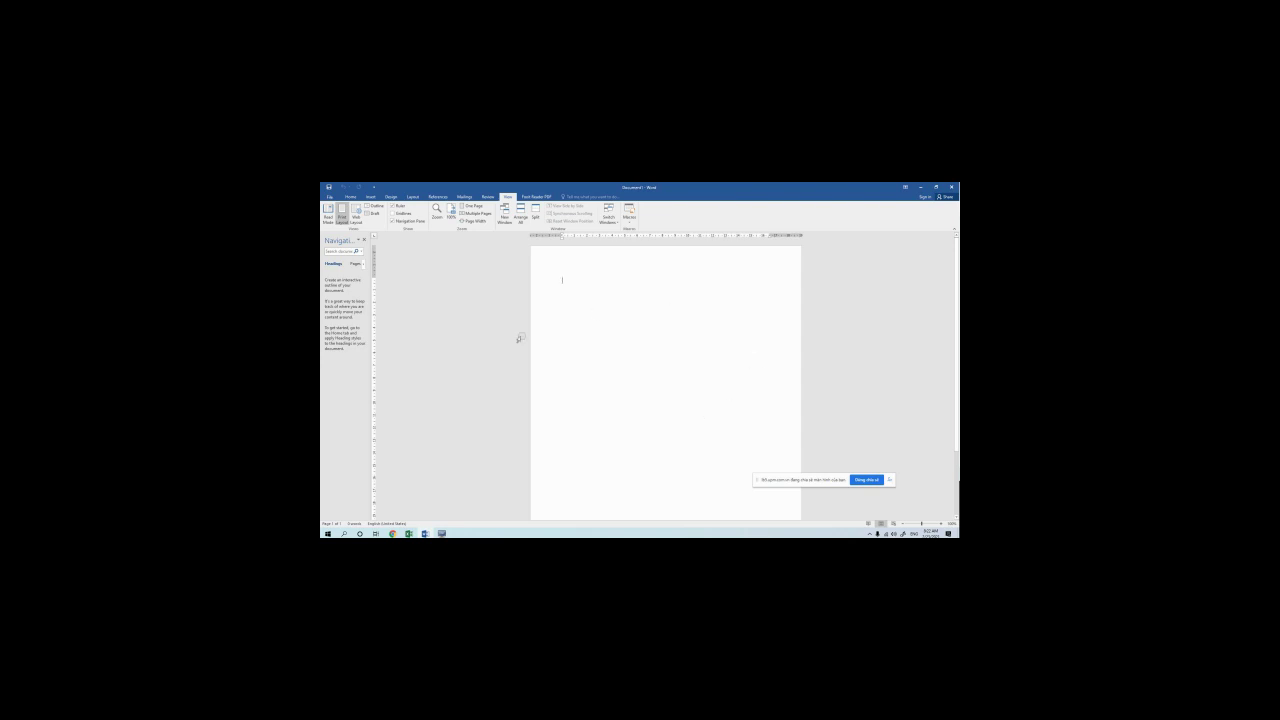
click(352, 197)
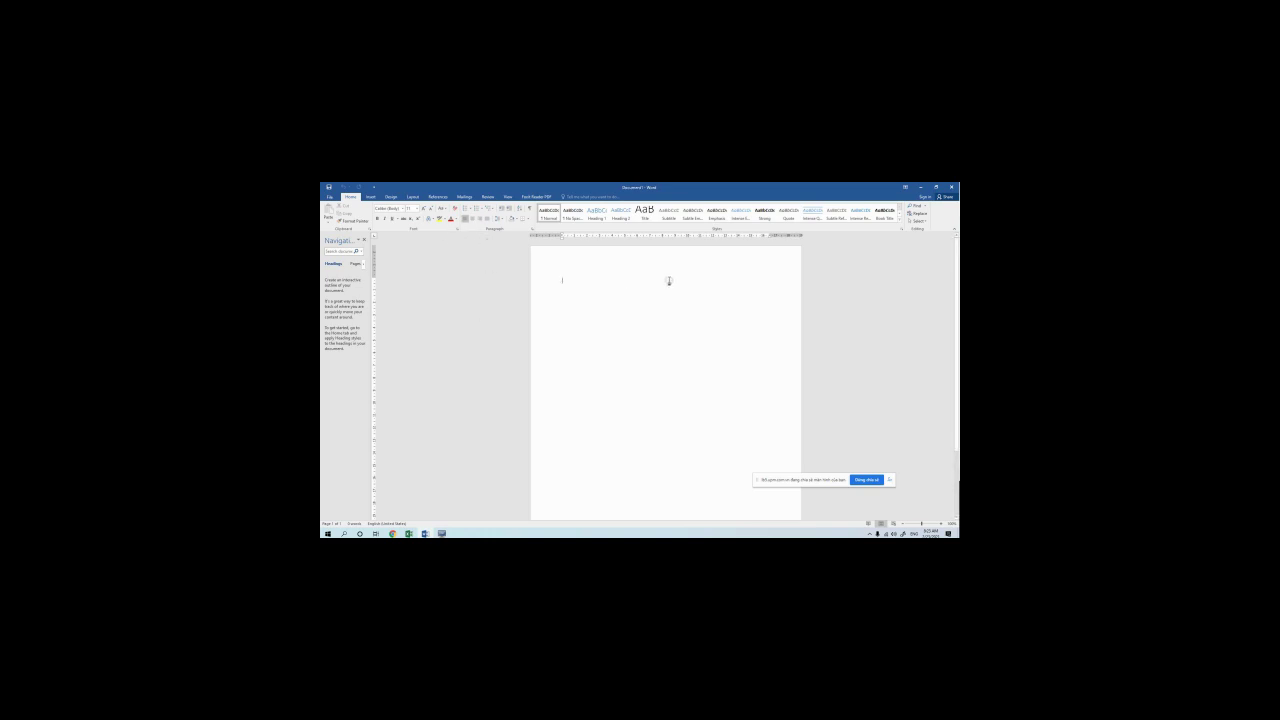
click(370, 197)
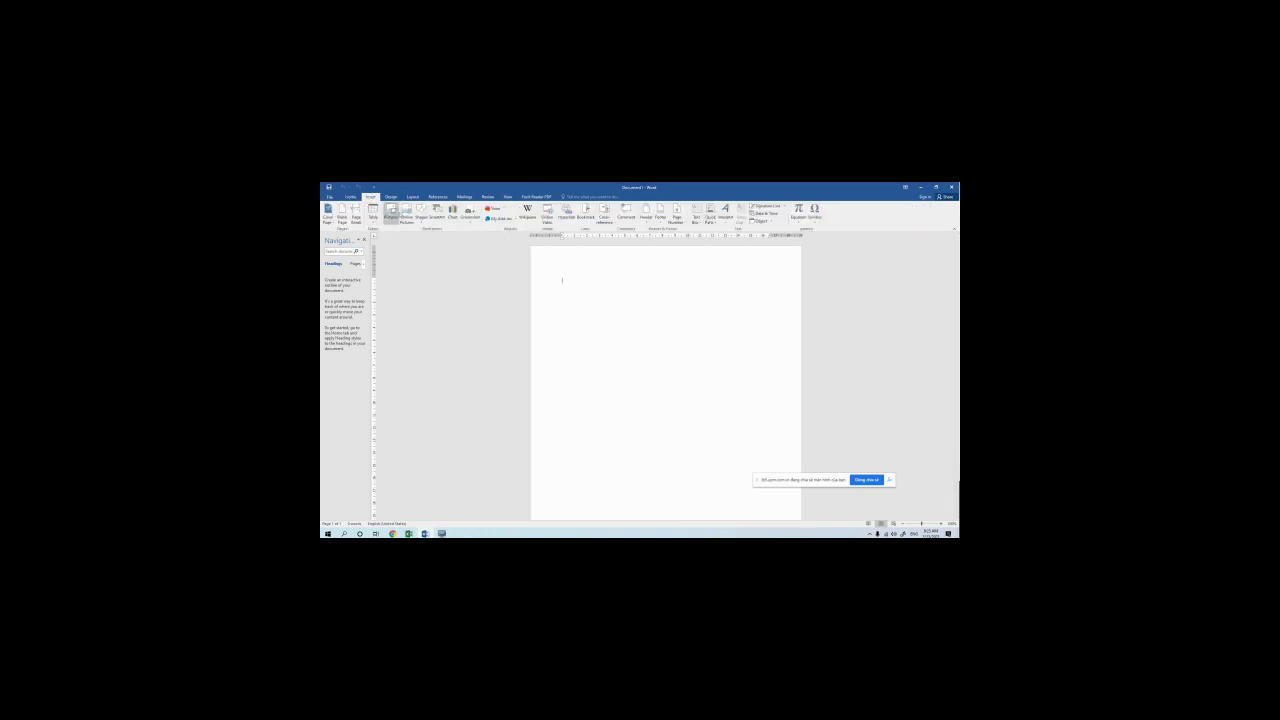
click(421, 214)
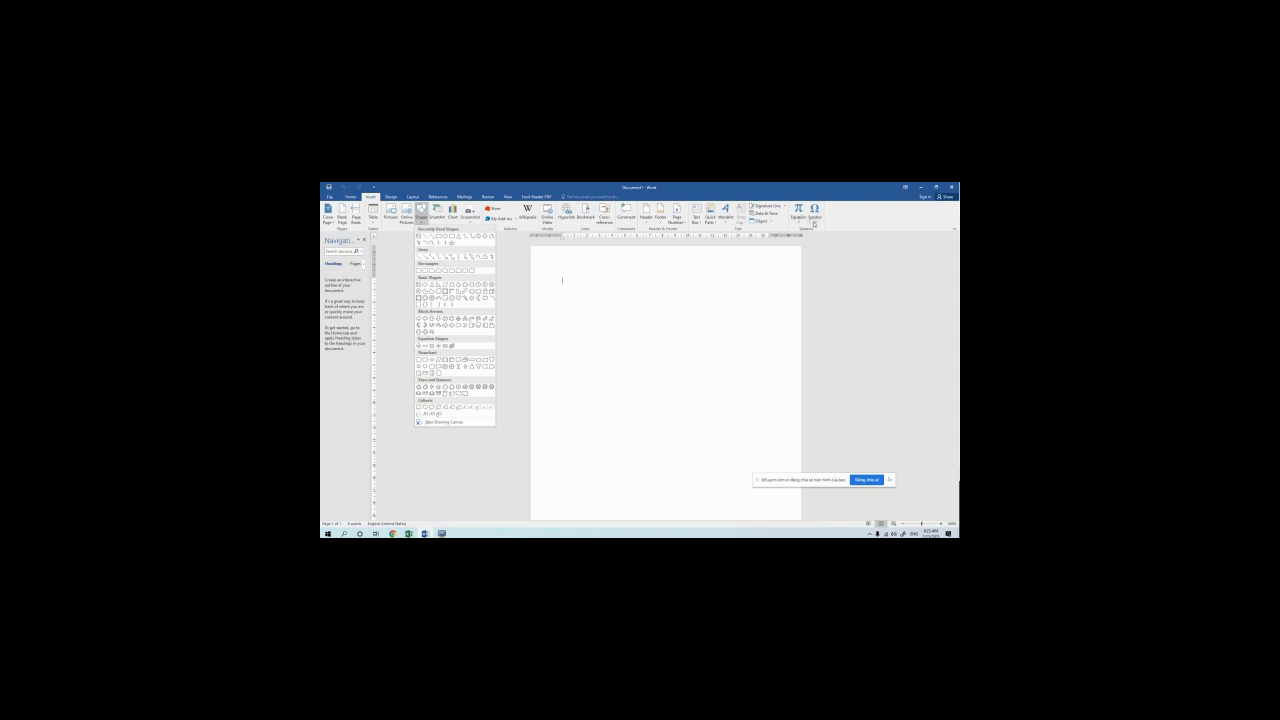
Step: Close Shapes, browse the Quick Parts and Footer galleries, then bring up the Design tab
click(712, 222)
click(712, 222)
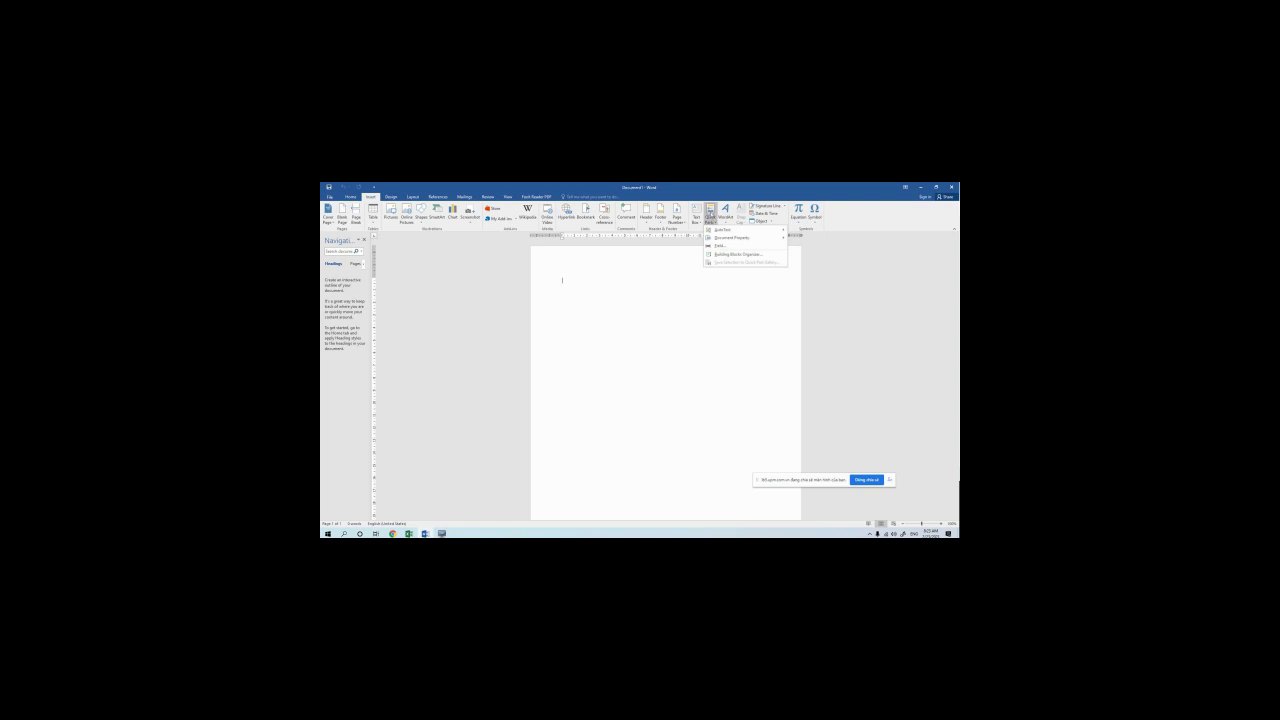
click(660, 217)
click(660, 216)
click(660, 216)
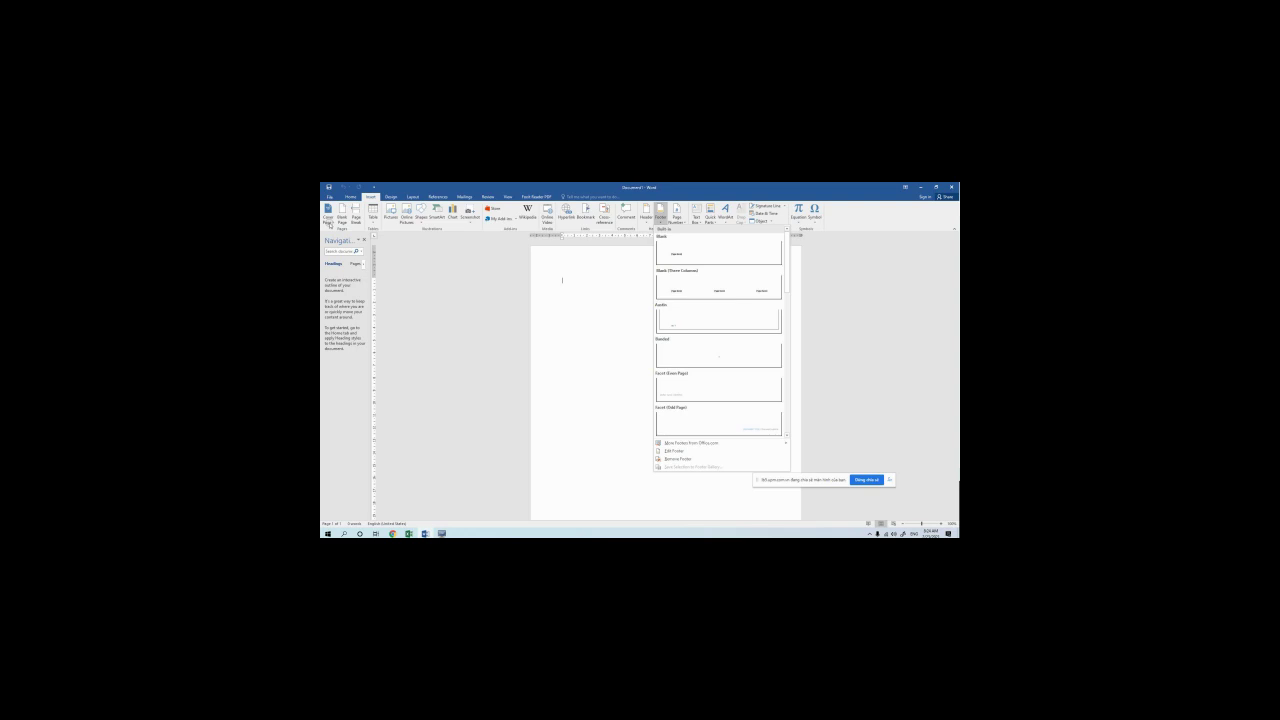
click(390, 197)
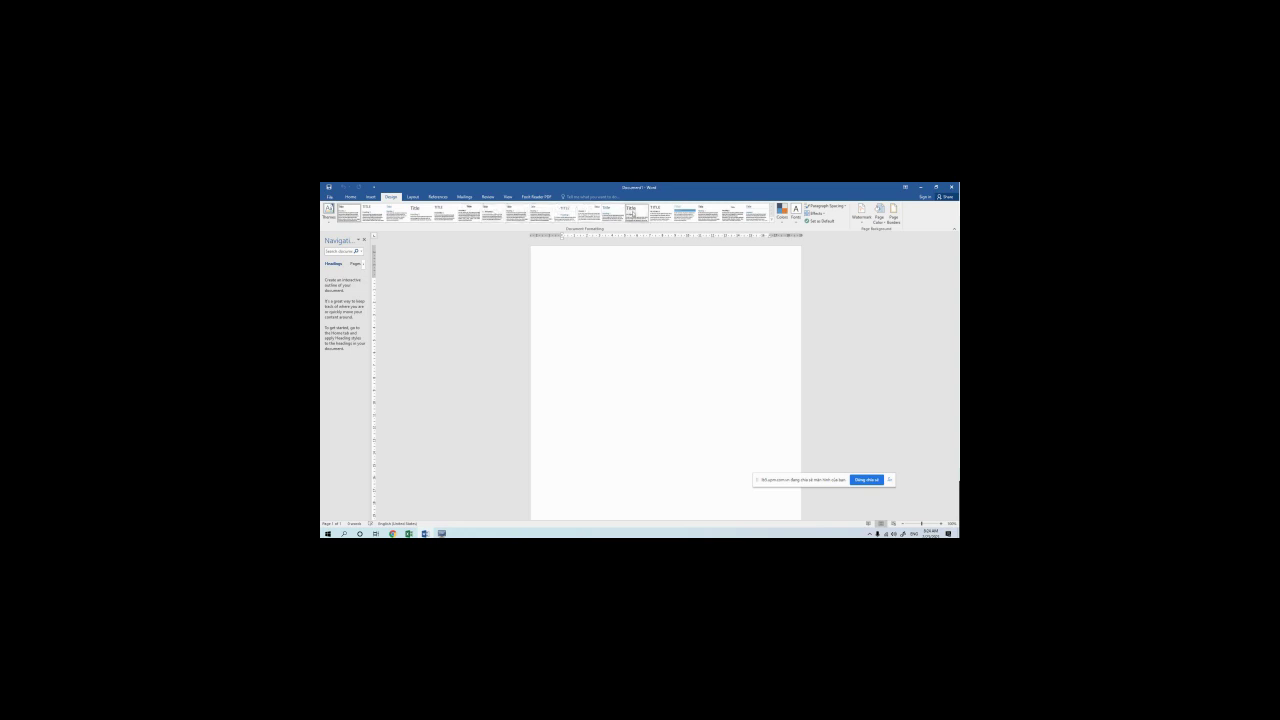
Step: Save a new custom theme colour set from Design's Colors > Customize Colors
click(782, 216)
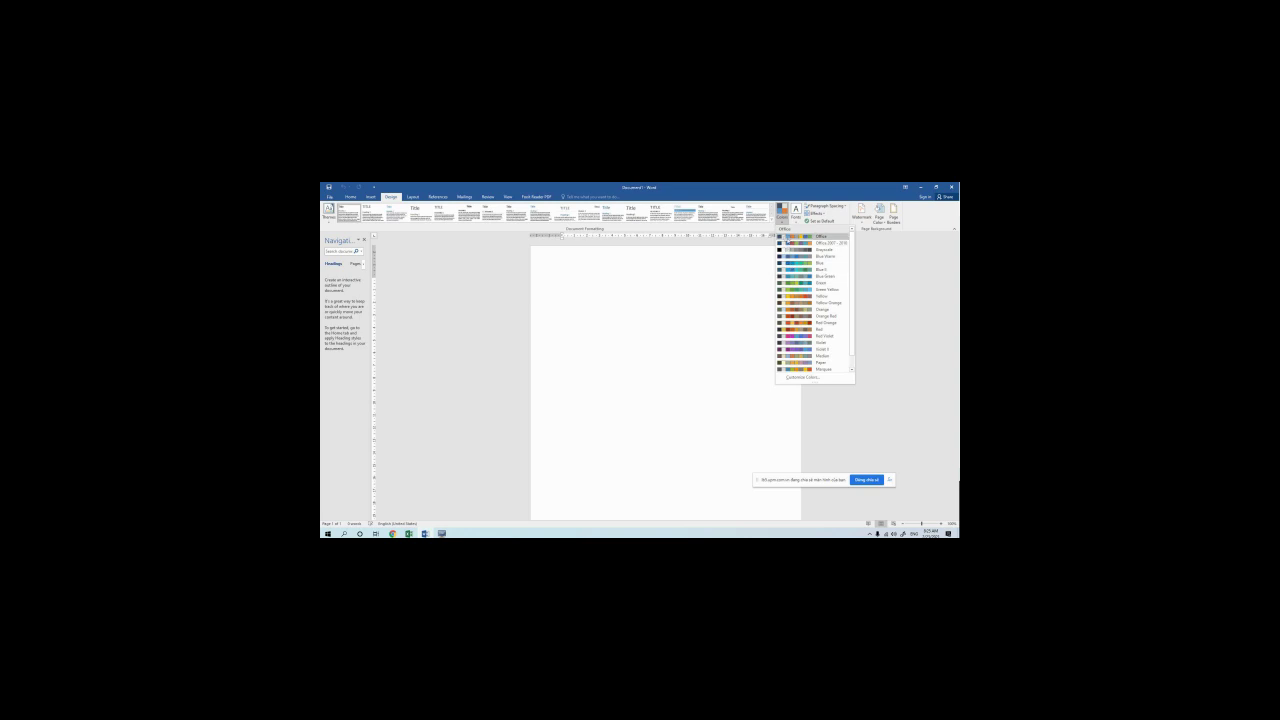
scroll(800, 340, down, 1)
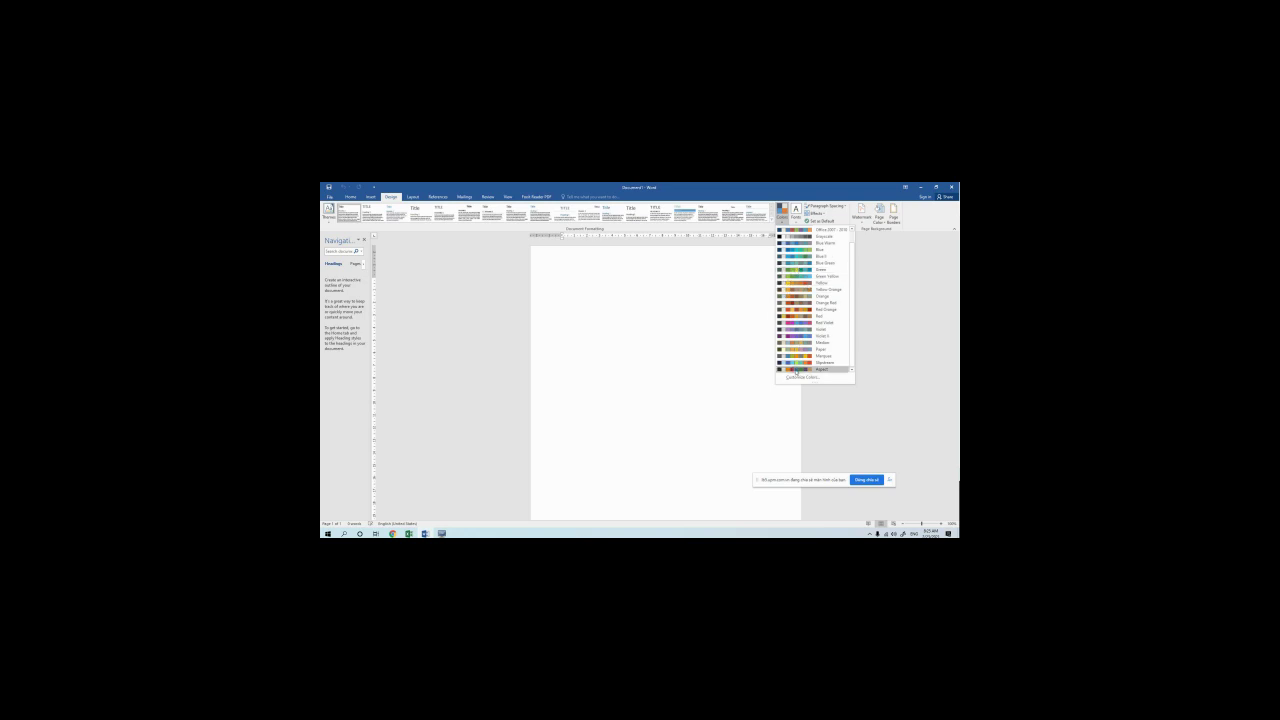
scroll(797, 303, up, 1)
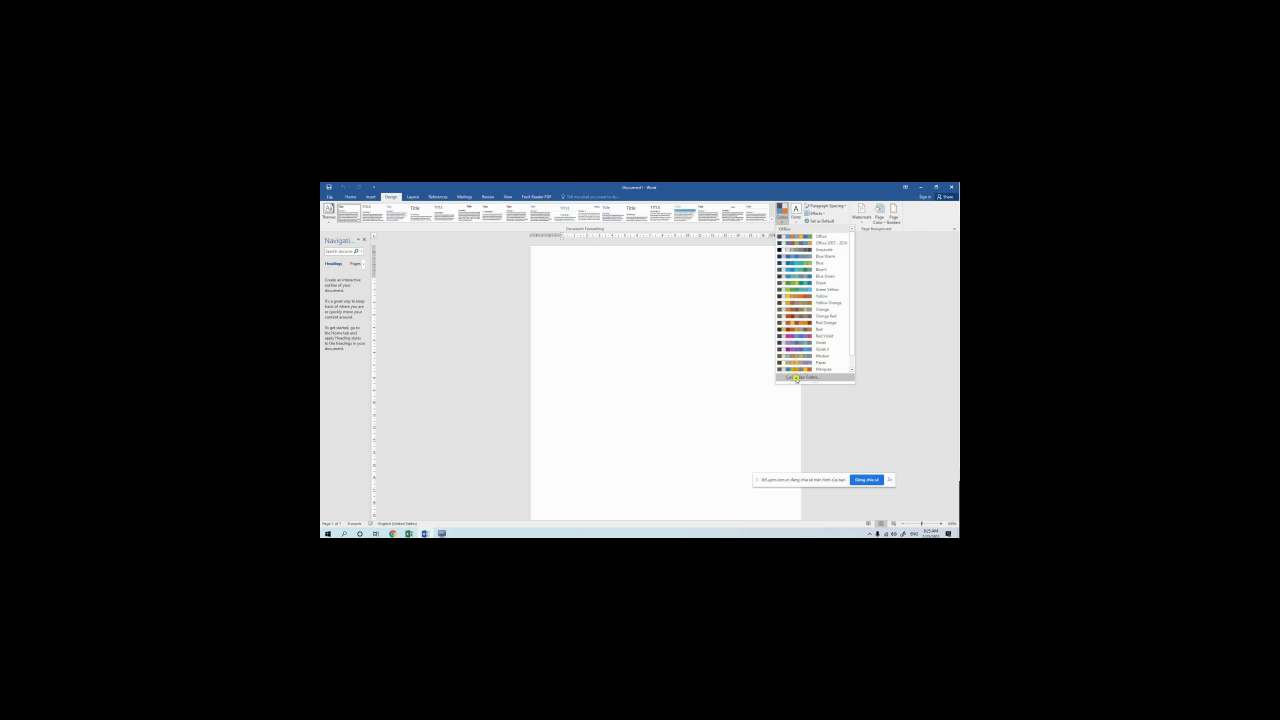
click(796, 379)
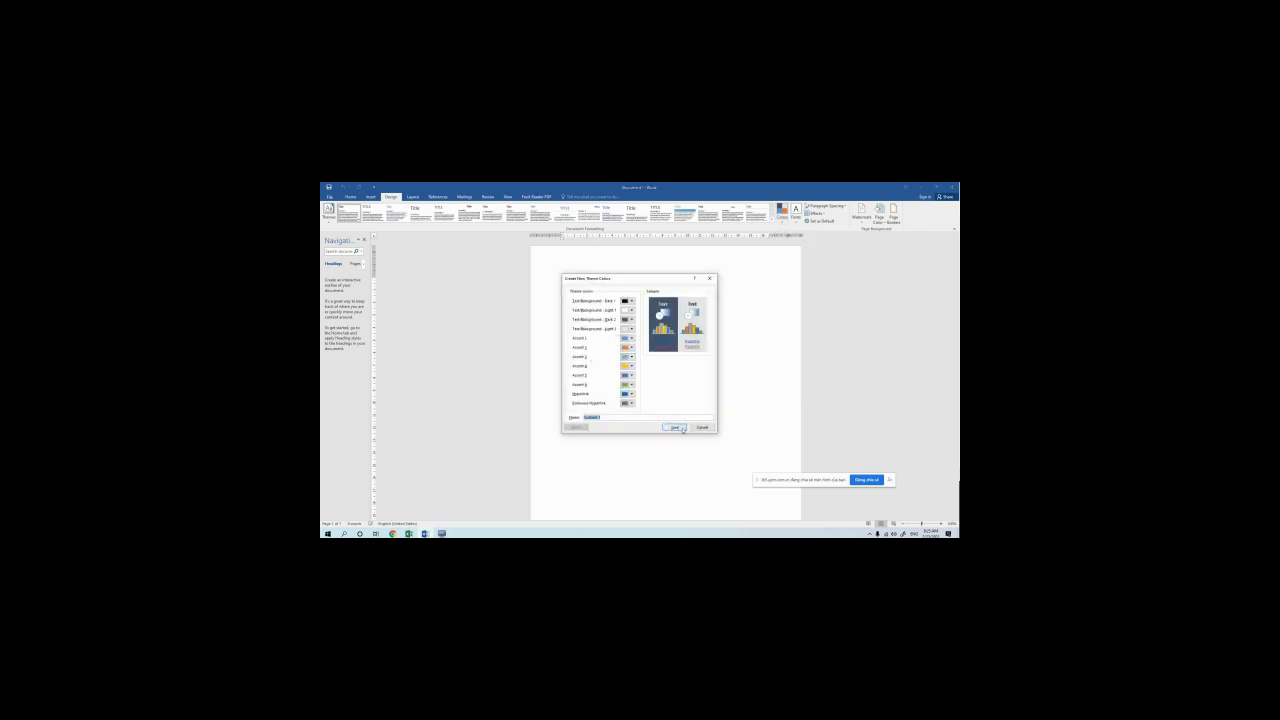
click(675, 428)
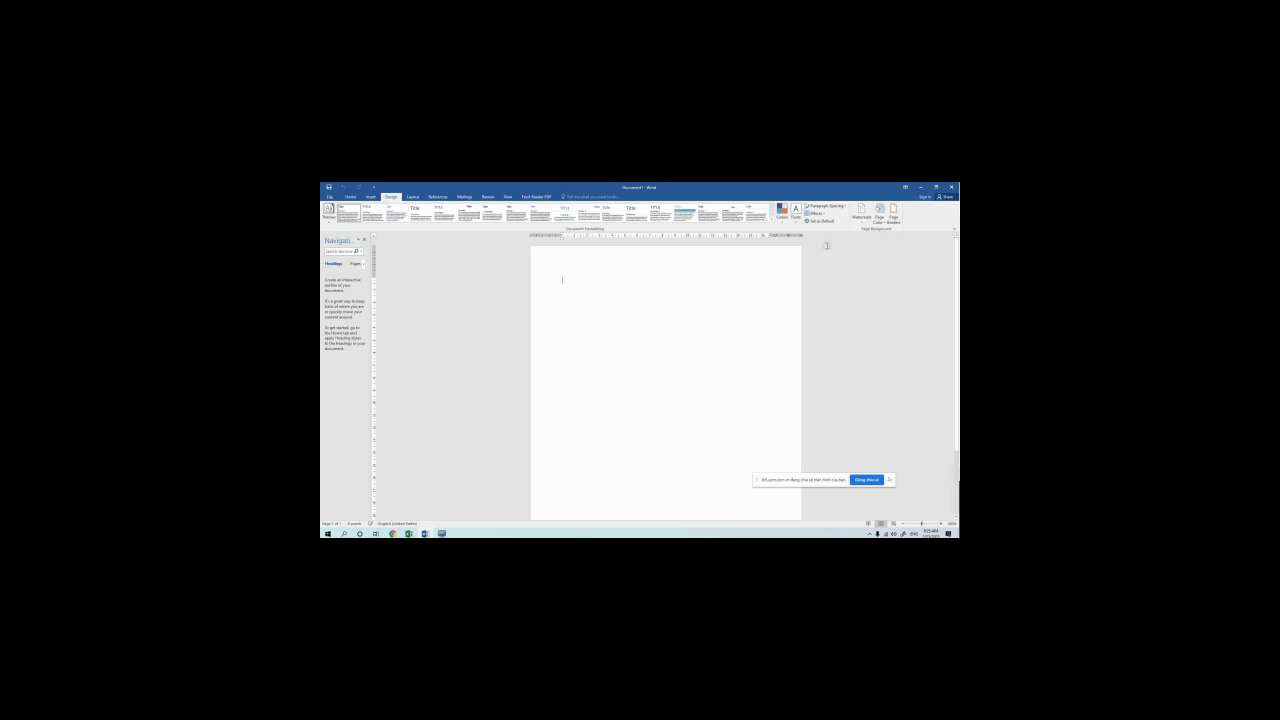
Step: Browse the Layout, References and Mailings commands, ending on the Review tab
click(412, 197)
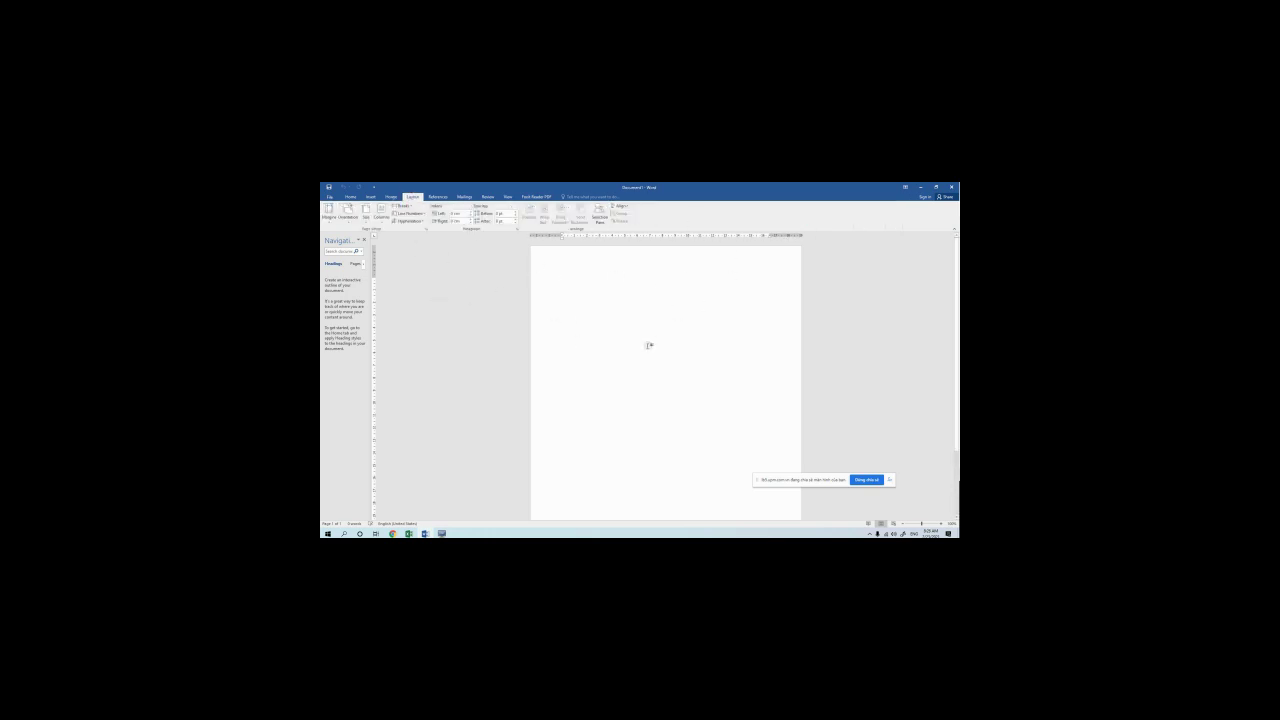
click(438, 197)
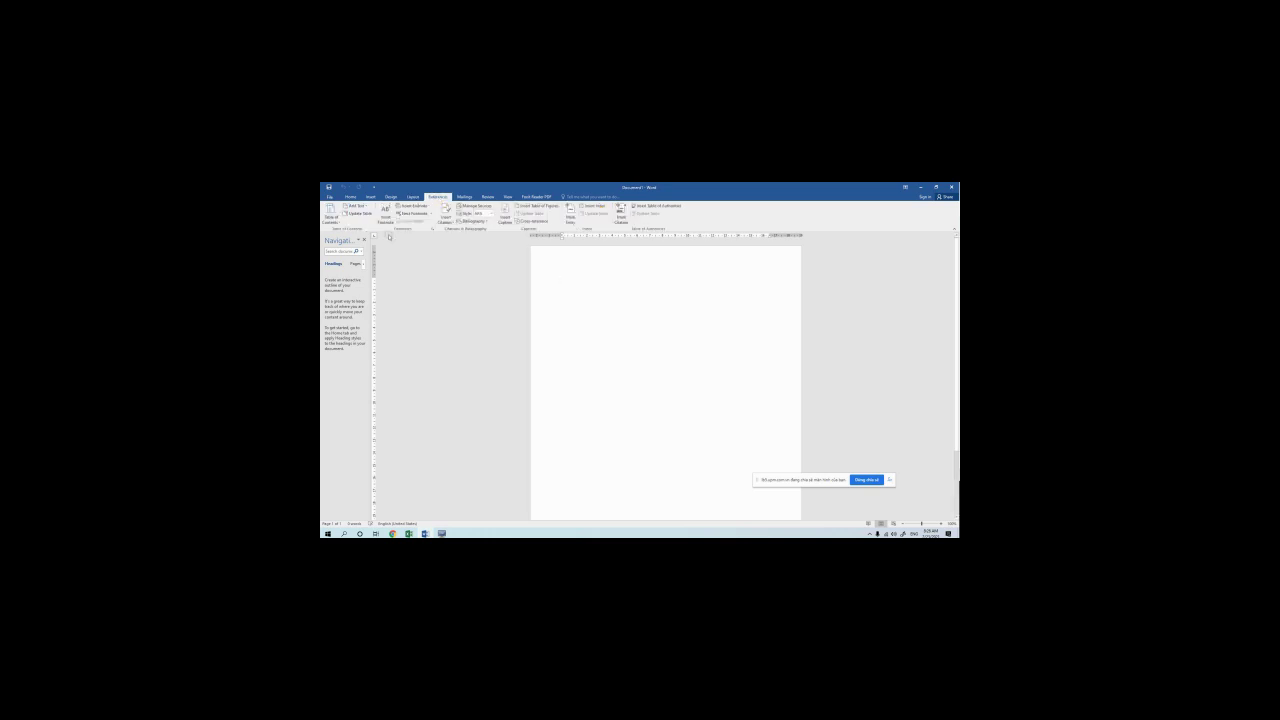
click(420, 214)
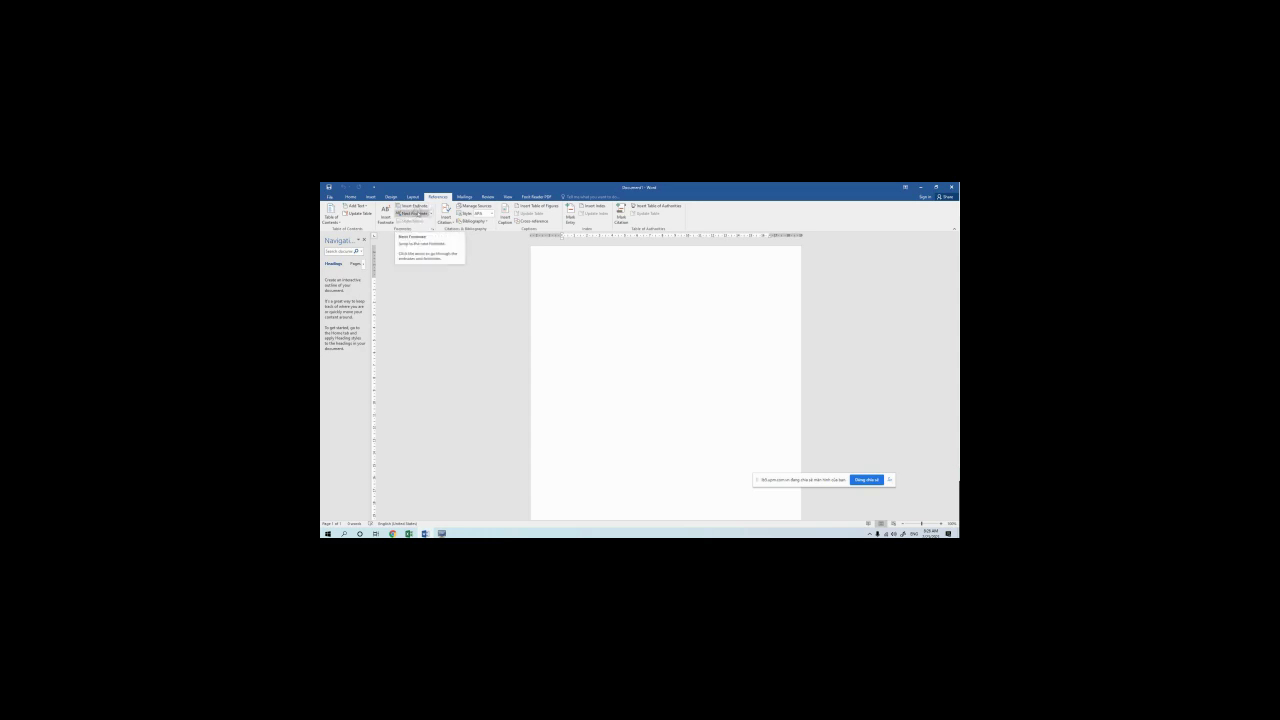
click(586, 386)
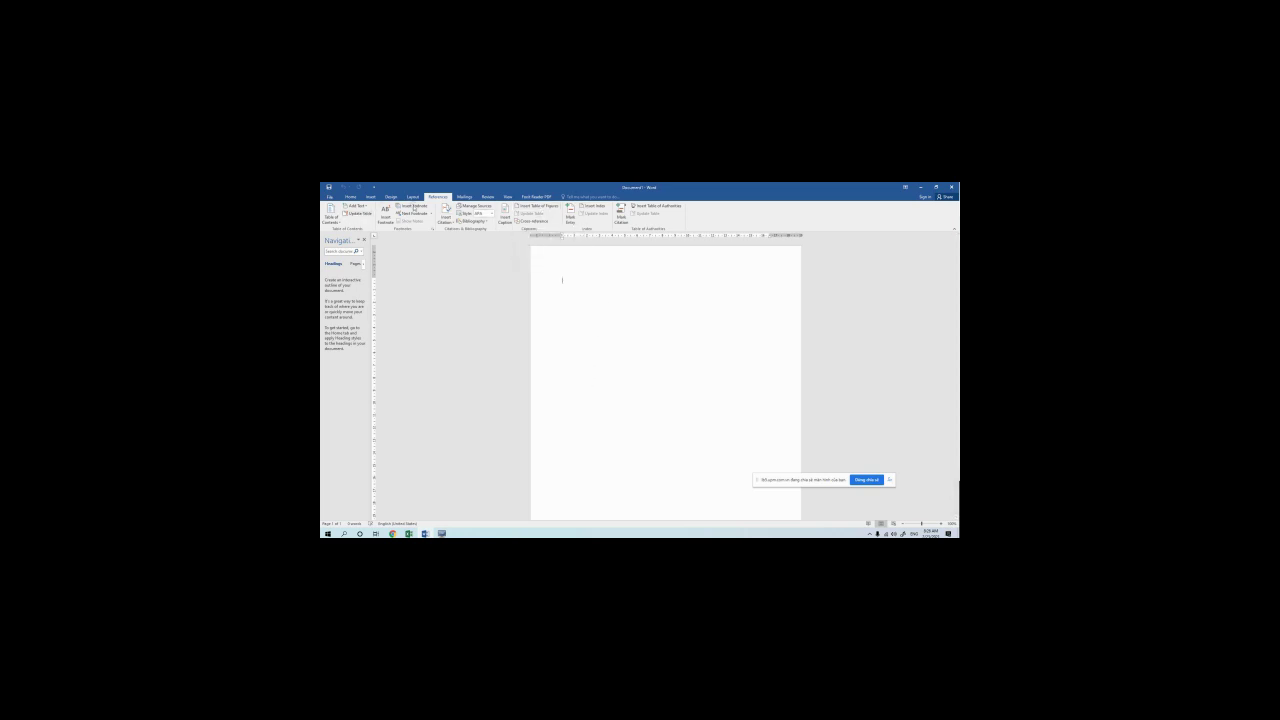
click(463, 197)
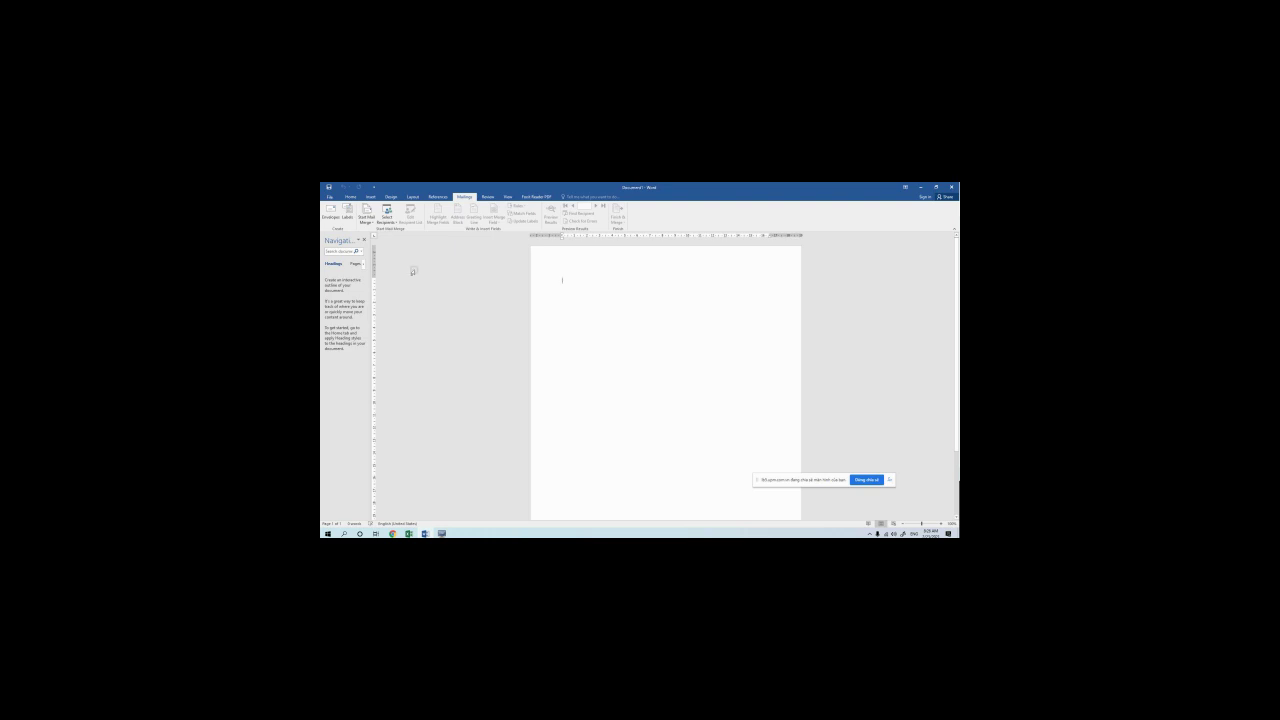
click(347, 216)
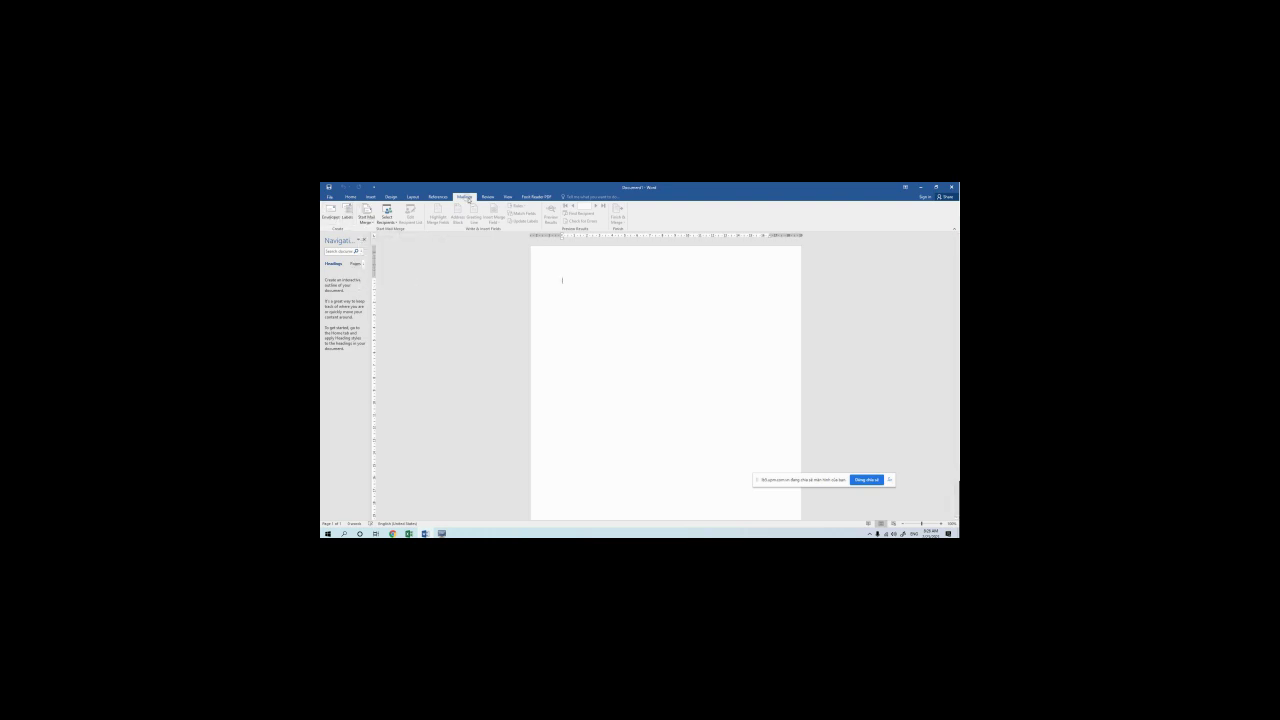
click(489, 197)
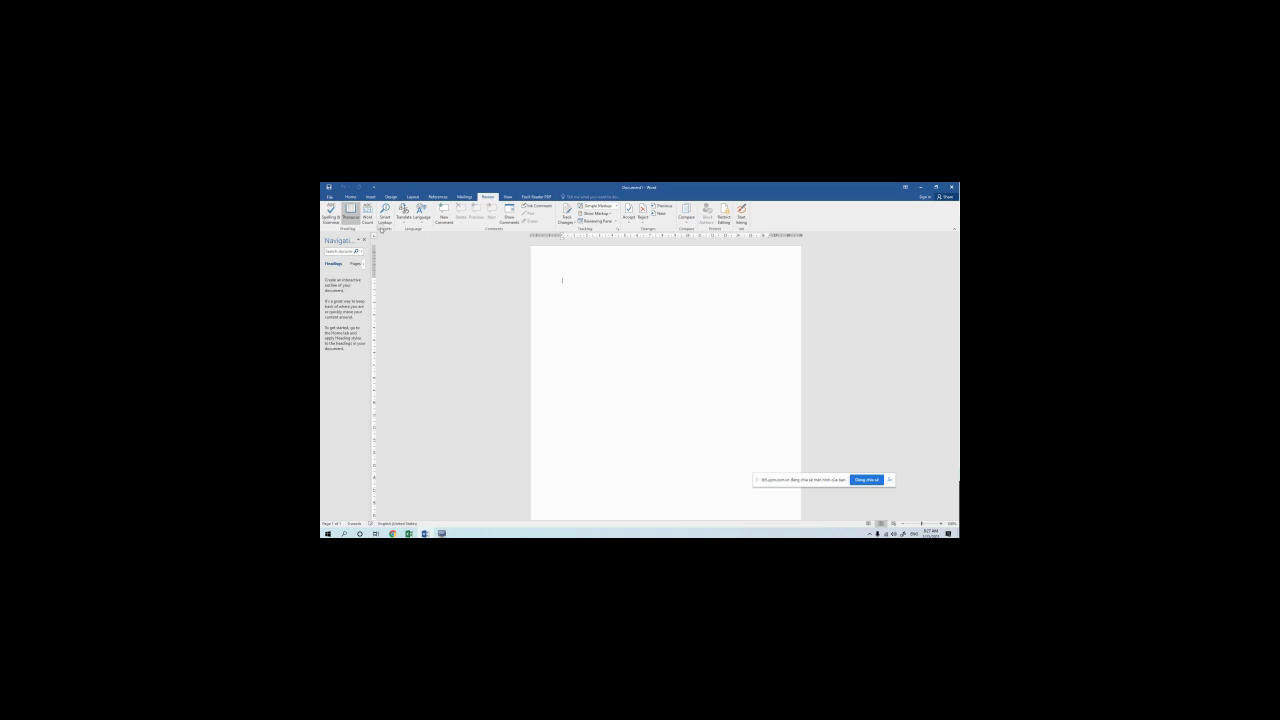
Step: Switch the document view between Print Layout and Read Mode
click(507, 197)
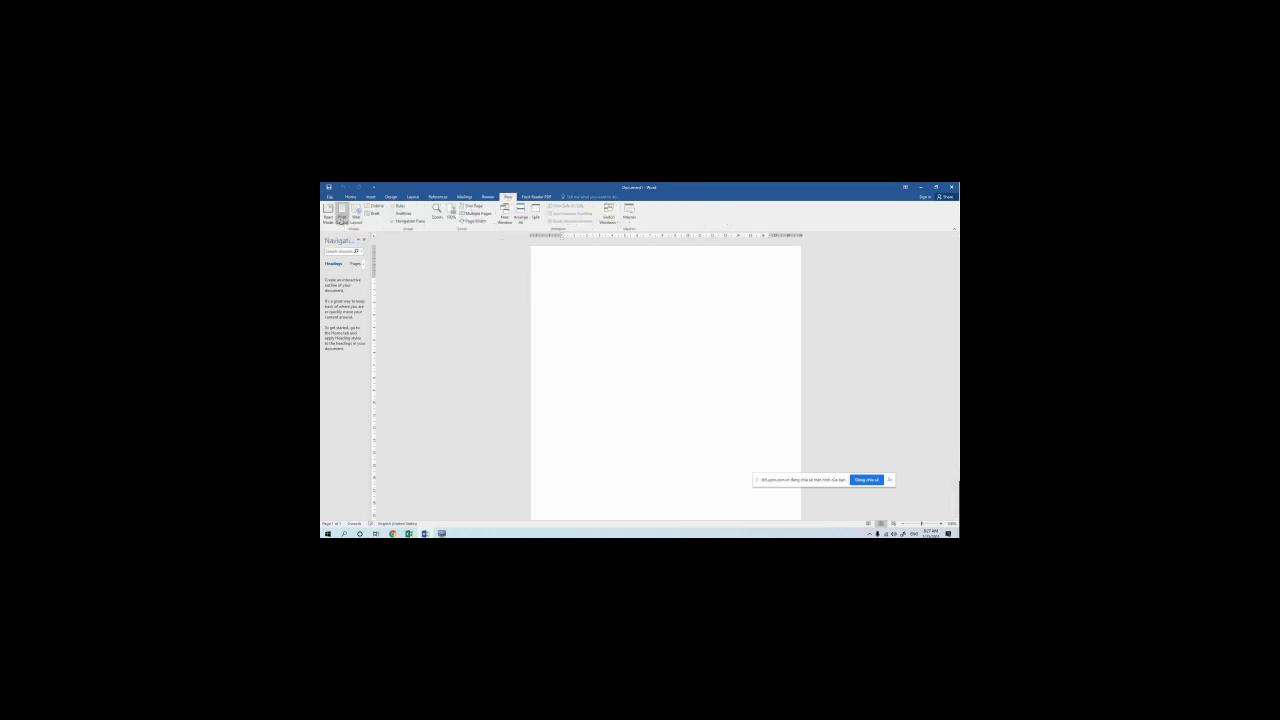
click(341, 218)
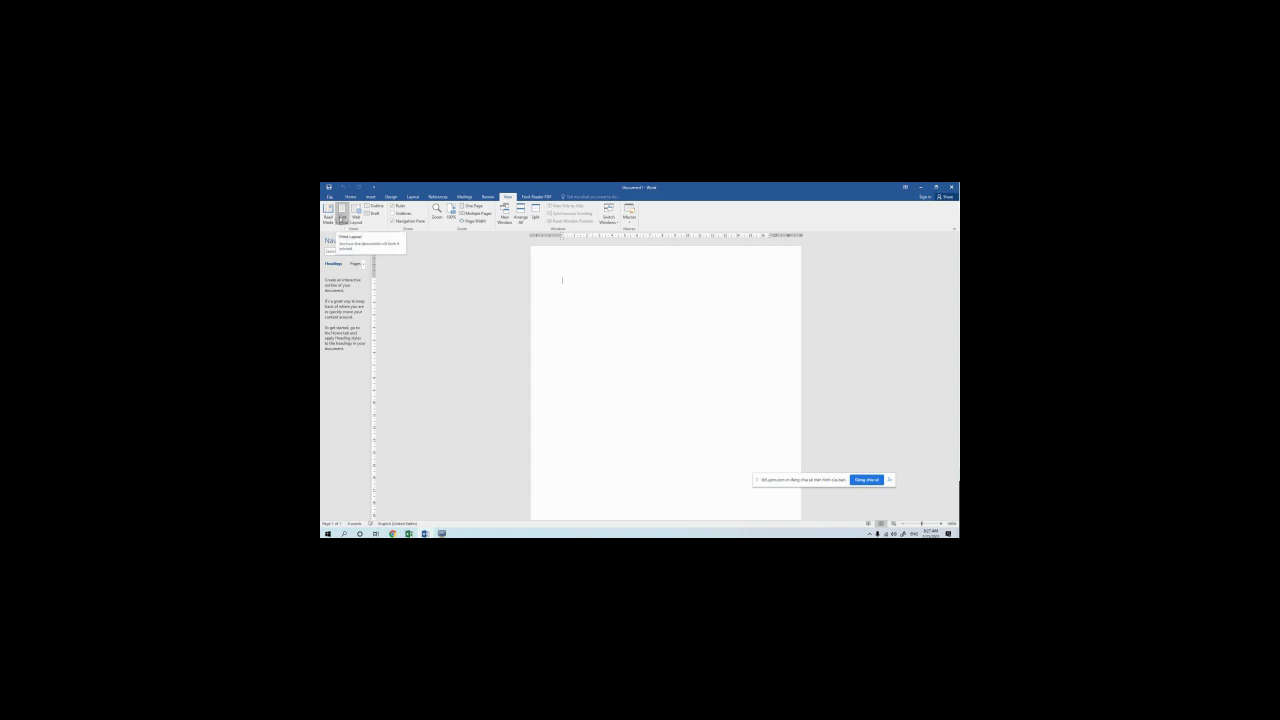
click(327, 215)
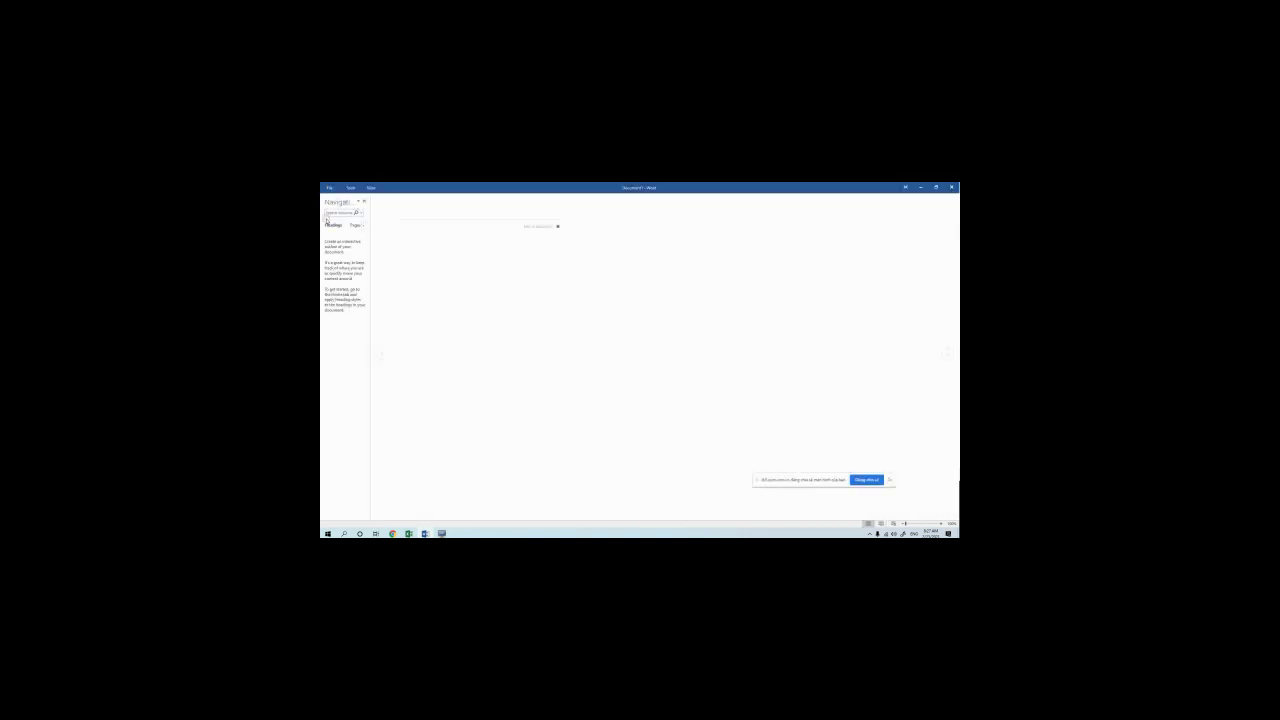
click(665, 334)
Step: Close Word, relaunch it from the desktop and start a blank document
click(951, 187)
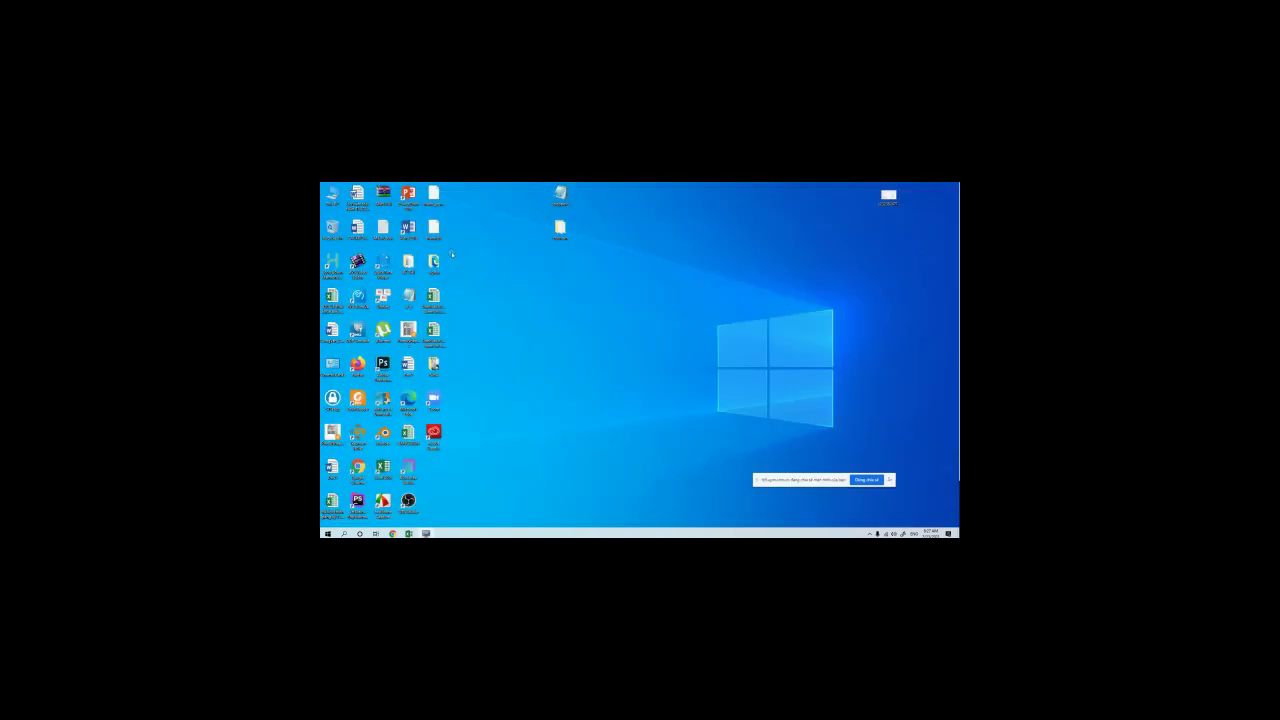
double_click(412, 226)
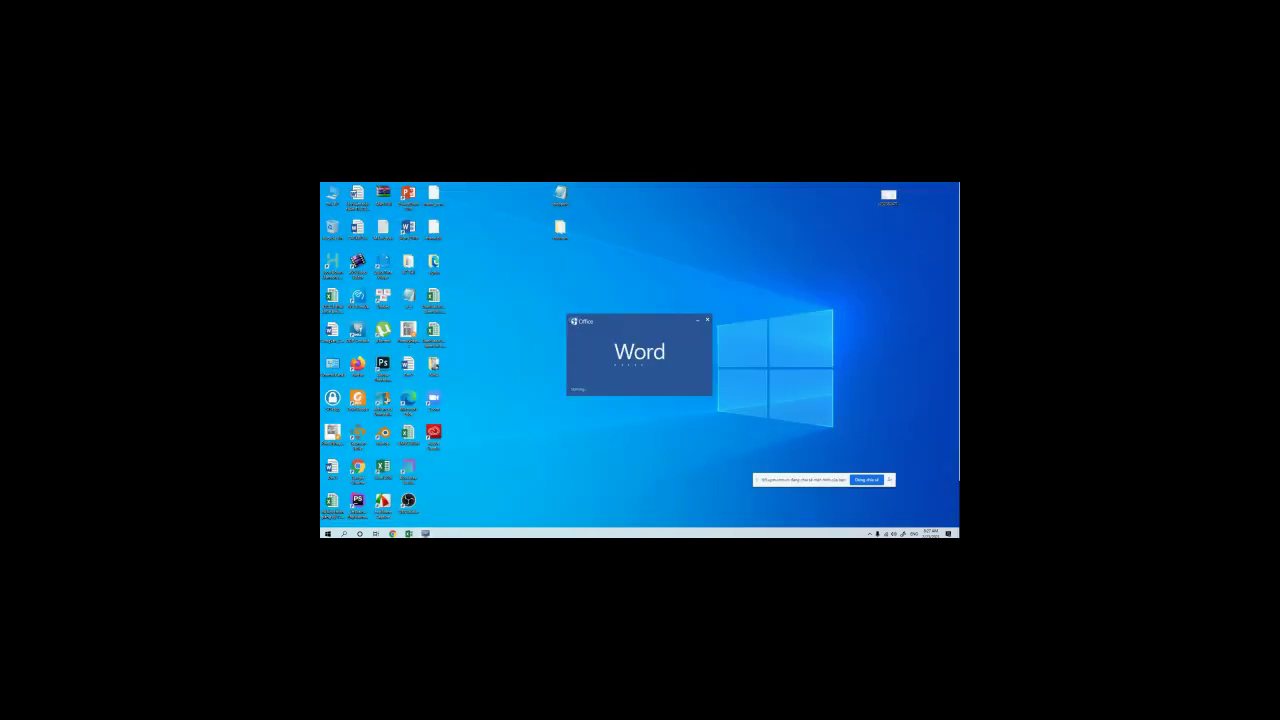
click(560, 258)
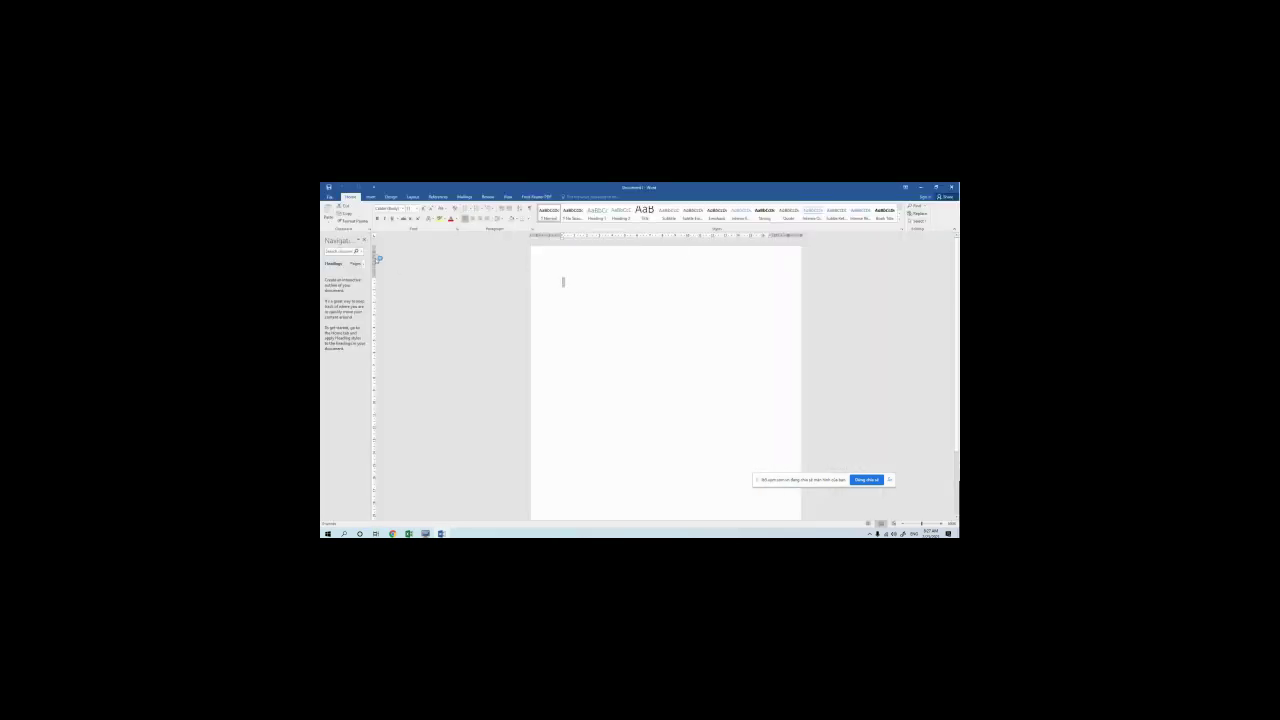
click(510, 197)
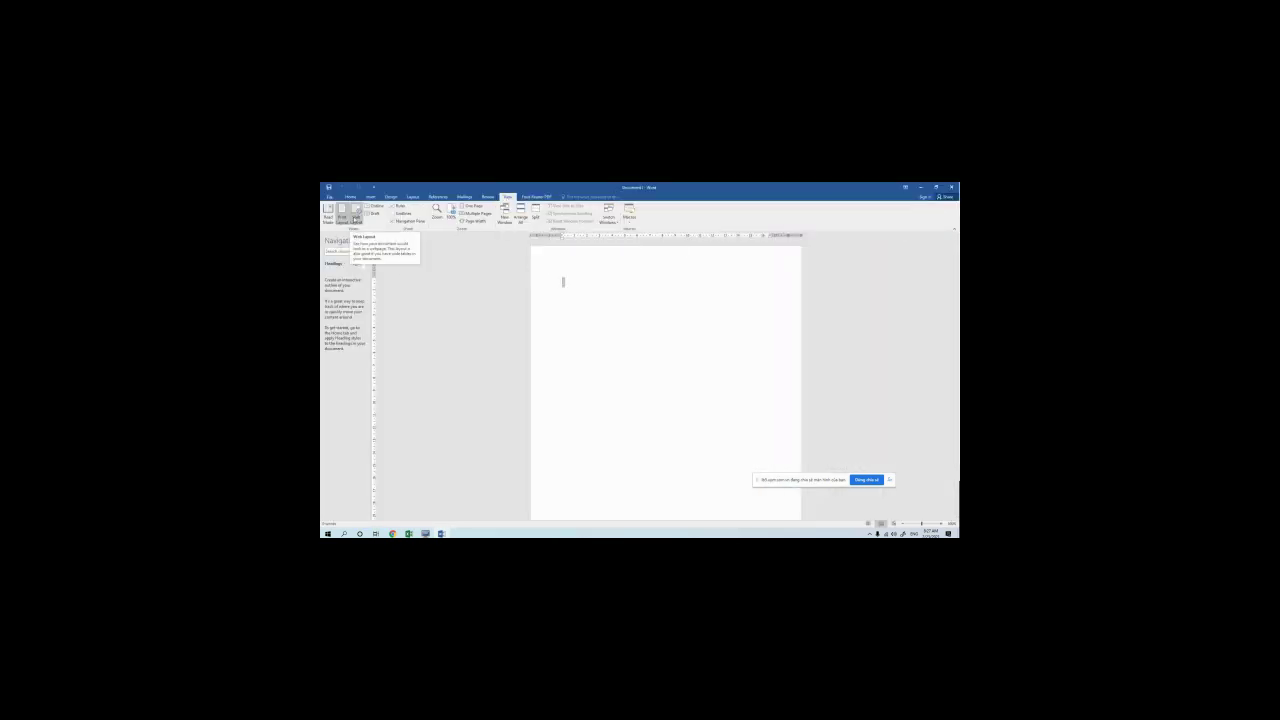
click(341, 213)
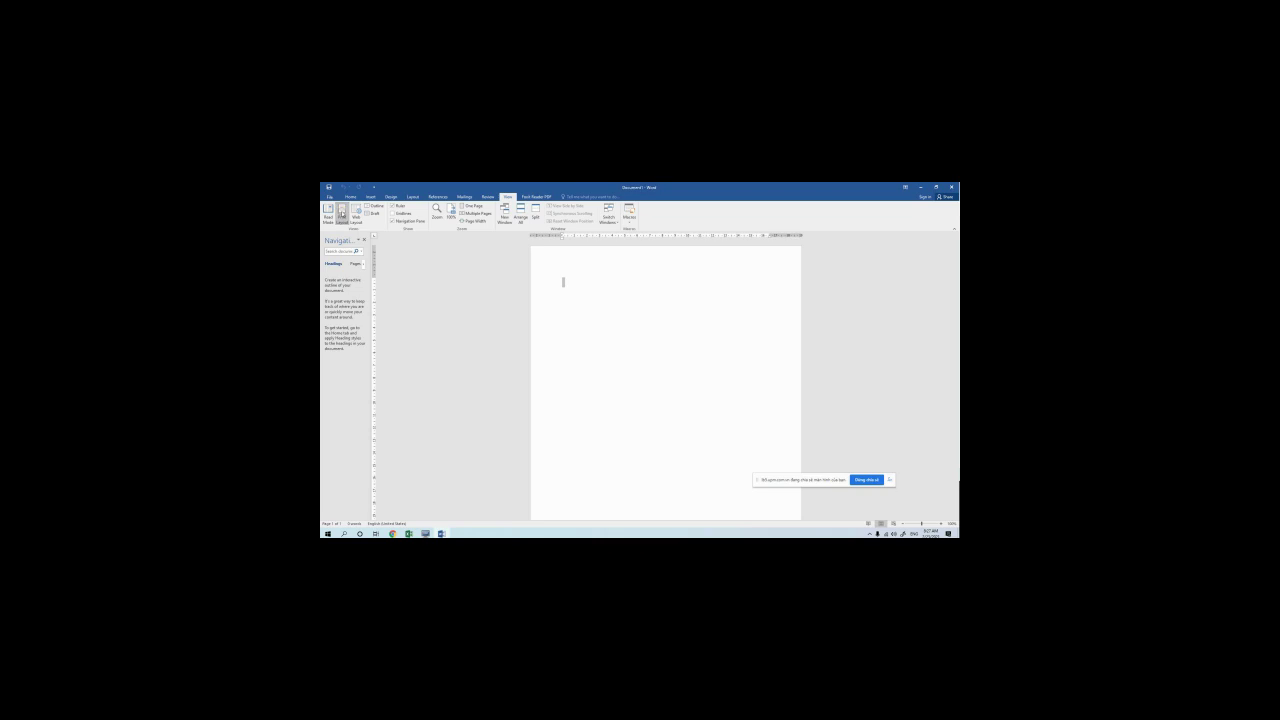
click(341, 213)
click(372, 206)
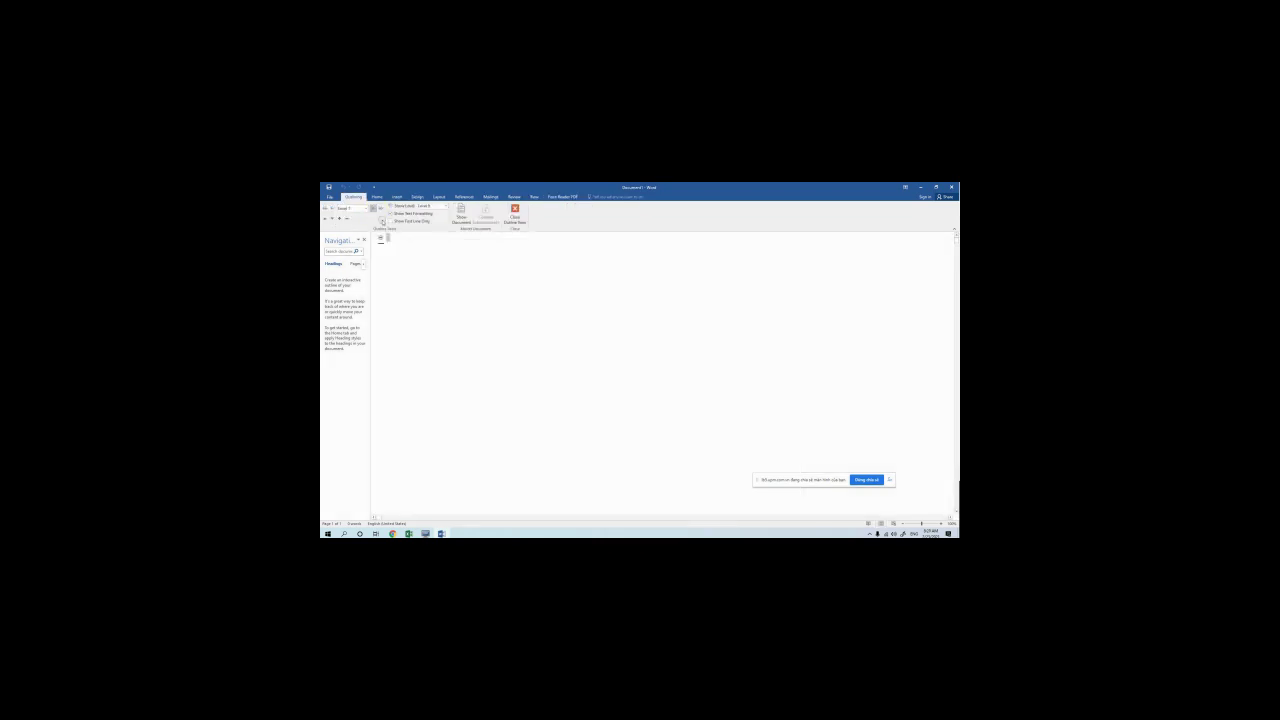
click(325, 210)
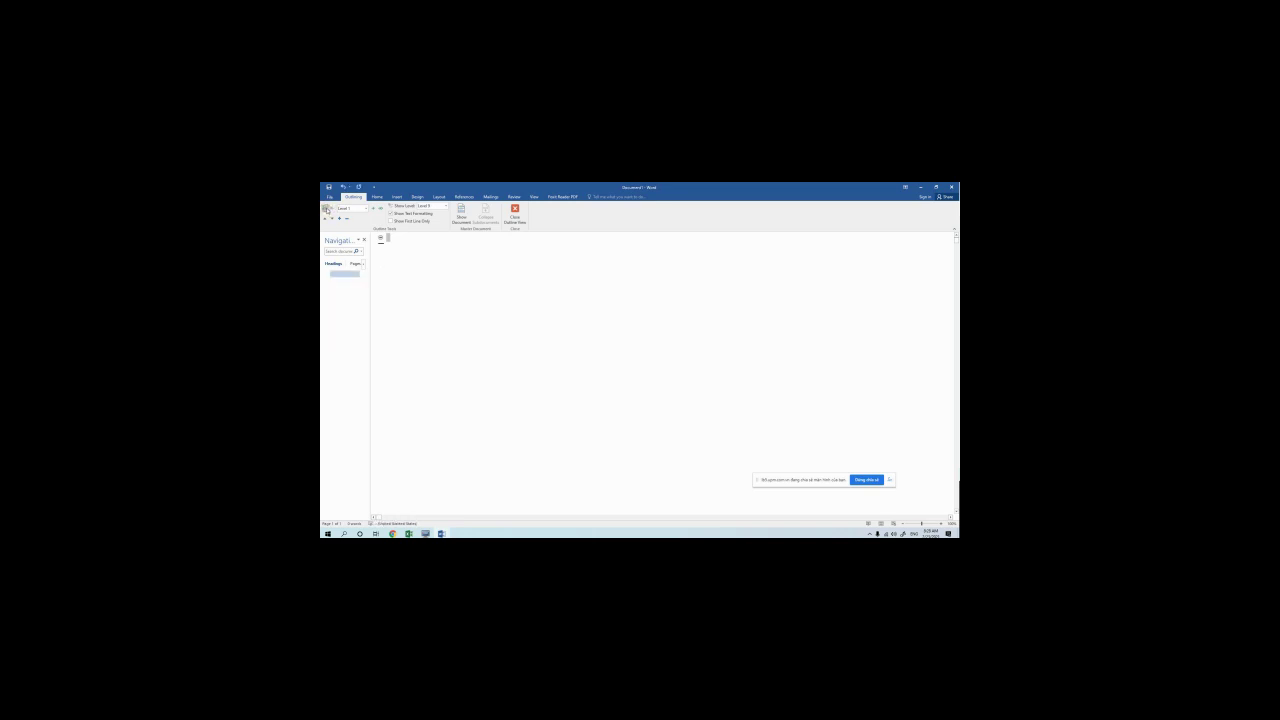
click(515, 213)
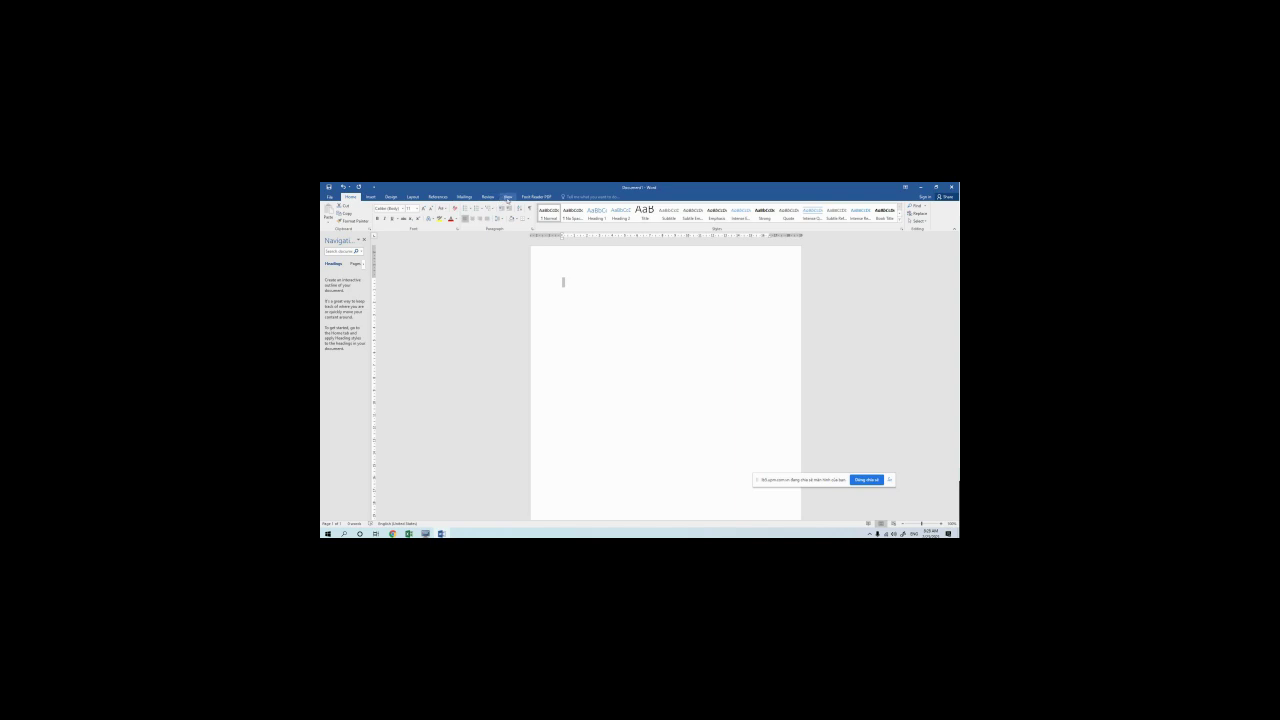
click(507, 197)
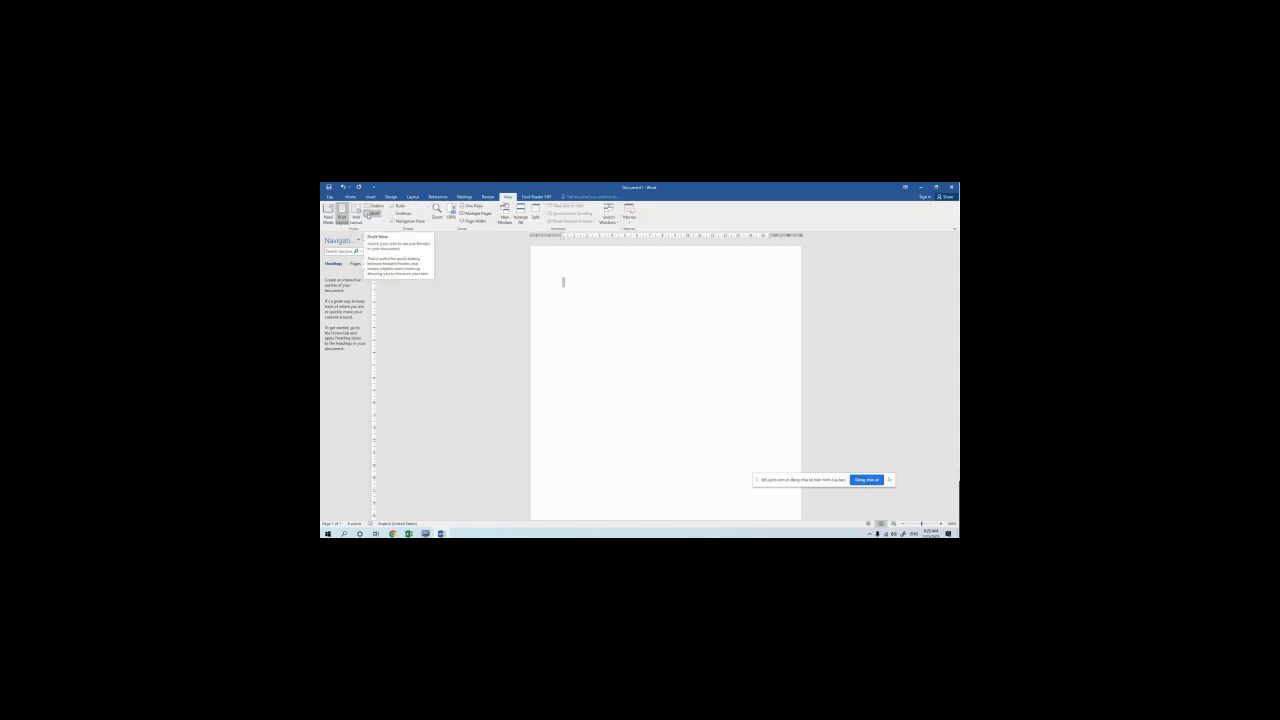
Step: Switch to Draft view, then browse the Review, Mailings, Insert, Home and View tabs
click(371, 213)
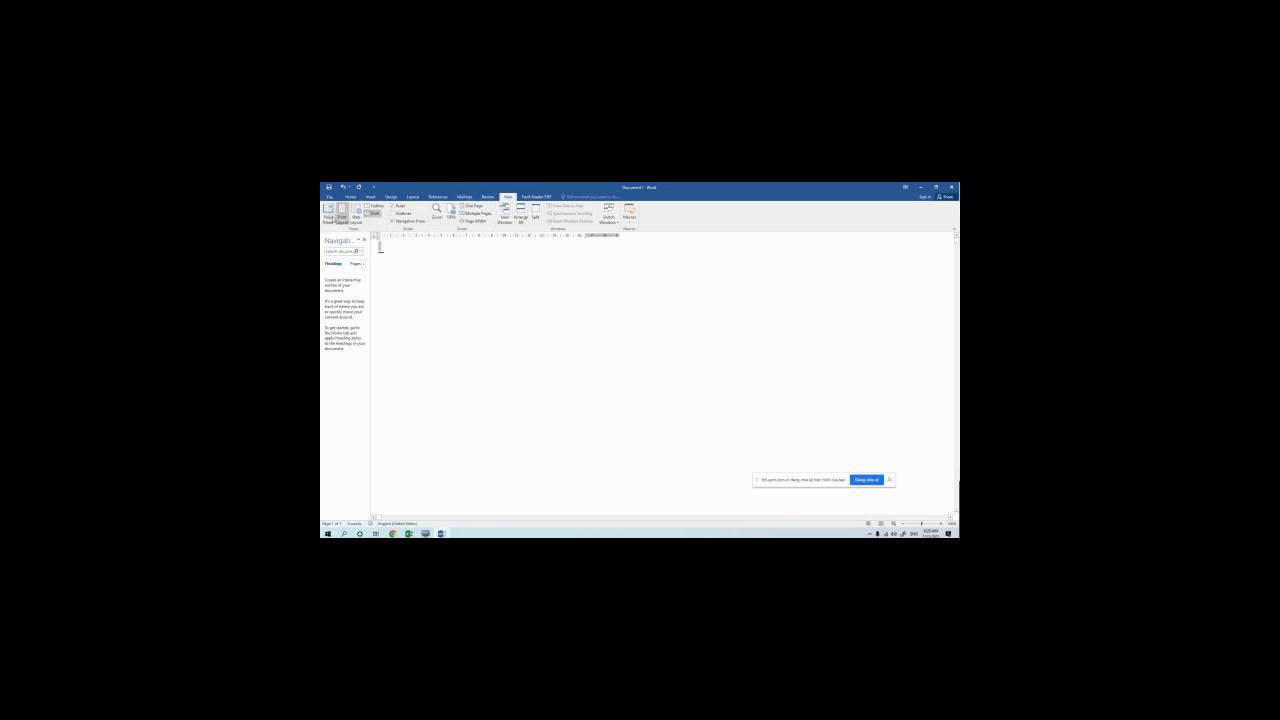
click(485, 197)
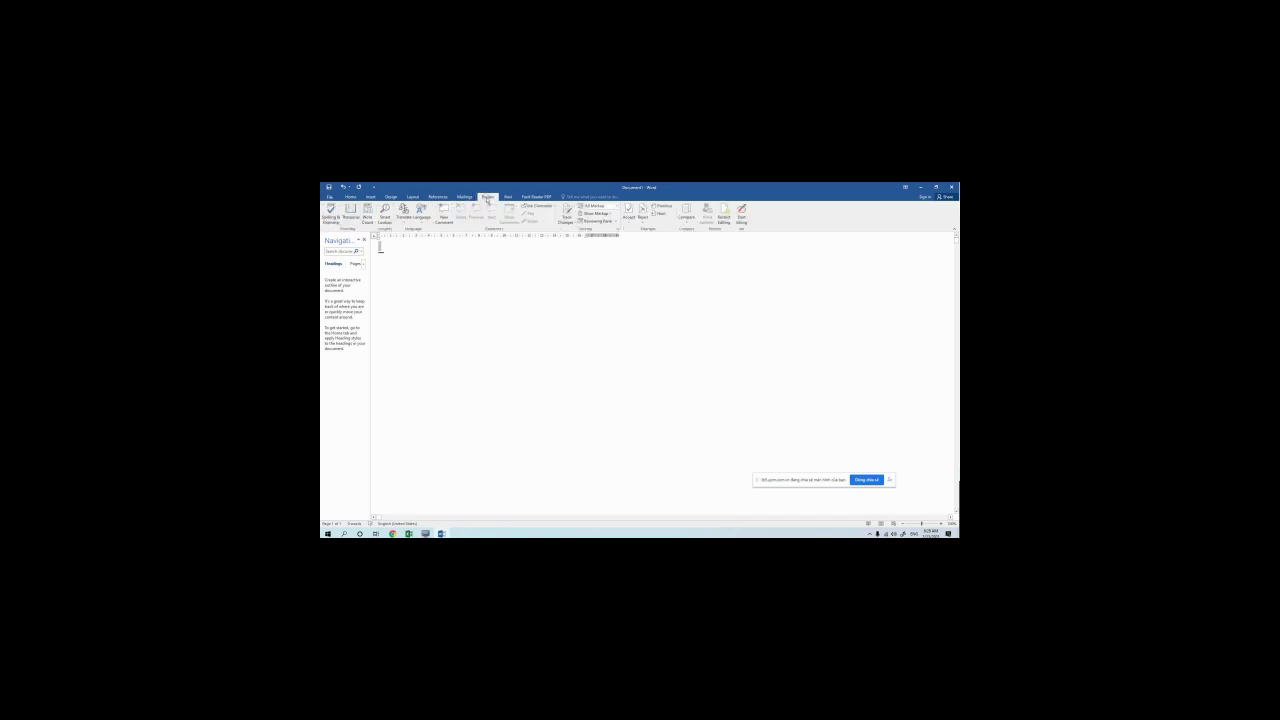
click(464, 196)
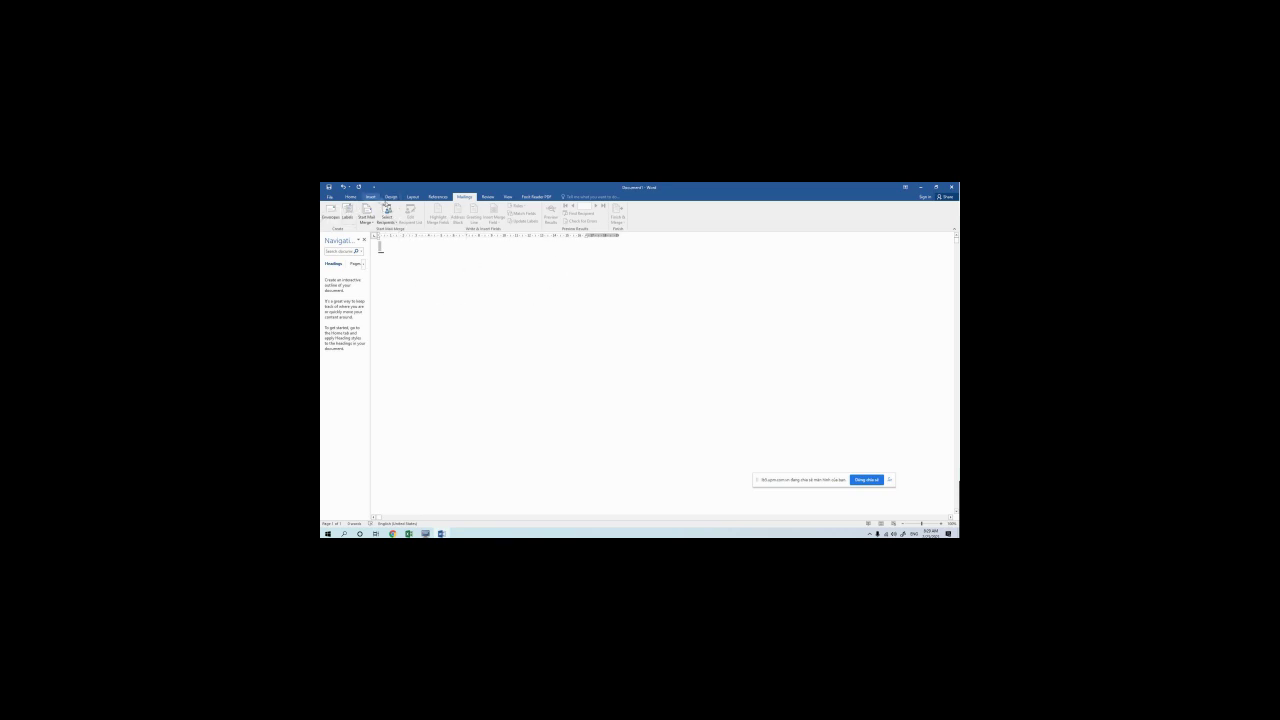
click(370, 197)
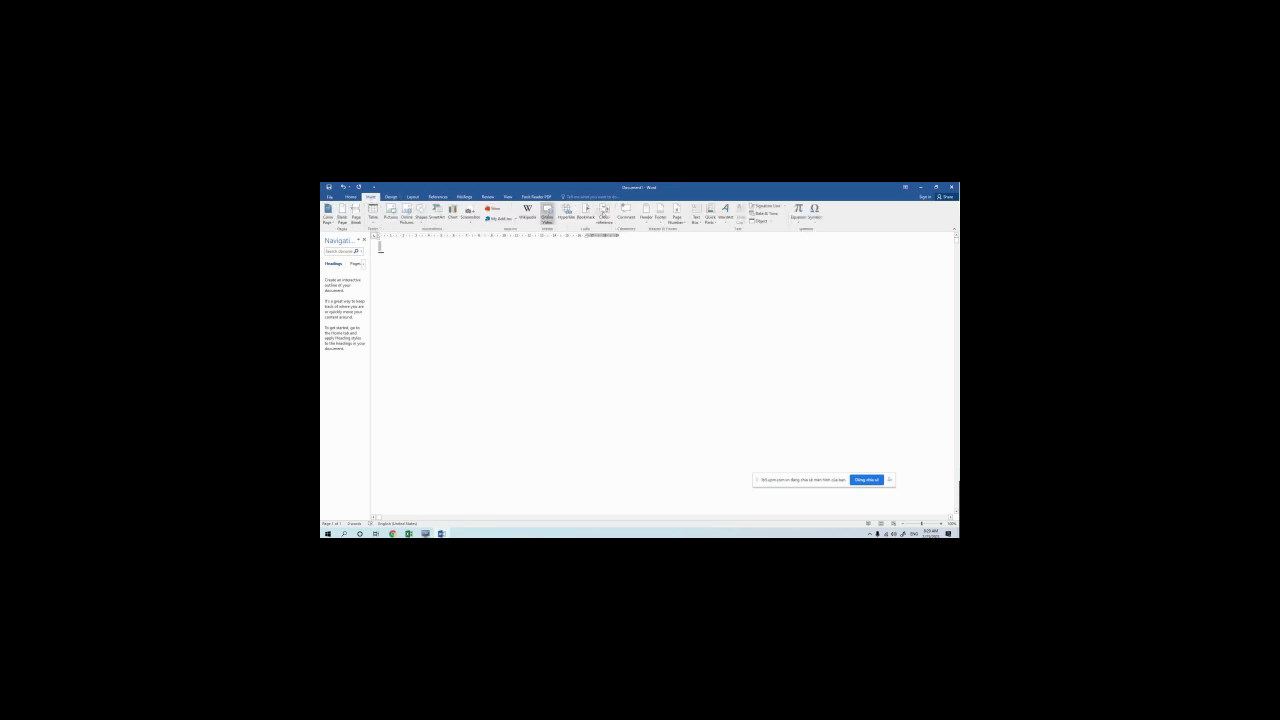
click(350, 197)
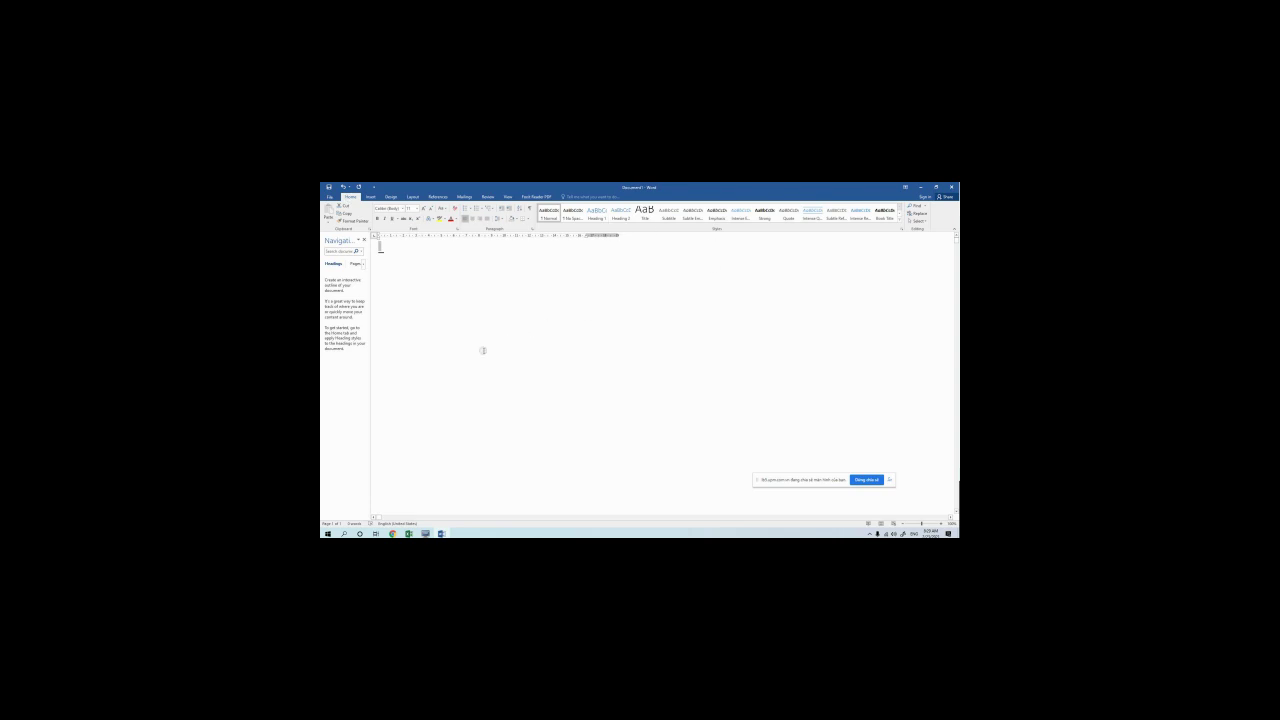
click(508, 197)
Step: Return to Print Layout and auto-hide the ribbon, then bring the tabs back
click(341, 215)
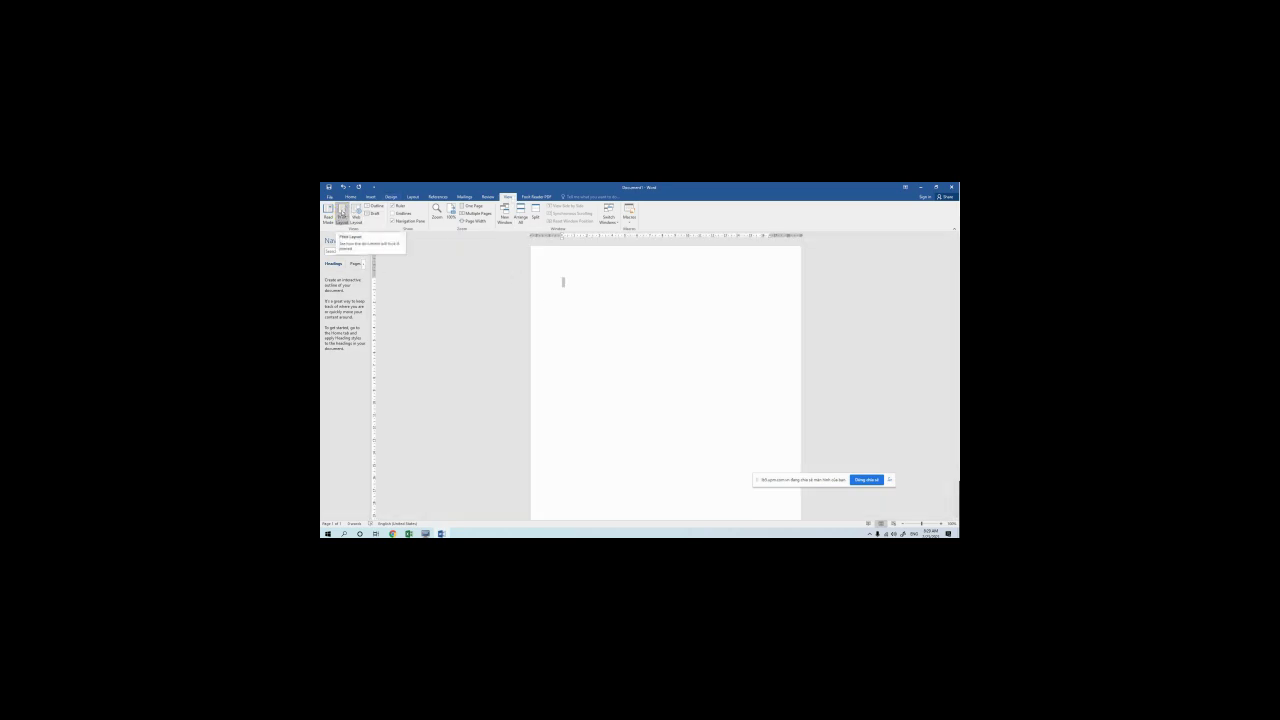
click(905, 187)
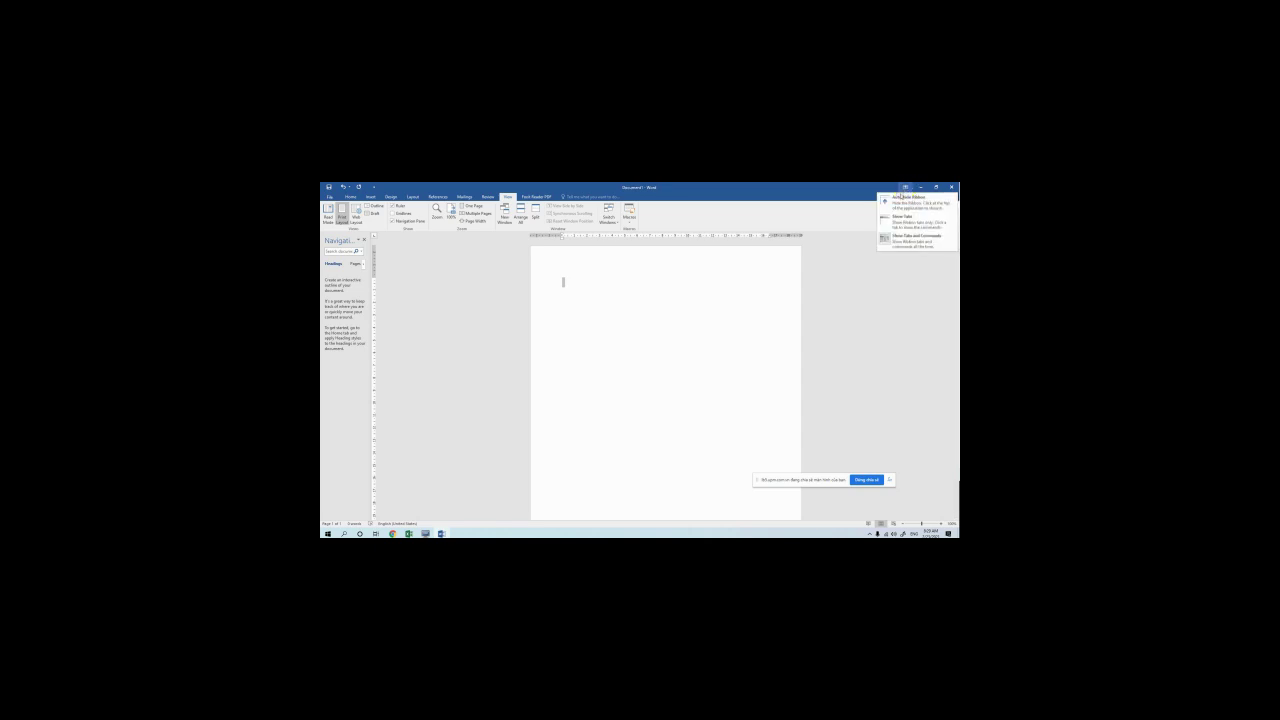
click(897, 203)
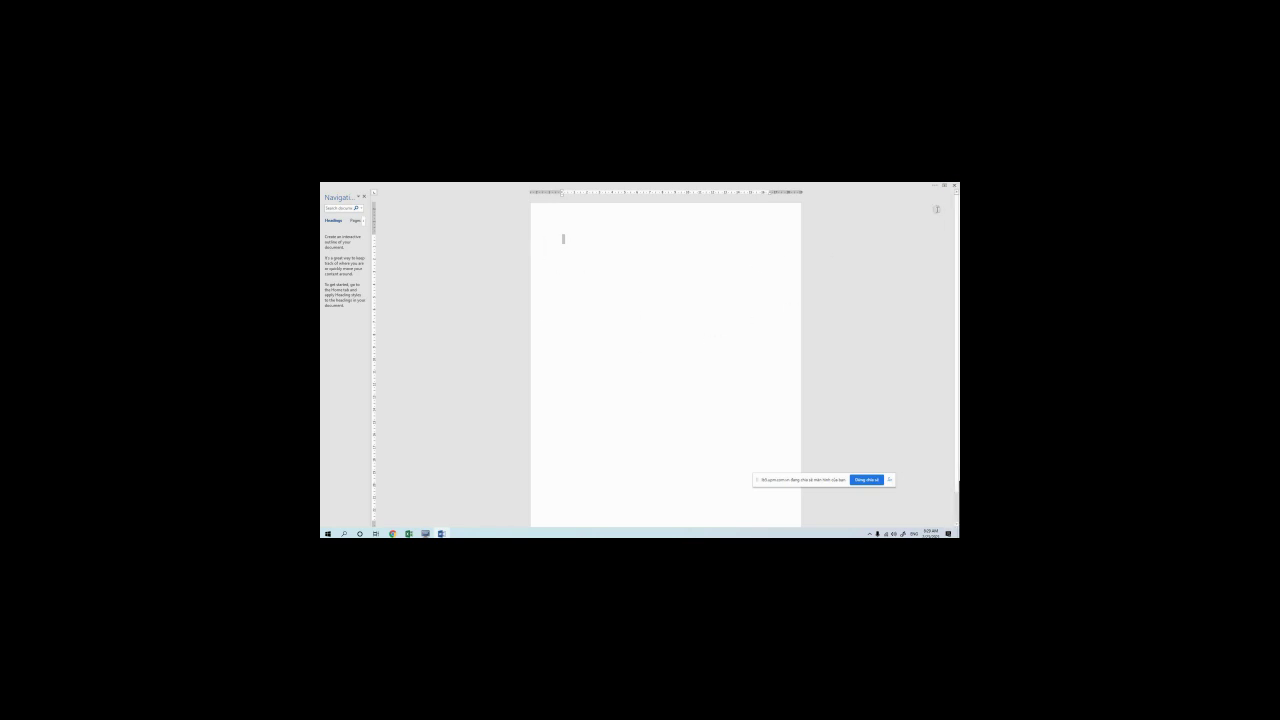
click(944, 186)
click(914, 234)
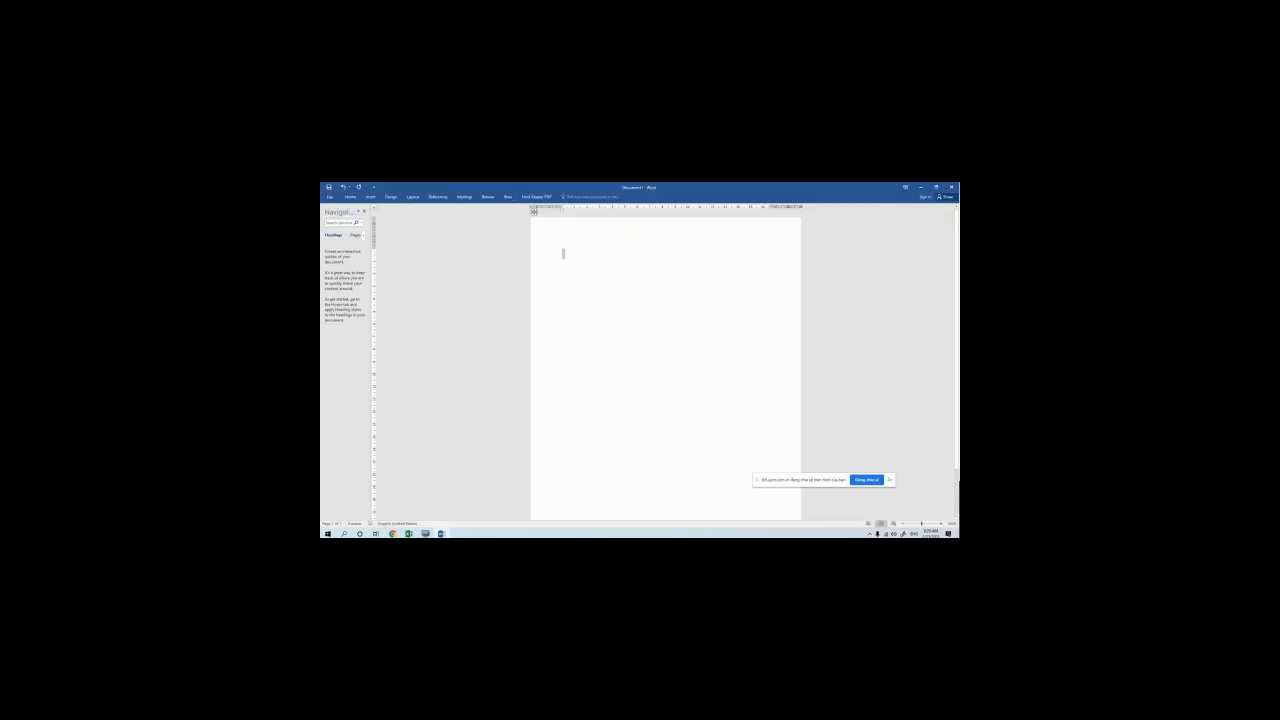
click(369, 197)
Step: Browse Design and Layout, and pin the ribbon to Show Tabs and Commands
click(390, 196)
click(412, 196)
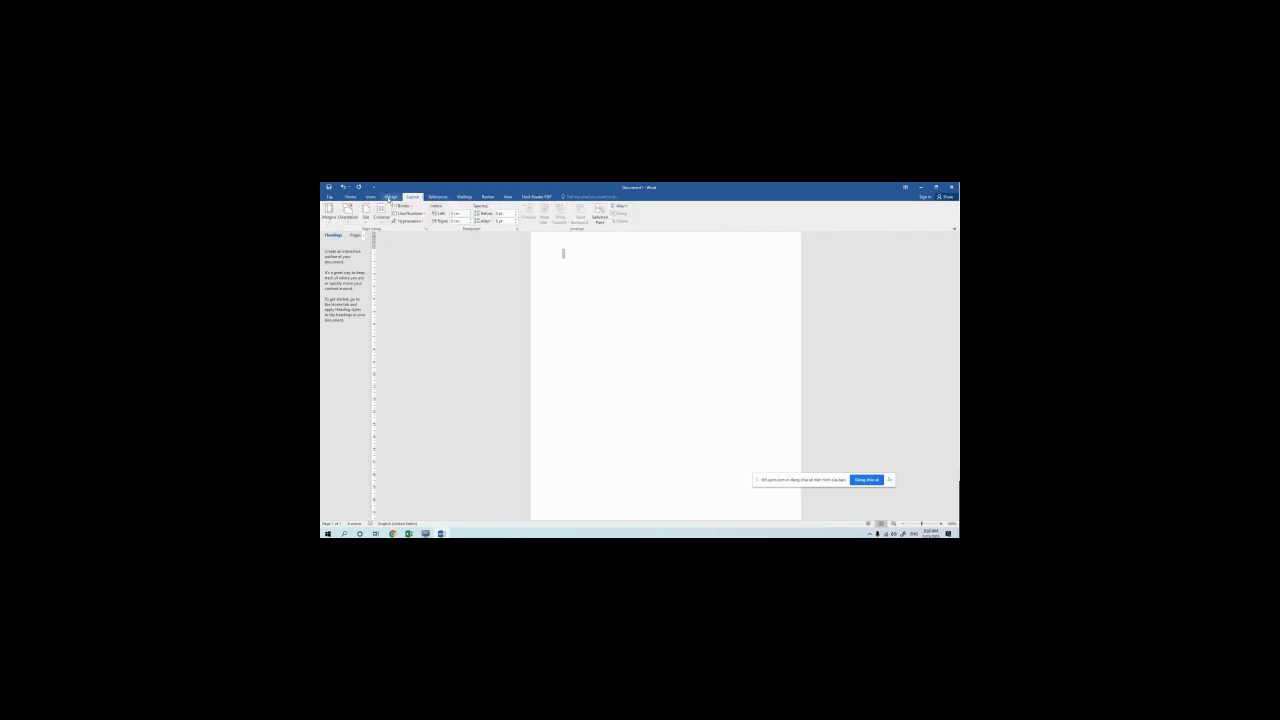
click(904, 187)
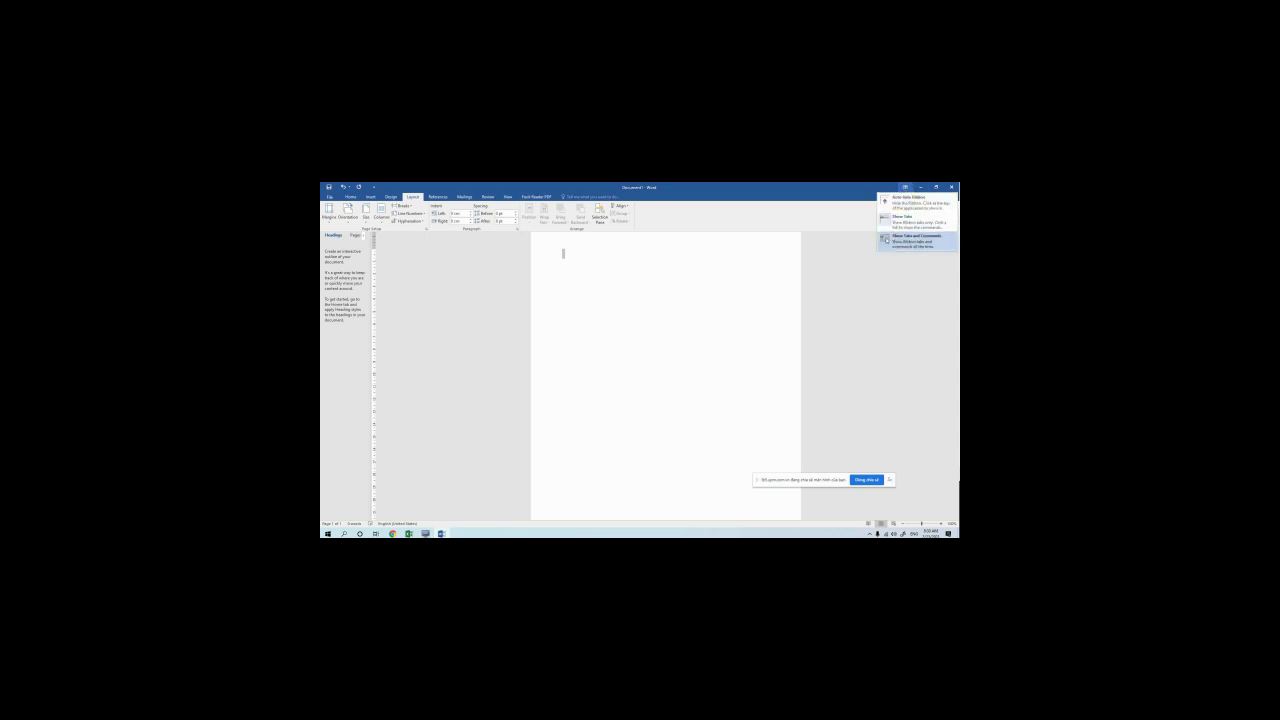
click(884, 240)
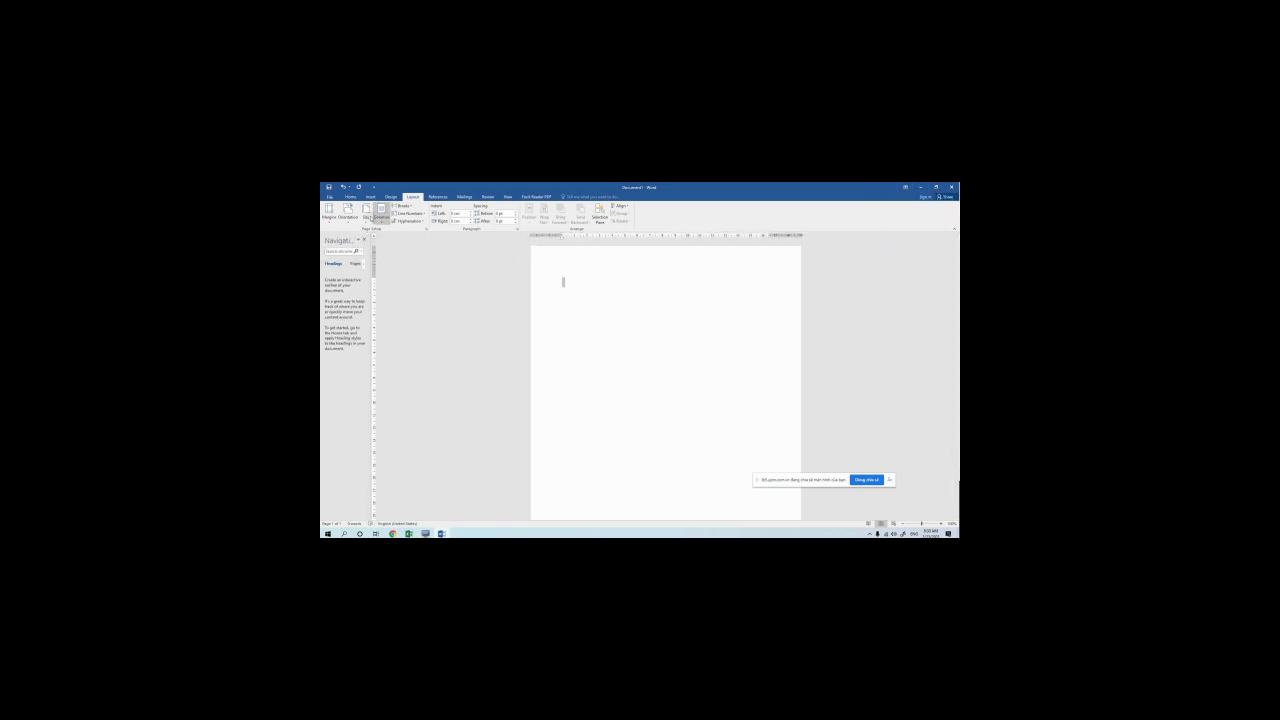
click(370, 197)
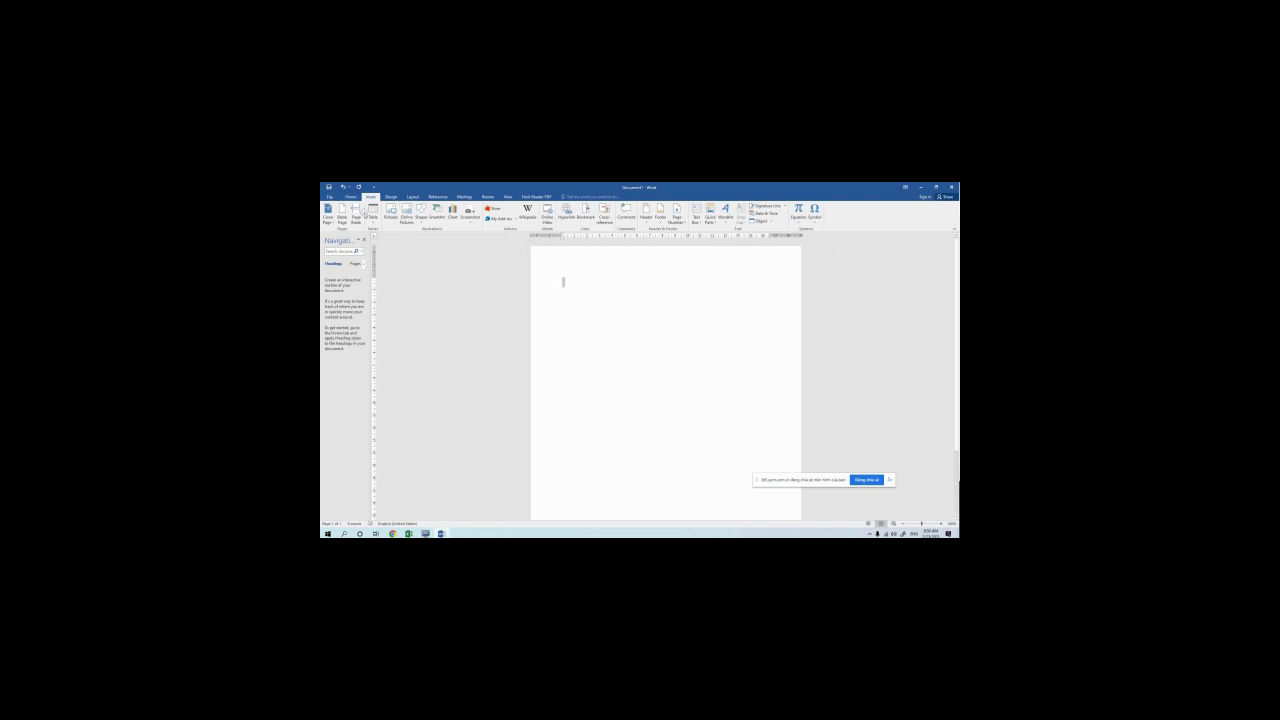
Step: Try the tabs-only and auto-hide ribbon options, then restore the full ribbon and title bar
click(905, 188)
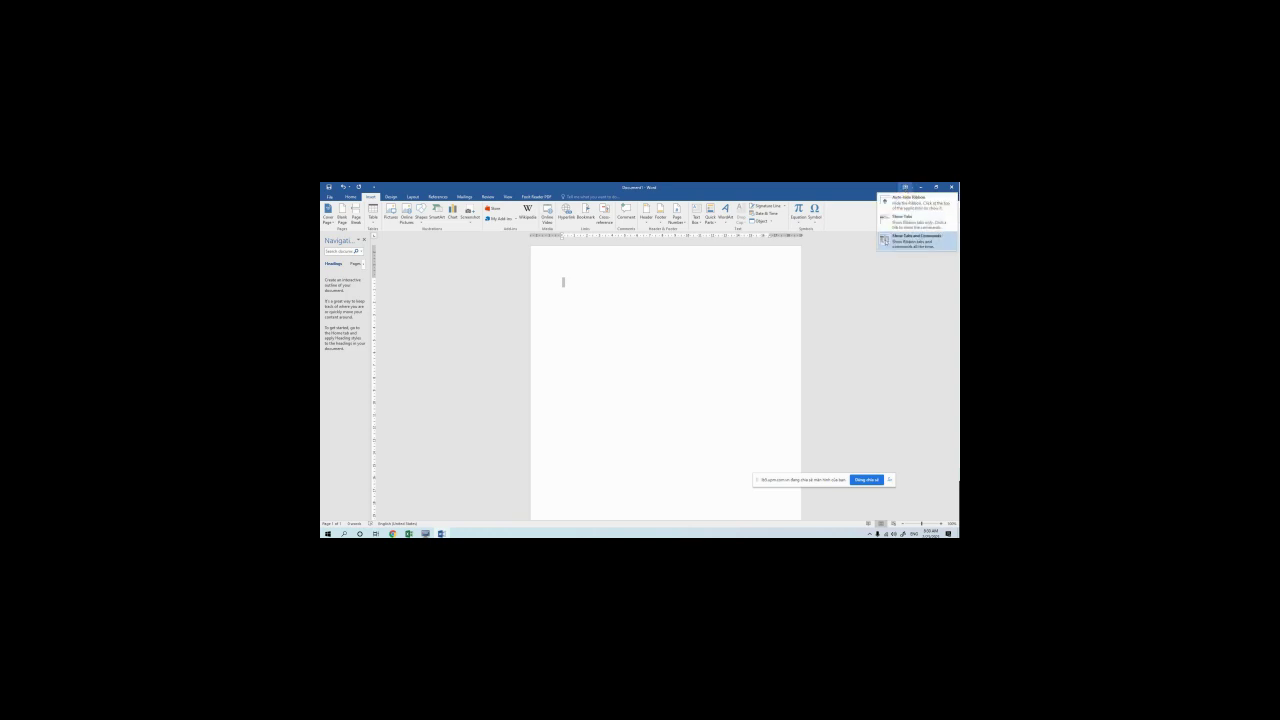
click(884, 240)
click(905, 188)
click(905, 220)
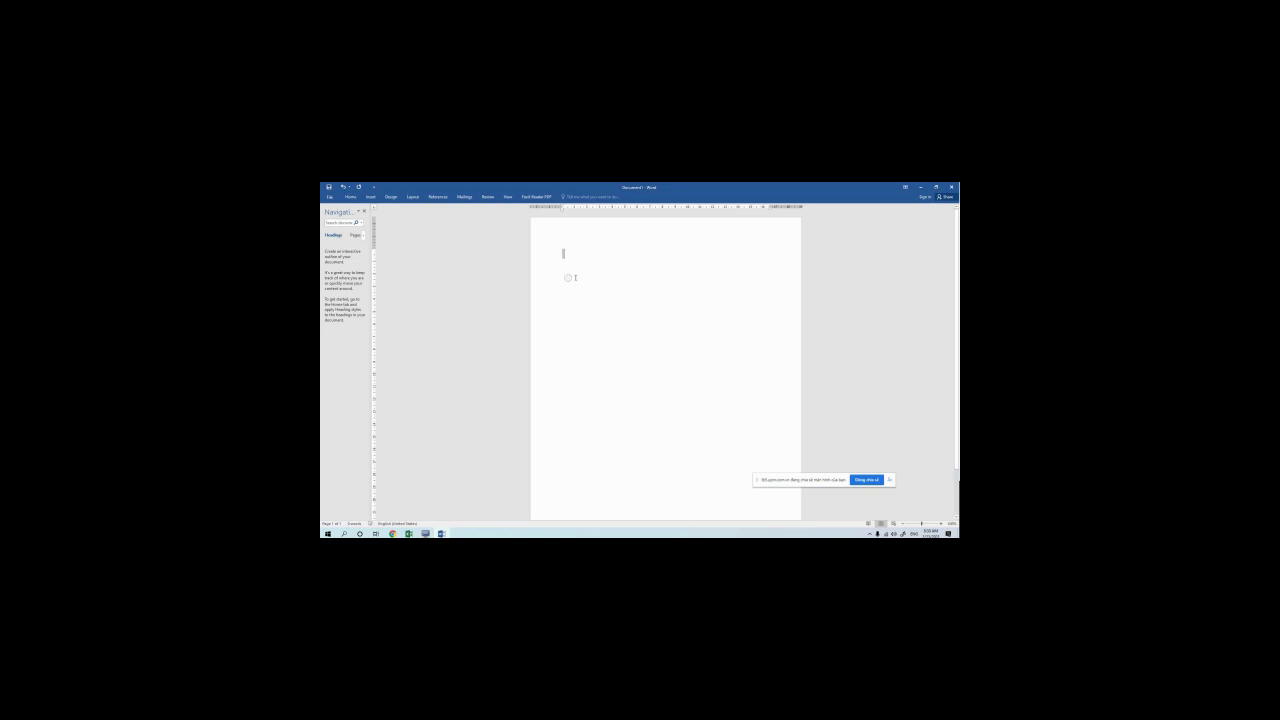
click(905, 188)
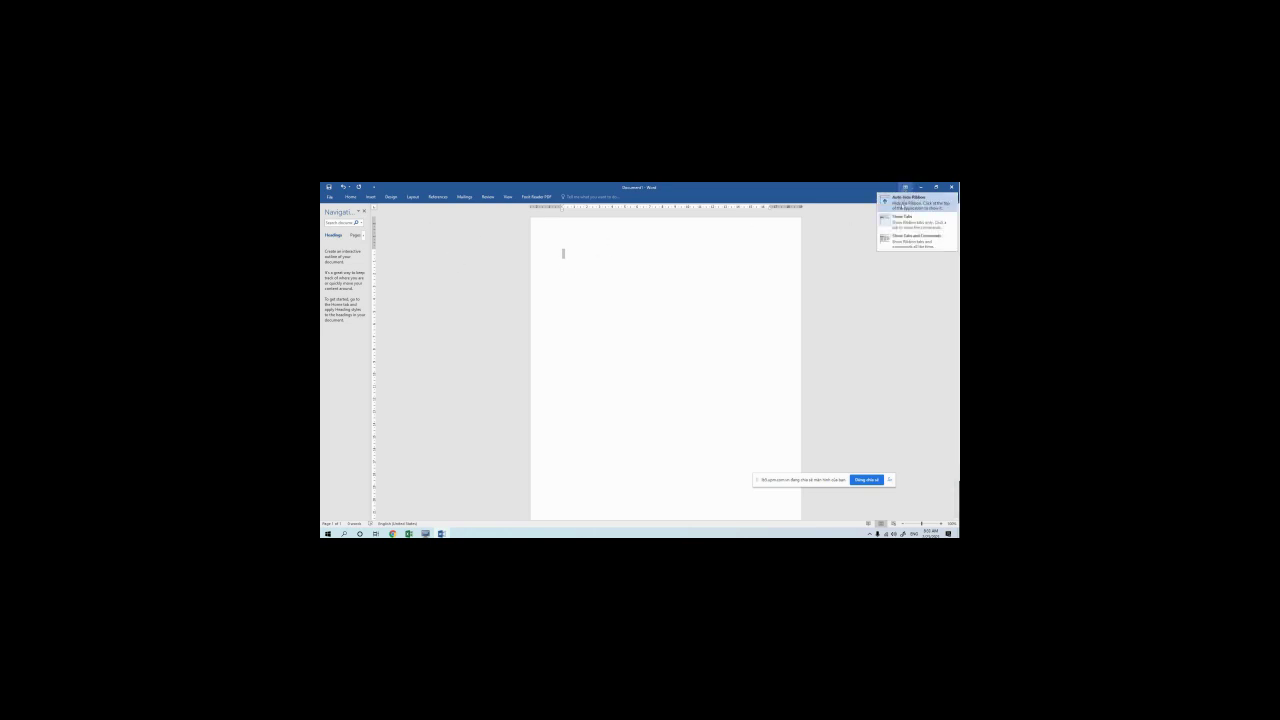
click(900, 206)
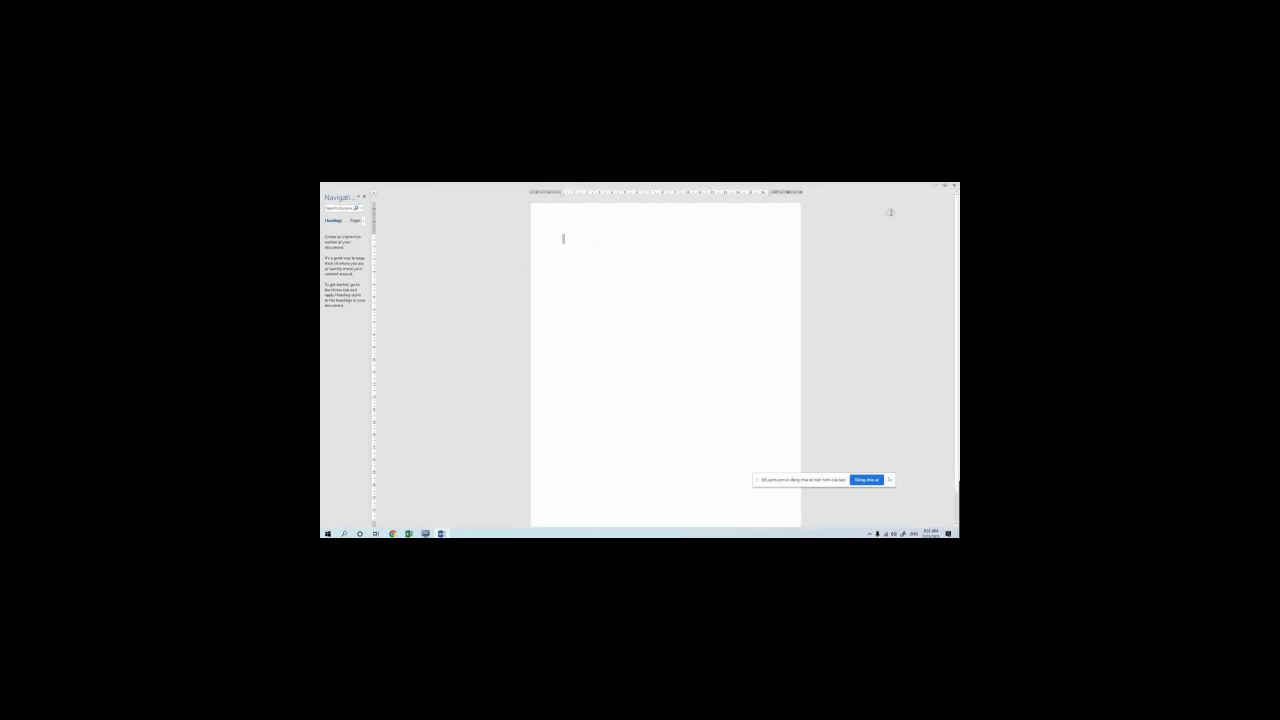
click(944, 186)
click(888, 238)
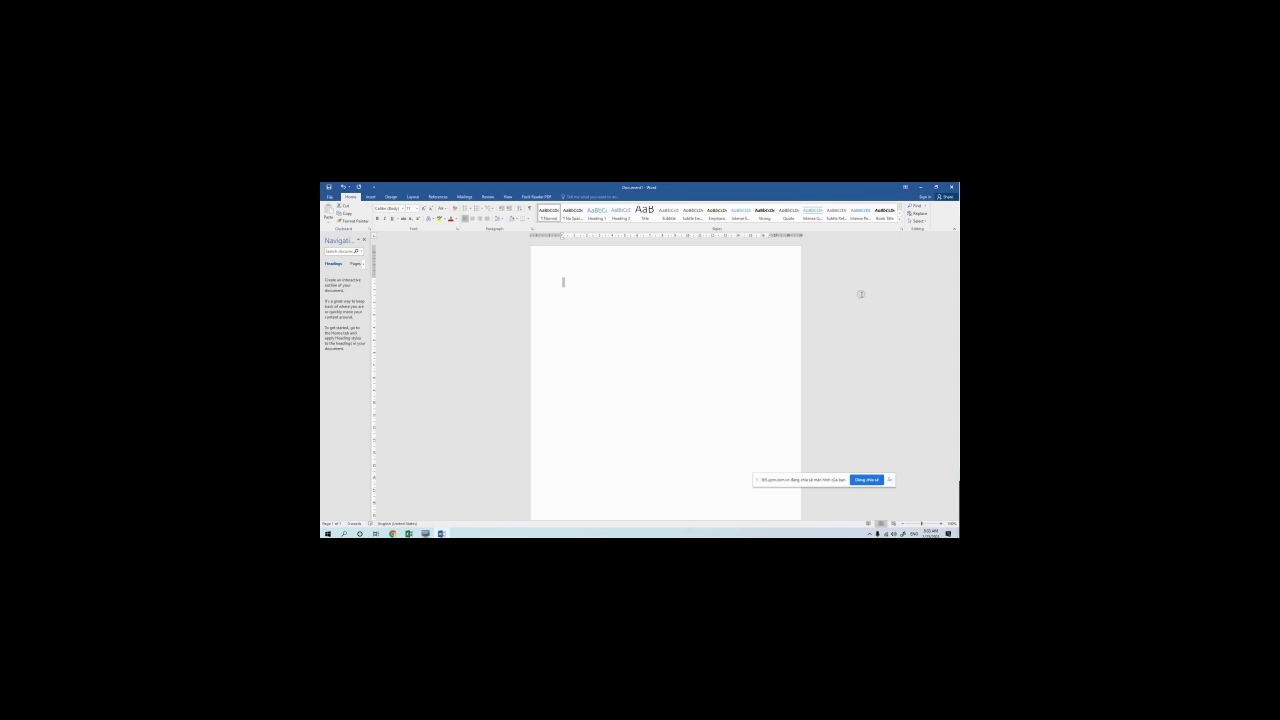
Step: Check the taskbar previews, show the desktop with Win+D, and bring up Firefox
click(600, 334)
click(564, 283)
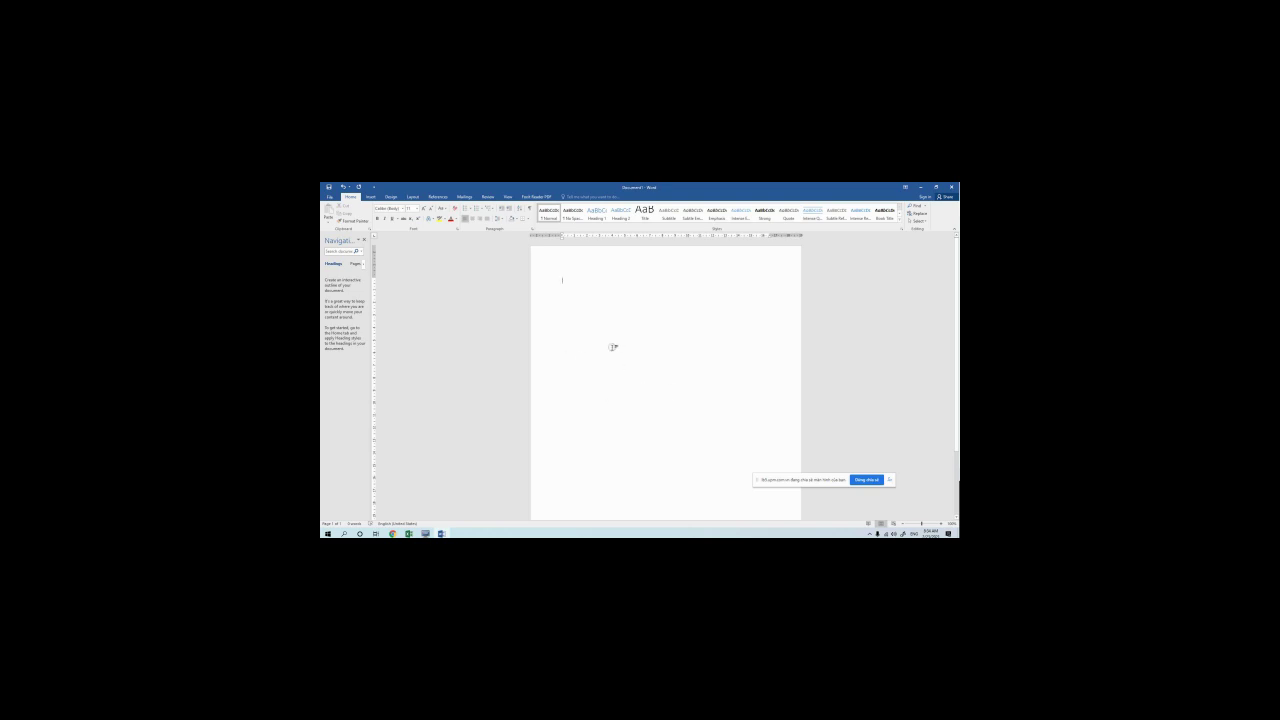
click(604, 304)
click(563, 283)
click(609, 333)
click(392, 533)
key(super+d)
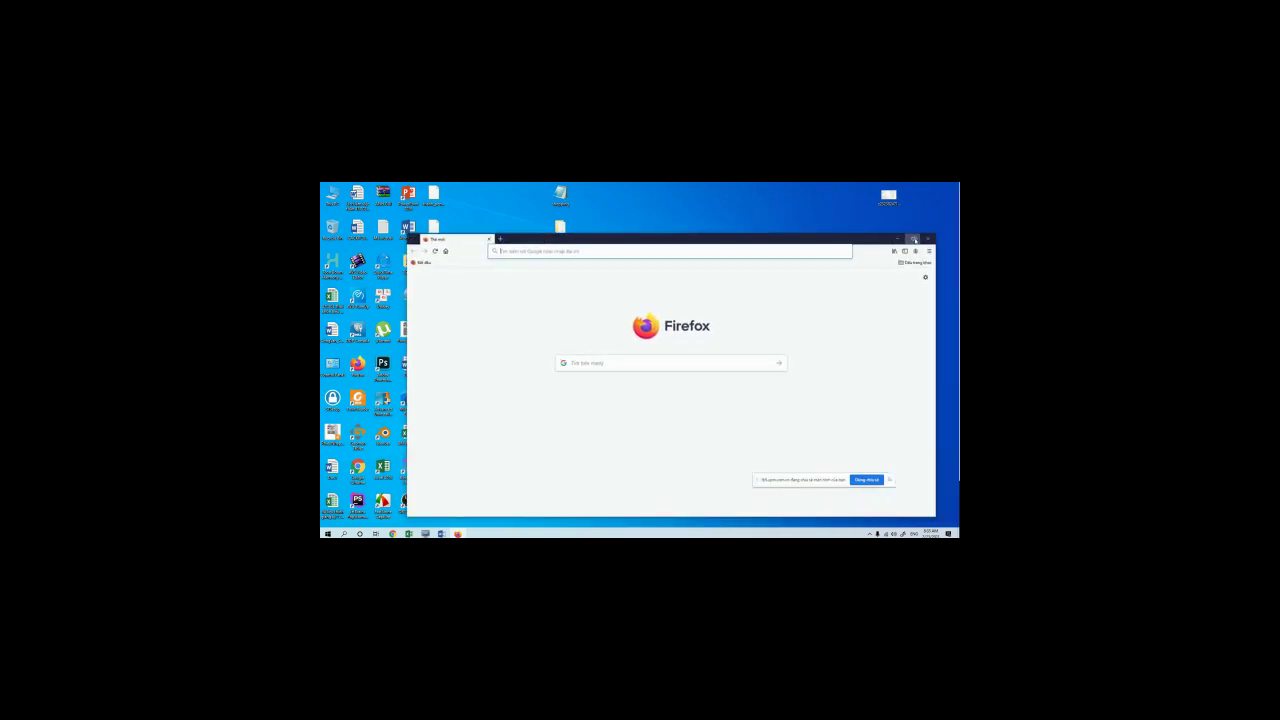
Step: Open the school website's Codeigniter article from the address-bar history and scroll through it
click(422, 198)
text(g)
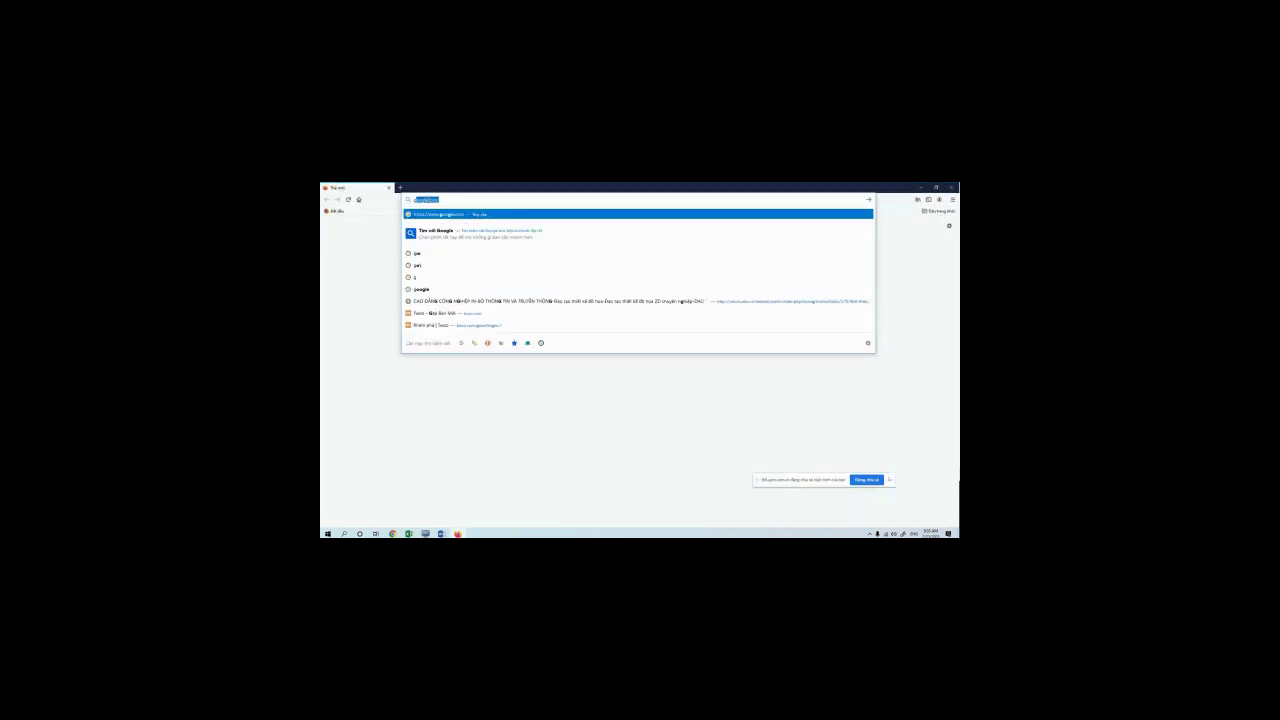
key(BackSpace)
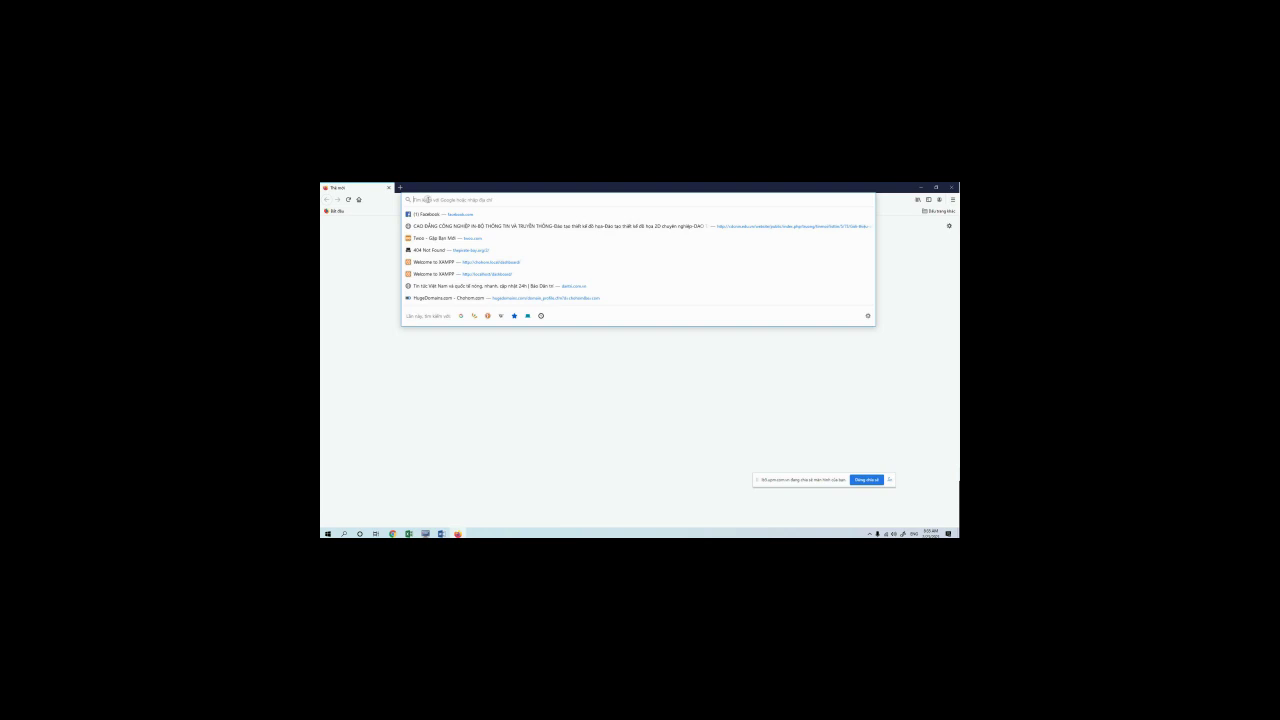
click(449, 226)
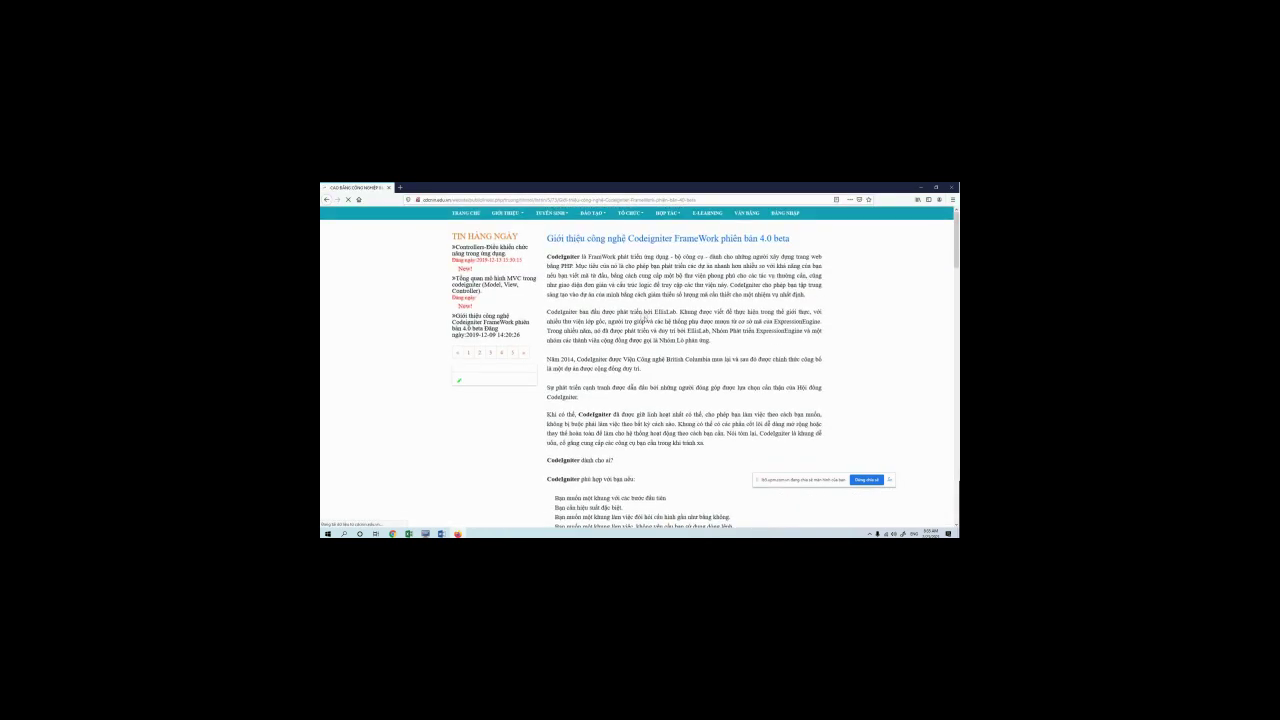
scroll(610, 430, down, 5)
scroll(610, 430, up, 3)
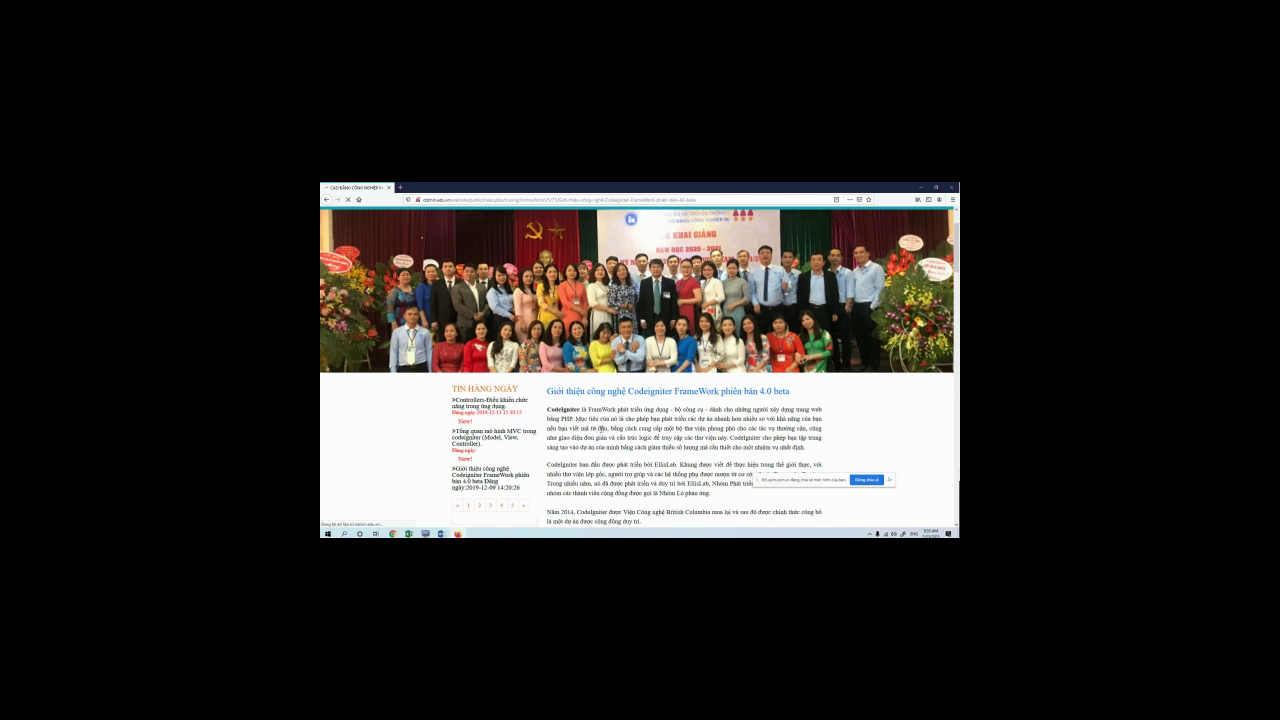
scroll(610, 430, down, 1)
scroll(621, 397, up, 2)
scroll(625, 400, down, 9)
scroll(636, 411, up, 4)
scroll(636, 411, up, 10)
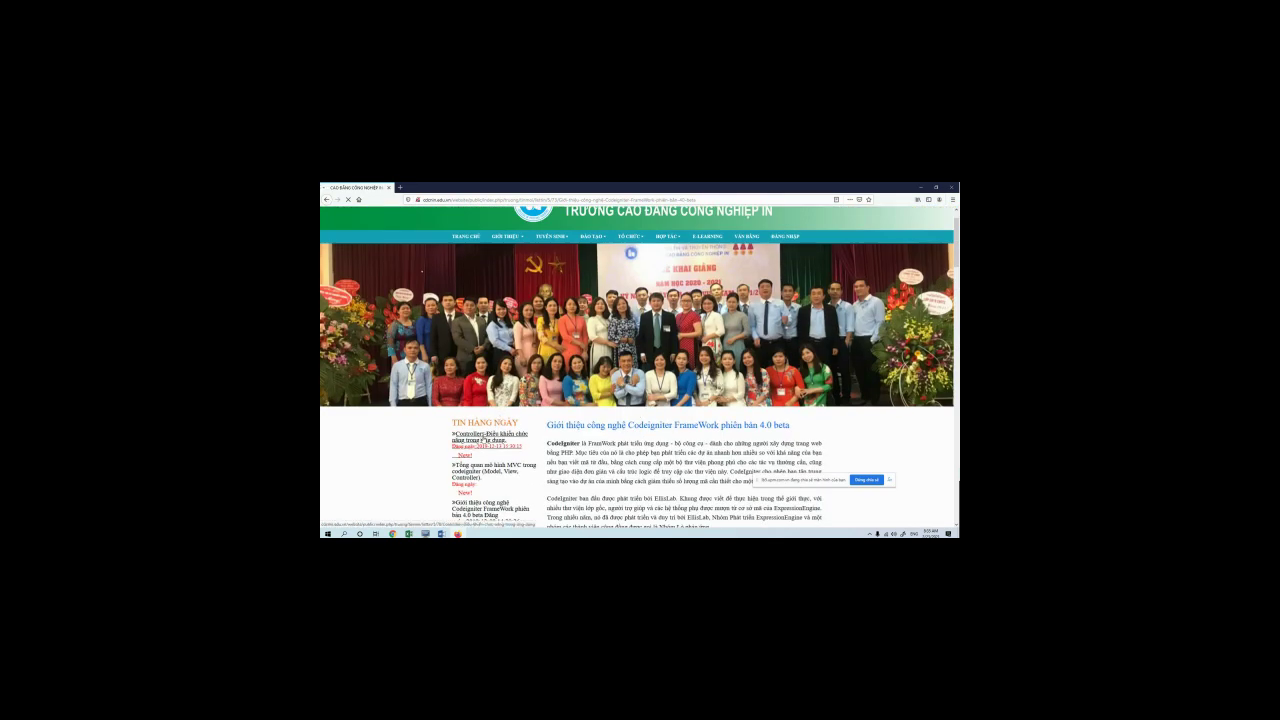
Step: Open a blank new tab and switch back and forth with the school website tab
click(399, 187)
click(357, 187)
click(419, 187)
click(357, 187)
click(430, 188)
click(357, 187)
click(430, 188)
click(357, 187)
click(430, 188)
click(357, 187)
click(430, 188)
click(367, 188)
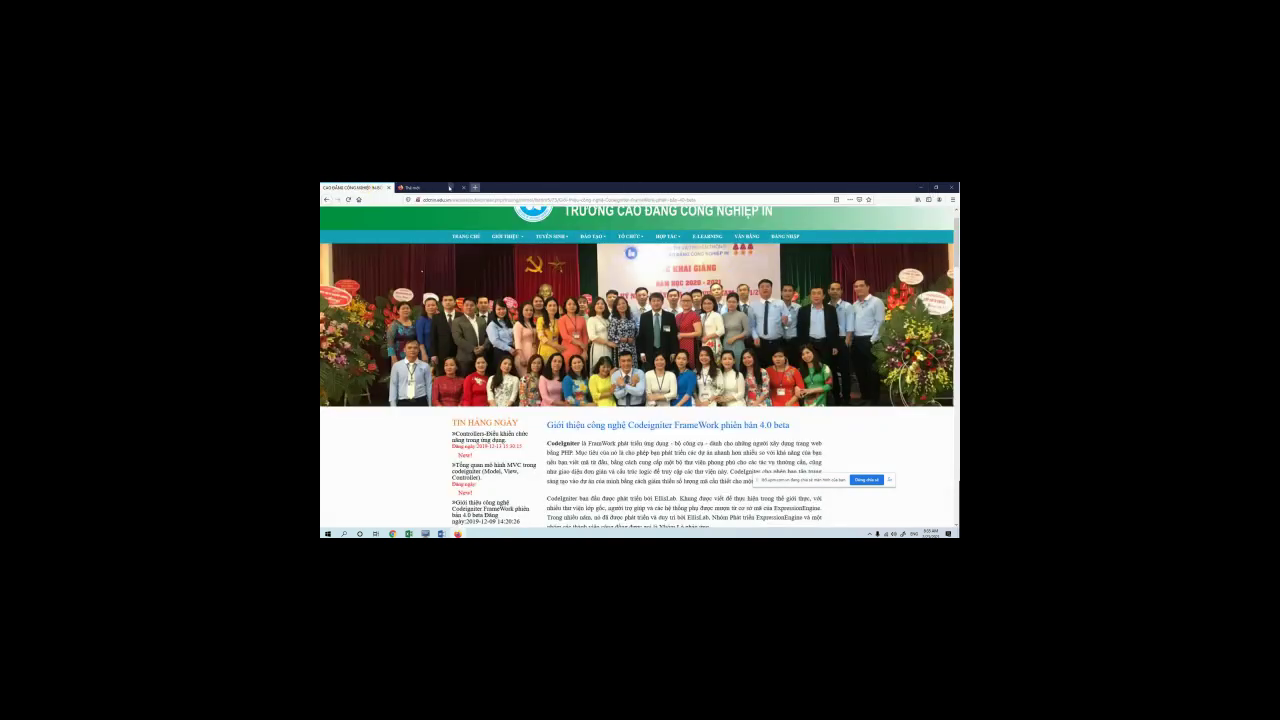
click(430, 188)
click(352, 188)
click(430, 188)
click(365, 187)
Step: Minimize Firefox, refresh the desktop, and open a blank Word document
click(920, 187)
right_click(600, 306)
click(532, 325)
right_click(580, 354)
click(514, 375)
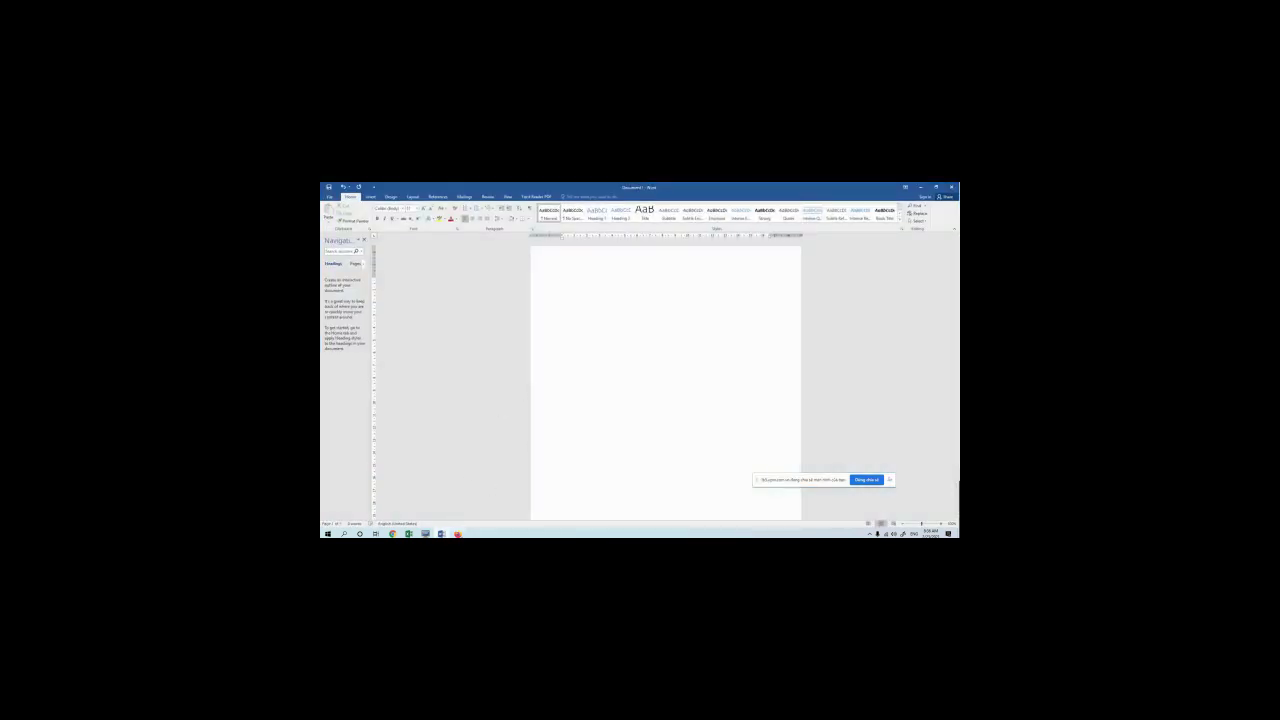
Step: Bring Word back and open More Paper Sizes from Layout > Size
mouse_move(457, 533)
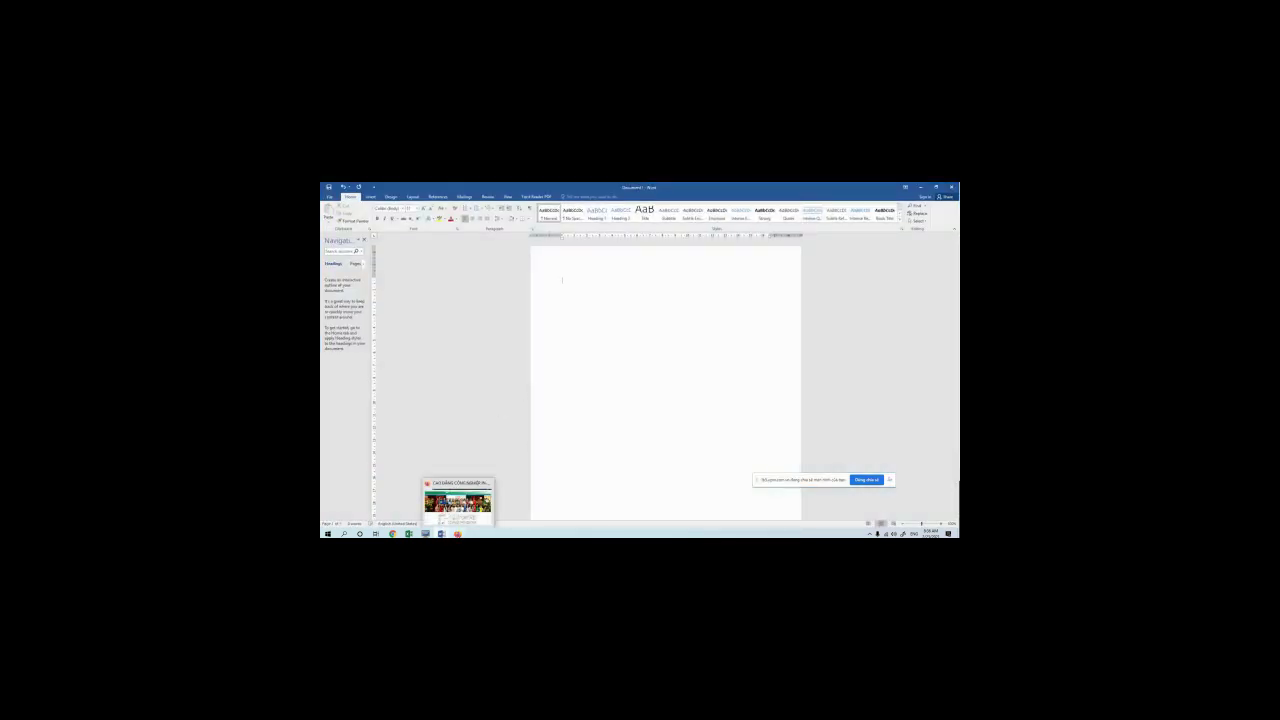
click(441, 533)
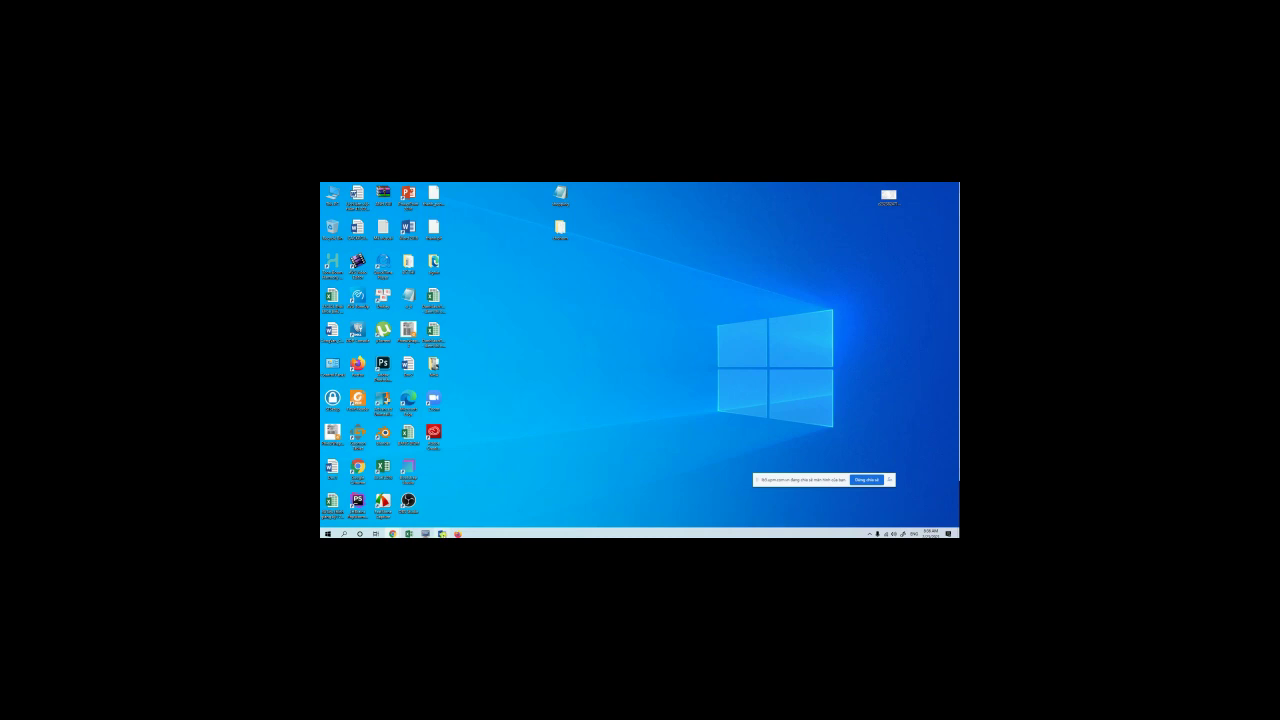
click(441, 533)
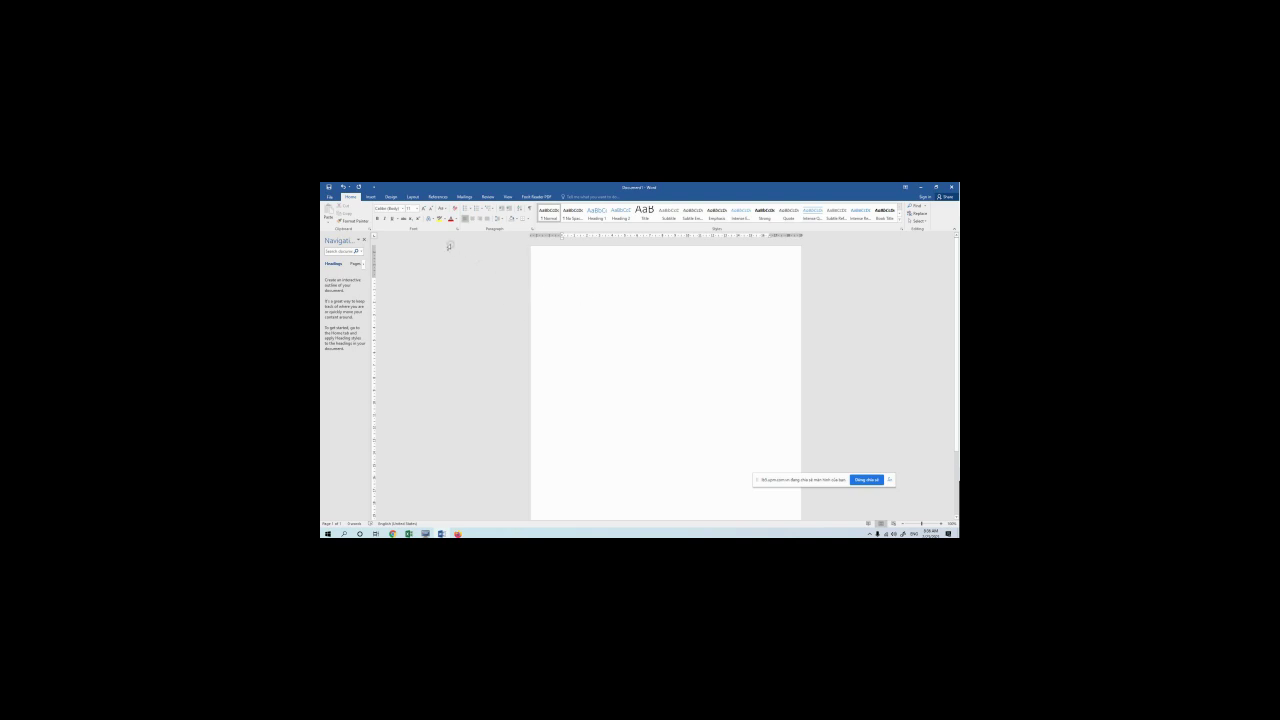
click(412, 197)
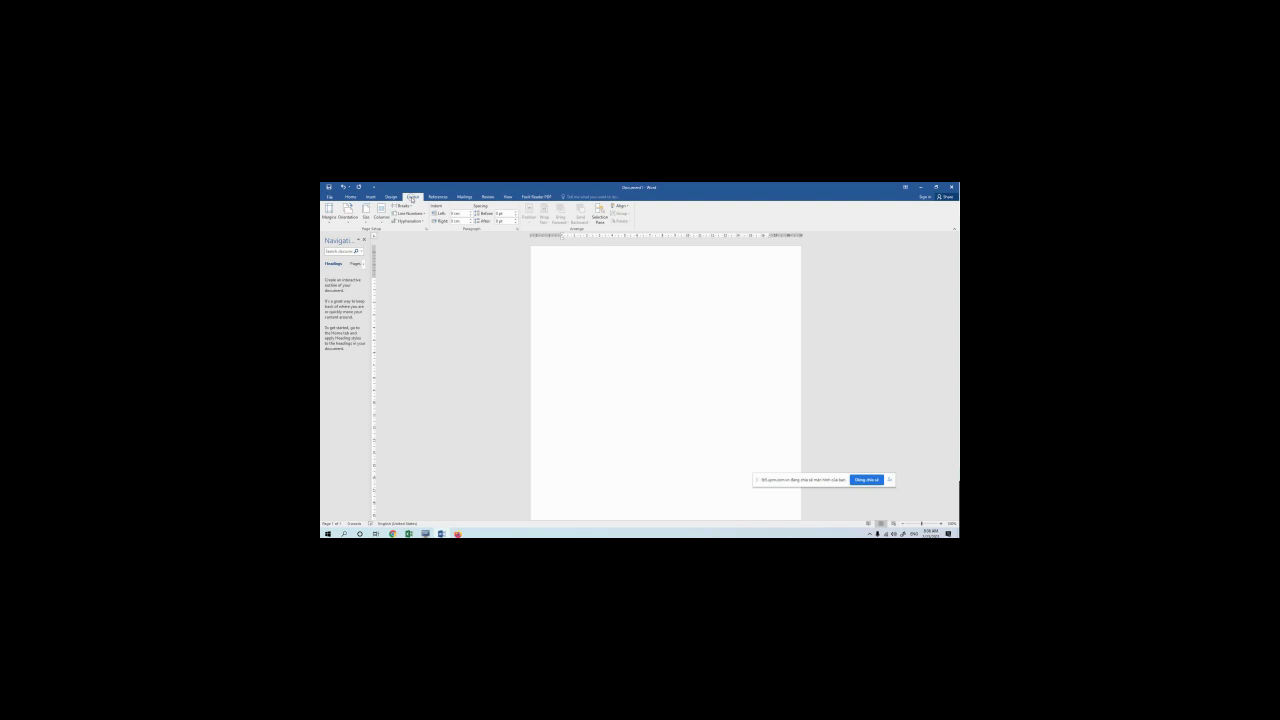
click(365, 216)
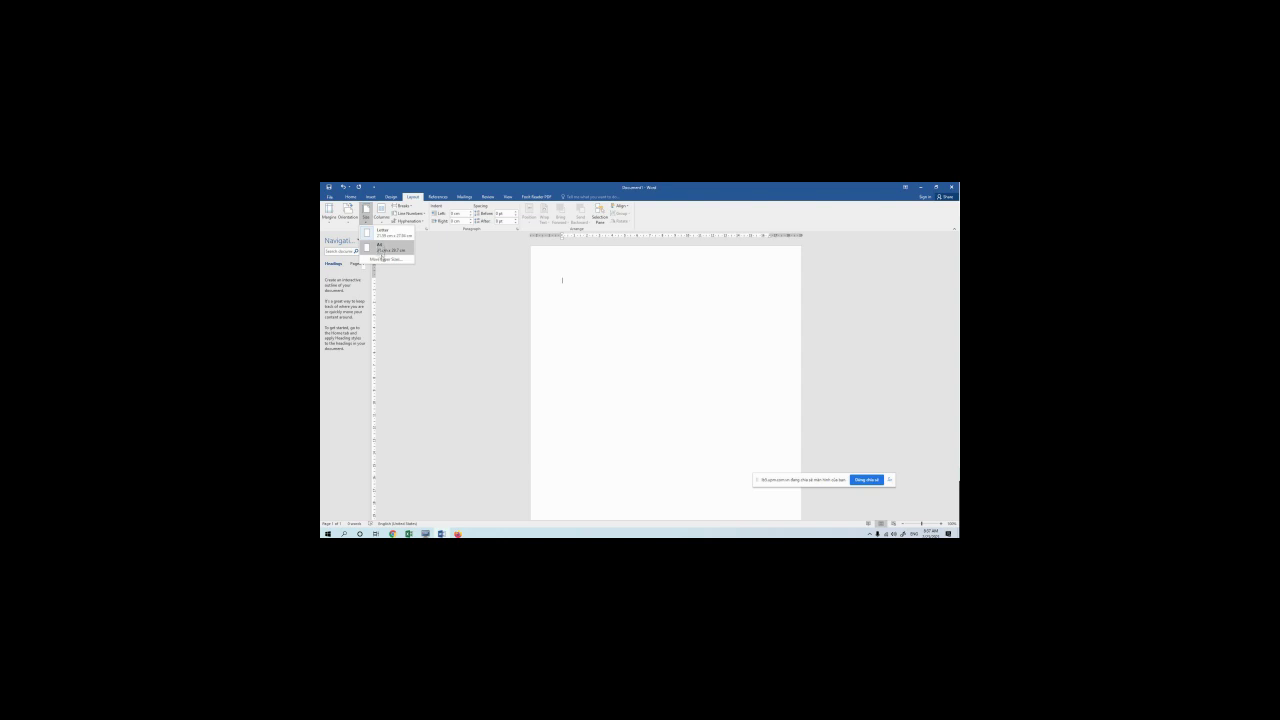
click(380, 250)
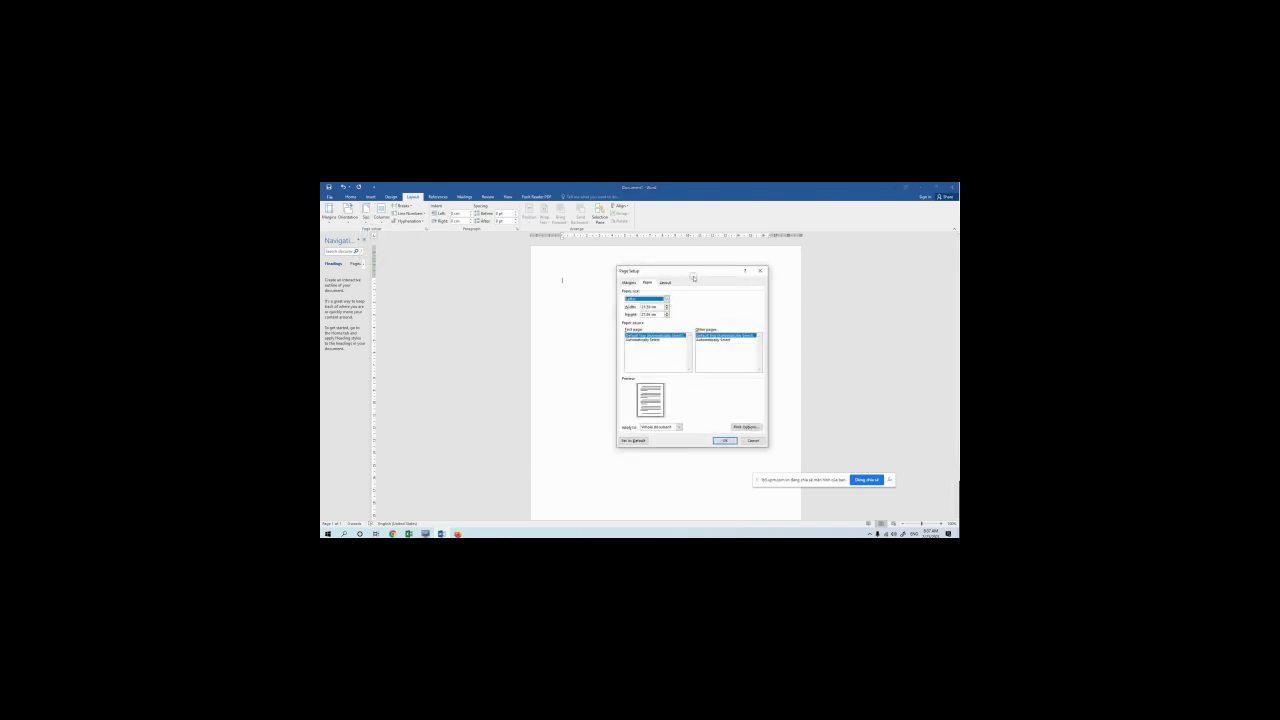
Step: Set a custom 30 cm by 40 cm paper size, accepting despite the margins warning
drag(694, 268, 558, 266)
click(527, 291)
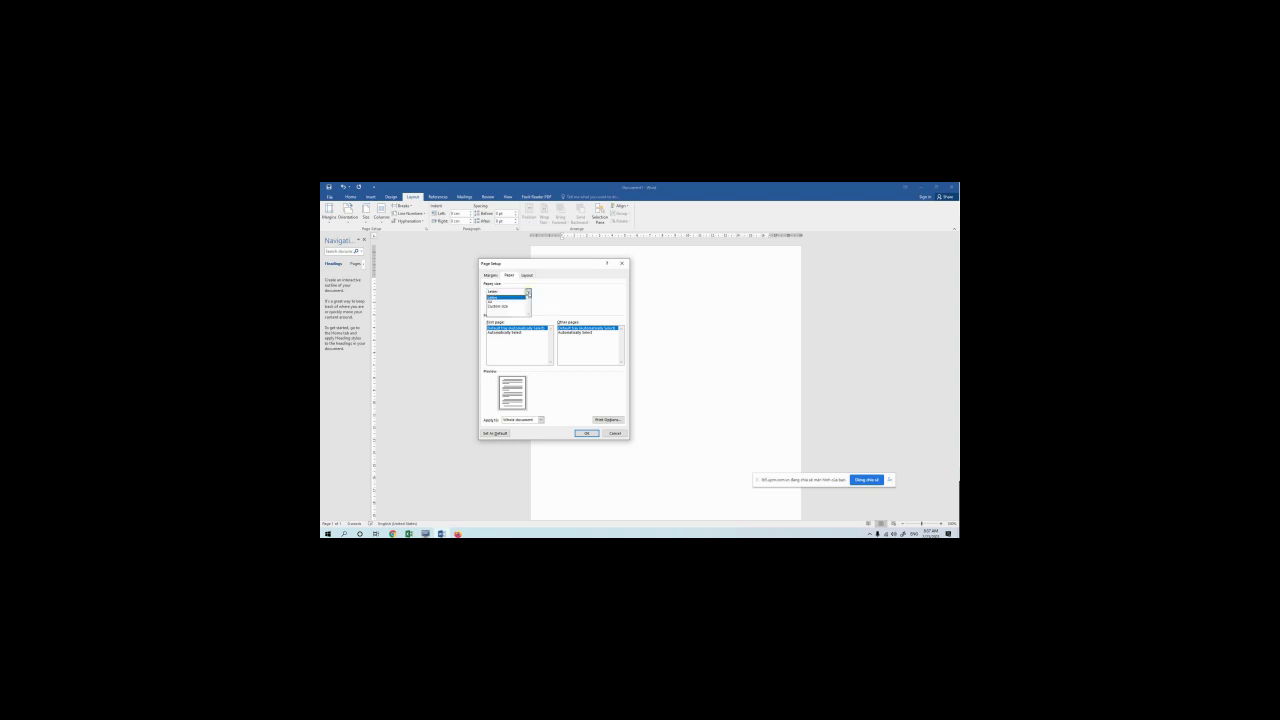
click(516, 299)
key(BackSpace)
key(Tab)
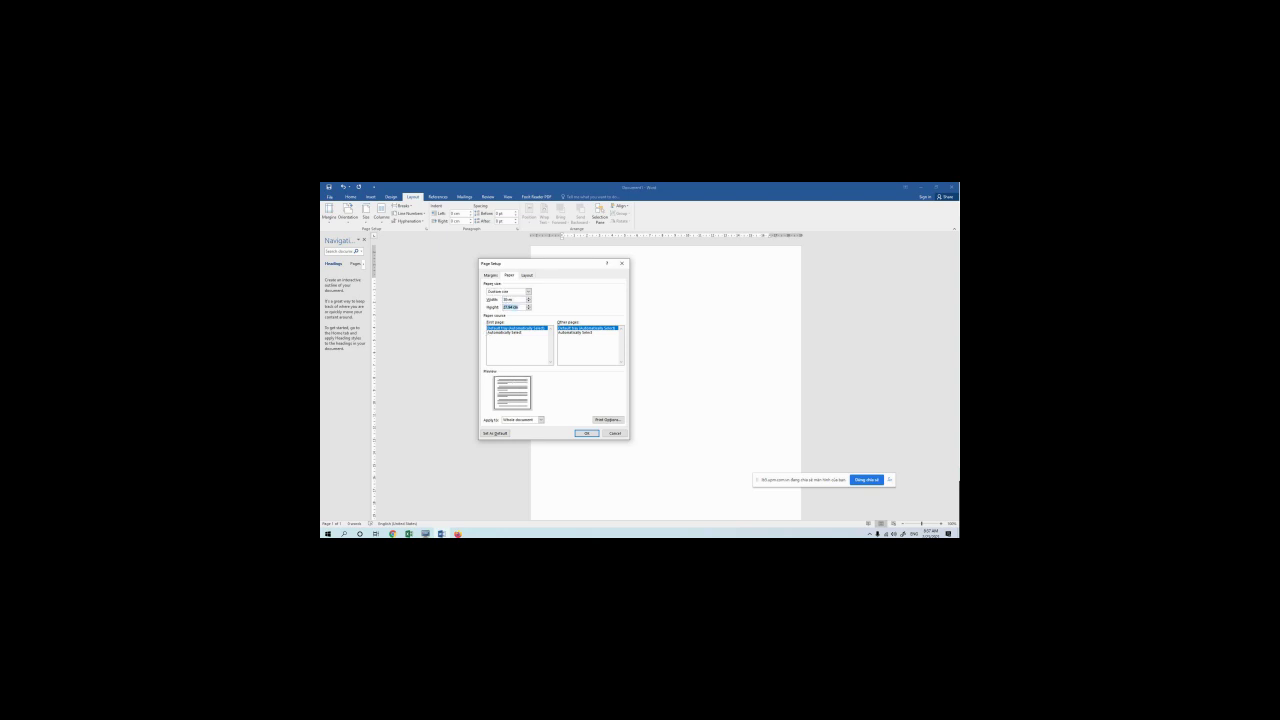
text(40)
click(586, 433)
click(627, 383)
Step: Finish applying the page size and enlarge the font of the A4 21cm x 29.7cm line
click(586, 433)
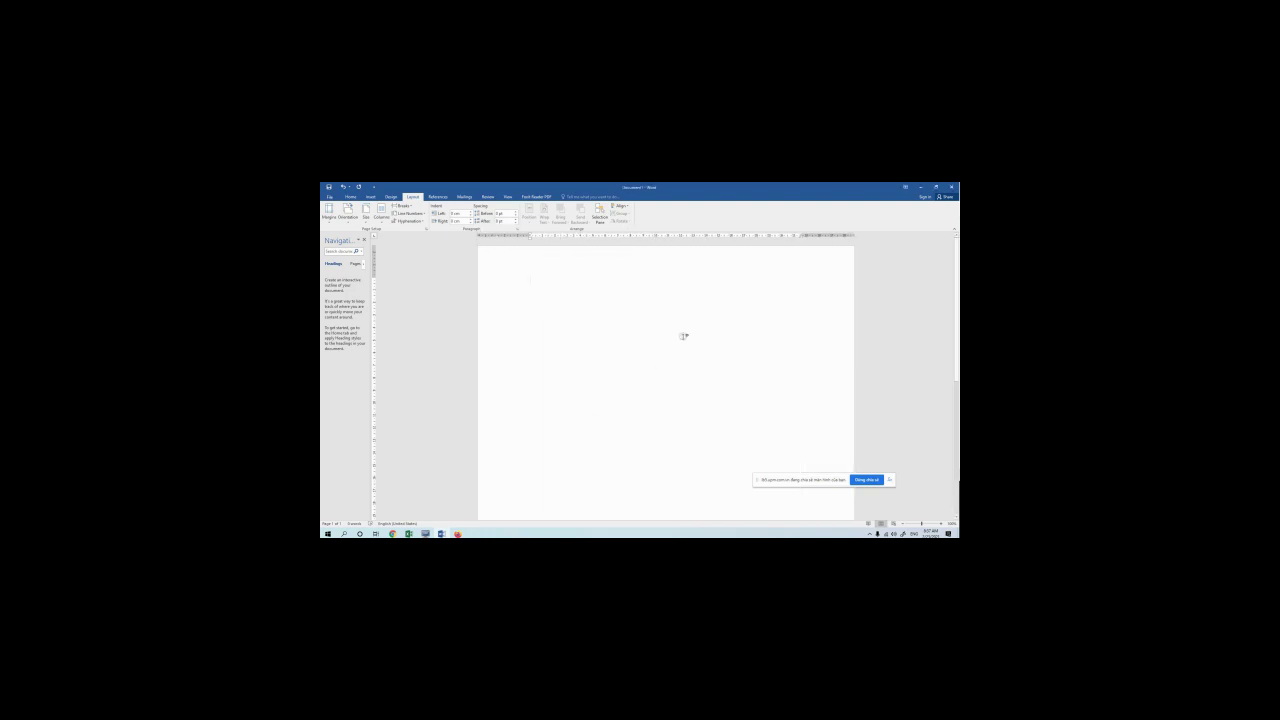
scroll(657, 370, down, 1)
scroll(657, 370, down, 3)
scroll(657, 370, up, 3)
scroll(657, 370, down, 1)
scroll(657, 370, up, 1)
text(A4)
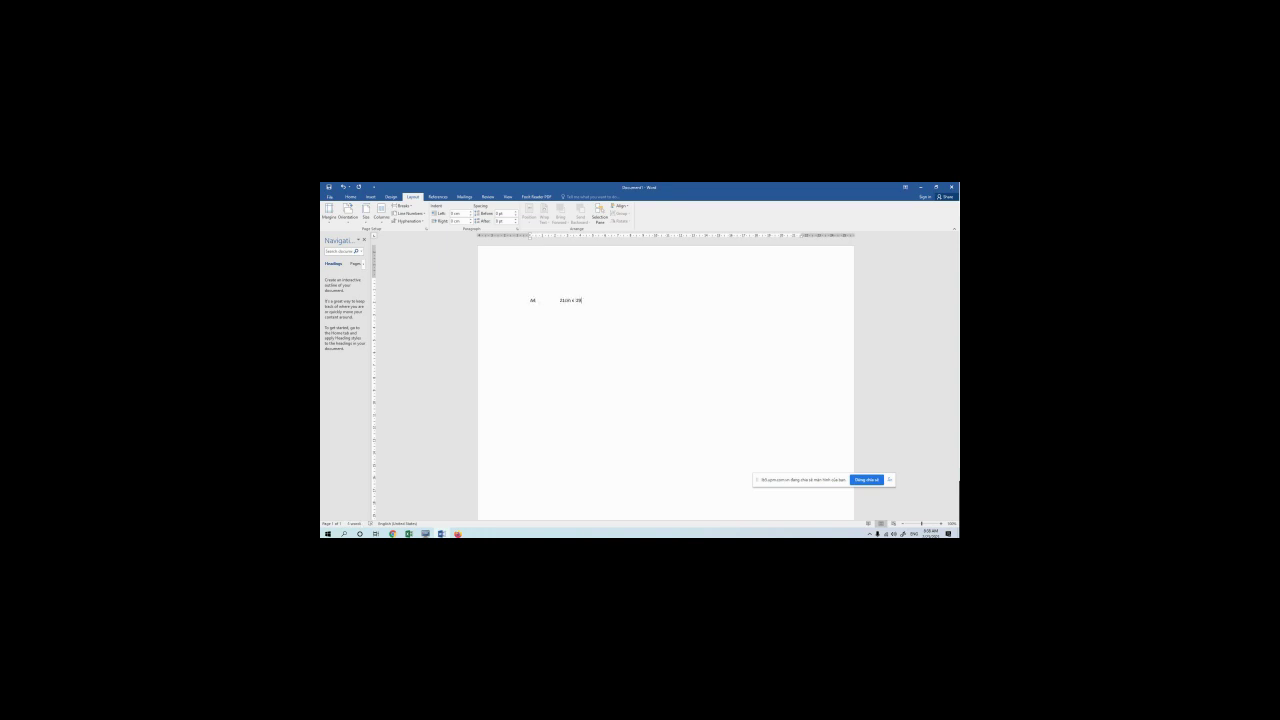
key(ctrl+a)
key(ctrl+shift+period)
key(ctrl+shift+period)
key(ctrl+shift+period)
key(ctrl+shift+period)
key(ctrl+shift+period)
key(ctrl+shift+period)
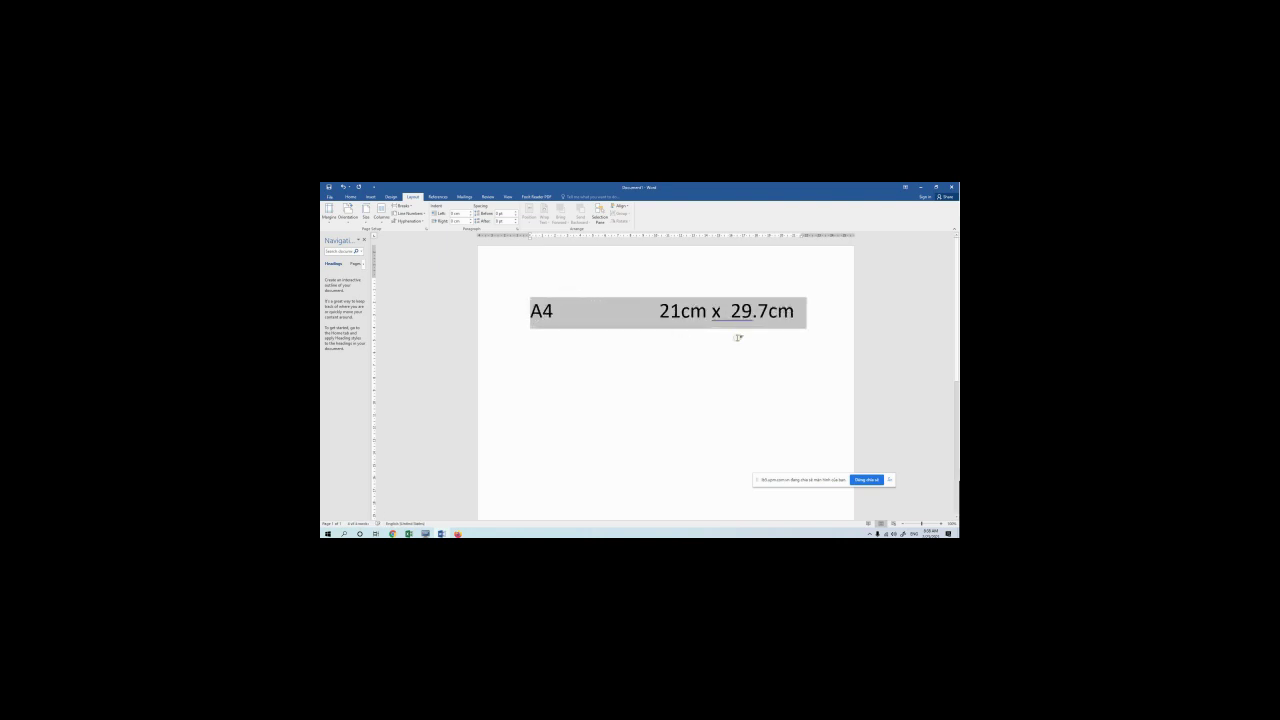
click(811, 320)
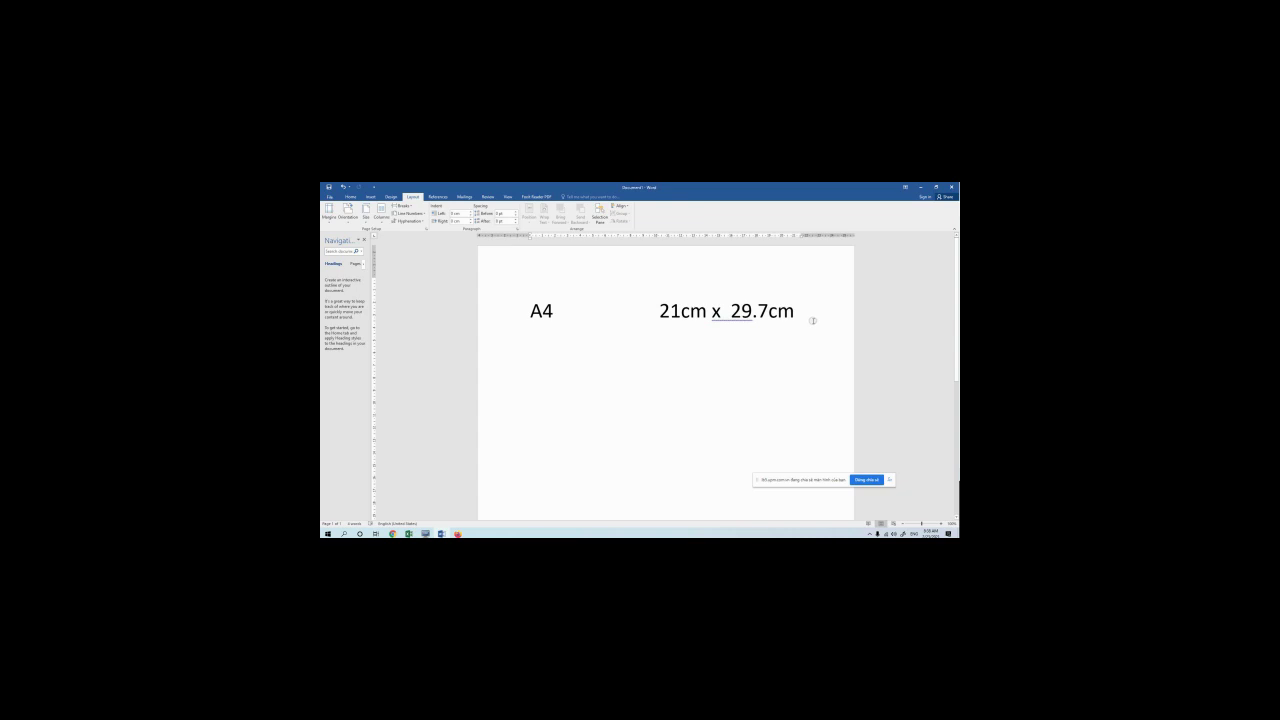
Step: Add a new line 'A3 g' below the A4 line, then minimize Word
click(801, 315)
key(Return)
text(A3 gaa)
key(BackSpace)
key(BackSpace)
click(920, 187)
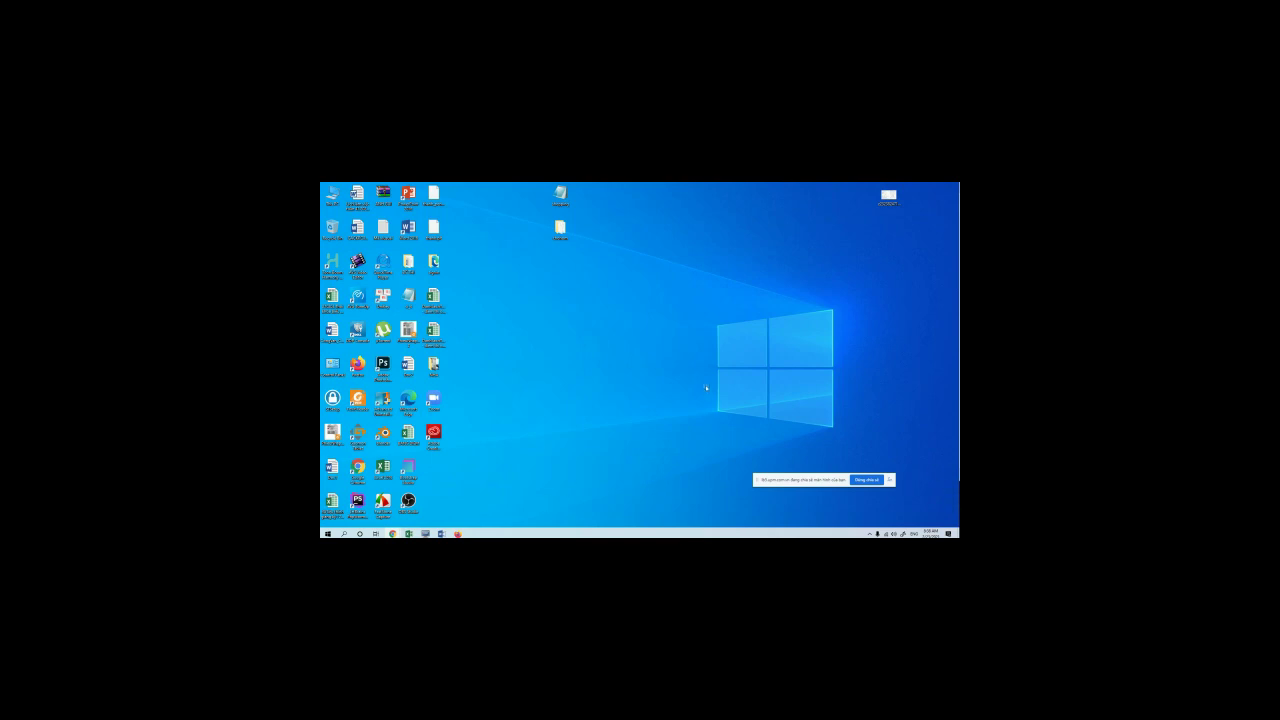
mouse_move(758, 480)
mouse_down()
mouse_move(585, 411)
mouse_move(593, 231)
mouse_up()
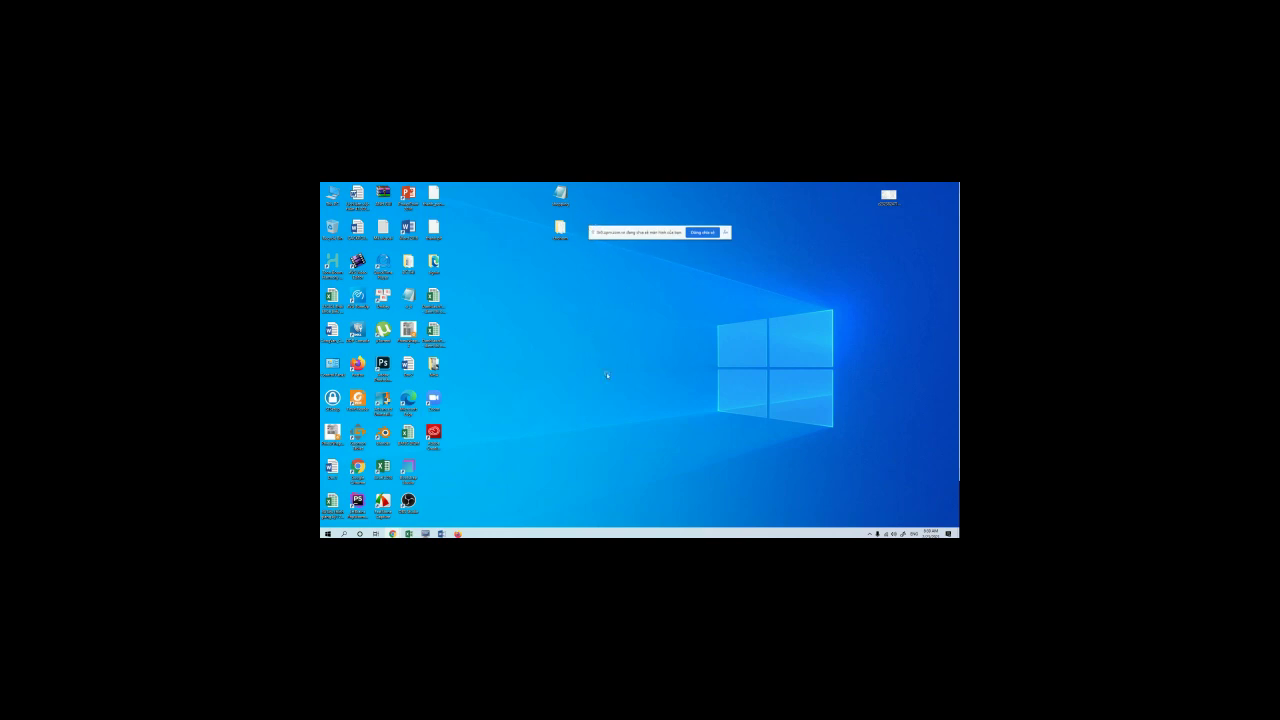
right_click(574, 310)
click(537, 331)
click(612, 313)
click(557, 330)
mouse_move(594, 232)
mouse_down()
mouse_move(643, 218)
mouse_move(636, 205)
mouse_up()
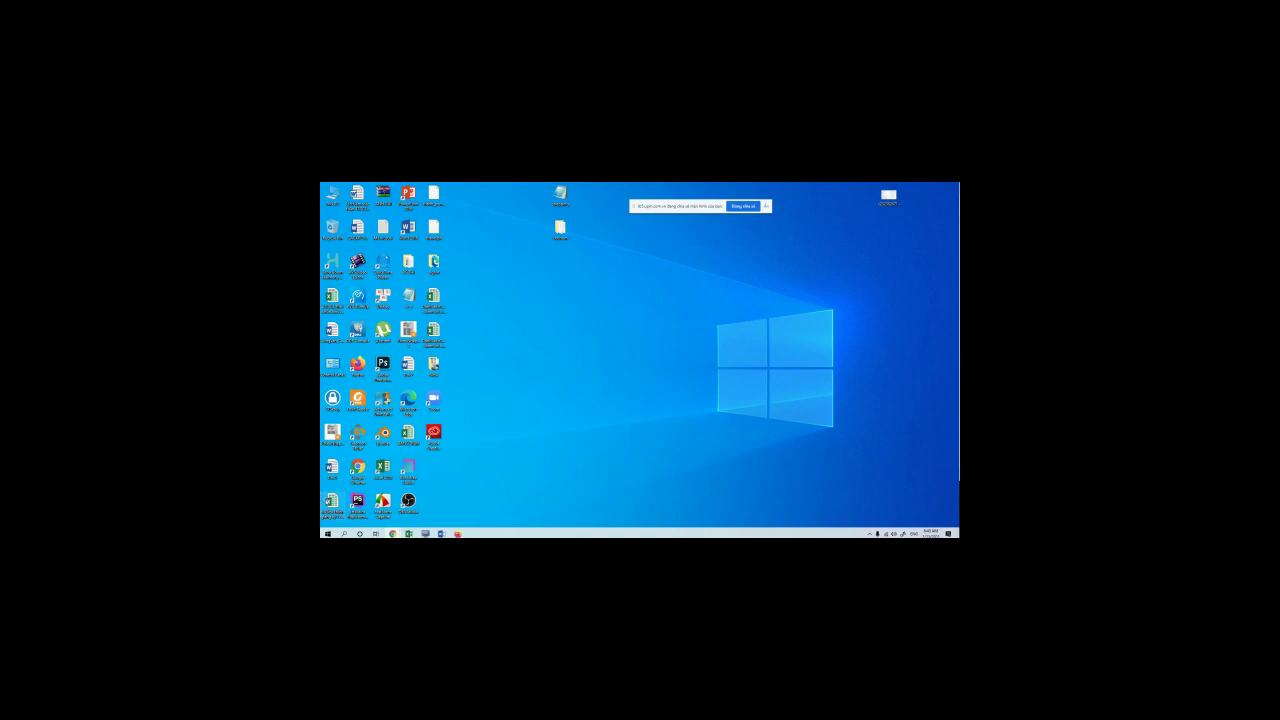
Step: Restore Word and correct the second line to read 'A3 G'
click(441, 533)
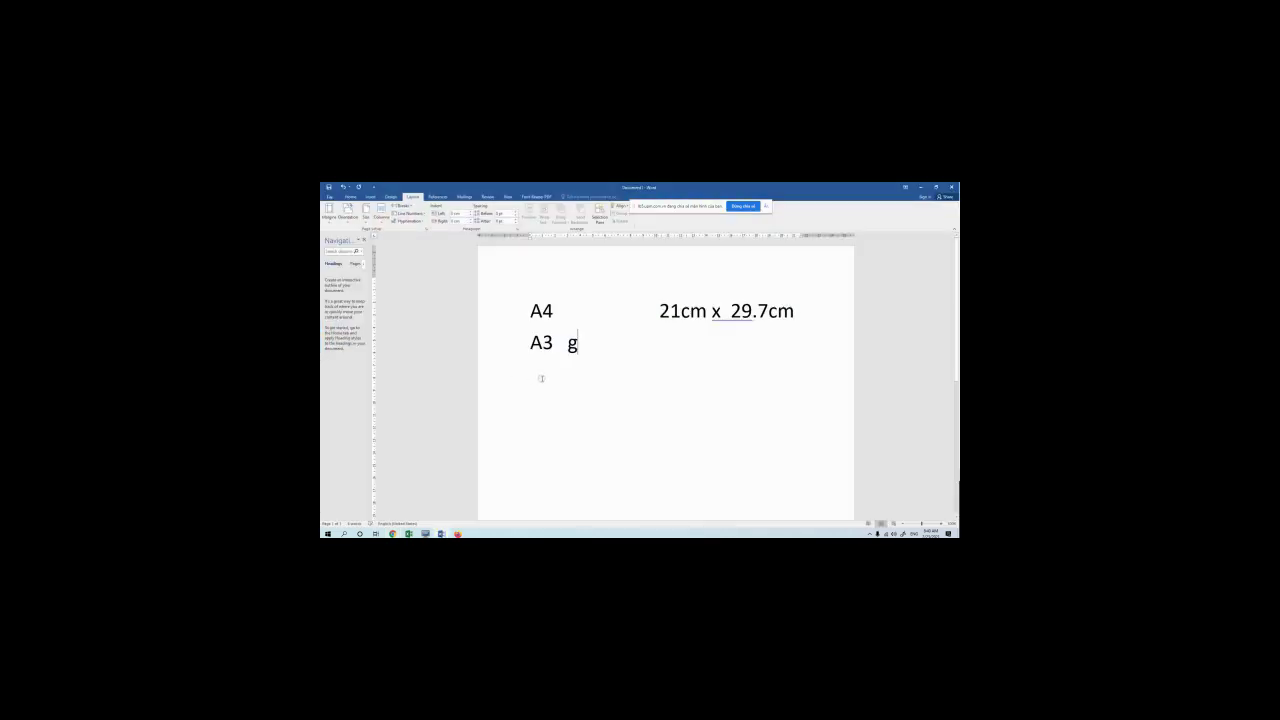
key(BackSpace)
text(Gaa)
key(BackSpace)
key(BackSpace)
Step: Show the UniKey tray menu and its Kiểu gõ input-method choices
click(869, 533)
right_click(876, 507)
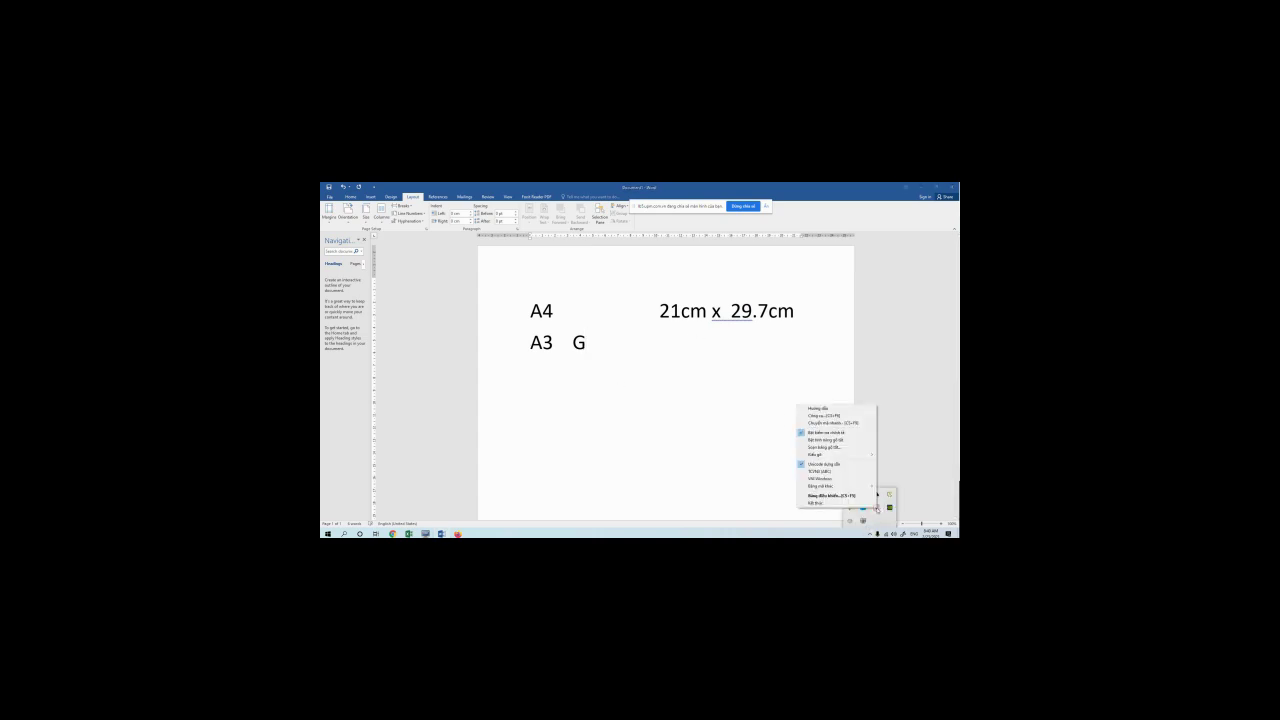
mouse_move(866, 455)
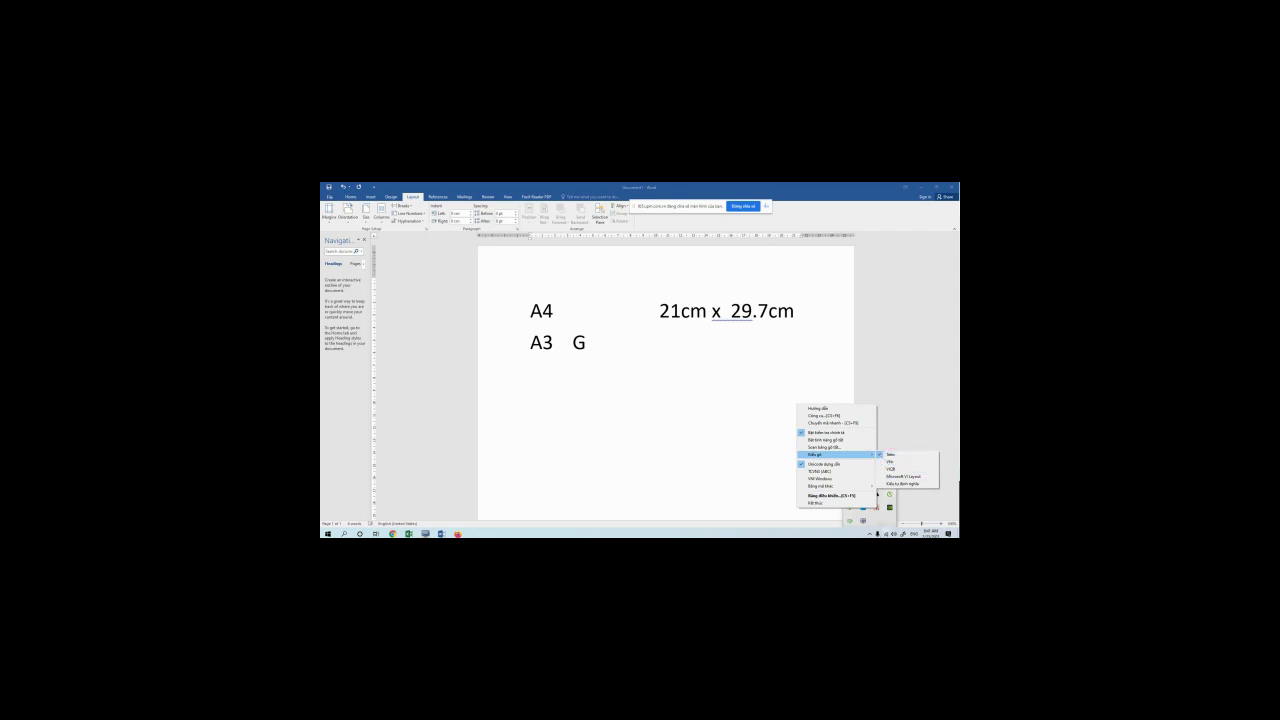
right_click(878, 510)
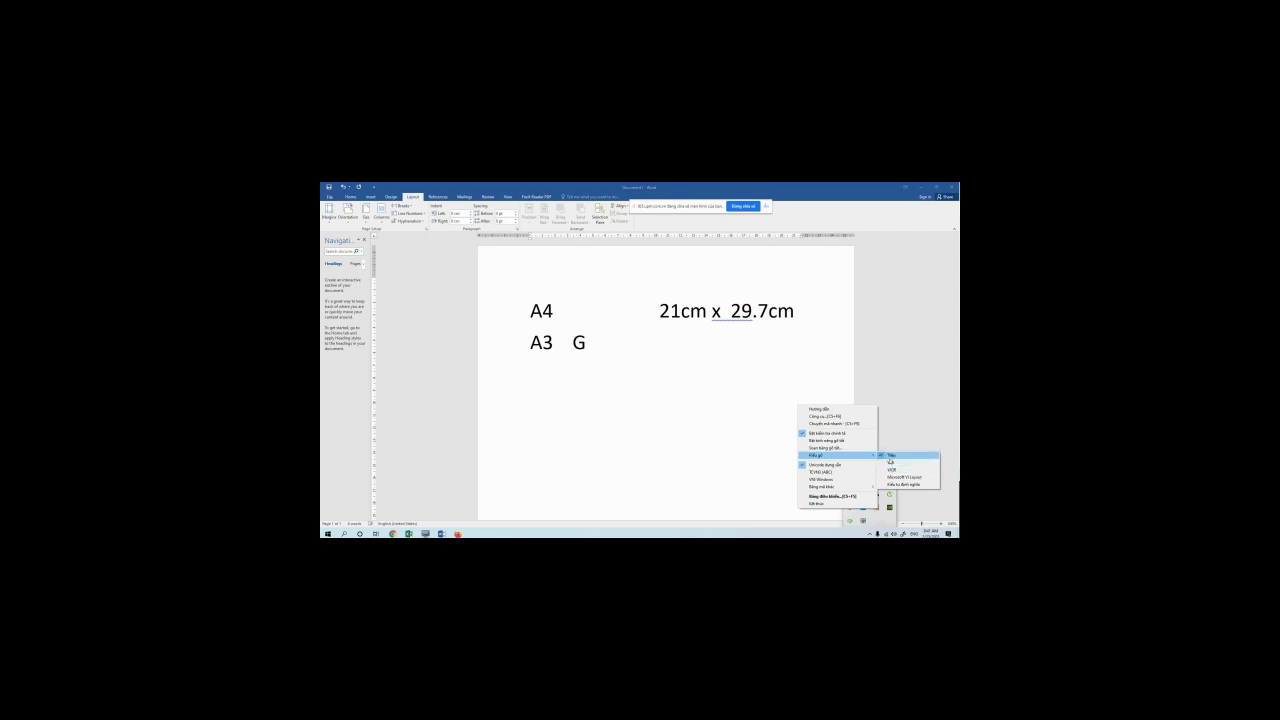
Step: Complete the A3 line with 'đôi A4' and add '29.7 cm x42 cm' beneath it
click(609, 347)
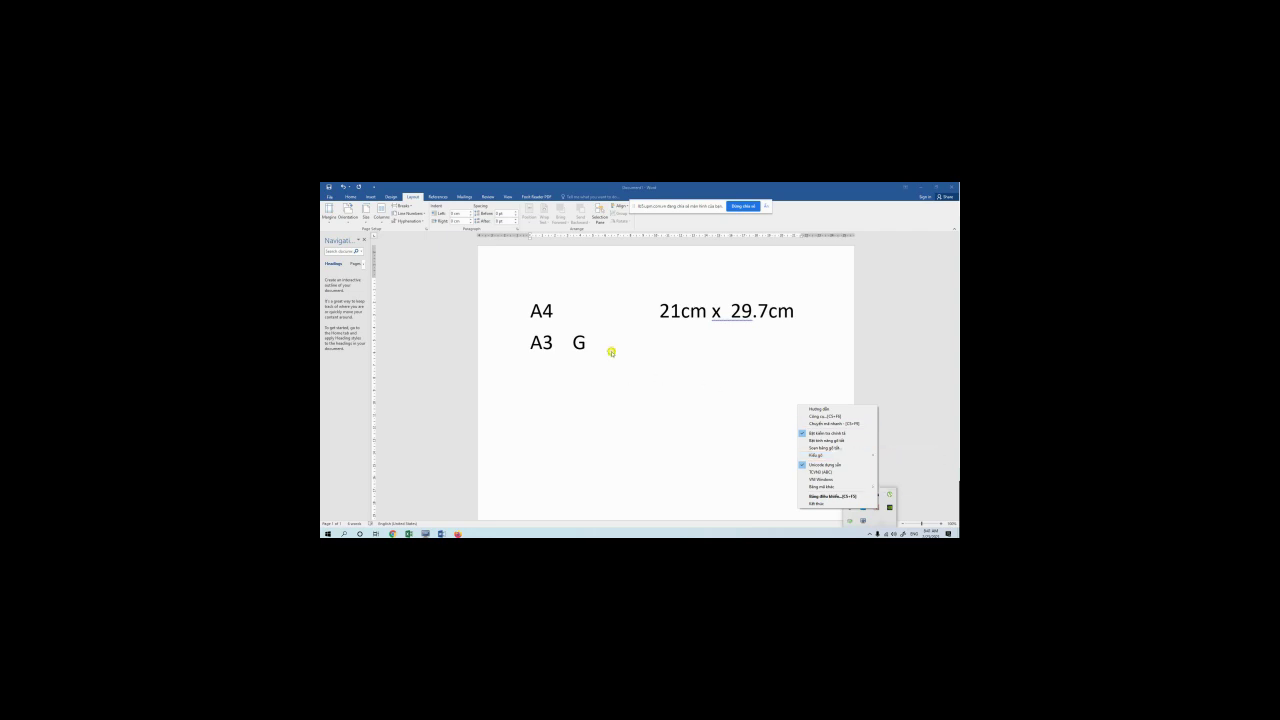
text(âpd)
key(BackSpace)
text(đôi A4)
key(Return)
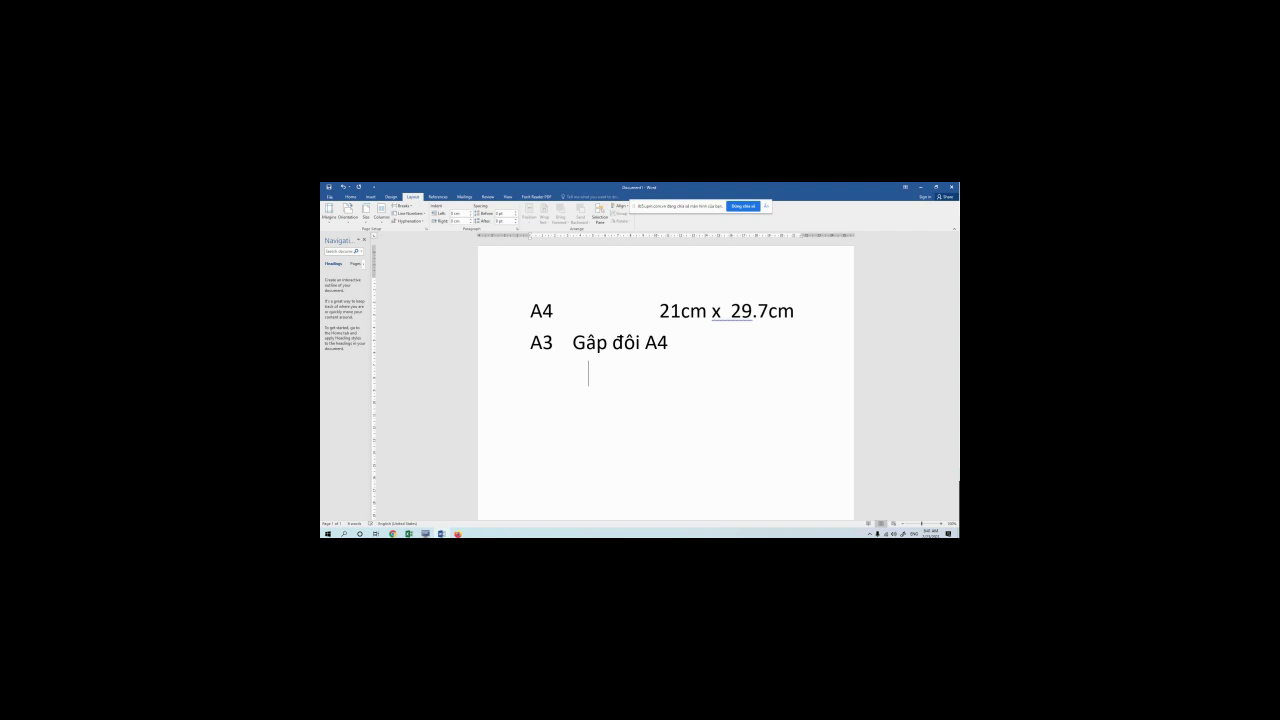
text(29.7 cm x42)
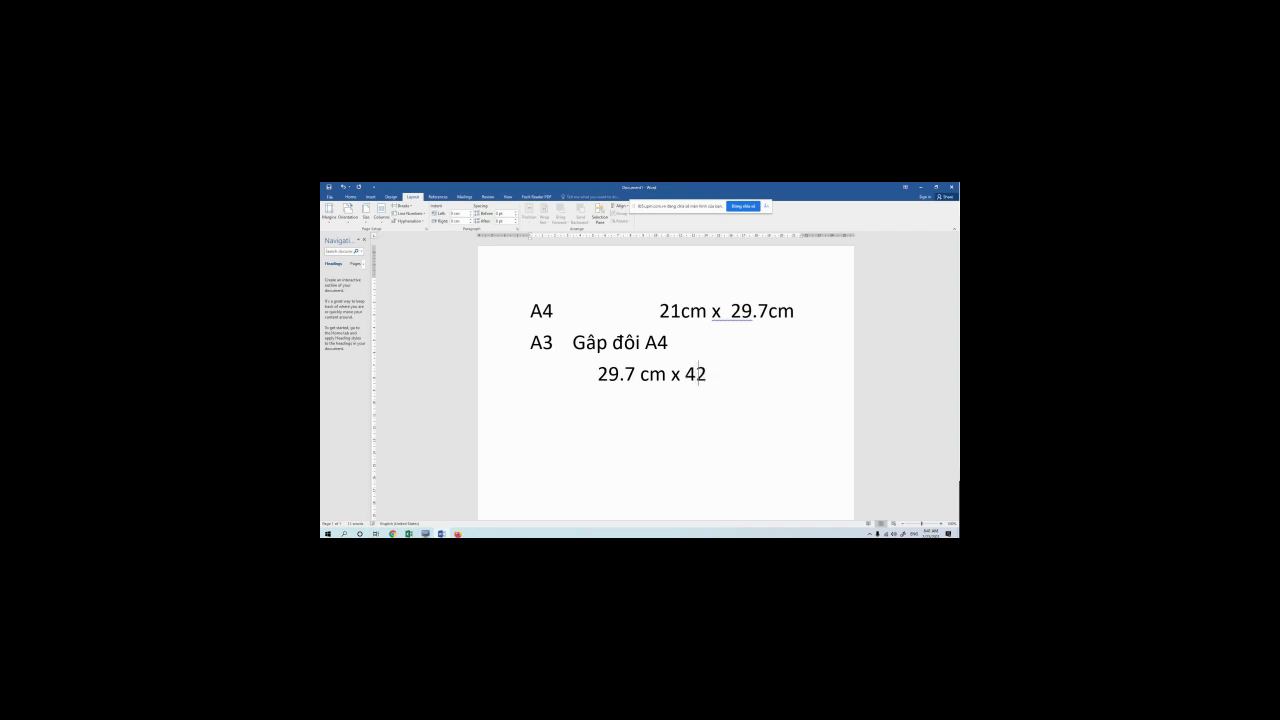
text( cm)
Step: Add the line 'A5 nửa A4 : 14.8cm x21cm' and fix the accent to 'Gấp'
key(Return)
text(A5)
text(nưar A4)
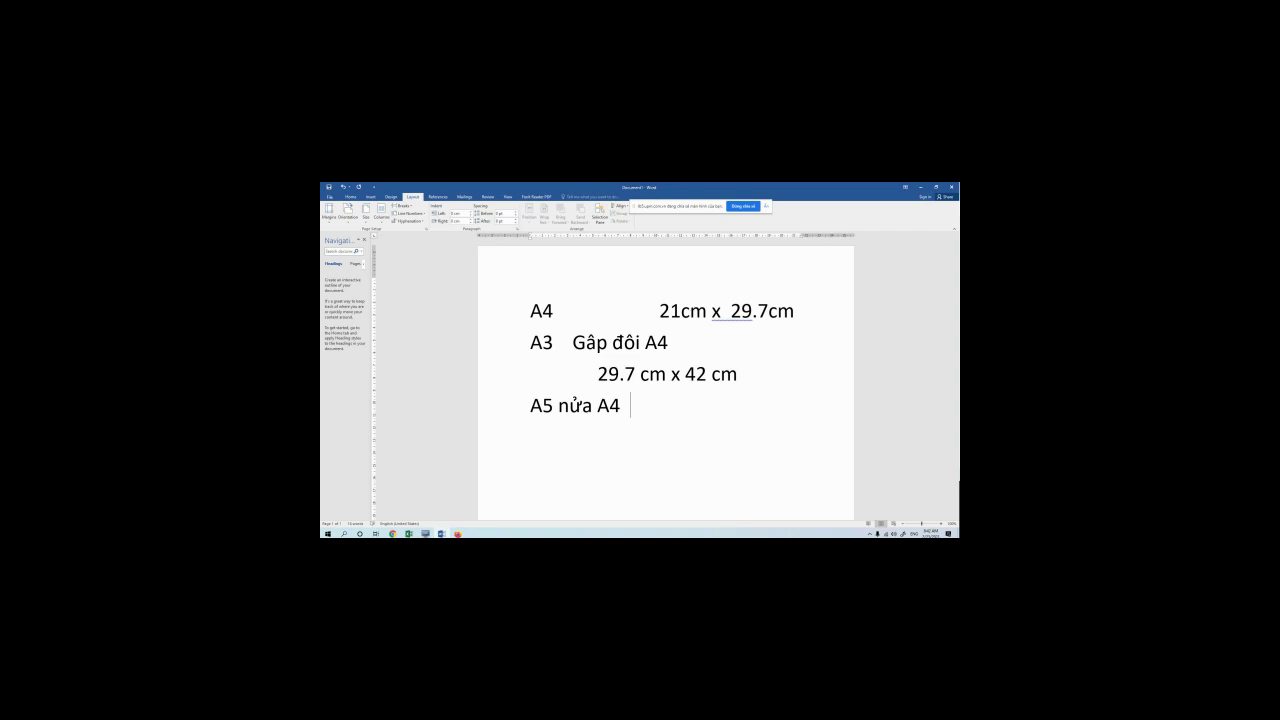
text(4.8cm x)
text(21)
click(624, 407)
text(:)
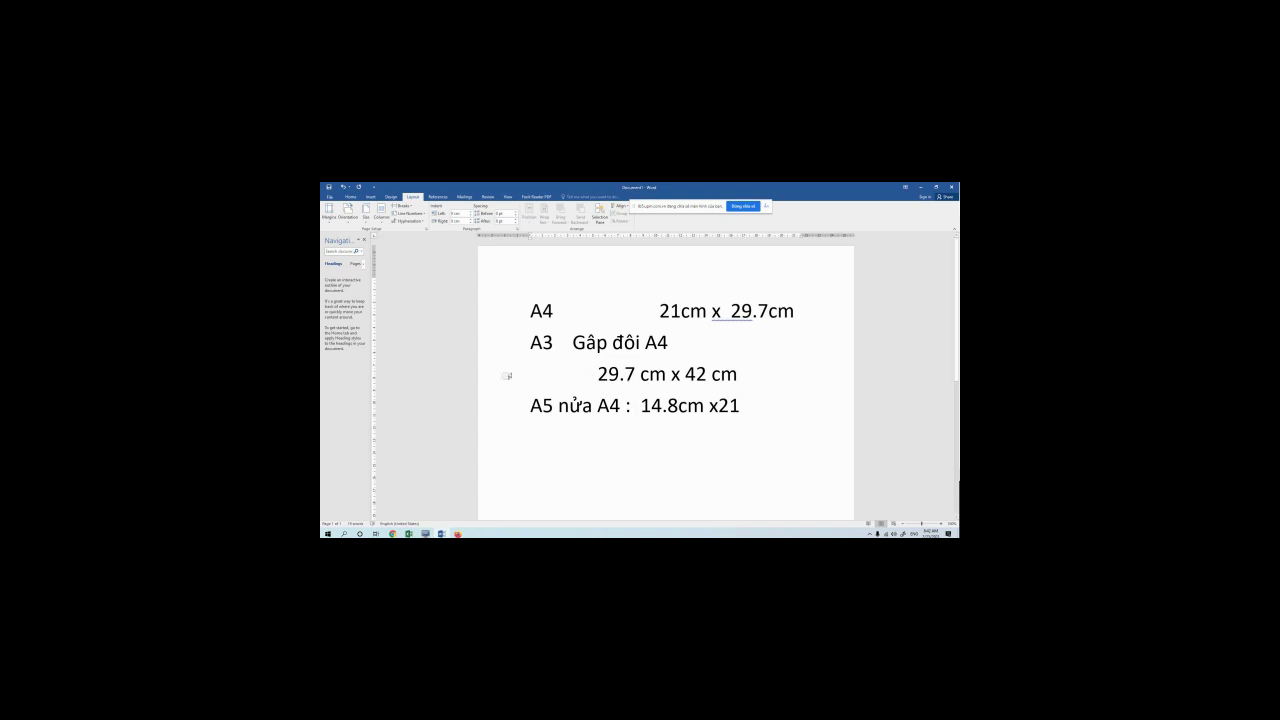
click(597, 342)
key(BackSpace)
text(ấ)
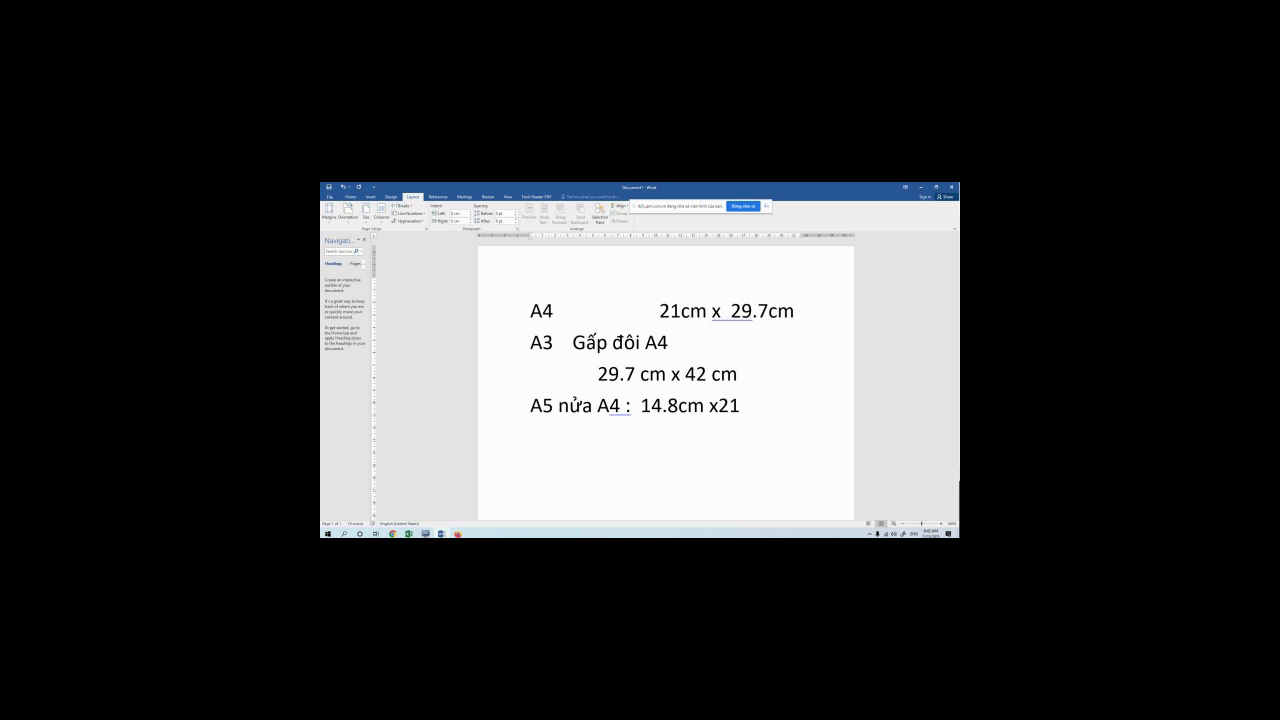
click(740, 405)
text(cm)
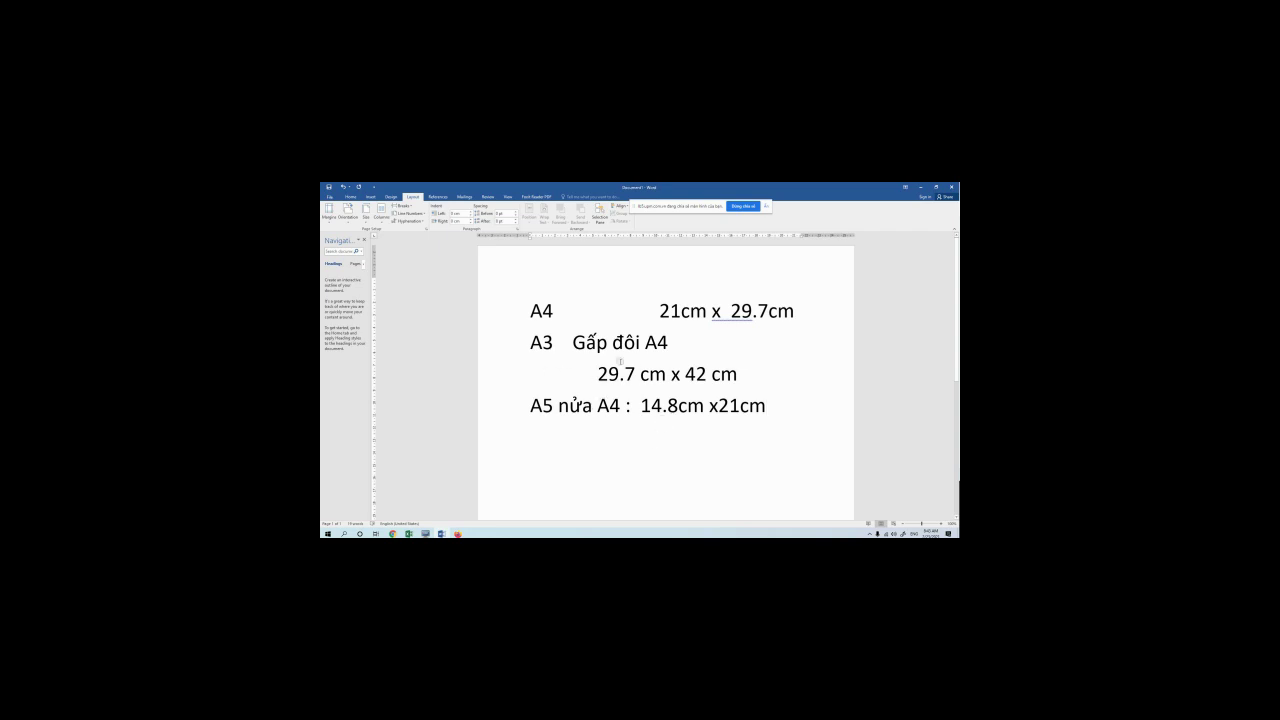
Step: Below the A5 line, type 'Gmail:' followed by the e-mail address
drag(650, 311, 806, 311)
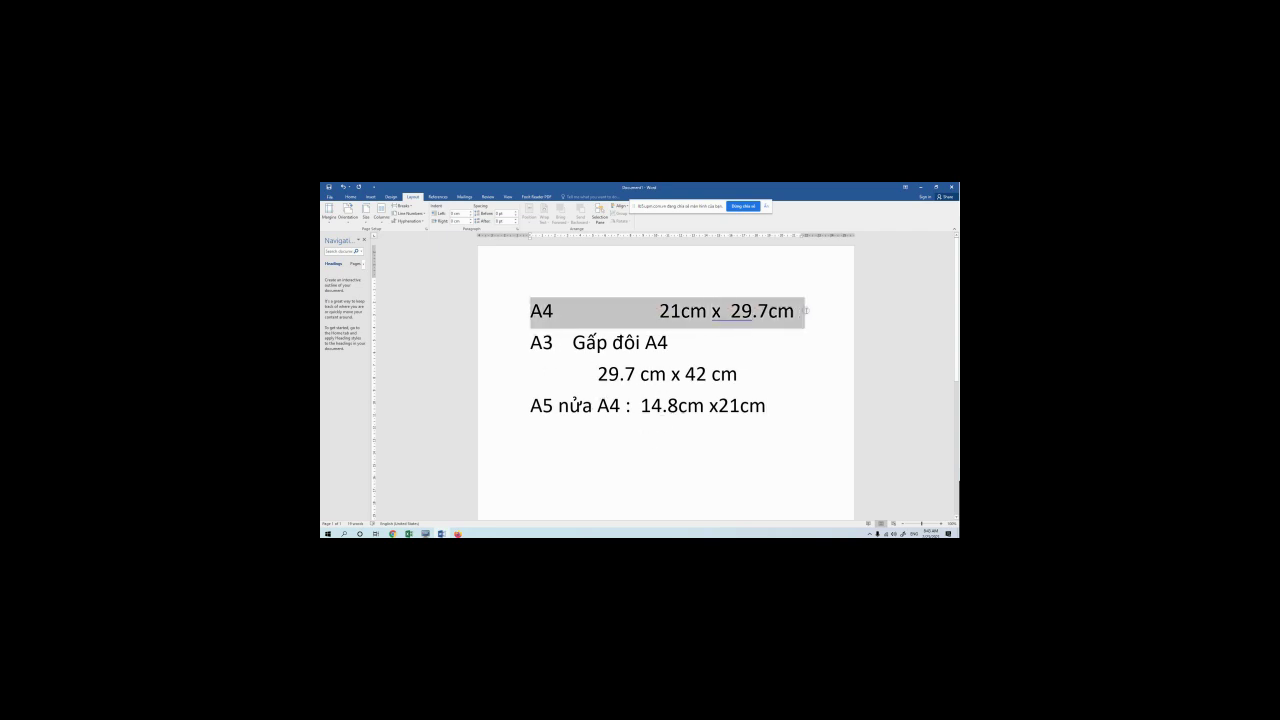
drag(605, 377, 752, 376)
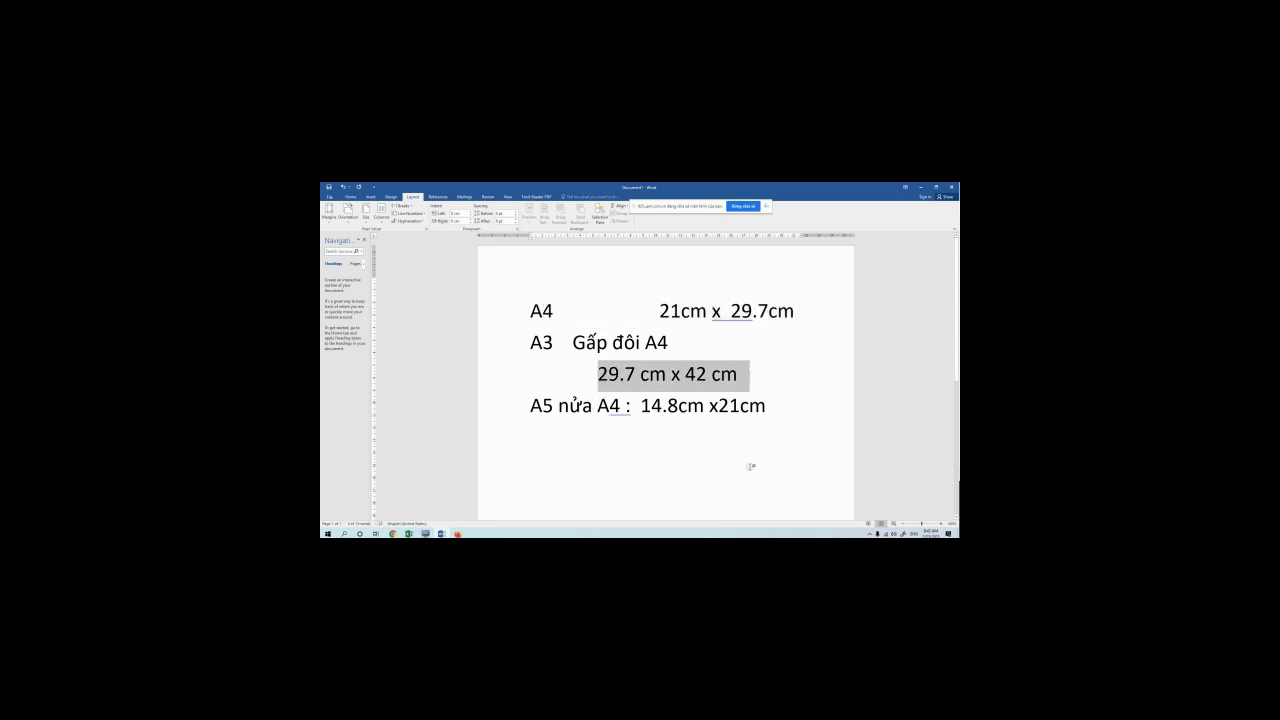
click(750, 466)
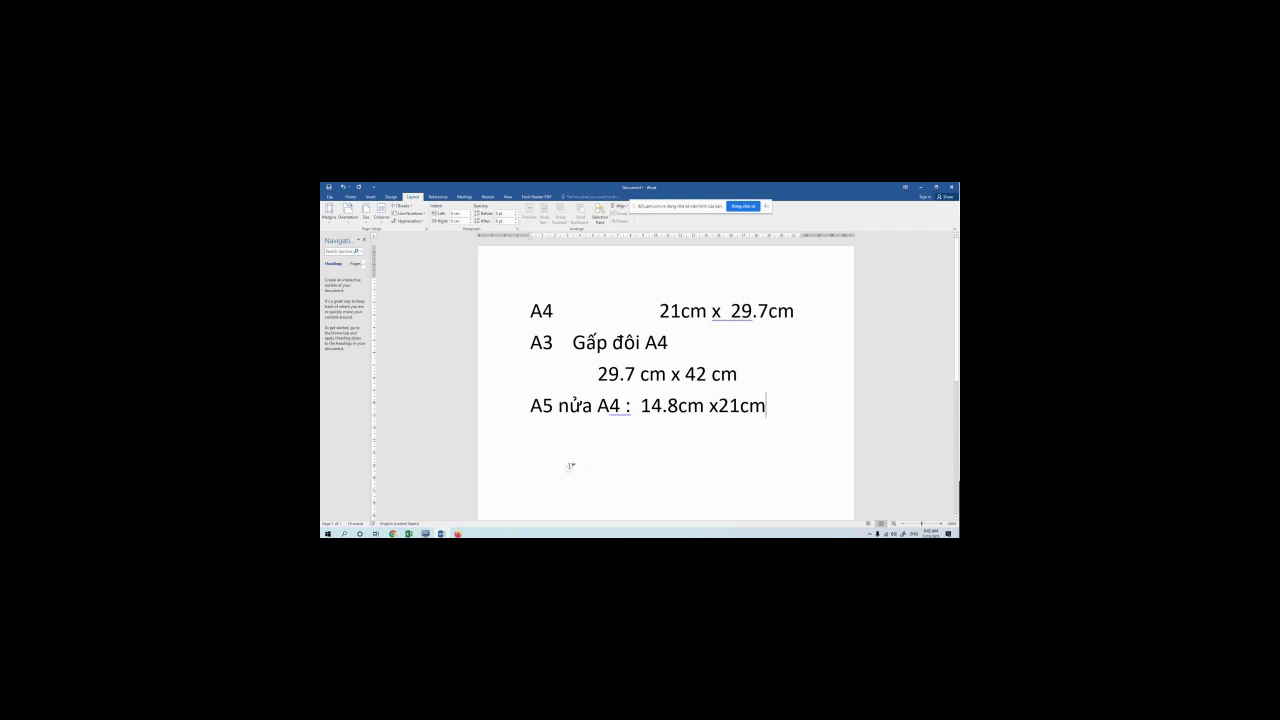
click(781, 408)
key(Return)
key(Return)
key(Return)
key(Return)
scroll(686, 400, down, 1)
click(580, 385)
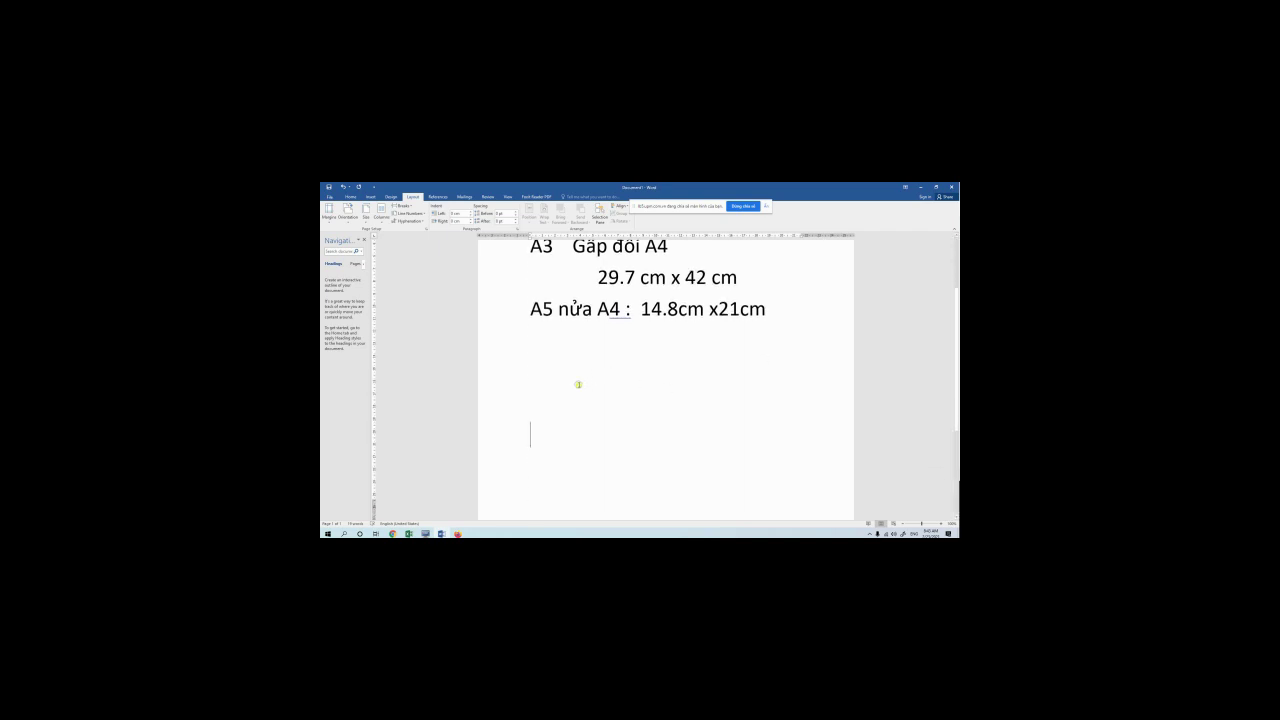
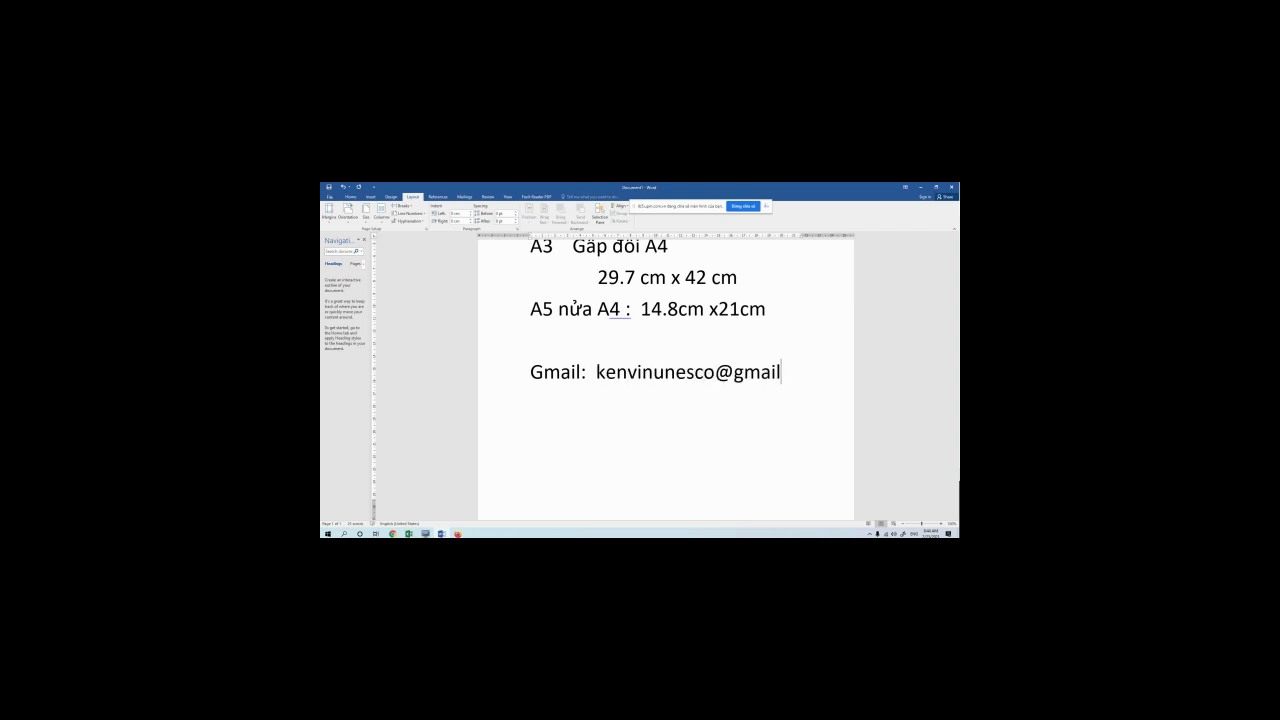
Step: Autolink the e-mail address and bring the YouTube Studio browser window forward
key(Return)
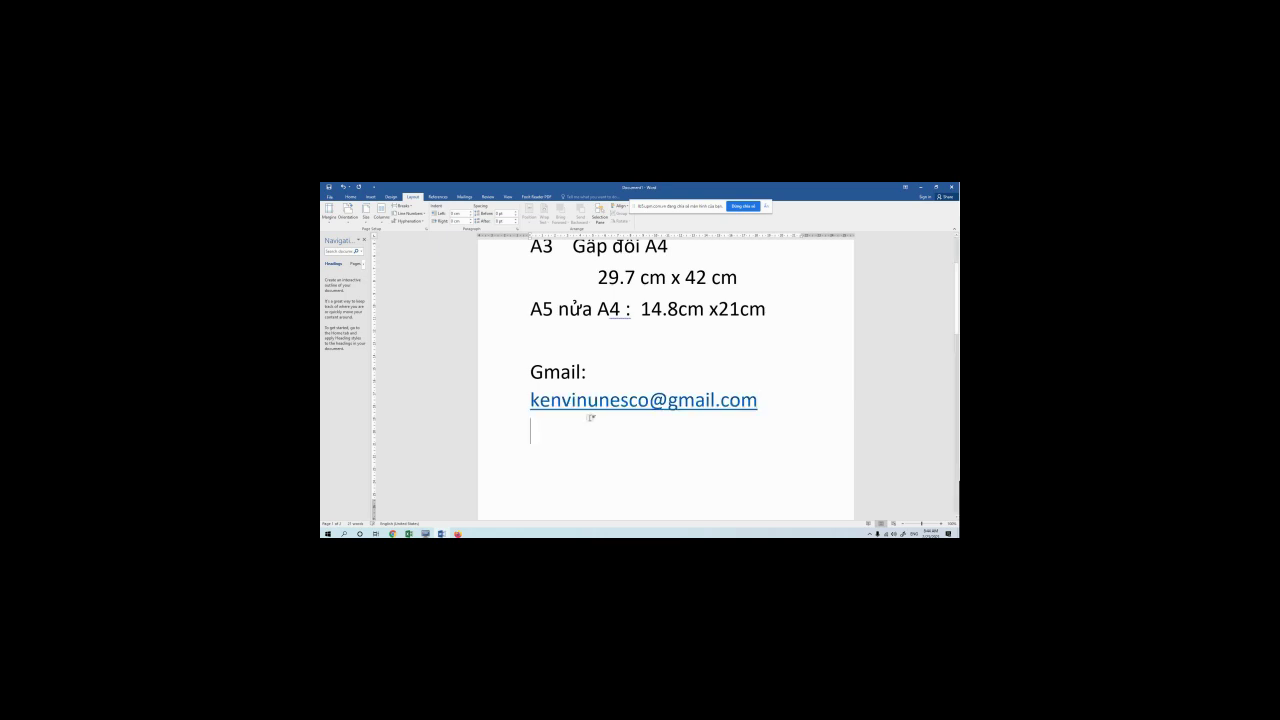
scroll(590, 417, down, 1)
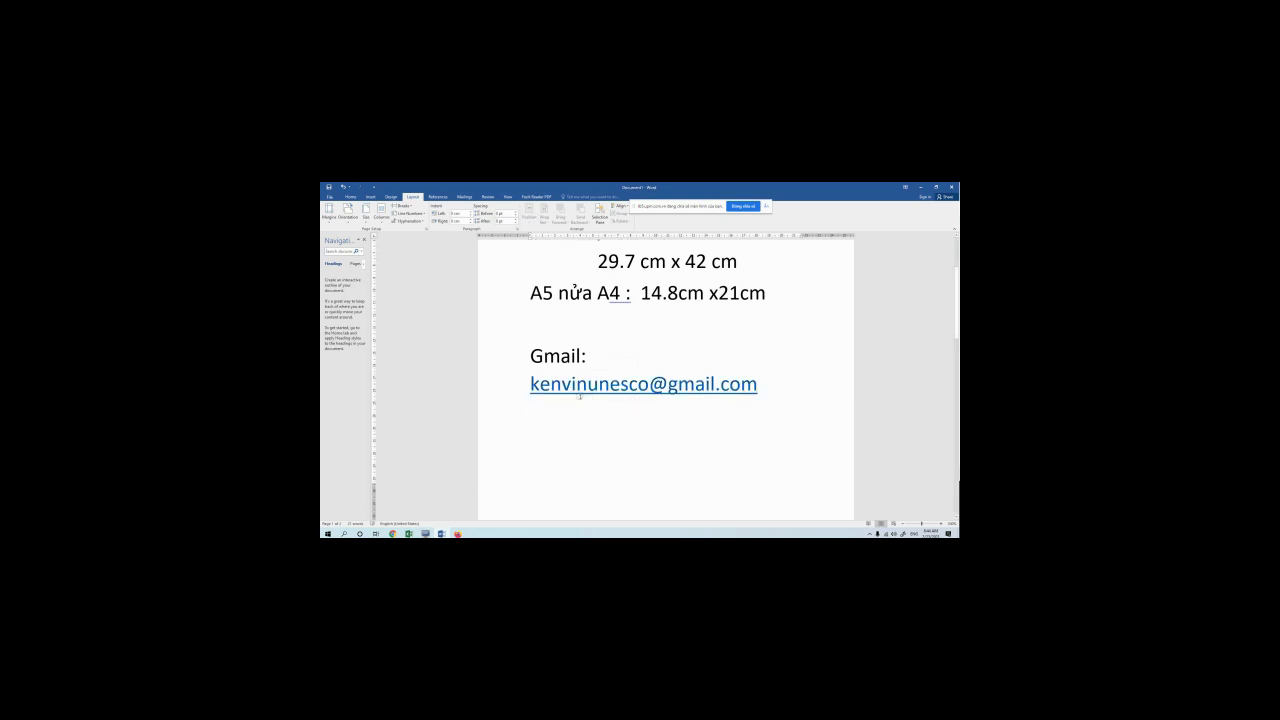
click(392, 533)
click(485, 510)
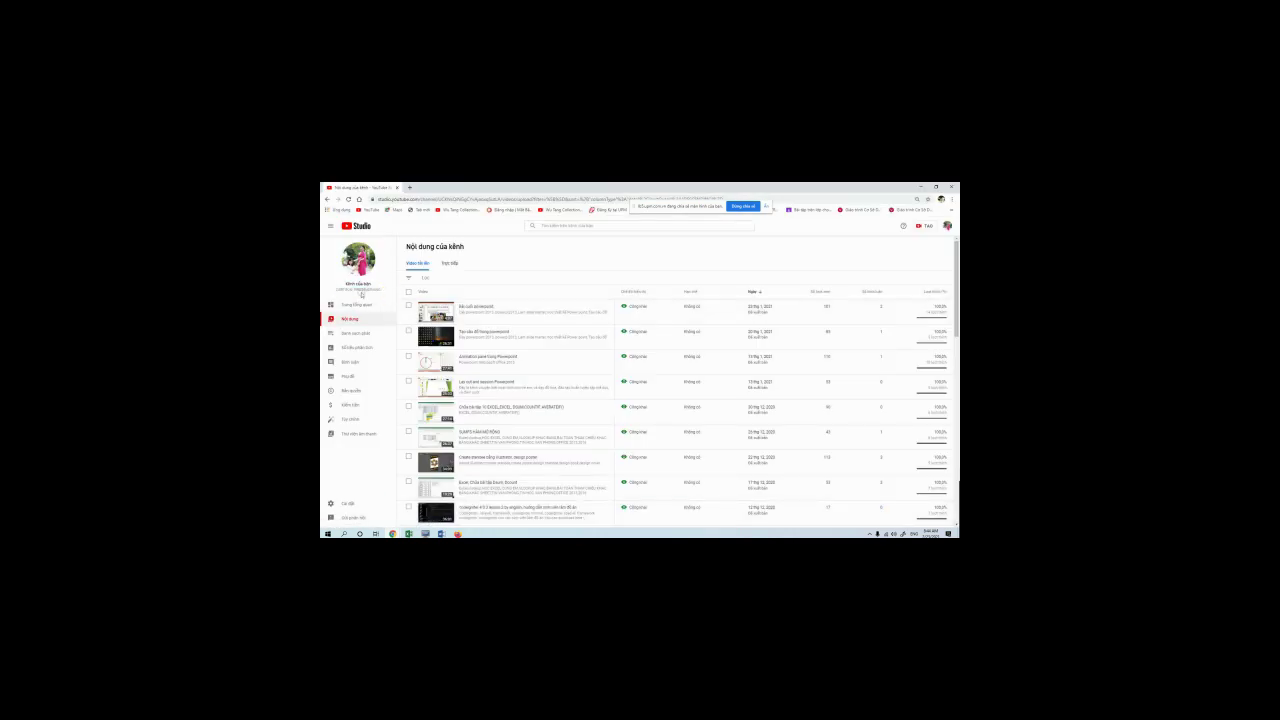
Step: Copy the top video's share link from its YouTube Studio details page
click(327, 199)
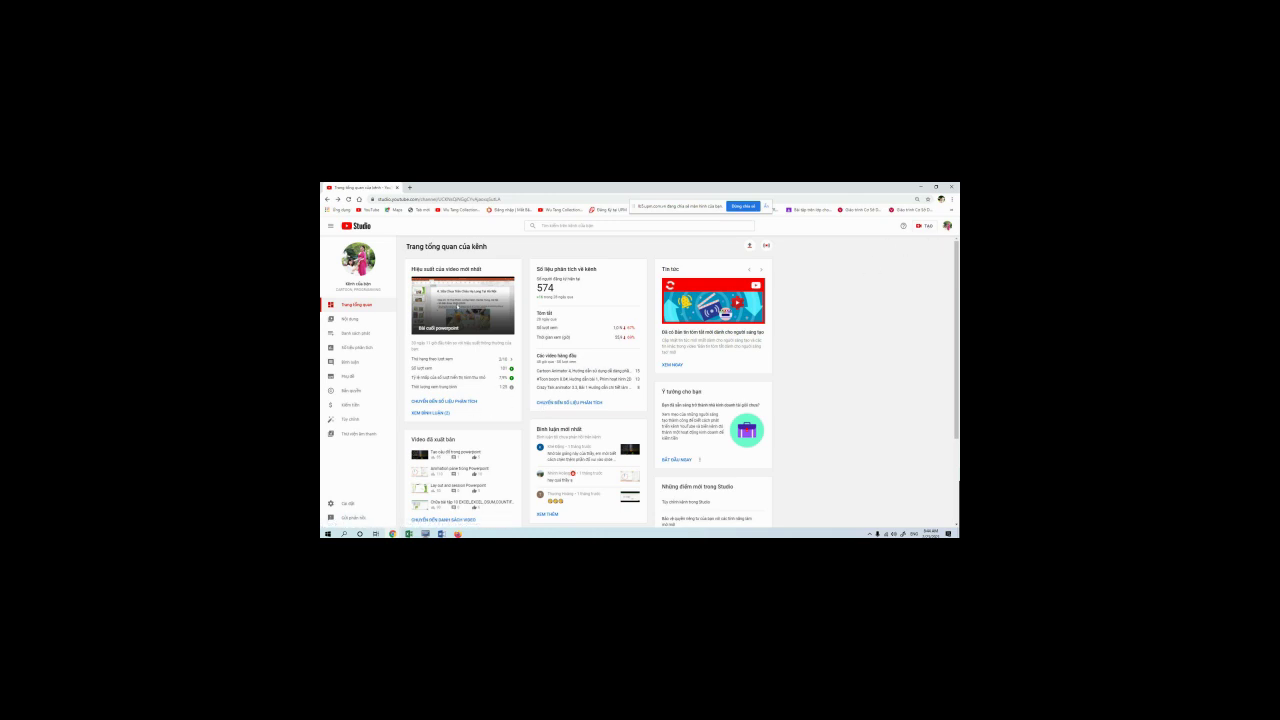
drag(336, 290, 382, 291)
click(350, 318)
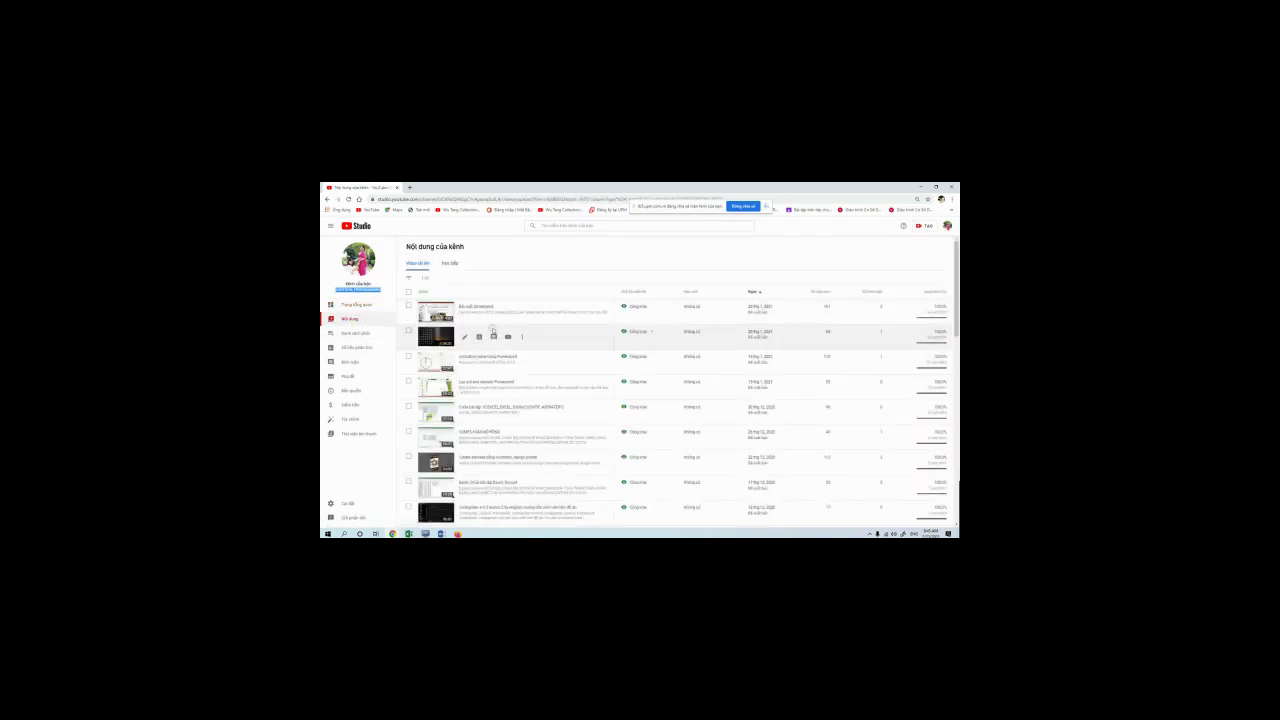
click(466, 312)
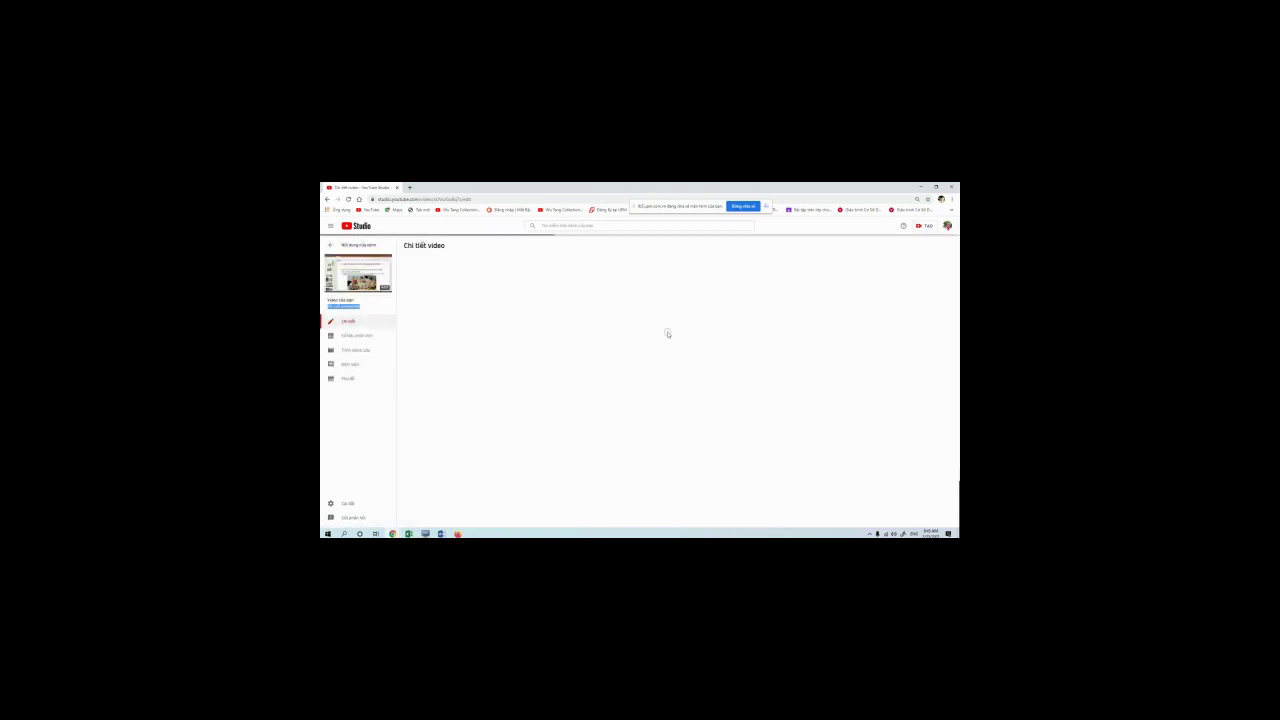
drag(688, 327, 623, 328)
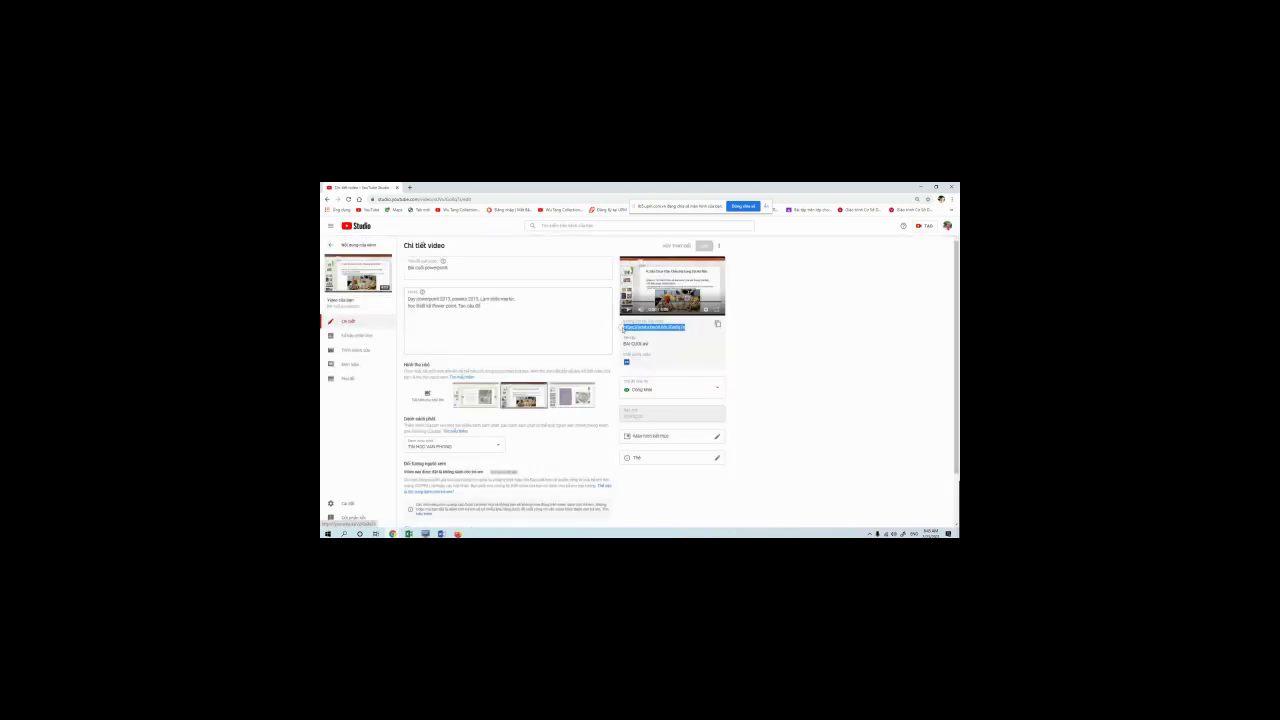
right_click(638, 328)
click(651, 391)
key(alt+Tab)
Step: Paste the youtu.be video link on a new line below the e-mail and enlarge its font
key(Return)
key(Return)
key(ctrl+v)
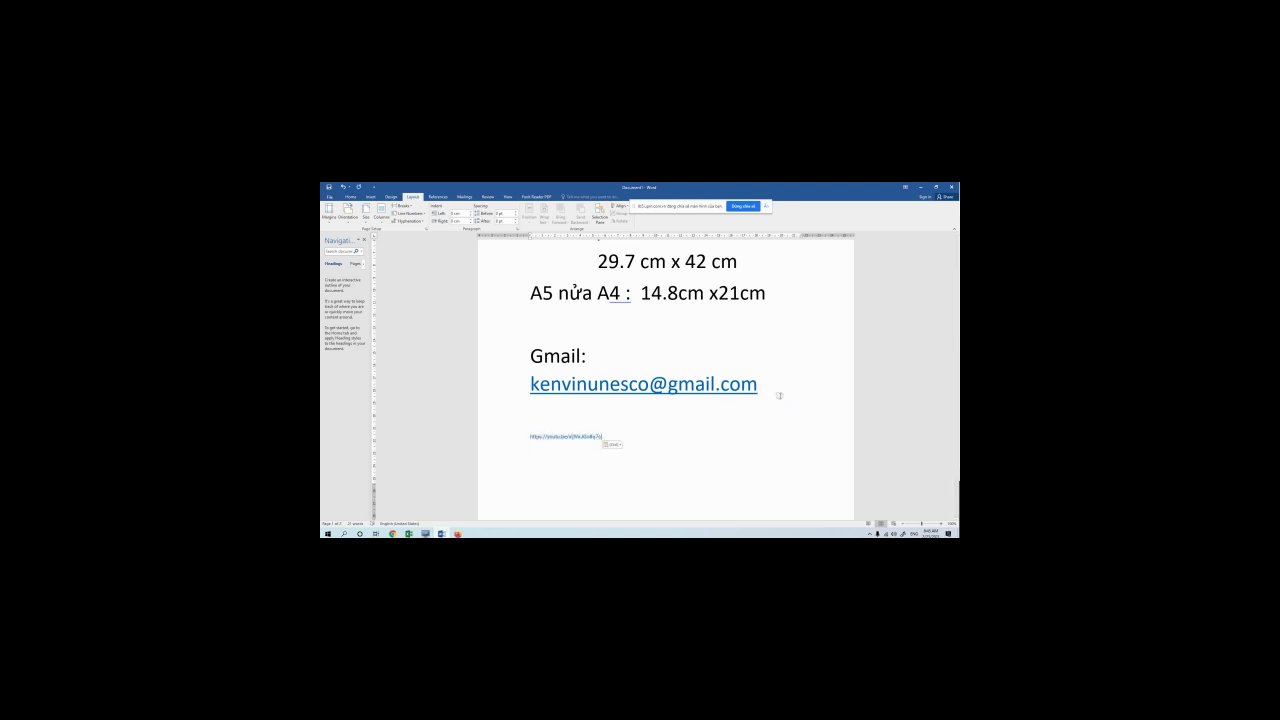
scroll(757, 451, down, 1)
drag(530, 405, 612, 406)
key(ctrl+shift+period)
key(ctrl+shift+period)
key(ctrl+shift+period)
key(ctrl+shift+period)
key(ctrl+shift+period)
key(ctrl+shift+period)
key(Delete)
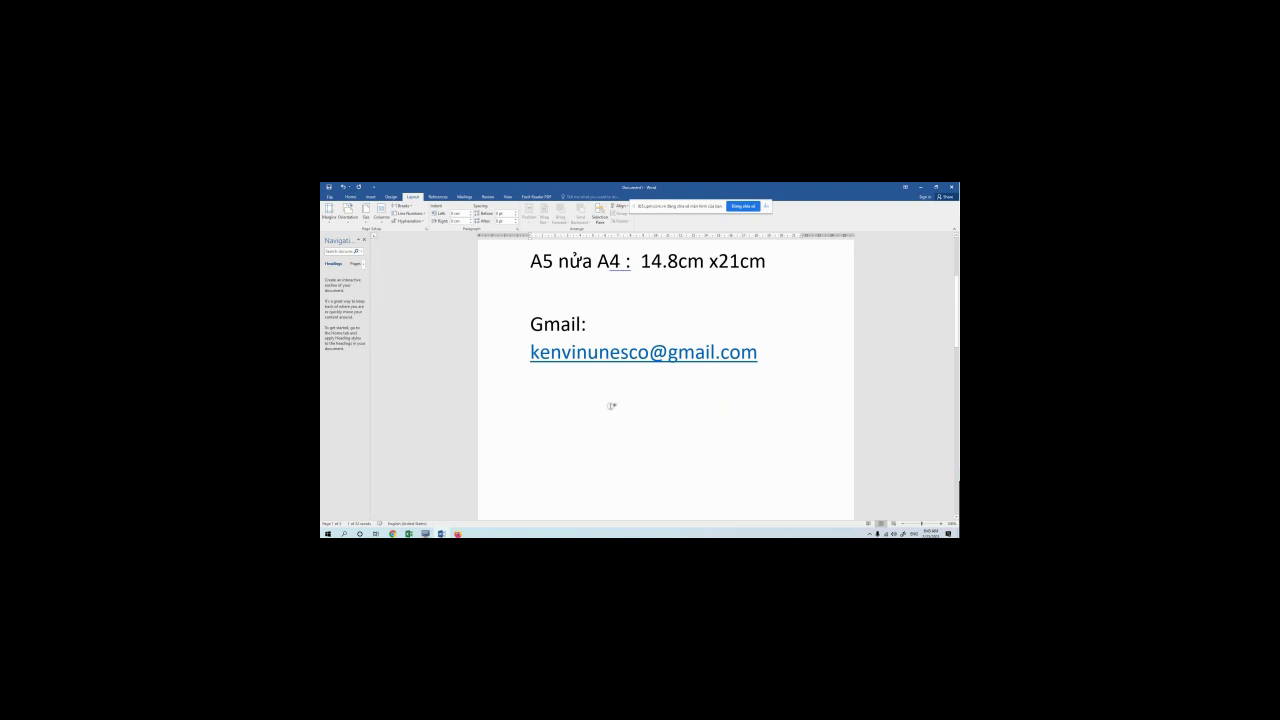
key(ctrl+z)
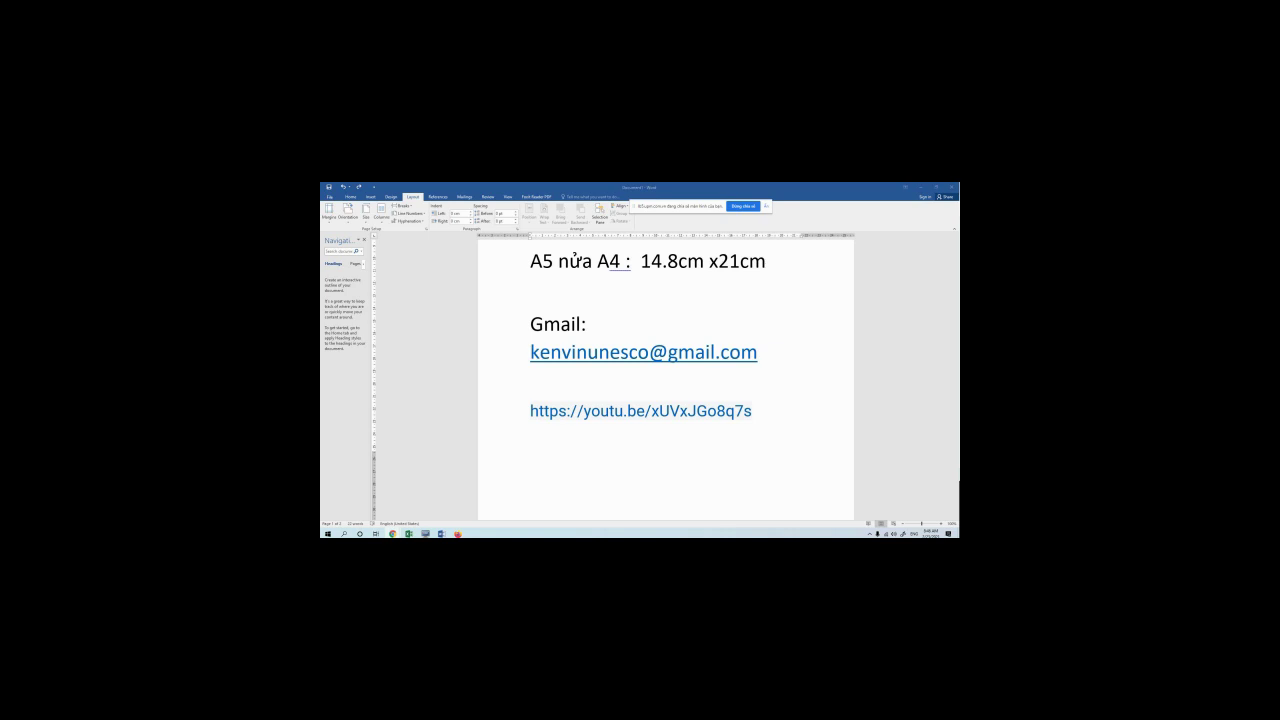
Step: Switch the document to a smaller paper size so the text re-wraps onto narrower pages
scroll(630, 365, up, 1)
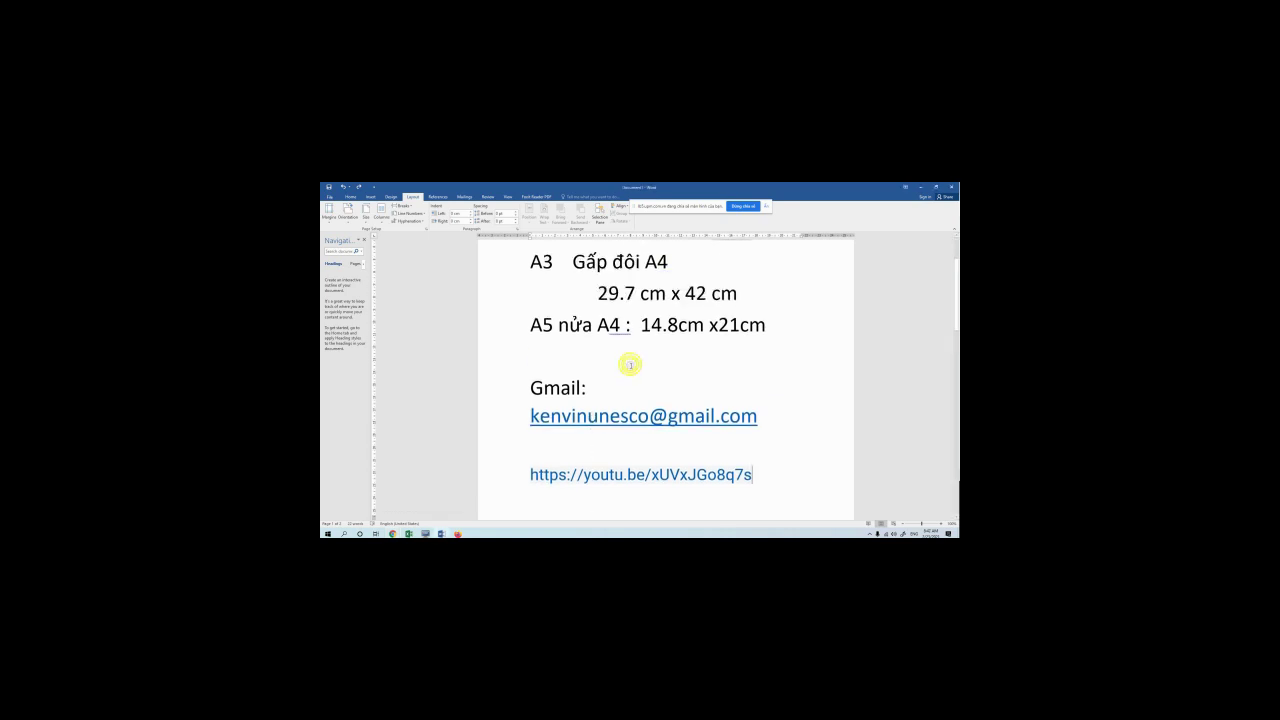
scroll(630, 365, up, 1)
click(366, 212)
click(378, 247)
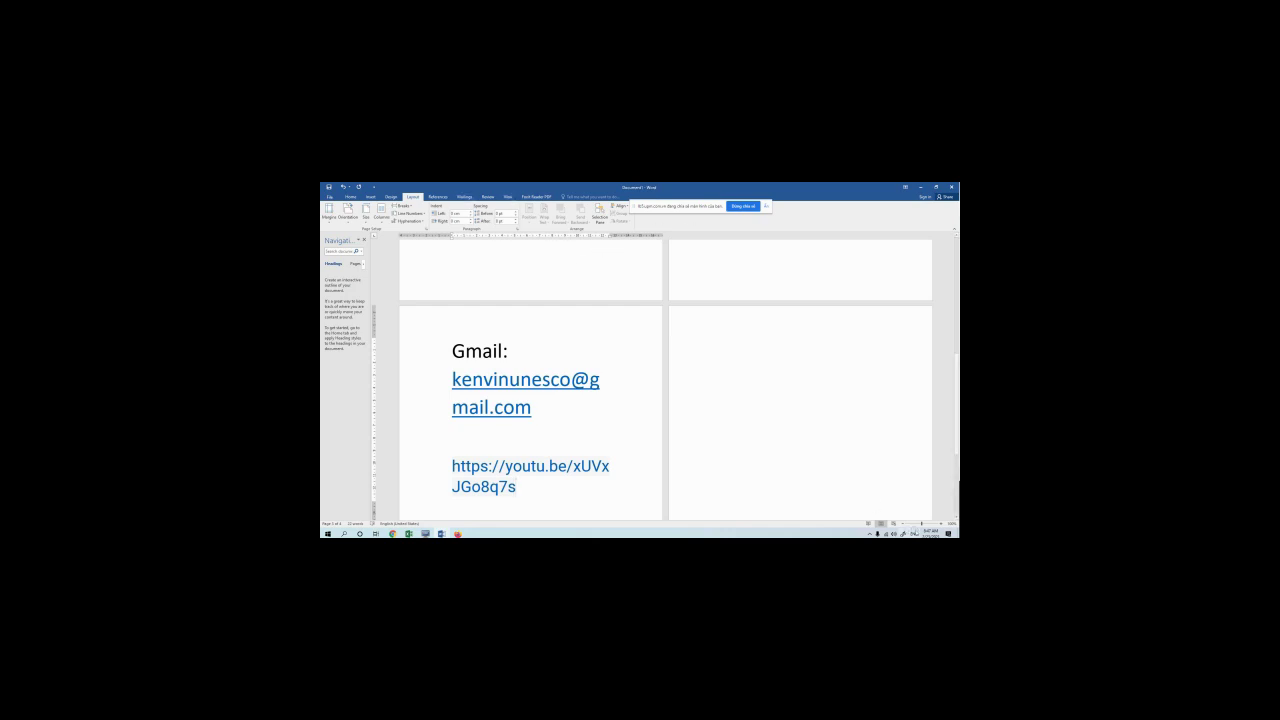
Step: Reset the view to 100% zoom, then nudge the zoom slider slightly larger and browse the pages
scroll(539, 426, up, 1)
click(507, 196)
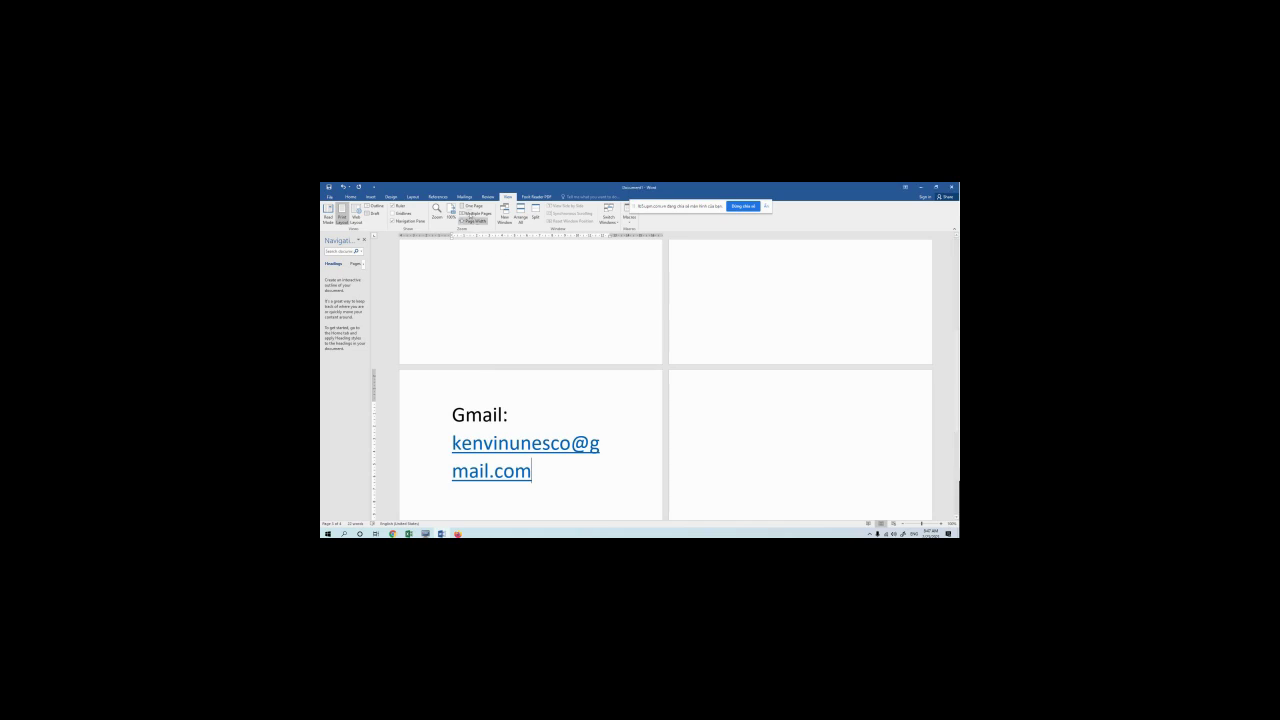
click(451, 214)
scroll(634, 383, up, 3)
scroll(634, 383, up, 2)
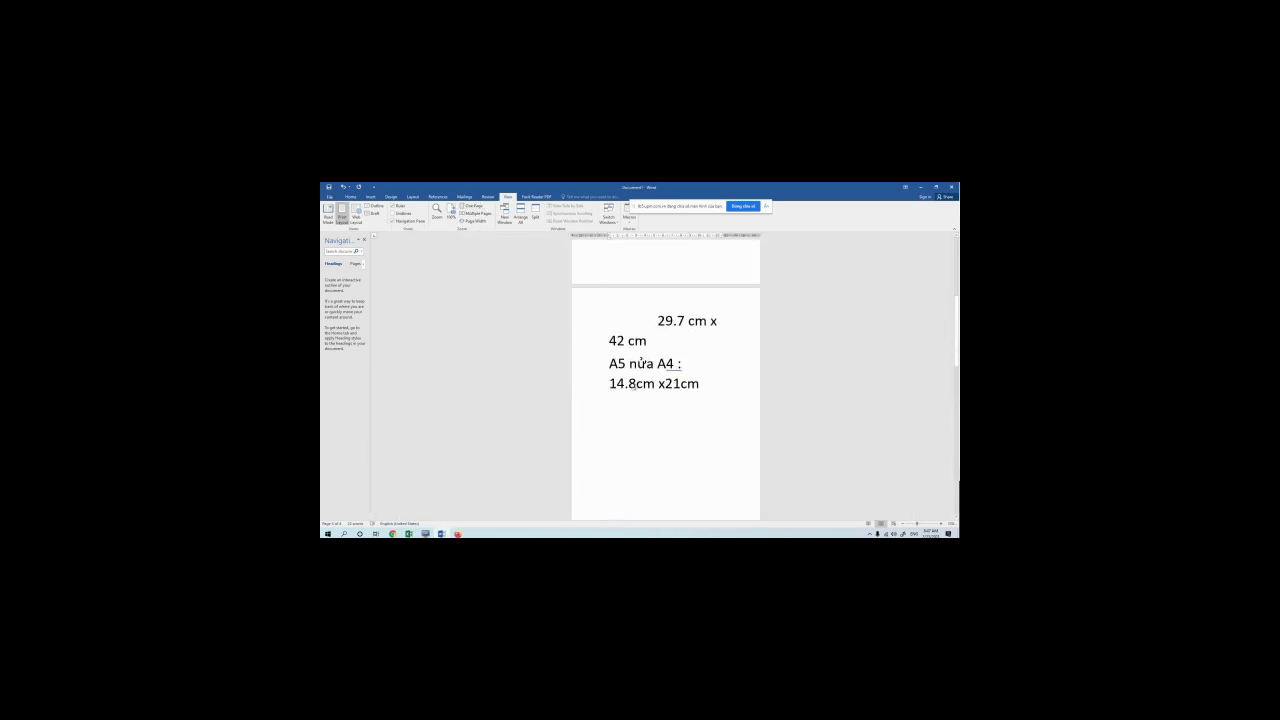
drag(916, 524, 921, 524)
scroll(800, 423, up, 2)
scroll(763, 426, down, 2)
scroll(764, 427, down, 2)
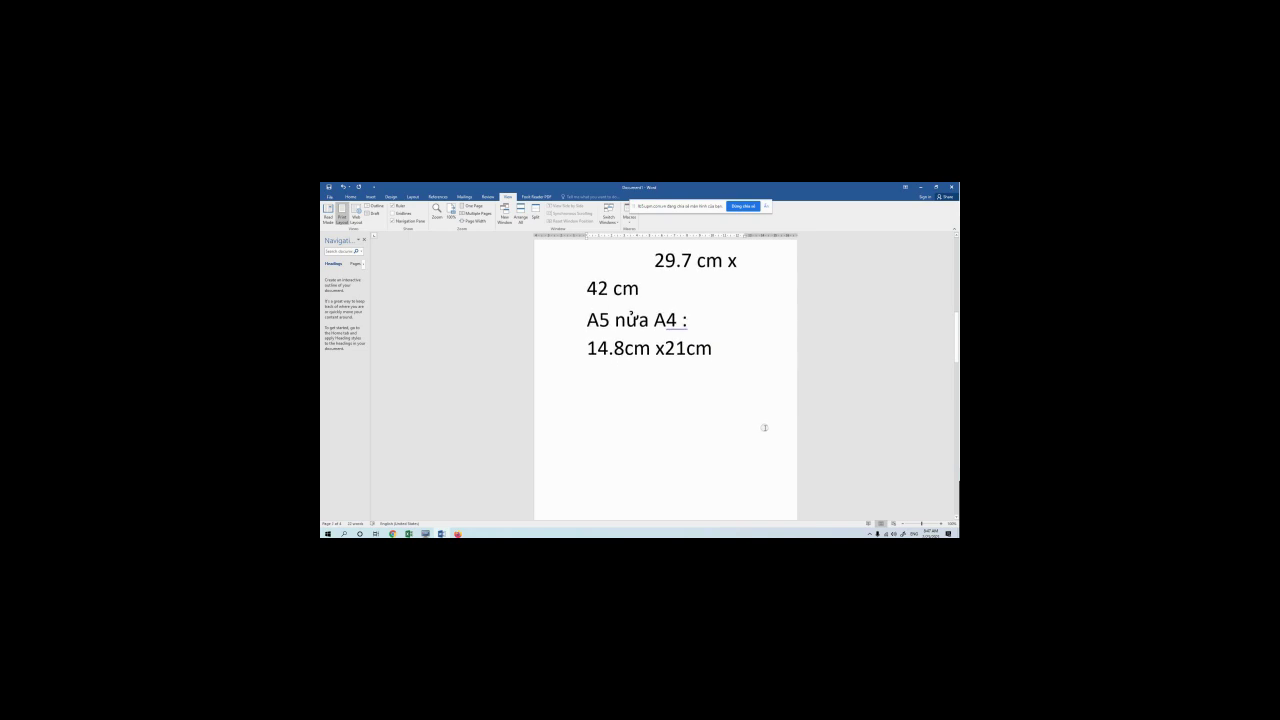
scroll(764, 427, up, 3)
scroll(764, 427, up, 5)
scroll(764, 427, up, 5)
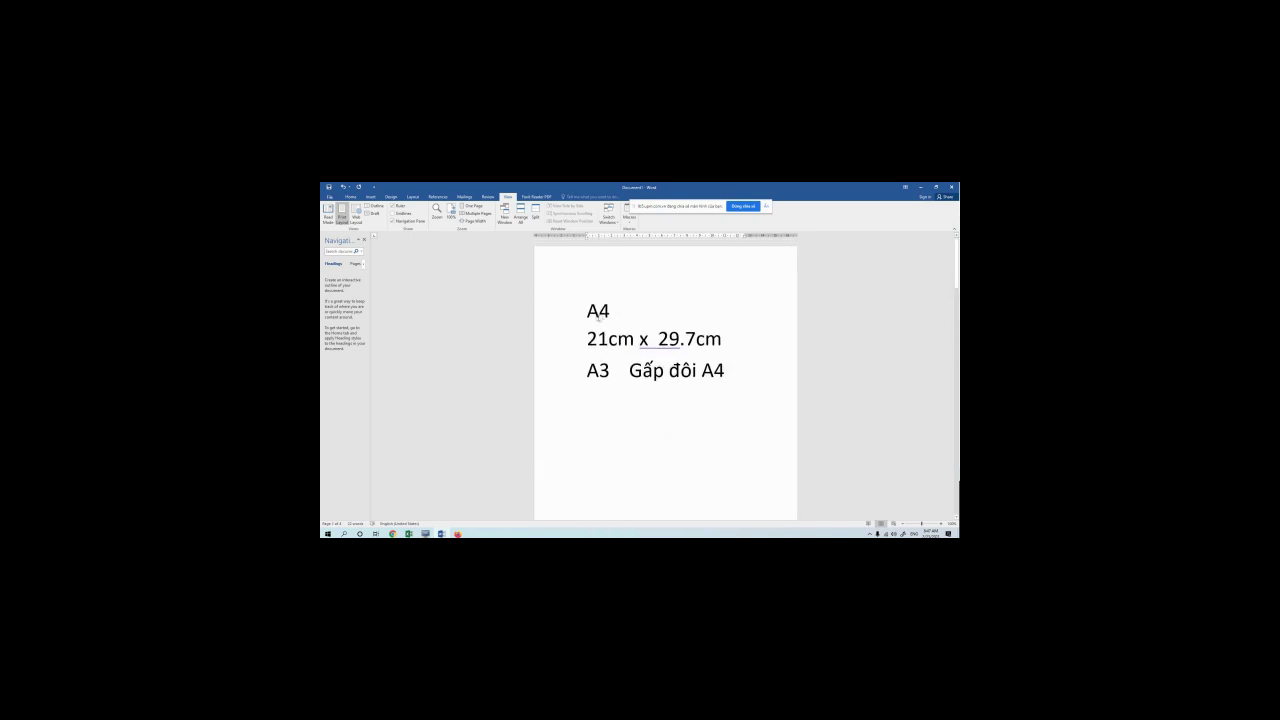
scroll(643, 417, down, 2)
scroll(643, 417, down, 5)
scroll(714, 412, up, 1)
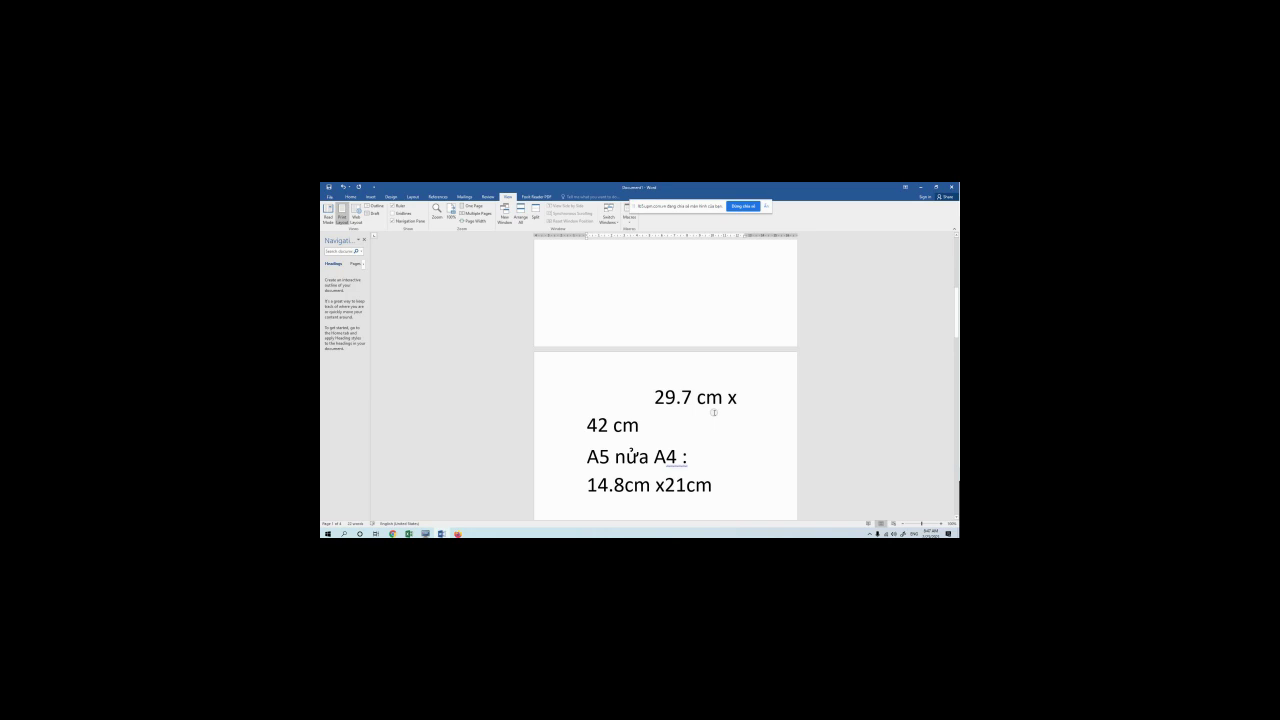
click(329, 197)
Step: Create a new blank document and give it a slightly narrower paper size
click(333, 226)
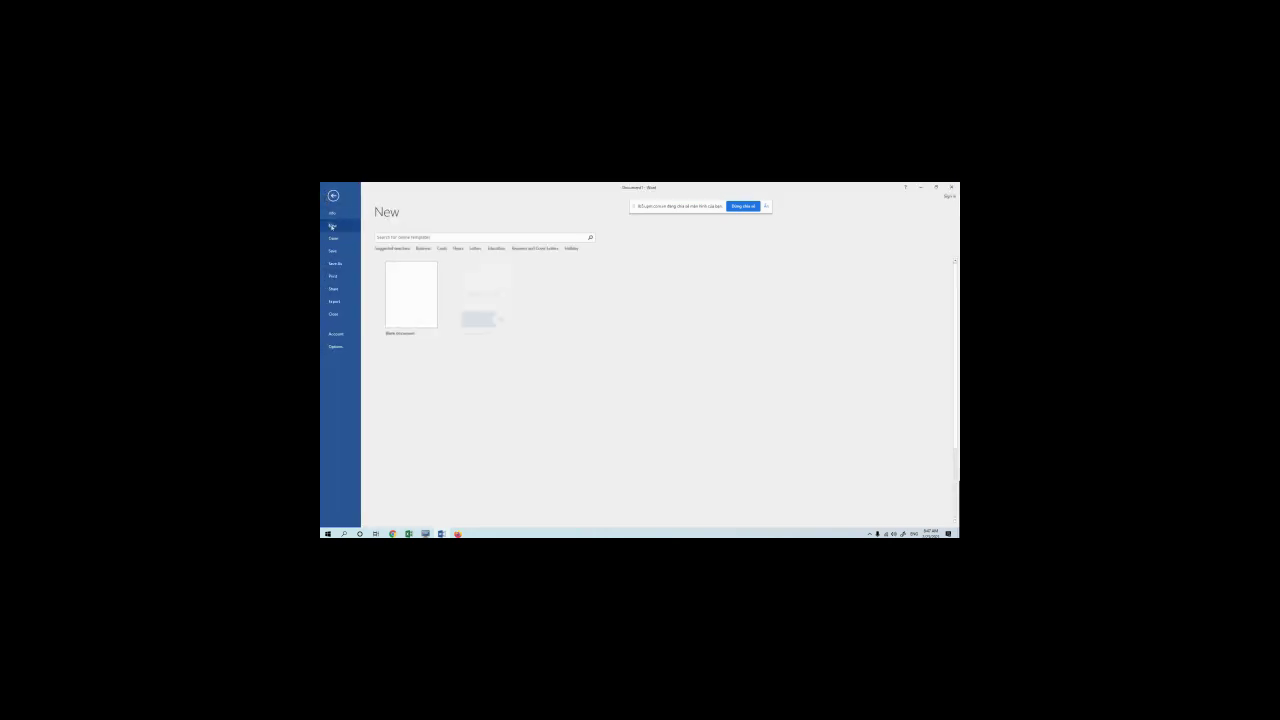
click(430, 300)
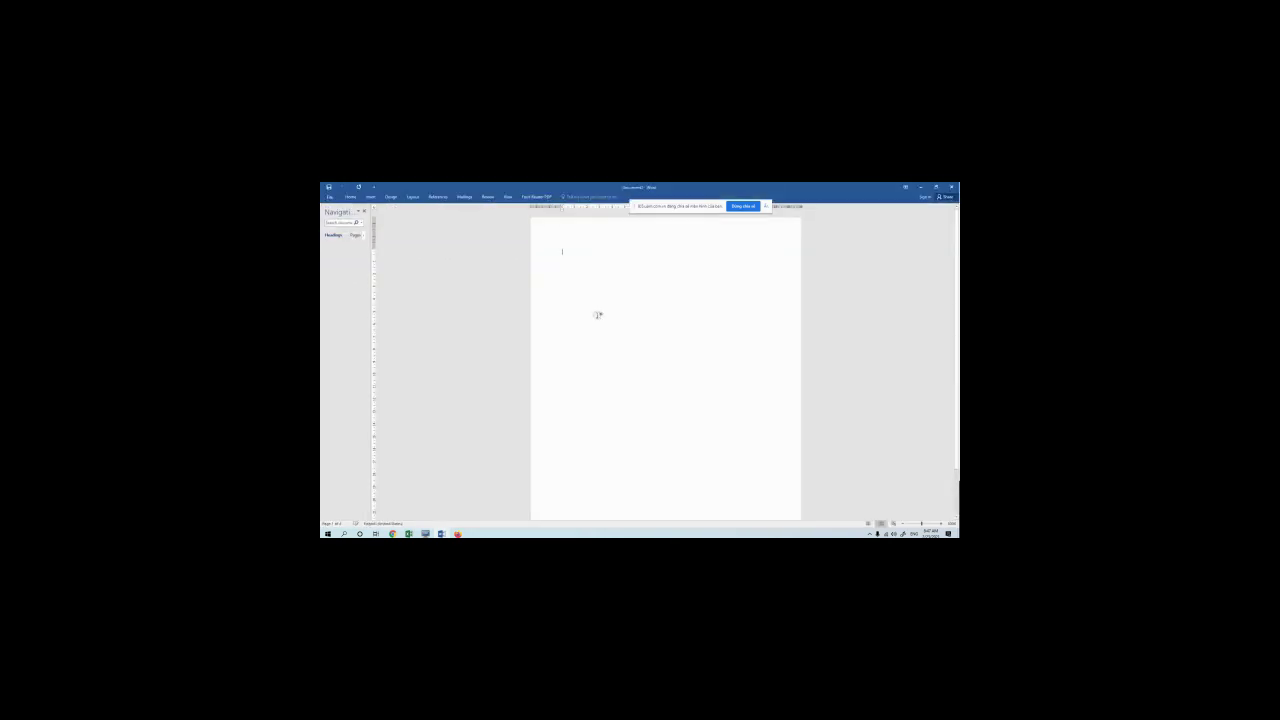
click(412, 196)
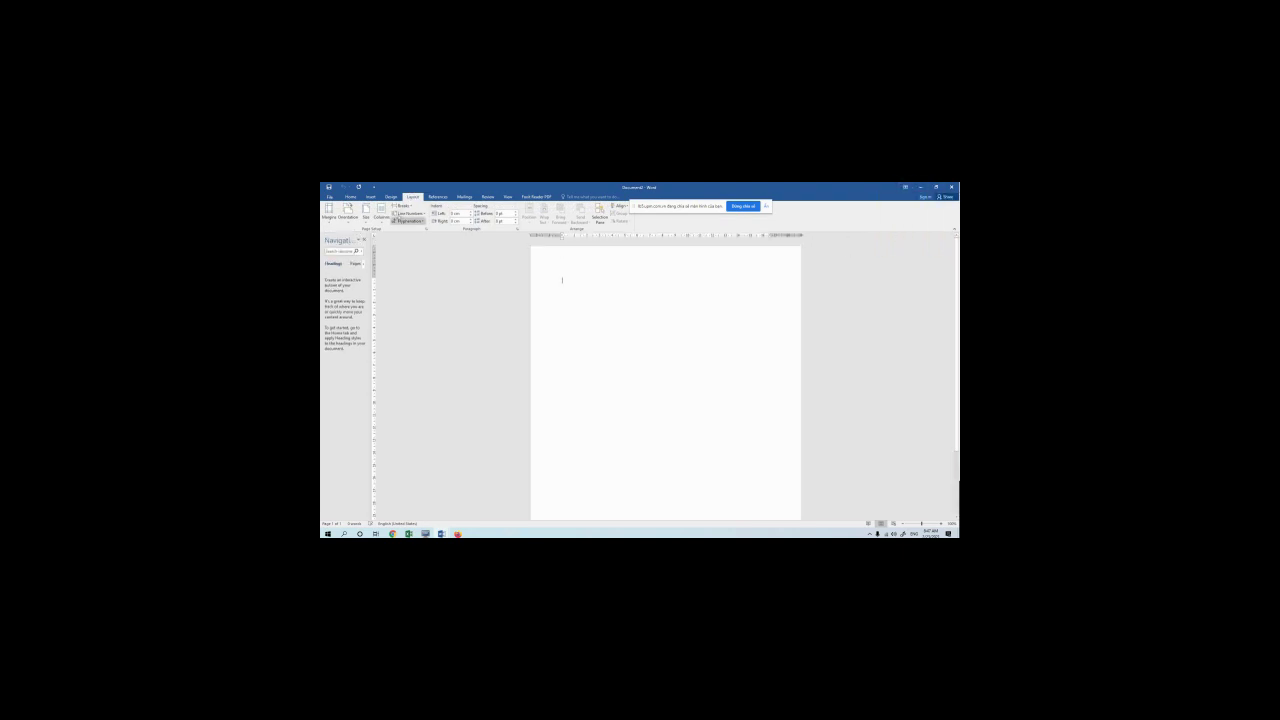
click(366, 212)
click(384, 250)
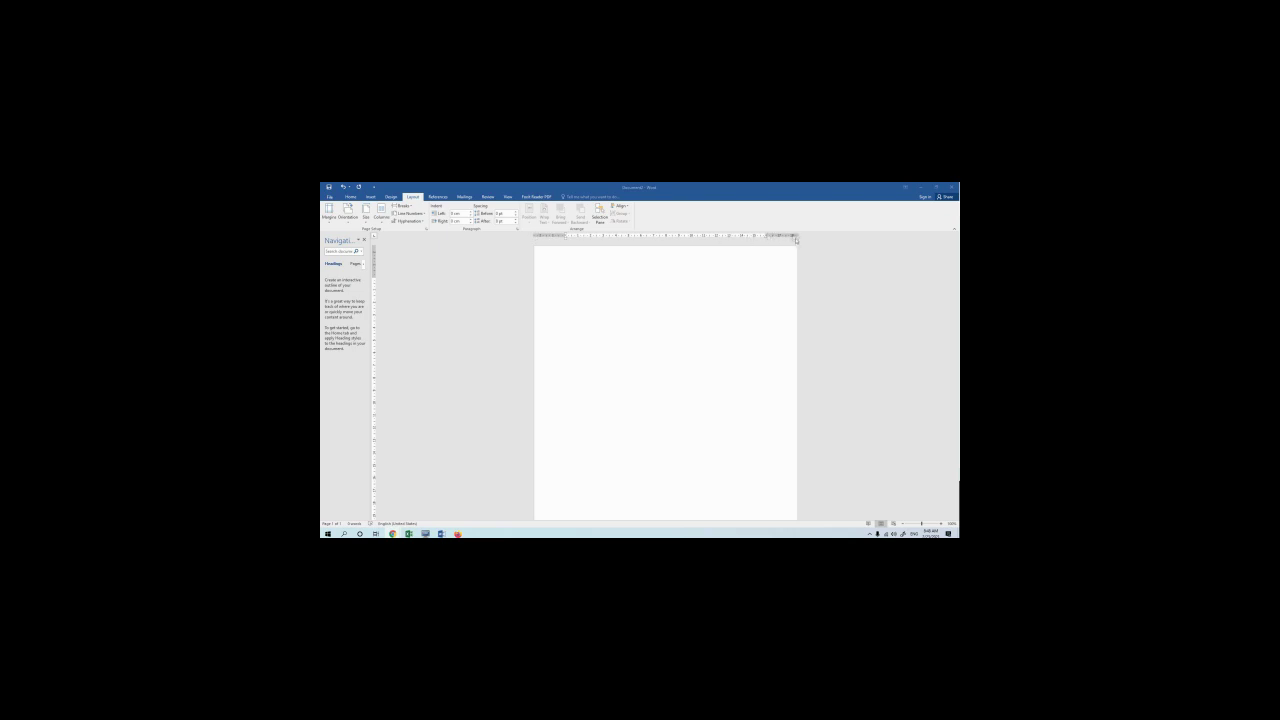
Step: In Custom Margins, edit the bottom, left and right margin values toward 2 cm
scroll(374, 430, down, 1)
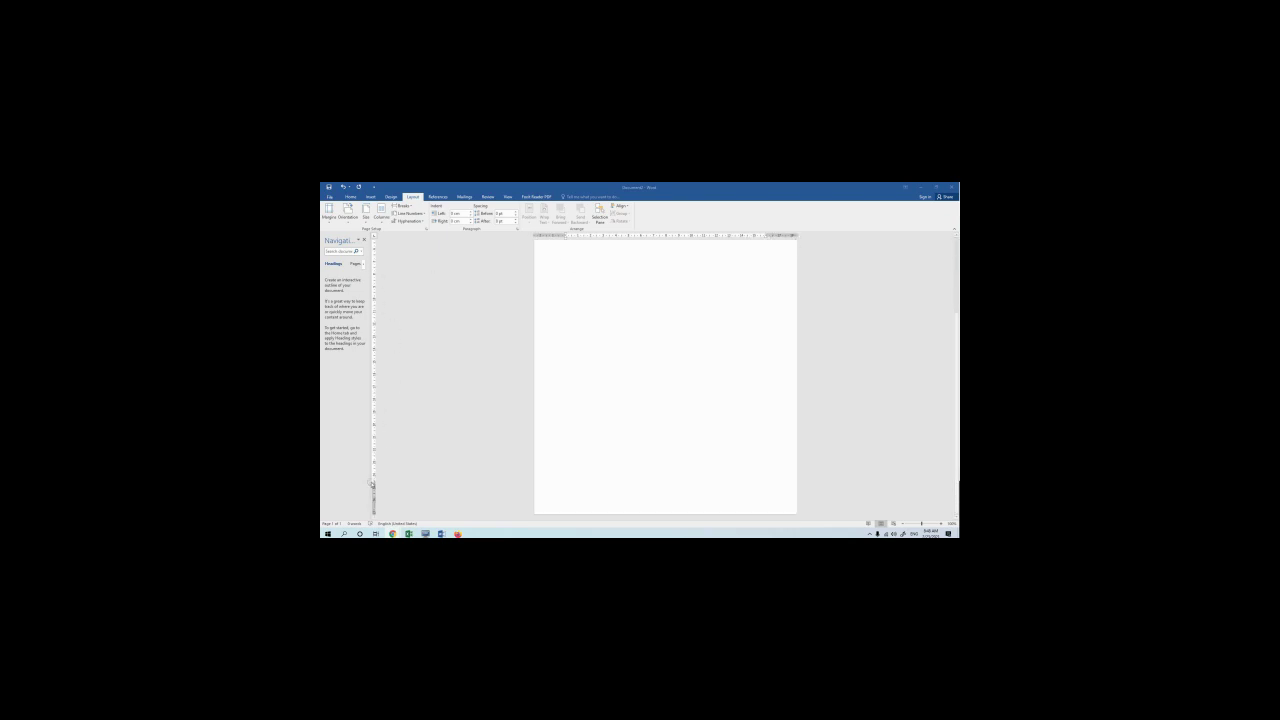
click(328, 214)
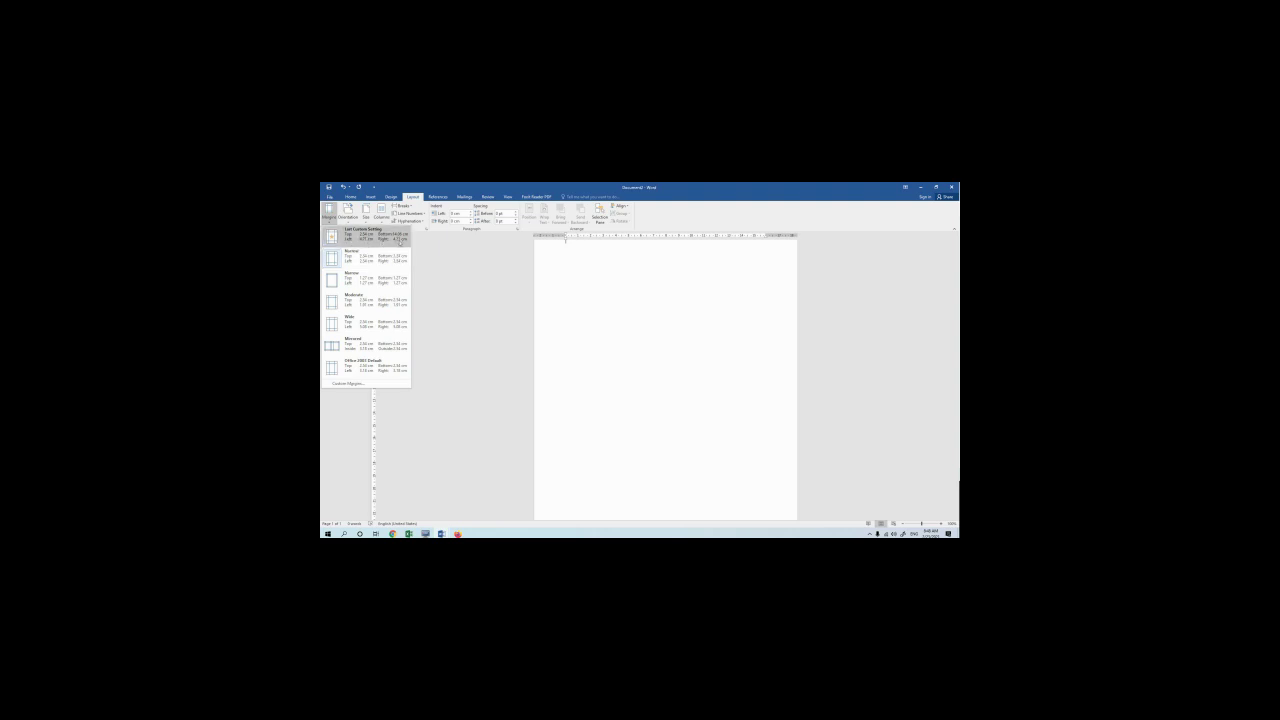
click(337, 384)
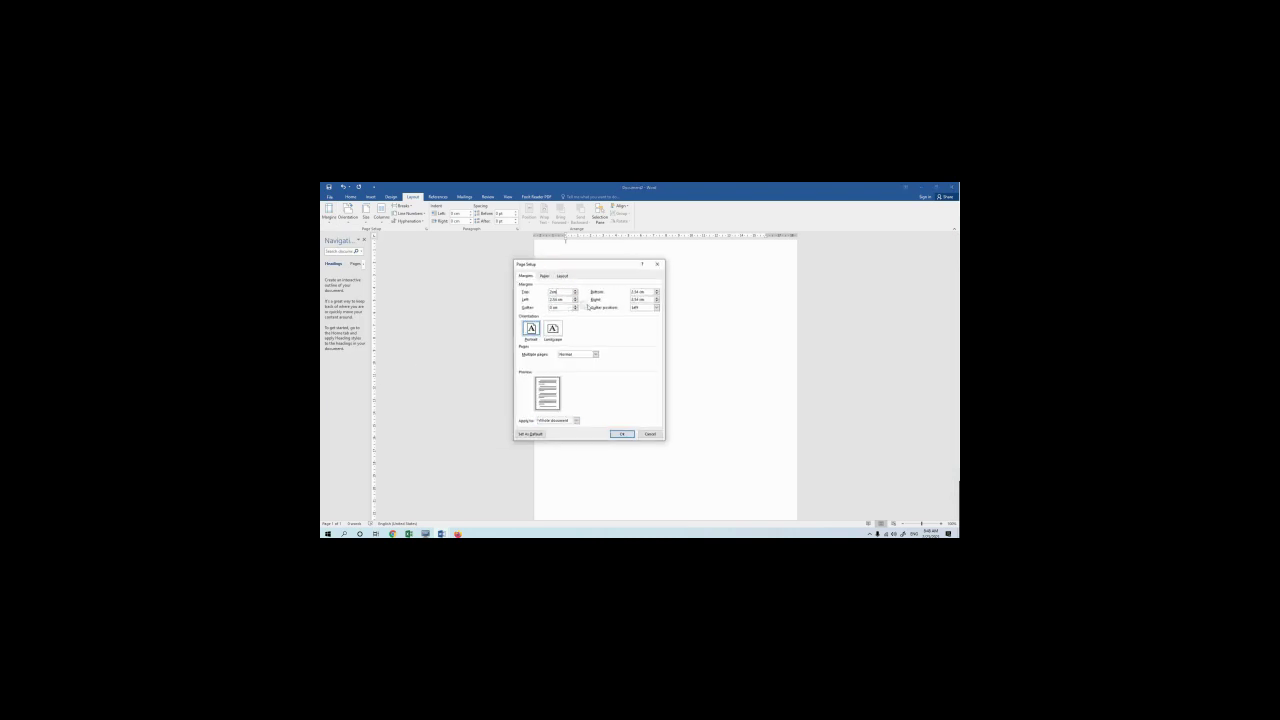
drag(652, 291, 617, 292)
key(BackSpace)
drag(572, 299, 549, 299)
key(BackSpace)
text(m)
drag(652, 299, 634, 299)
drag(556, 264, 555, 267)
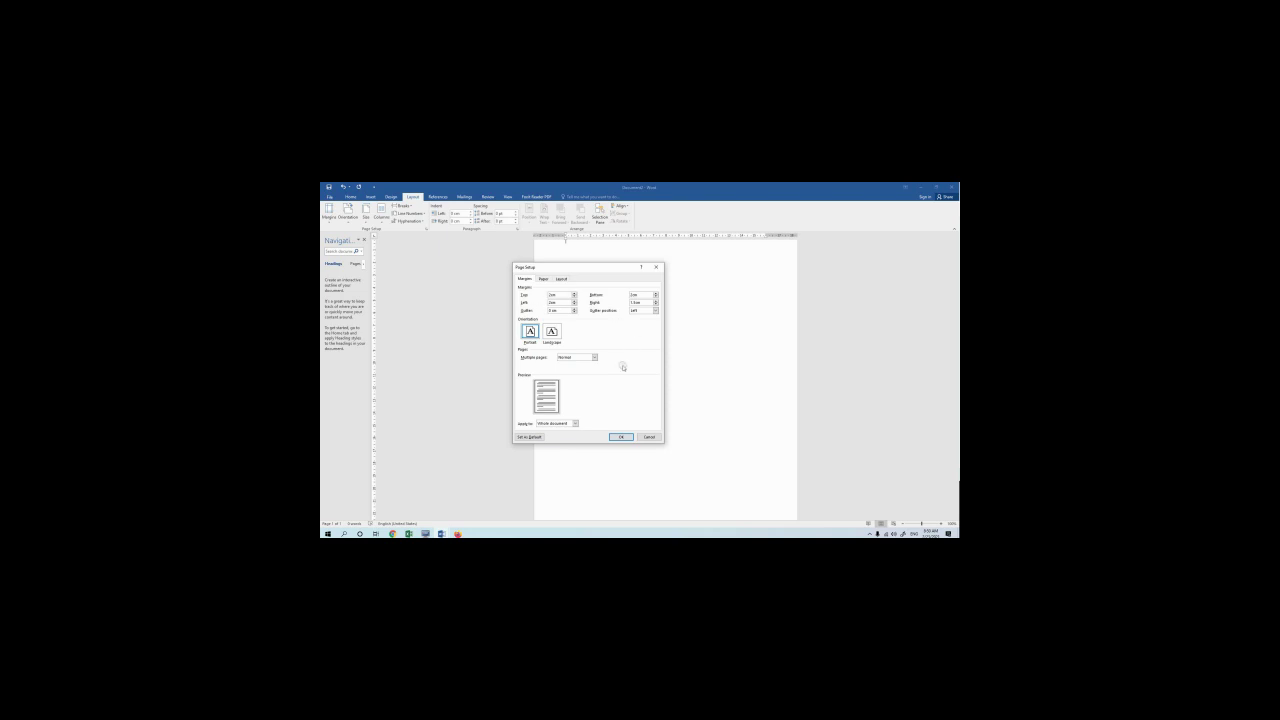
Step: Choose landscape orientation and set Apply to 'This point forward'
click(555, 334)
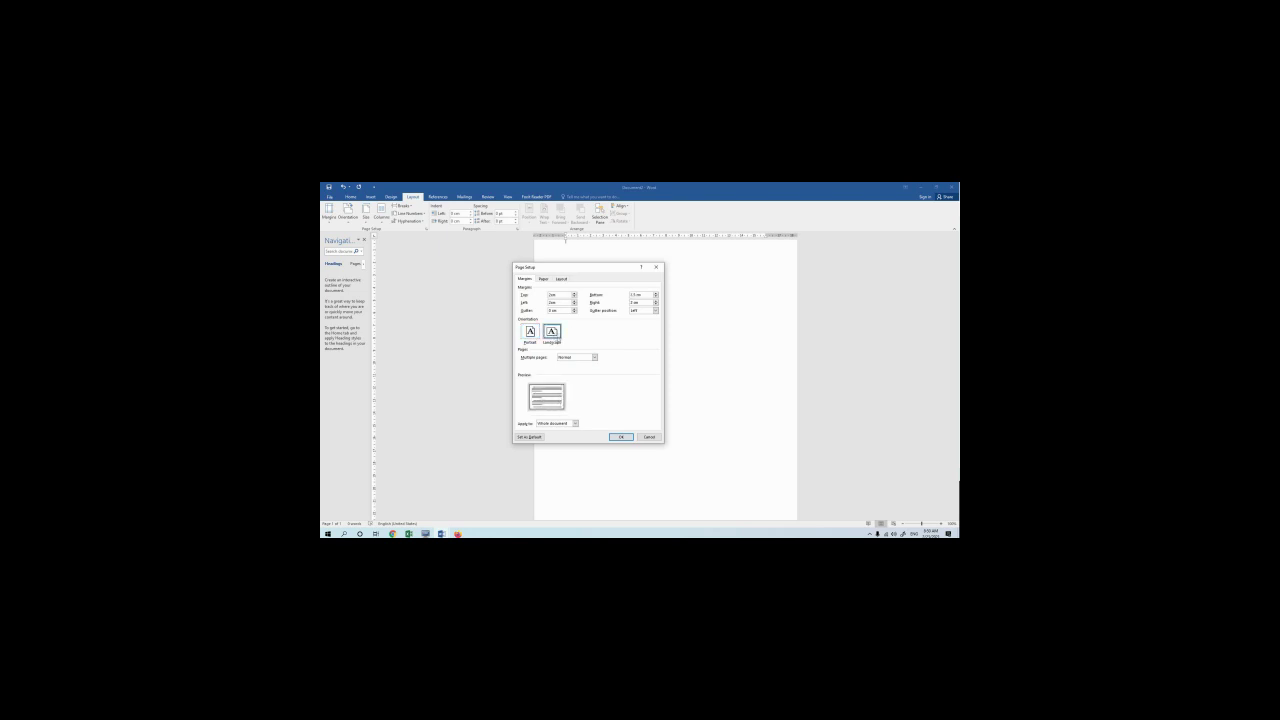
click(575, 423)
click(565, 434)
click(575, 423)
Step: Apply the page setup to the whole document and confirm it
click(556, 429)
click(621, 437)
click(348, 214)
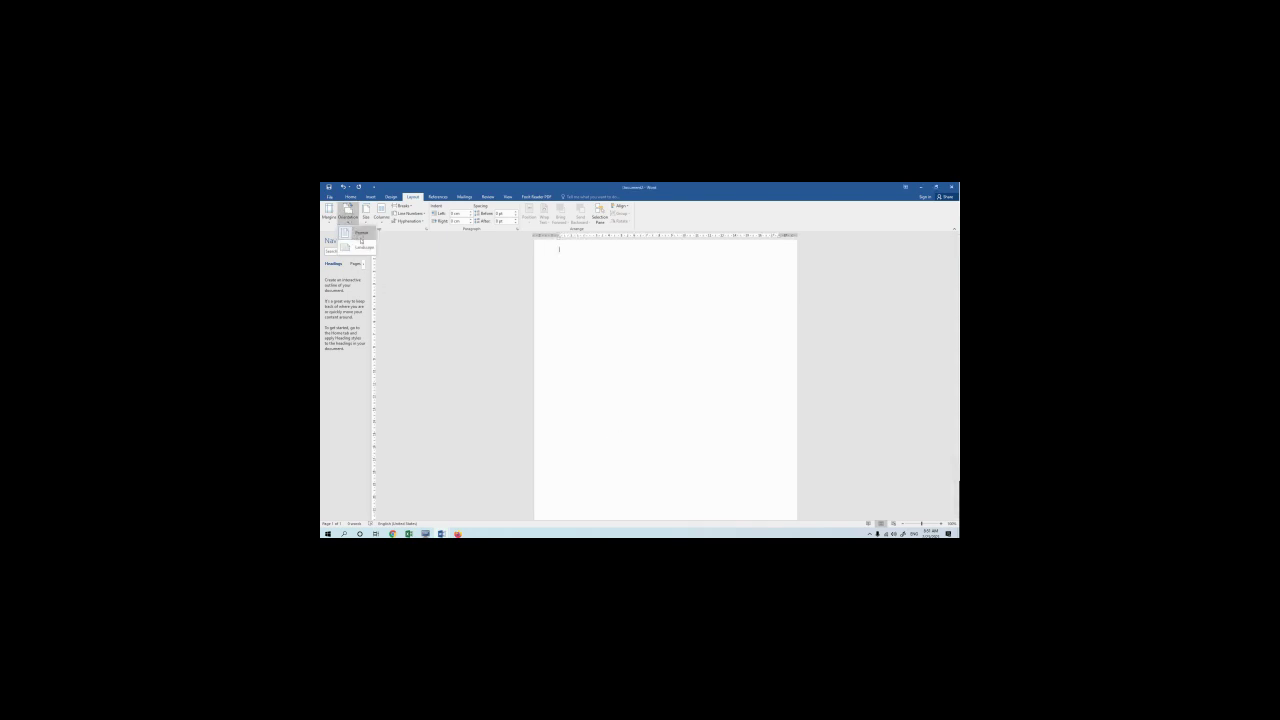
Step: Lay the empty page out with the Left column preset, a narrower left column
click(381, 216)
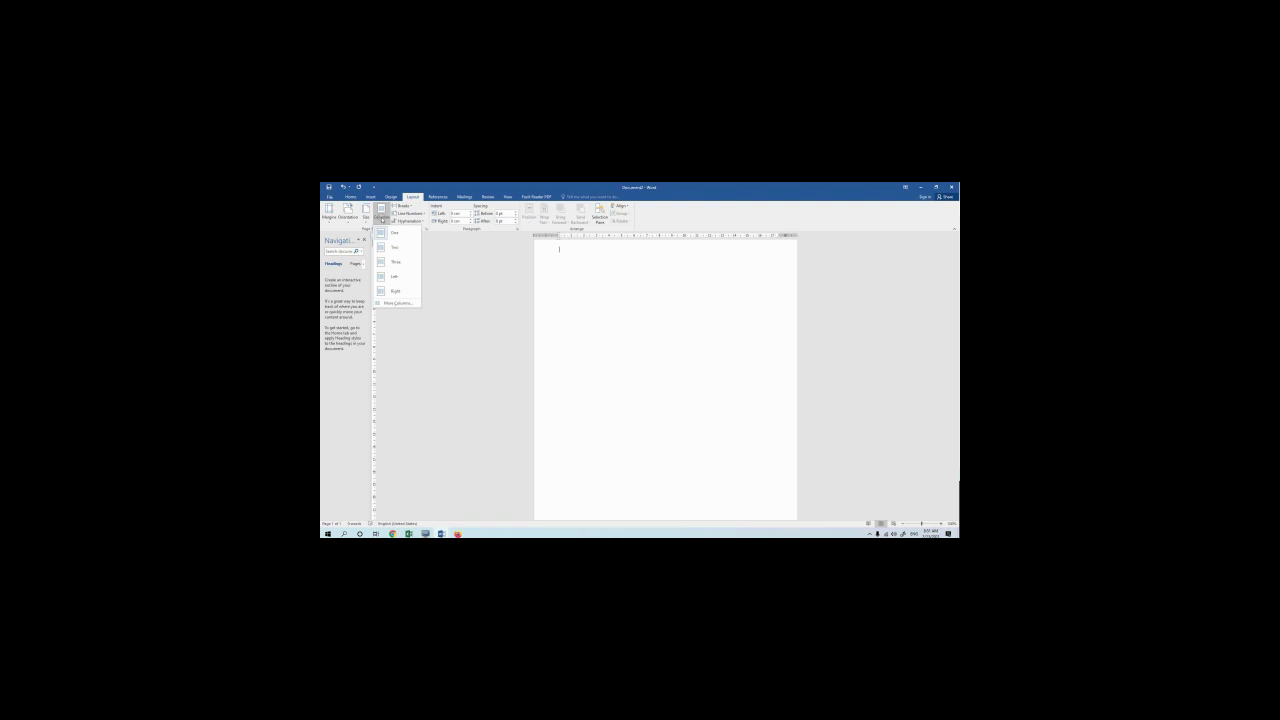
click(380, 277)
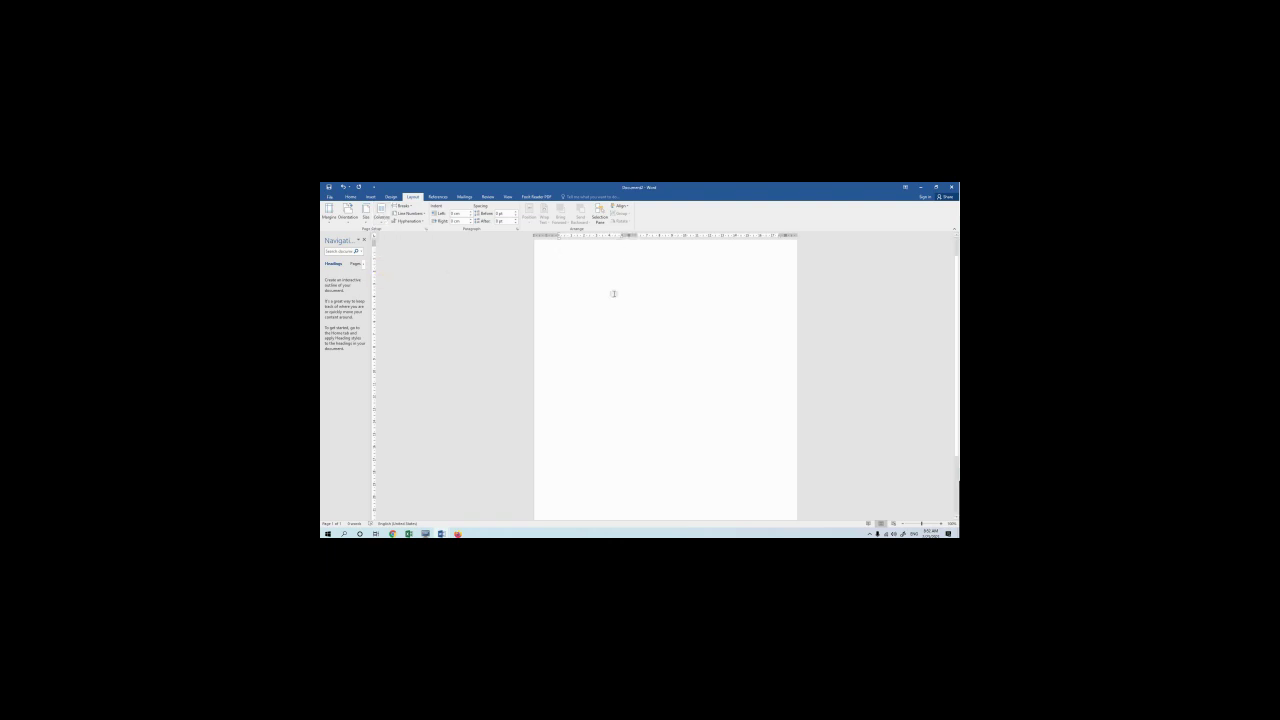
click(379, 218)
click(388, 234)
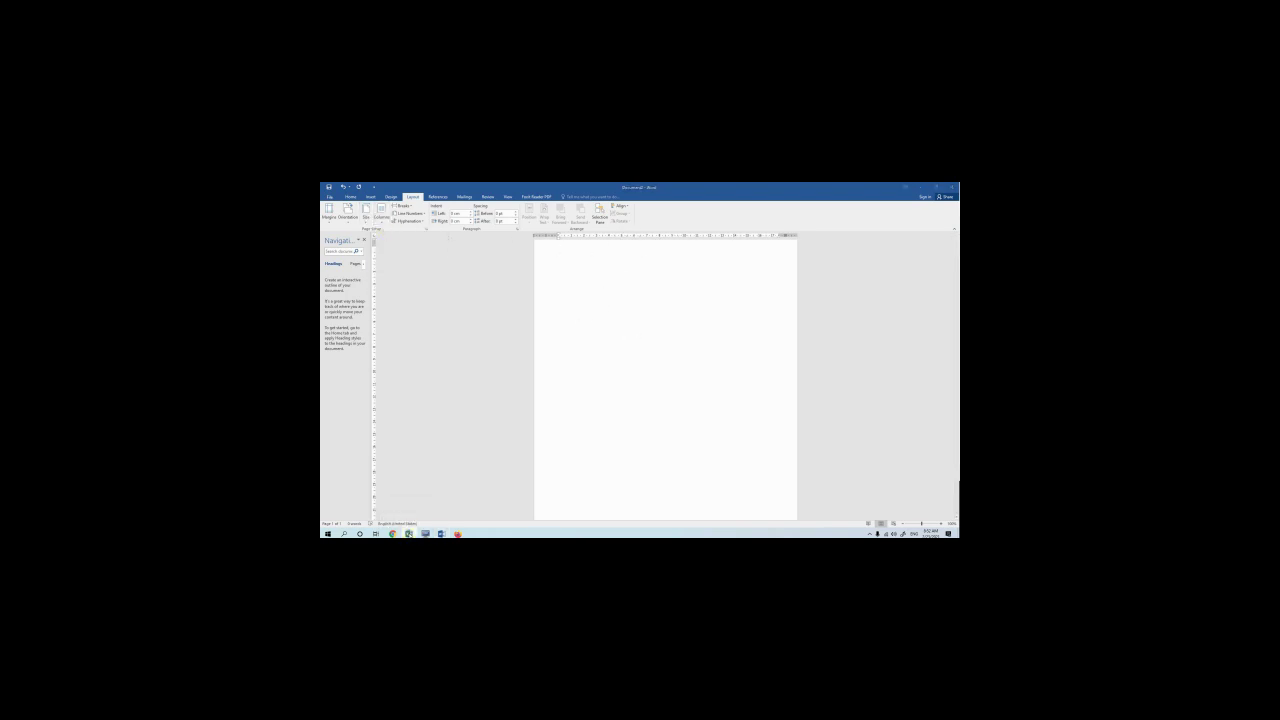
mouse_move(457, 533)
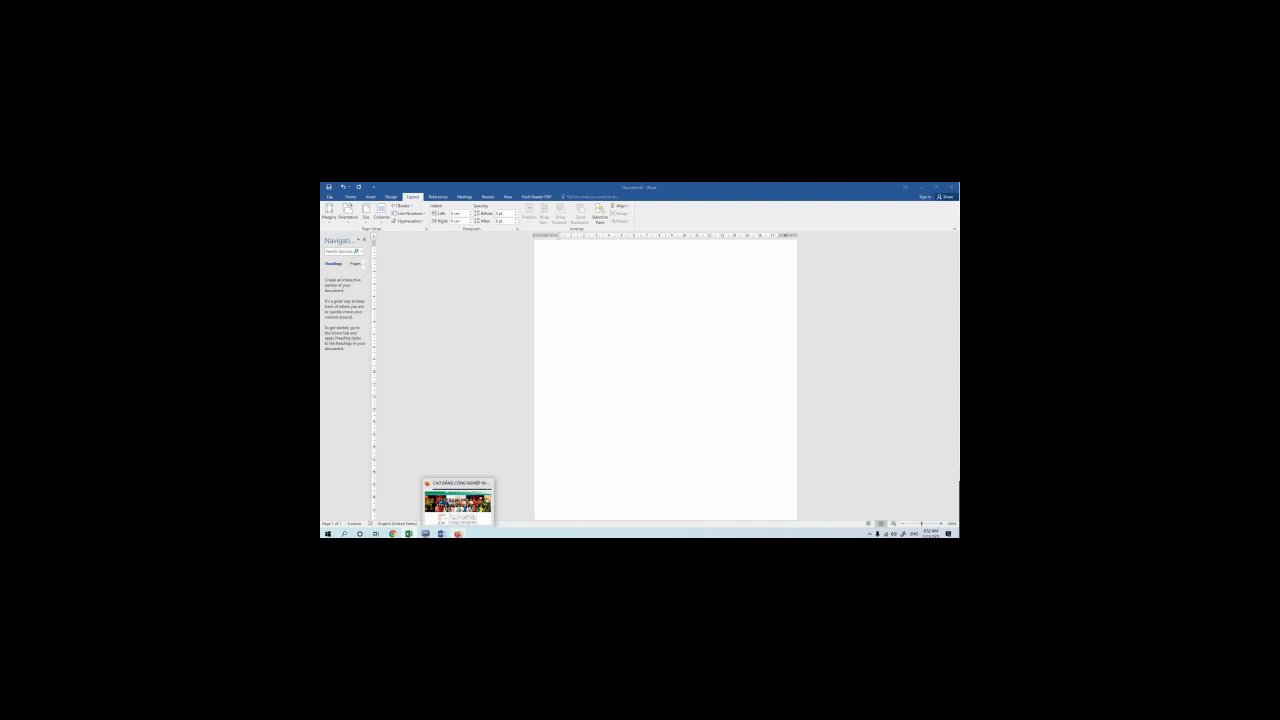
Step: Close the browser and paste the copied Vietnamese COVID news text three times
click(487, 483)
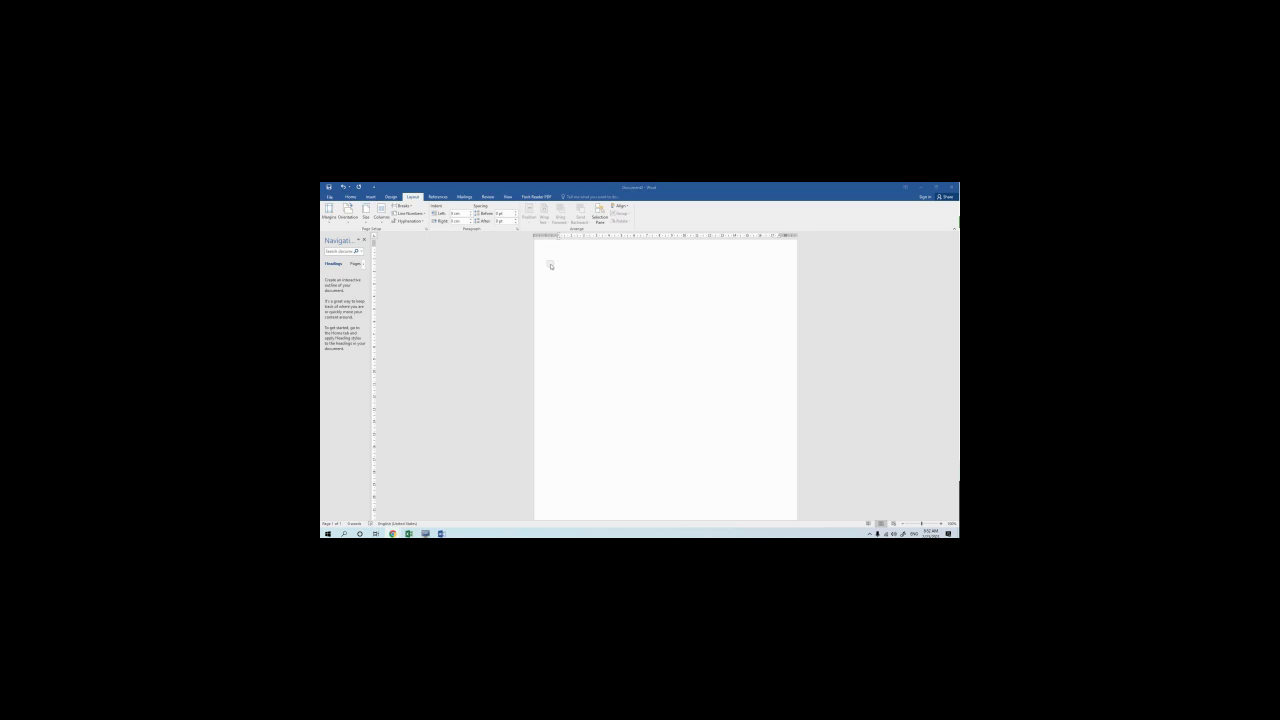
click(381, 216)
click(390, 234)
key(ctrl+v)
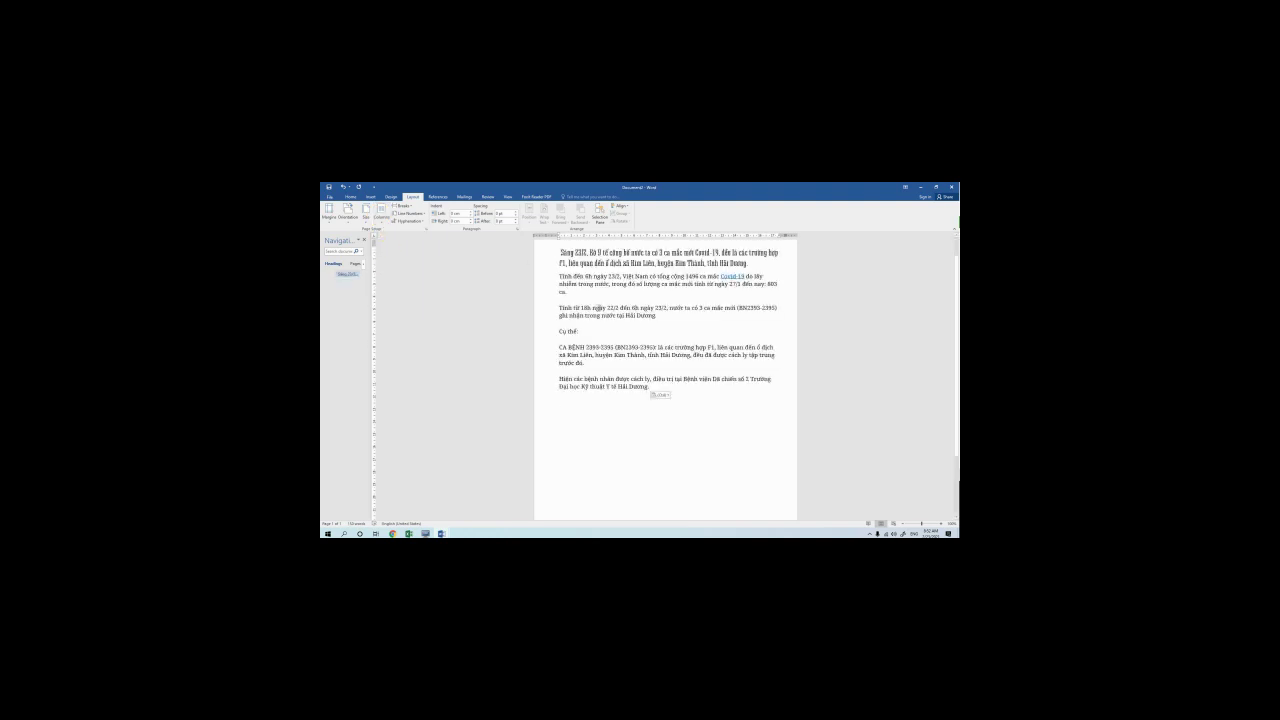
key(ctrl+v)
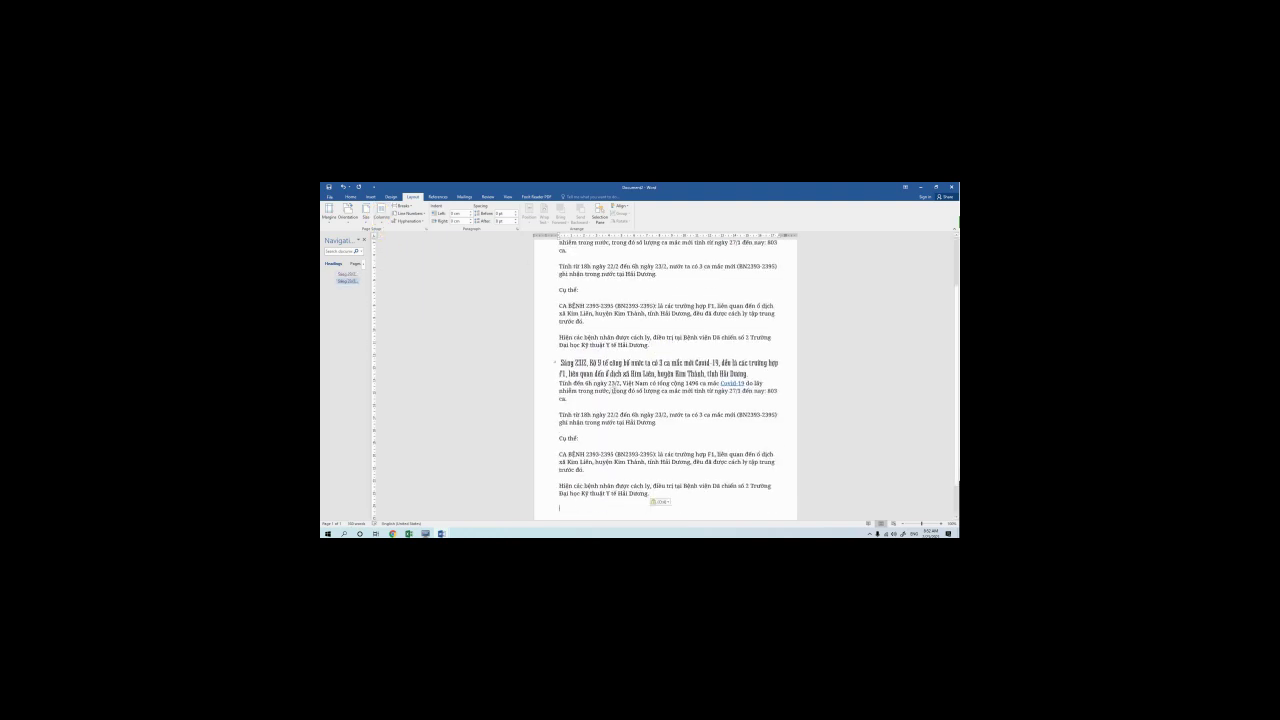
key(ctrl+v)
scroll(495, 283, down, 3)
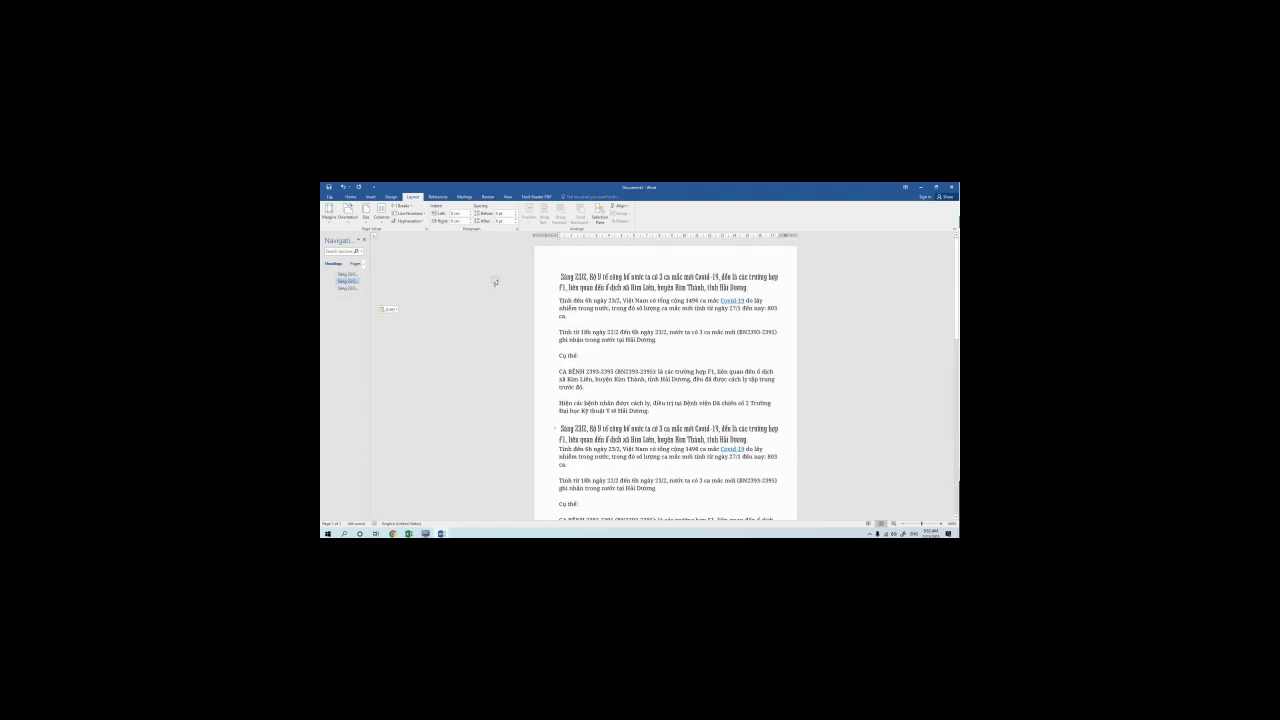
Step: Reflow the pasted news text into two columns
click(381, 212)
click(392, 247)
scroll(661, 320, up, 5)
Step: Adjust the column gap on the ruler and try the Left and Right column presets
drag(660, 235, 660, 236)
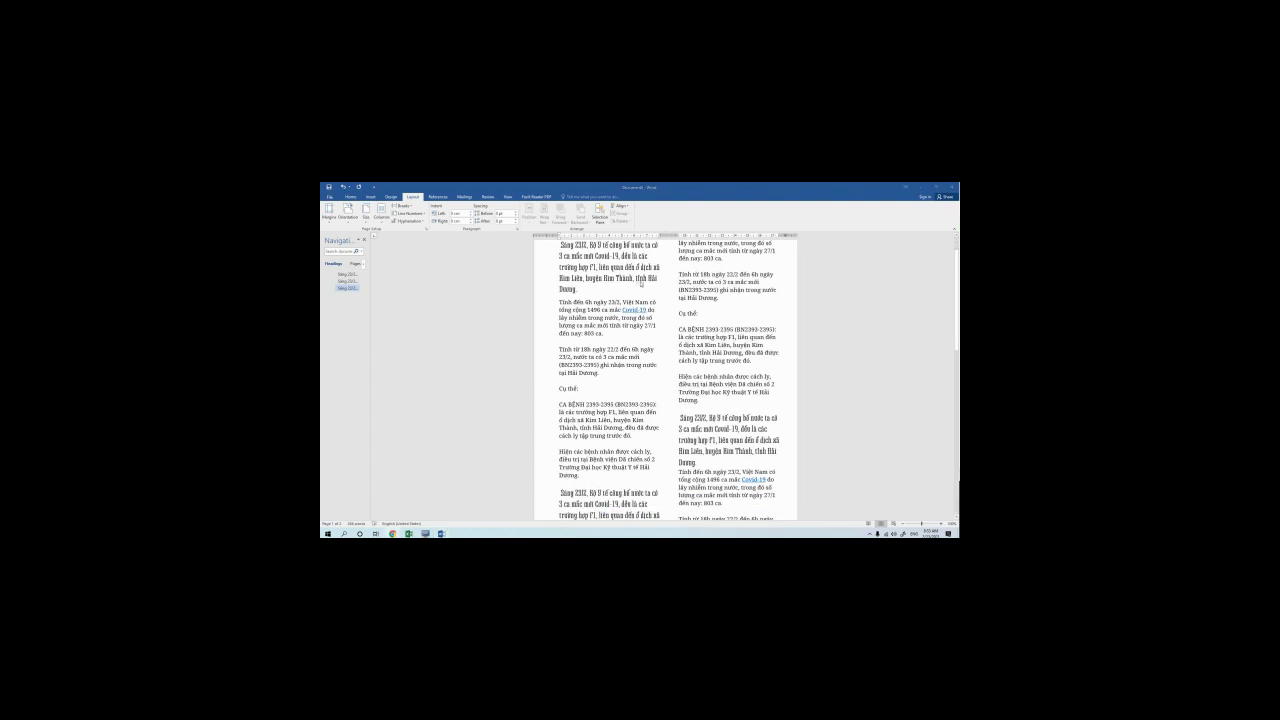
drag(662, 236, 662, 236)
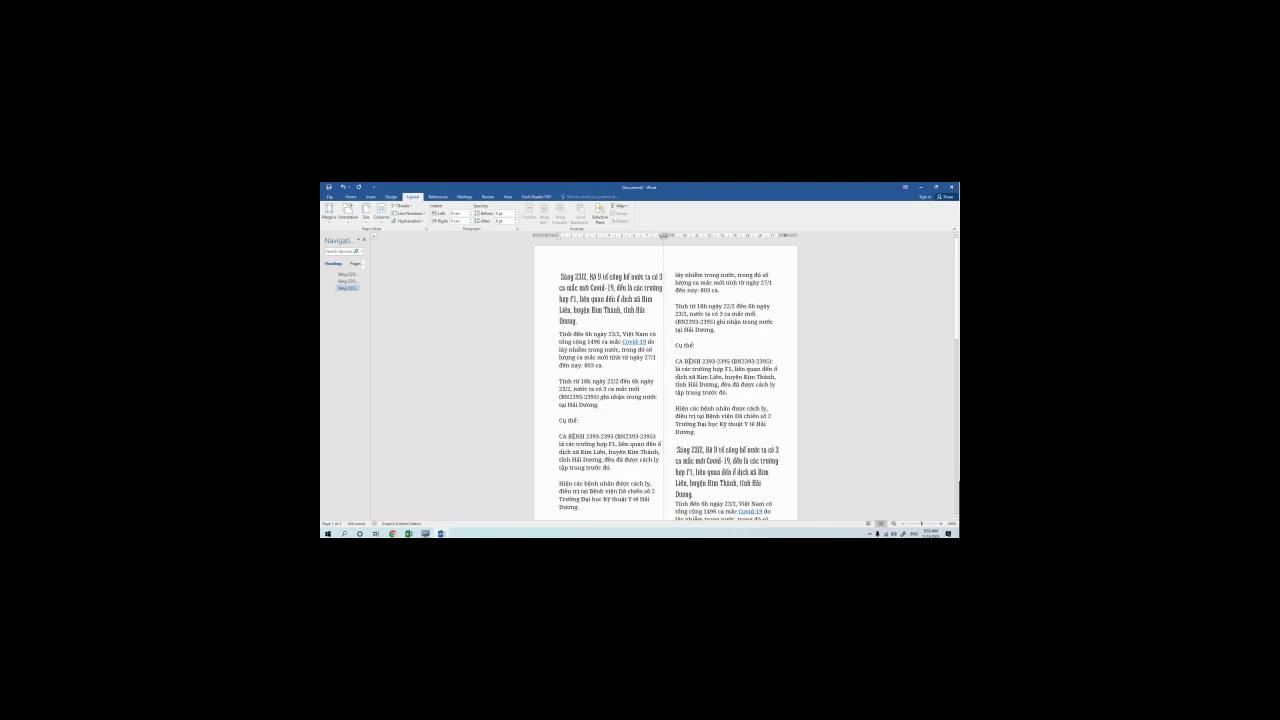
click(381, 213)
click(388, 289)
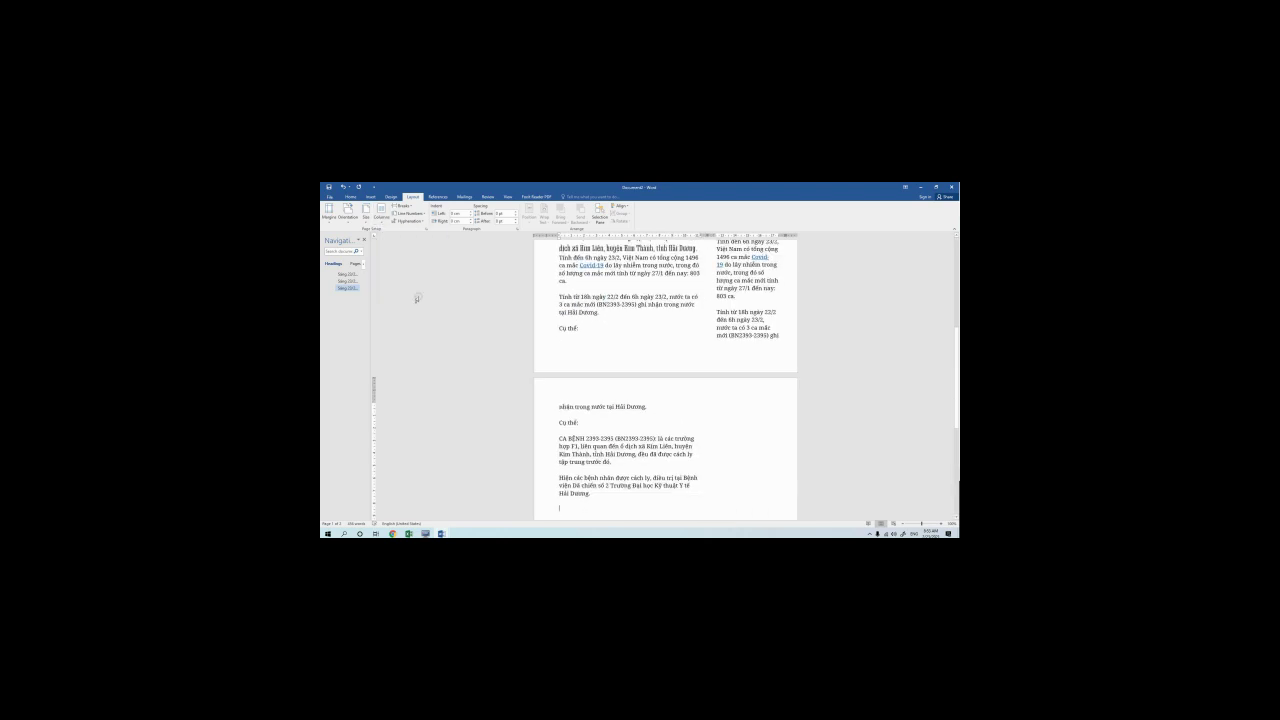
click(381, 213)
click(388, 276)
Step: Reflow the news text into three equal columns
click(381, 213)
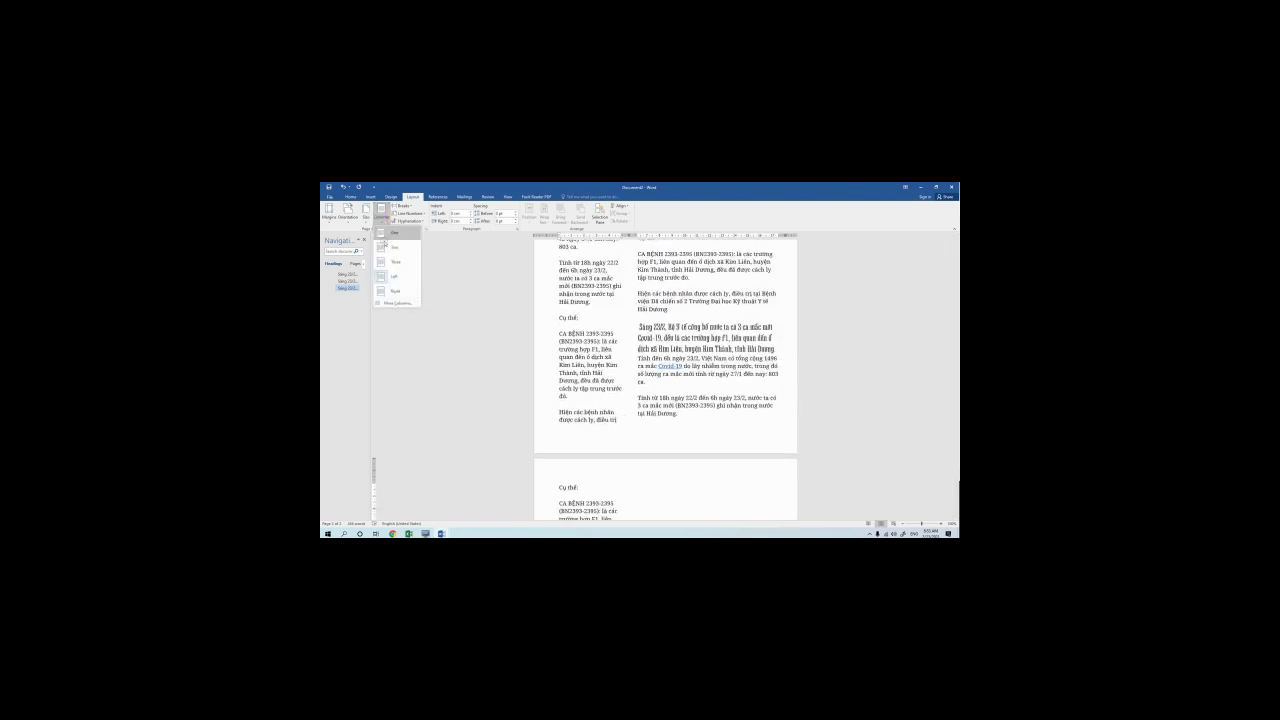
click(386, 261)
scroll(666, 341, up, 5)
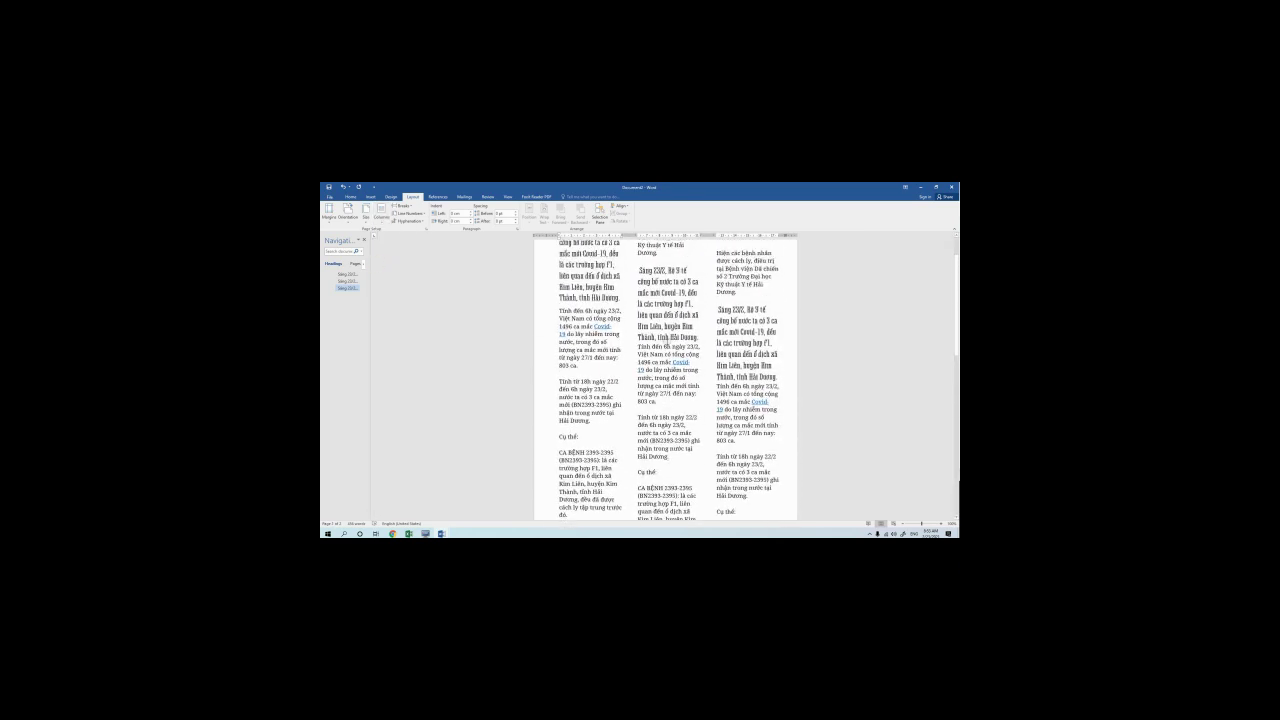
scroll(666, 341, up, 1)
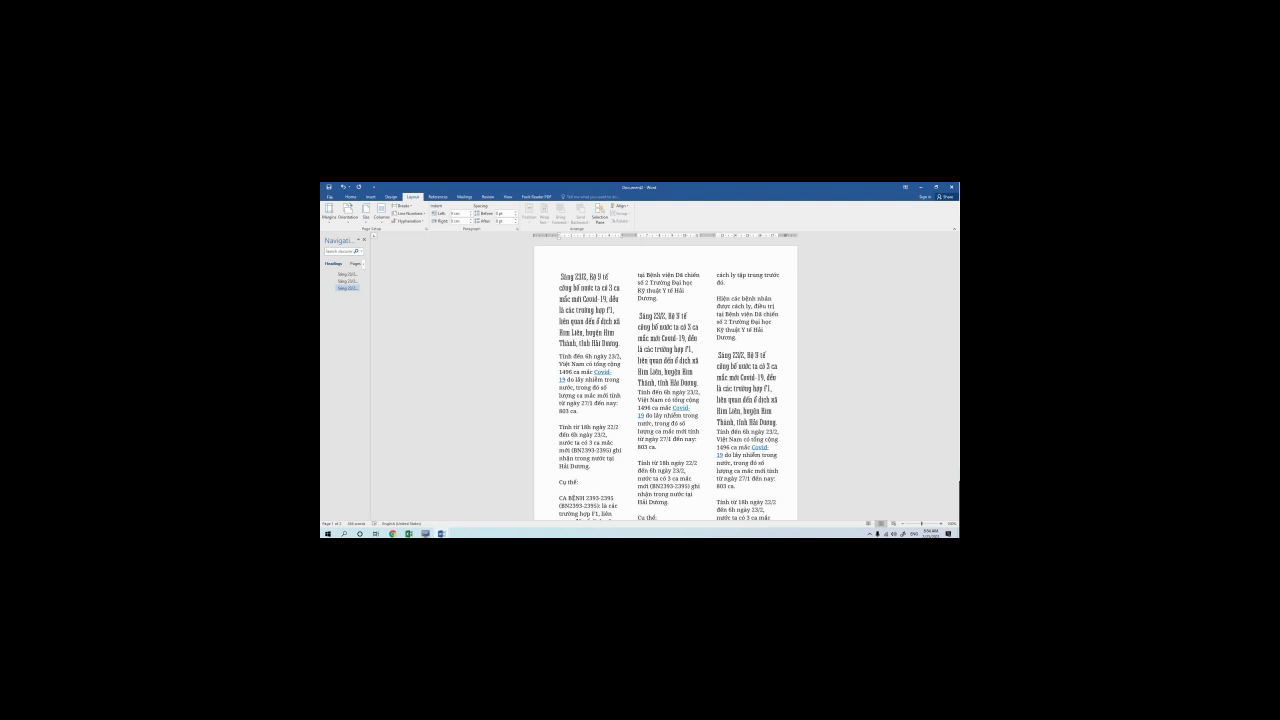
key(alt+Tab)
Step: Create a new blank document with A4 paper size
click(329, 196)
click(335, 224)
click(403, 286)
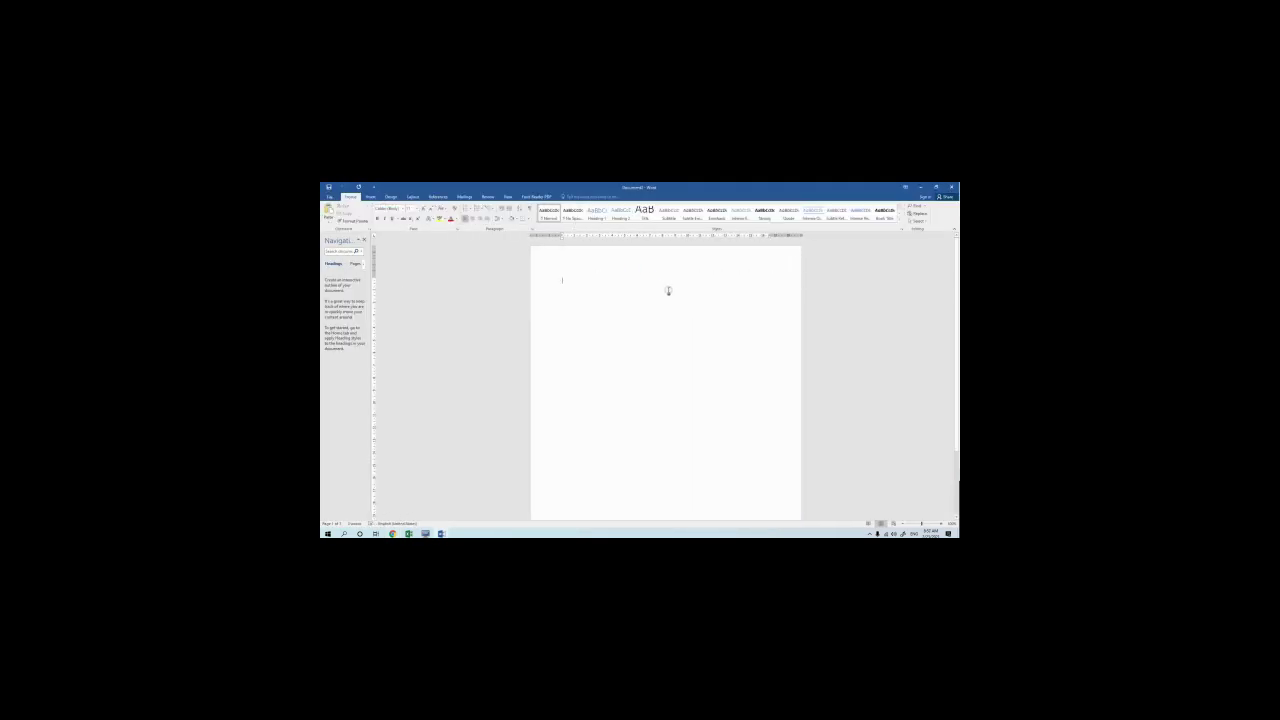
click(412, 196)
click(366, 212)
click(380, 247)
Step: Set the top, bottom, left and right margins to 2 cm in Page Setup
click(329, 212)
click(345, 384)
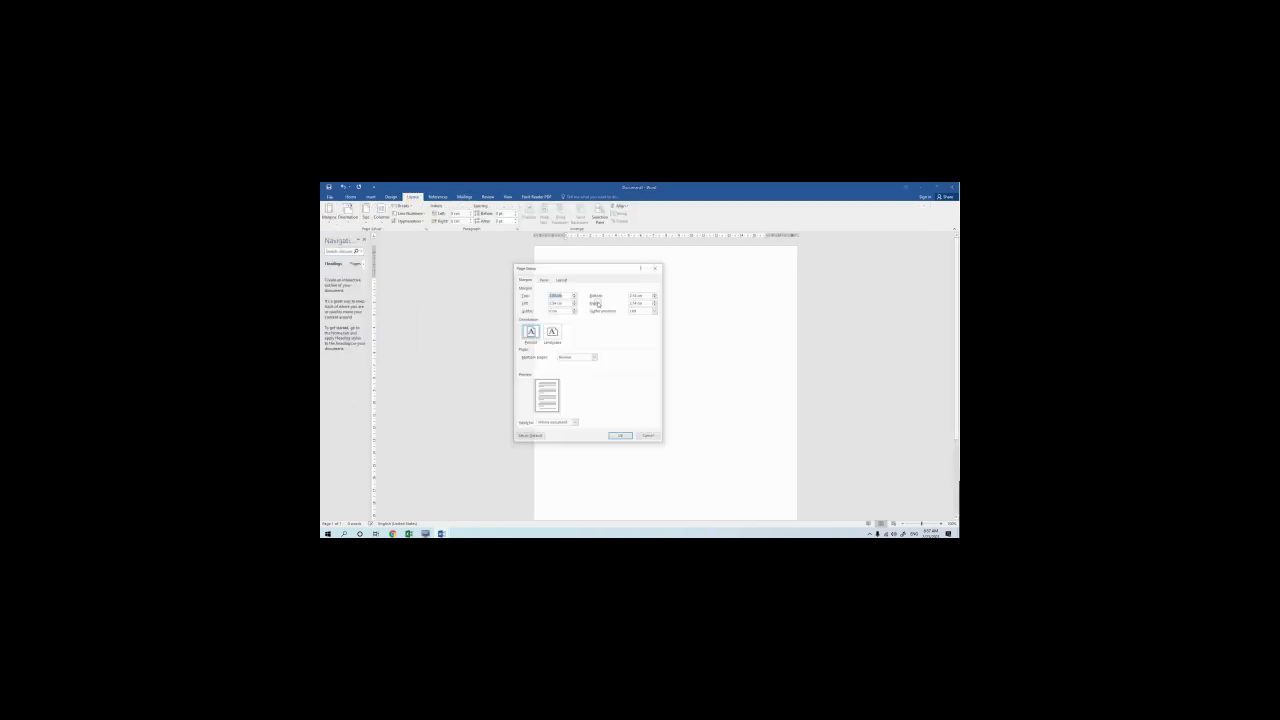
key(BackSpace)
key(Tab)
text(2)
key(Tab)
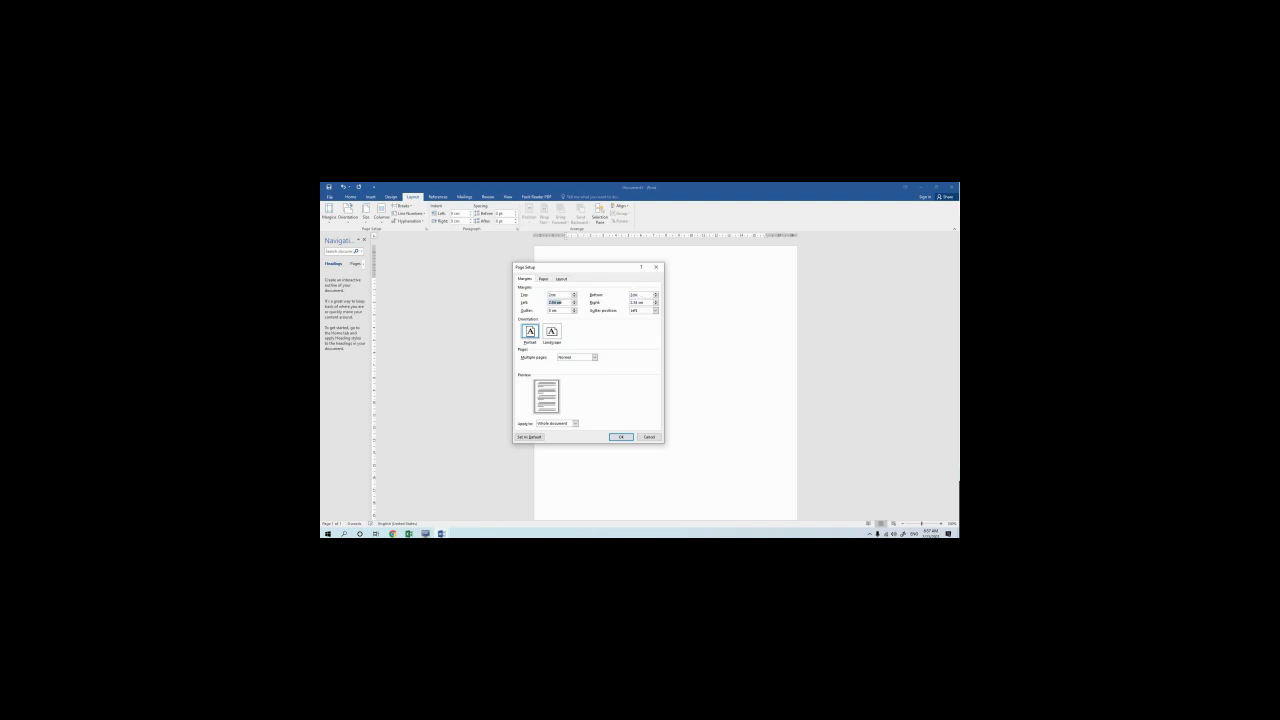
text(2)
key(Tab)
text(2)
key(Return)
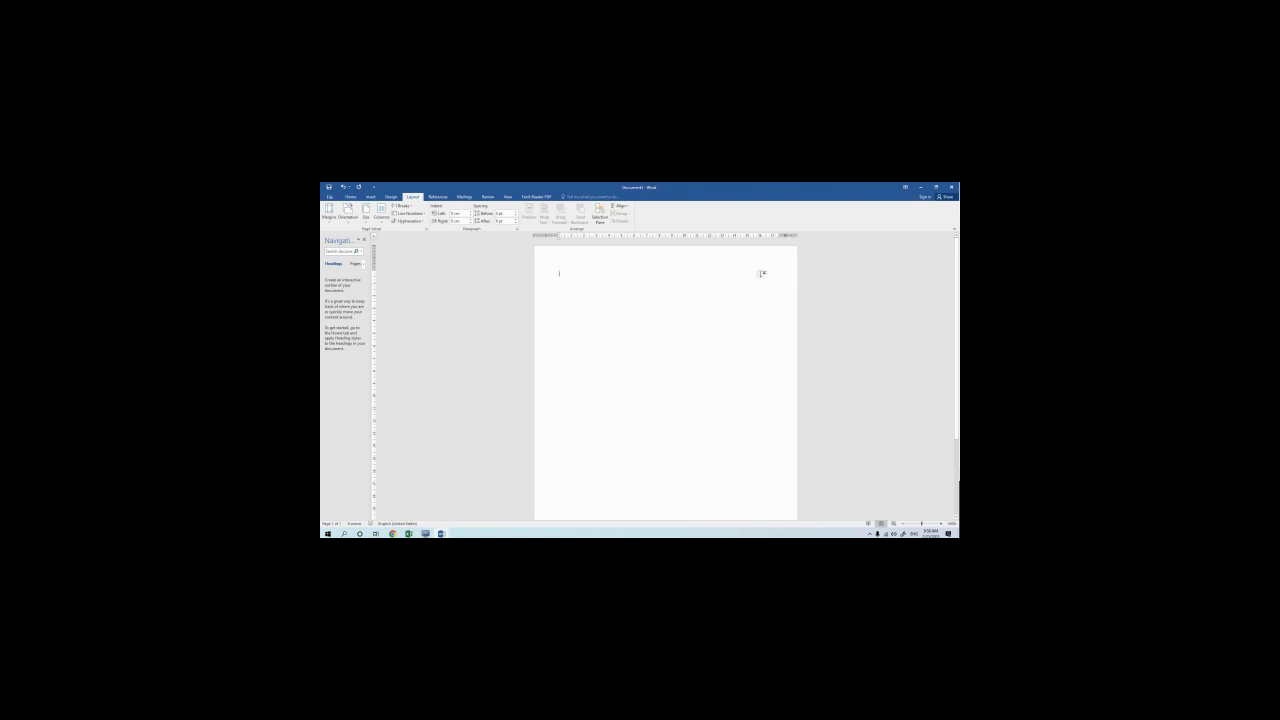
Step: Insert a one-row, two-column table for the letter header
click(370, 196)
click(373, 215)
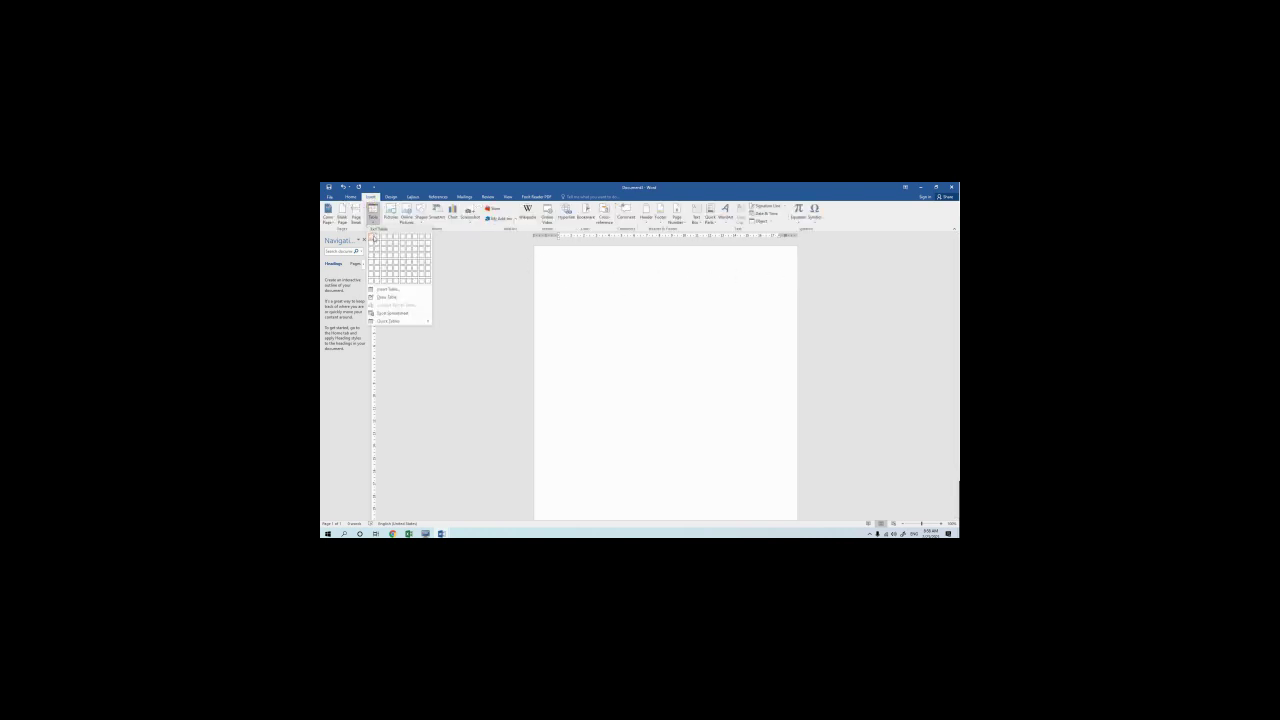
click(377, 238)
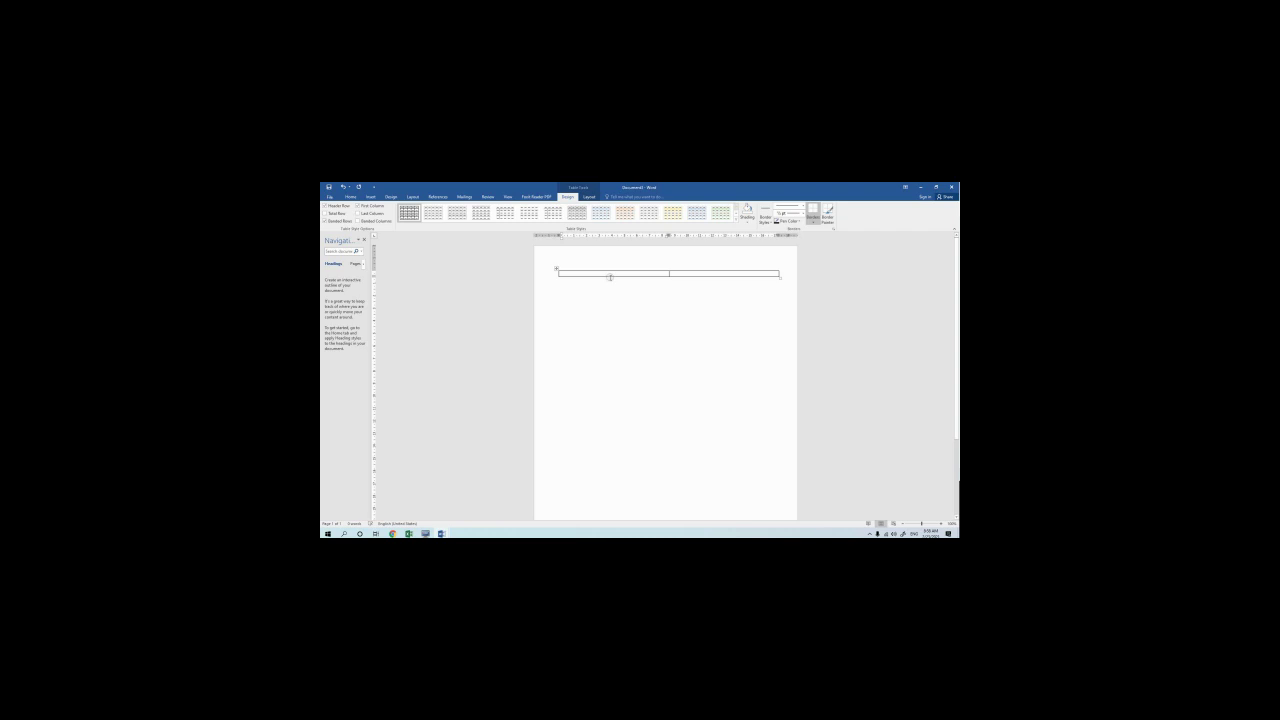
Step: In Times New Roman, type the university names in the left cell and the national motto in the right
click(350, 196)
click(403, 209)
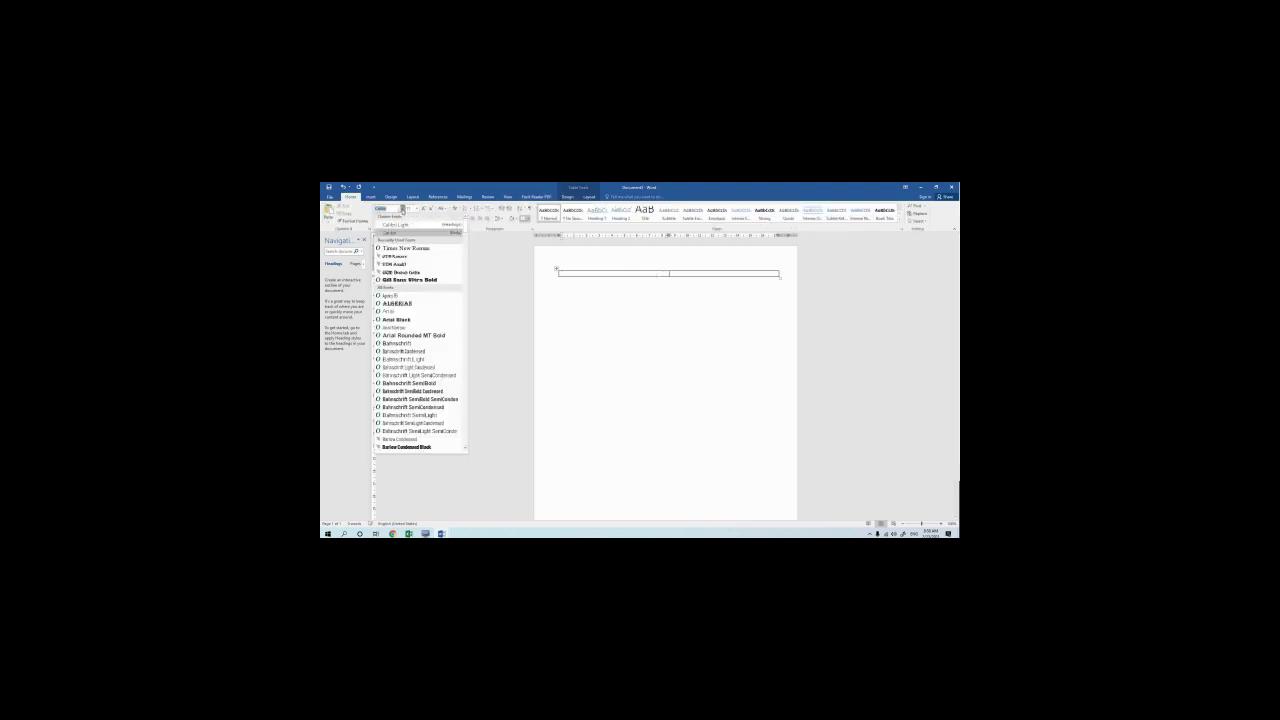
click(401, 248)
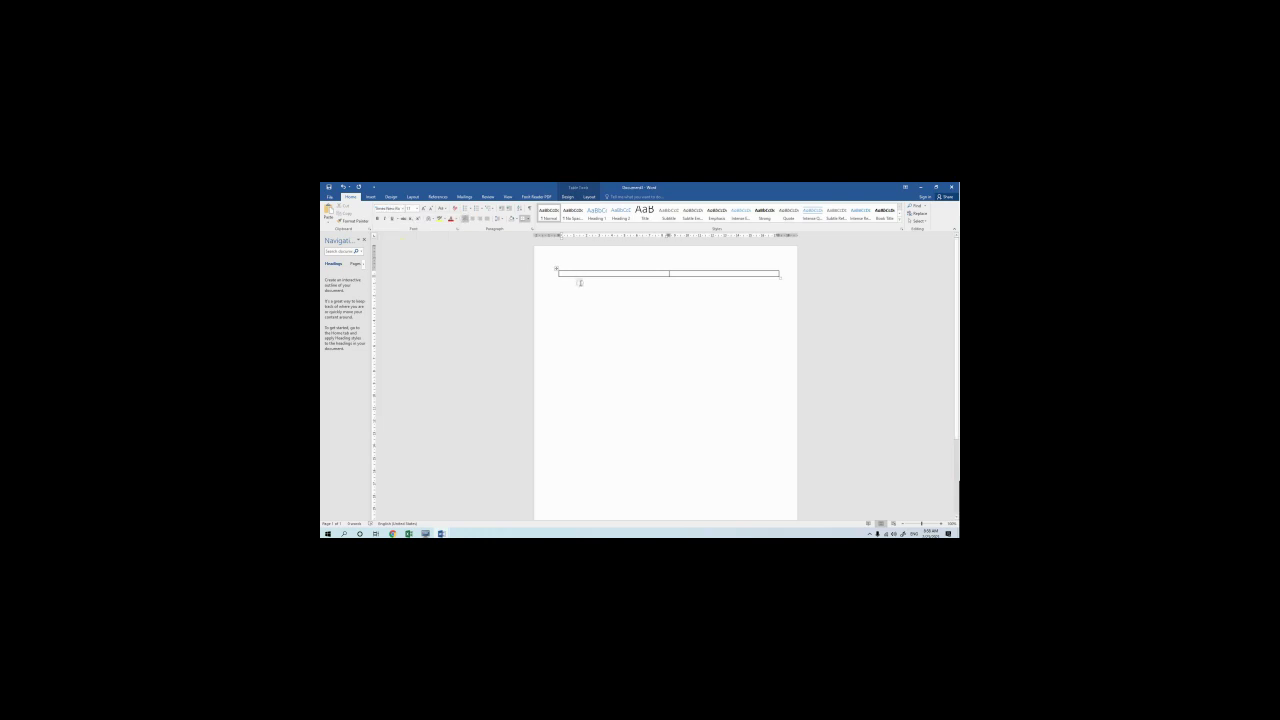
text(Bik)
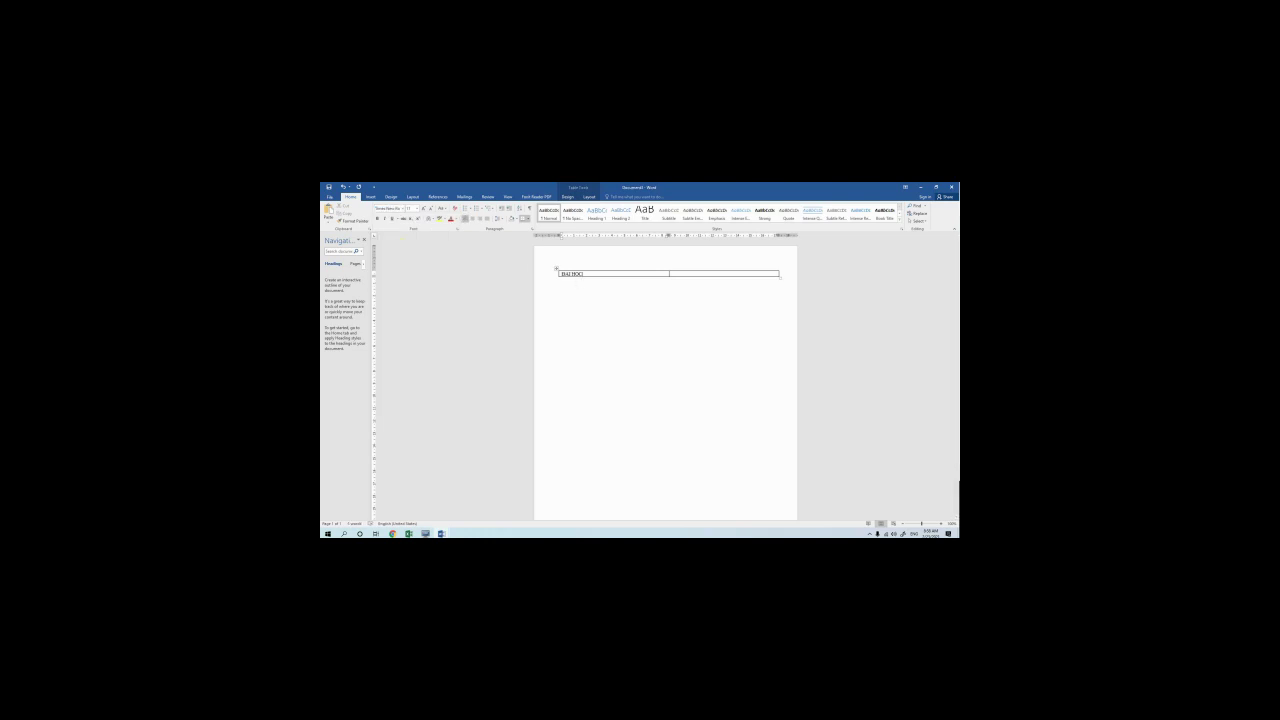
text(C)
drag(580, 277, 580, 282)
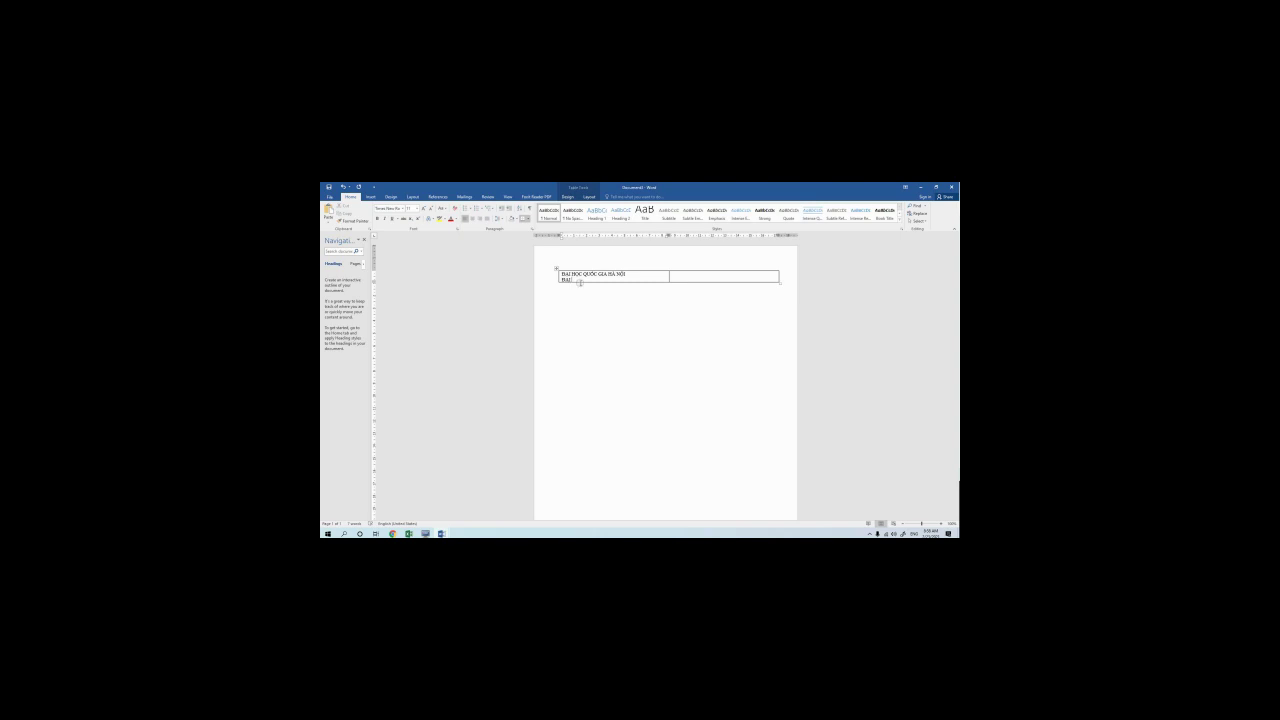
text(HỌC XÃ H)
text(ỘI VÀ NHÂN VĂN)
click(676, 275)
text(xã)
text( nam)
text(Việt)
text( Nam)
text( Tự)
text( do-Hạnh phúc)
Step: Add a centred line below the header table, undoing an accidental extra table row
click(788, 281)
key(Return)
key(ctrl+z)
click(706, 290)
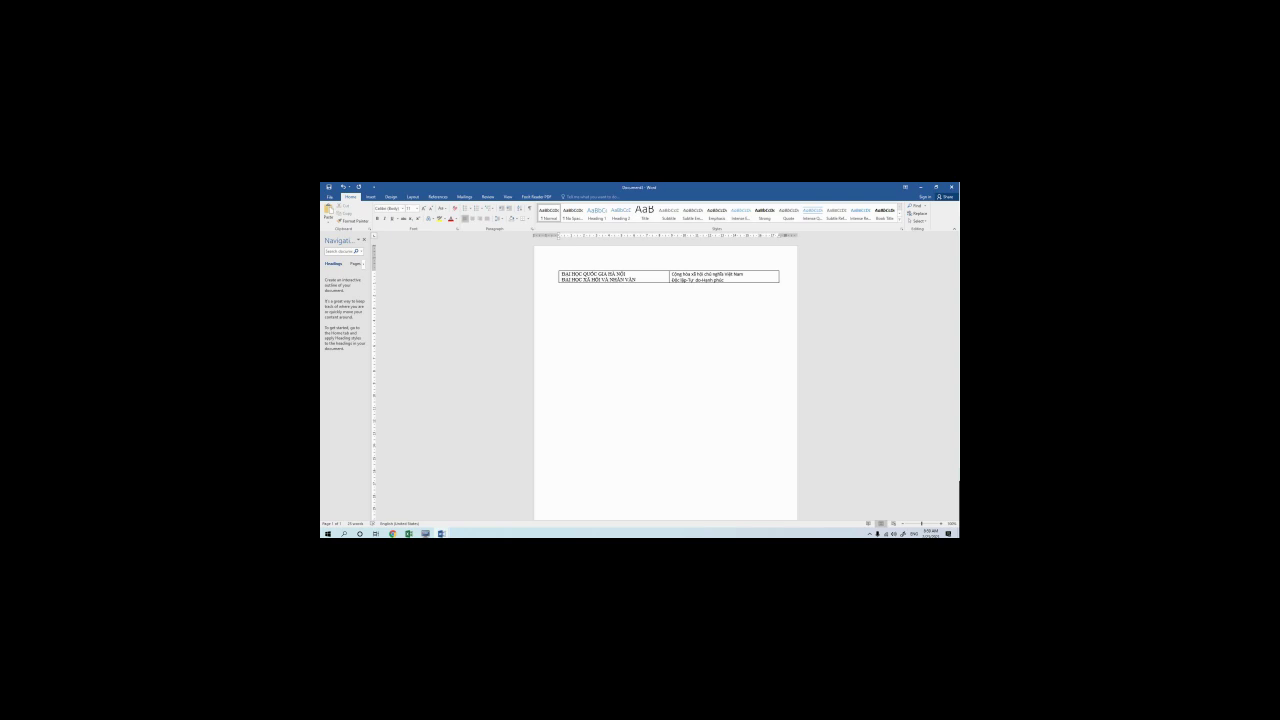
key(ctrl+e)
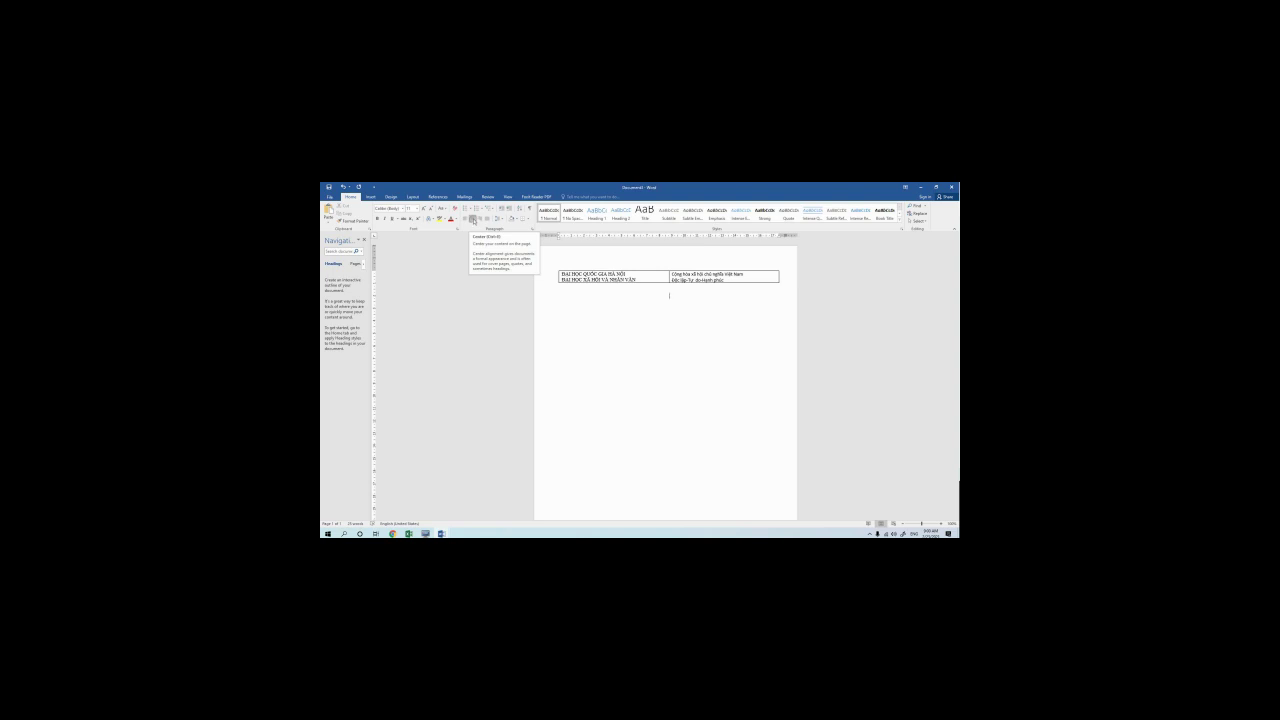
Step: Type the title ĐƠN XIN NGHỈ HỌC on the centred line and select it
click(473, 220)
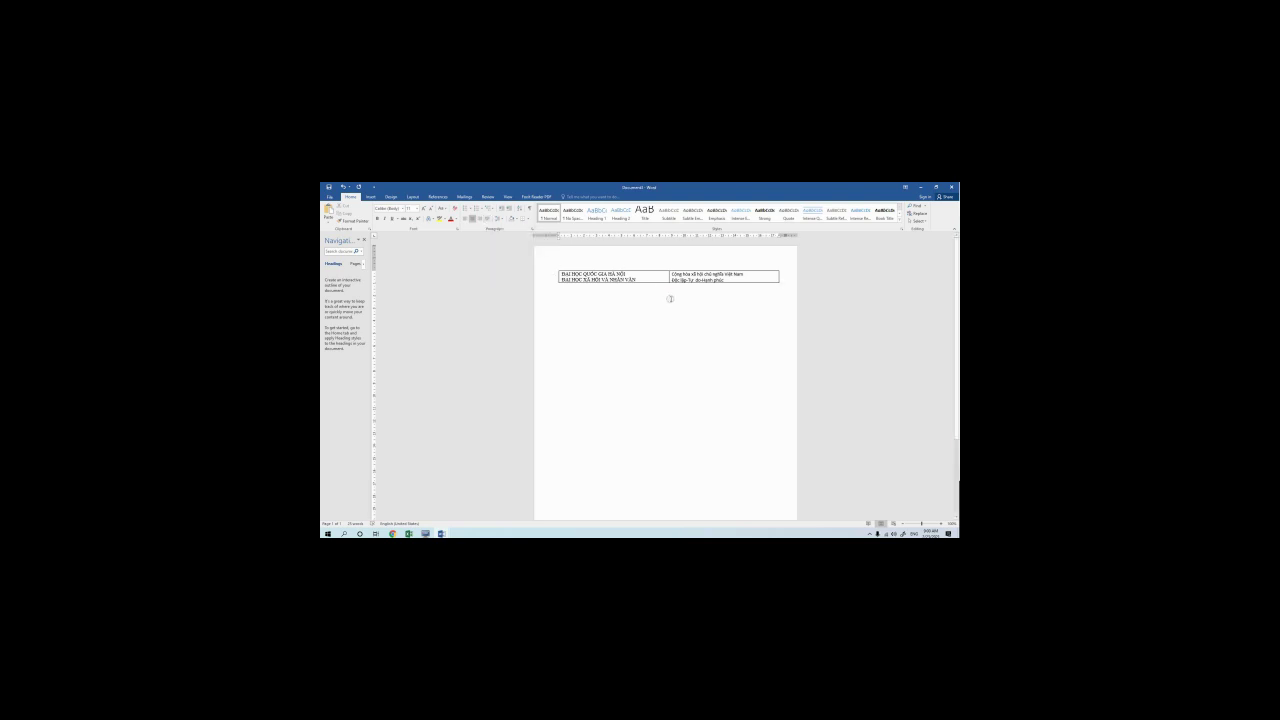
text(ƠN)
text(HỌC)
drag(646, 296, 690, 297)
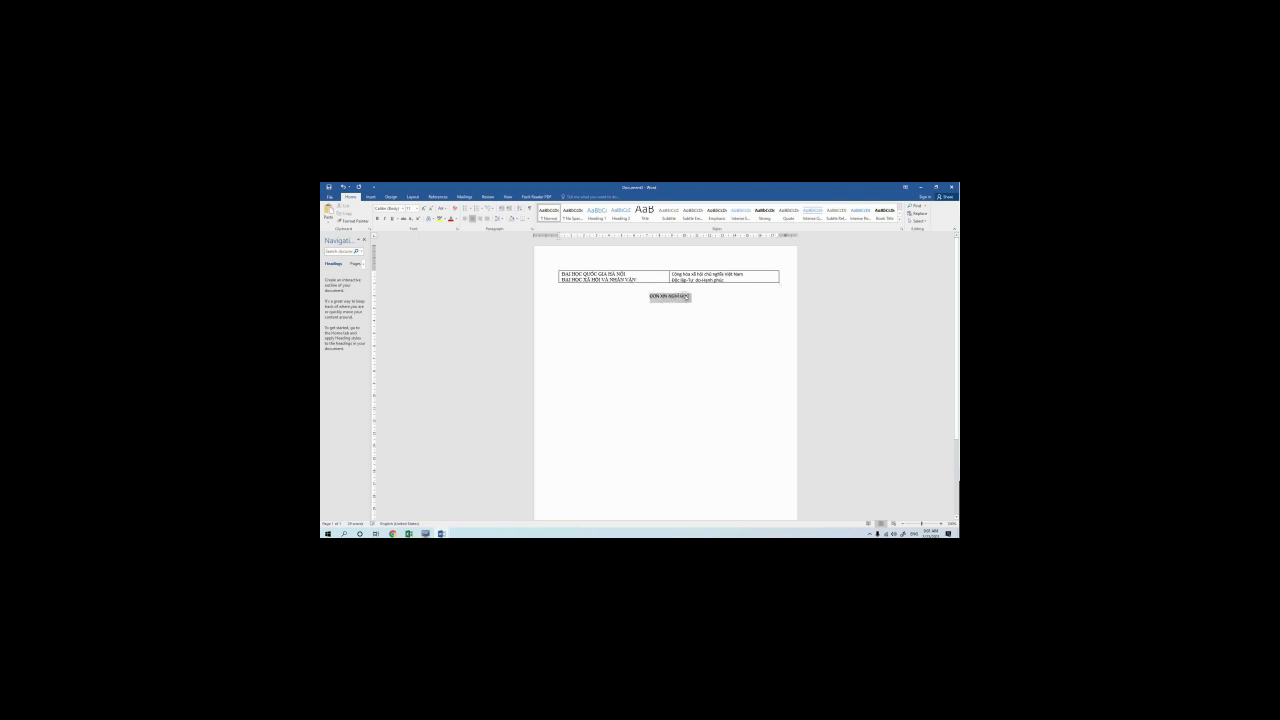
click(688, 297)
triple_click(686, 297)
click(690, 298)
Step: Enlarge the ĐƠN XIN NGHỈ HỌC title's font several steps, then shrink it back one step
drag(650, 296, 688, 297)
click(686, 296)
drag(691, 295, 649, 296)
click(417, 208)
click(417, 208)
key(ctrl+shift+period)
key(ctrl+shift+period)
key(ctrl+shift+period)
key(ctrl+shift+period)
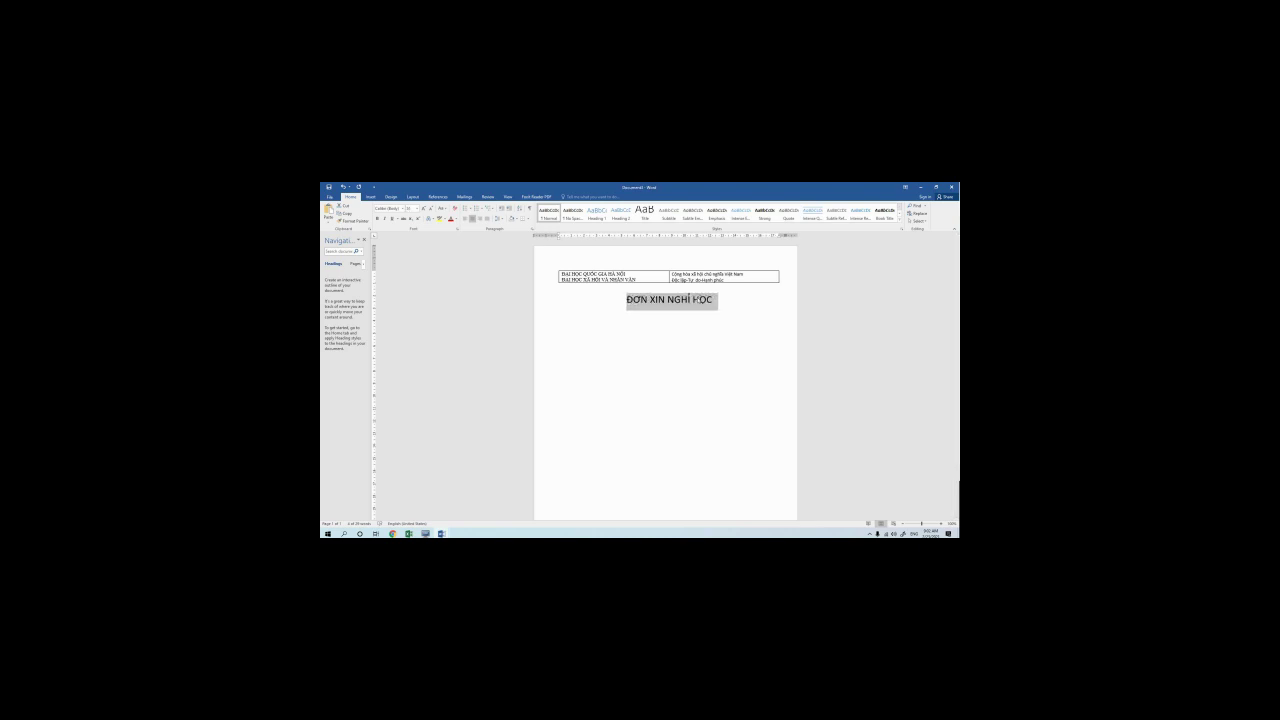
key(ctrl+shift+comma)
key(ctrl+shift+comma)
key(ctrl+shift+comma)
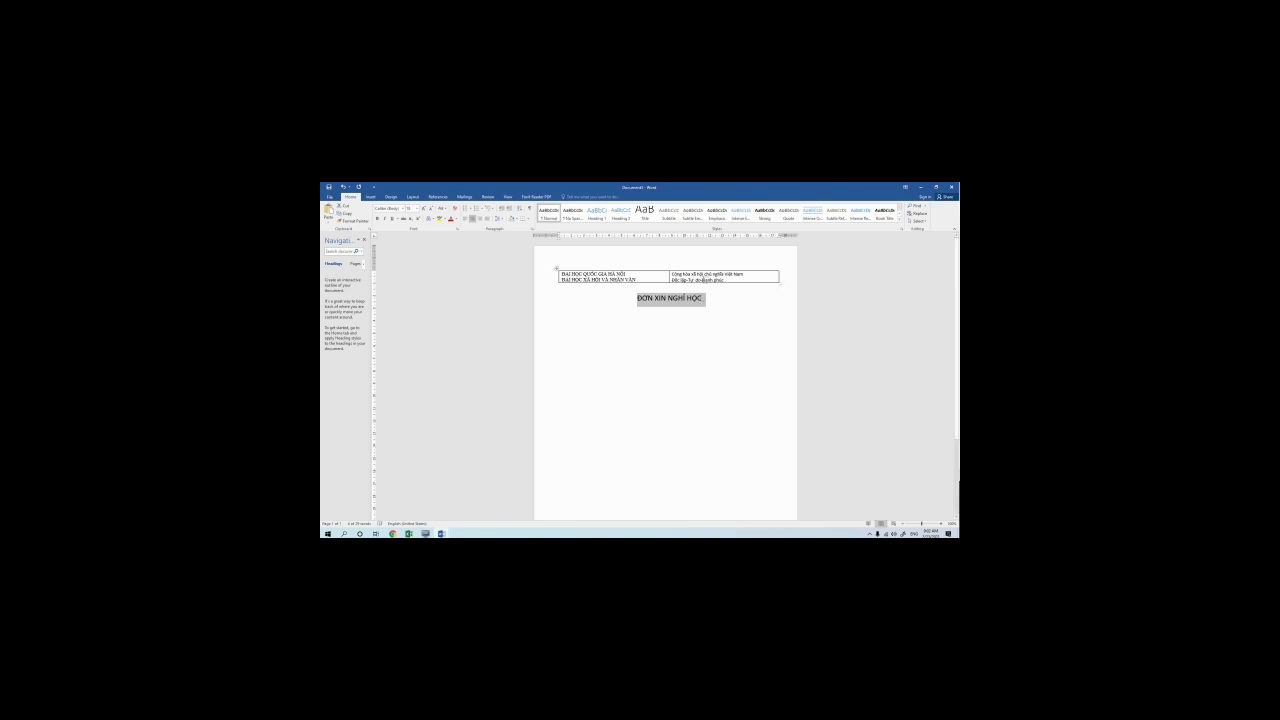
click(650, 273)
Step: Center the text in both header-table cells and open the Paragraph dialog
drag(560, 273, 709, 282)
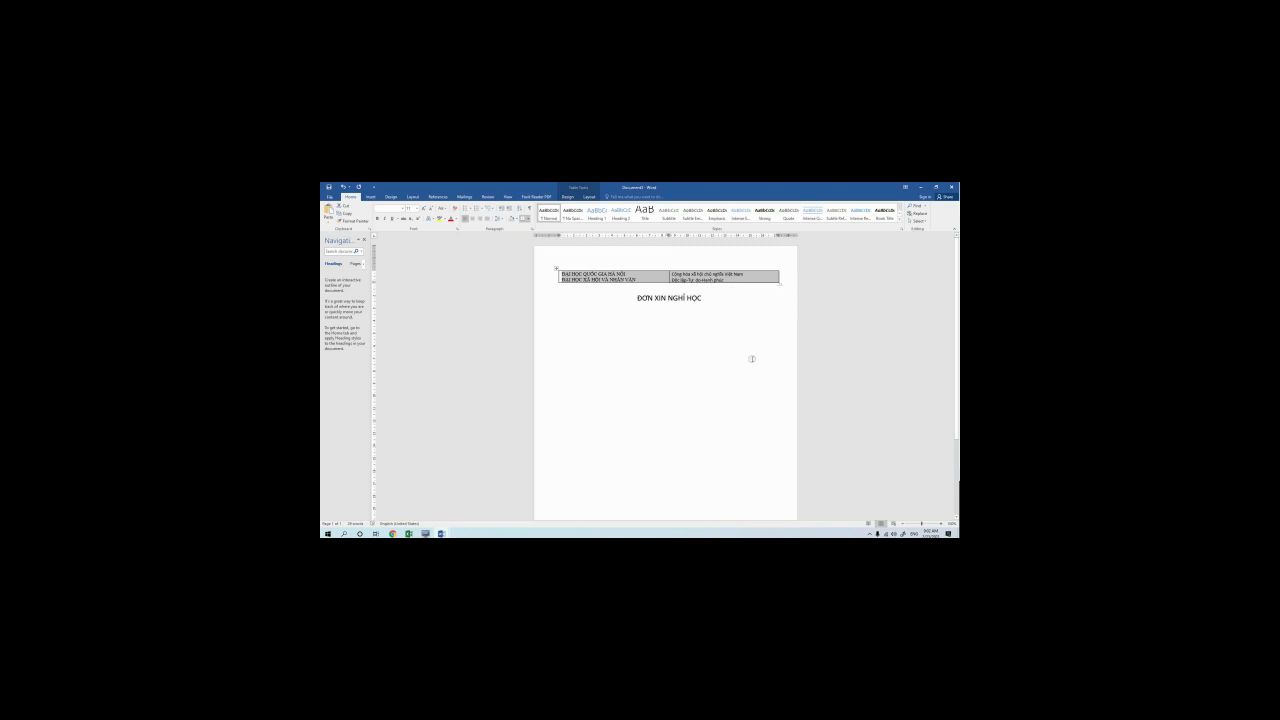
click(472, 218)
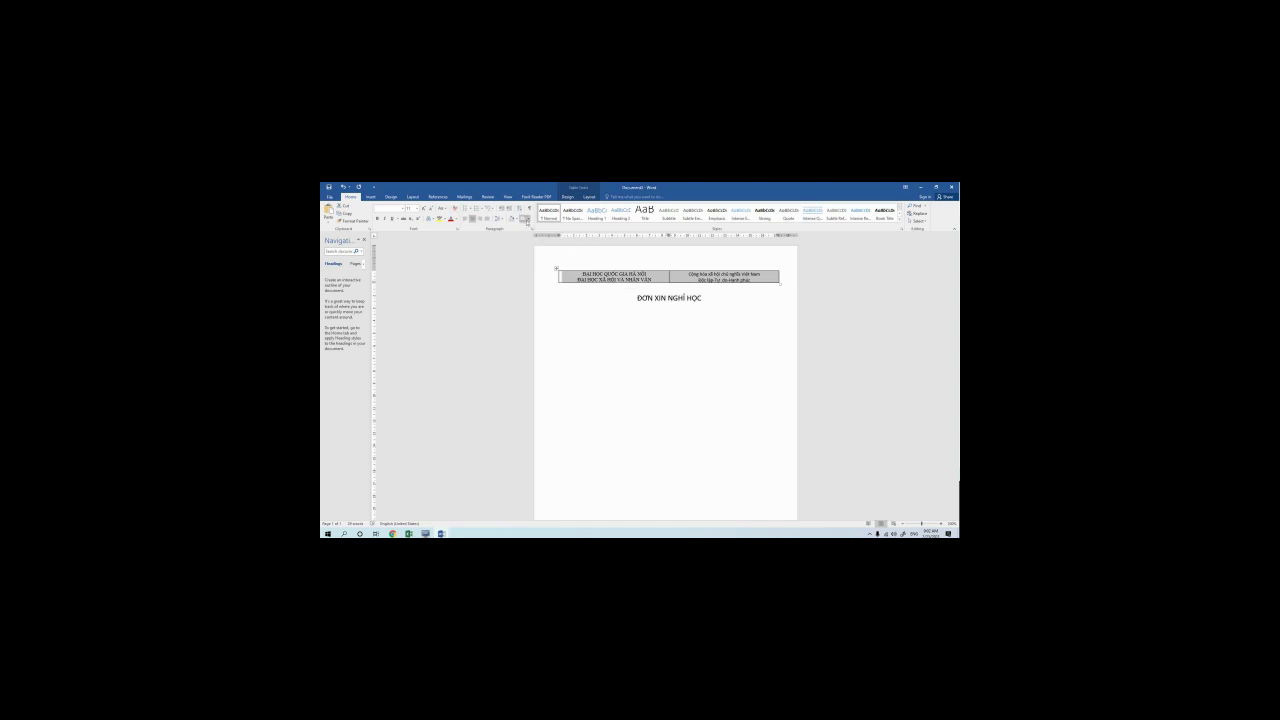
click(532, 229)
Step: Set the header table's line spacing to Multiple 1.5
drag(616, 265, 449, 274)
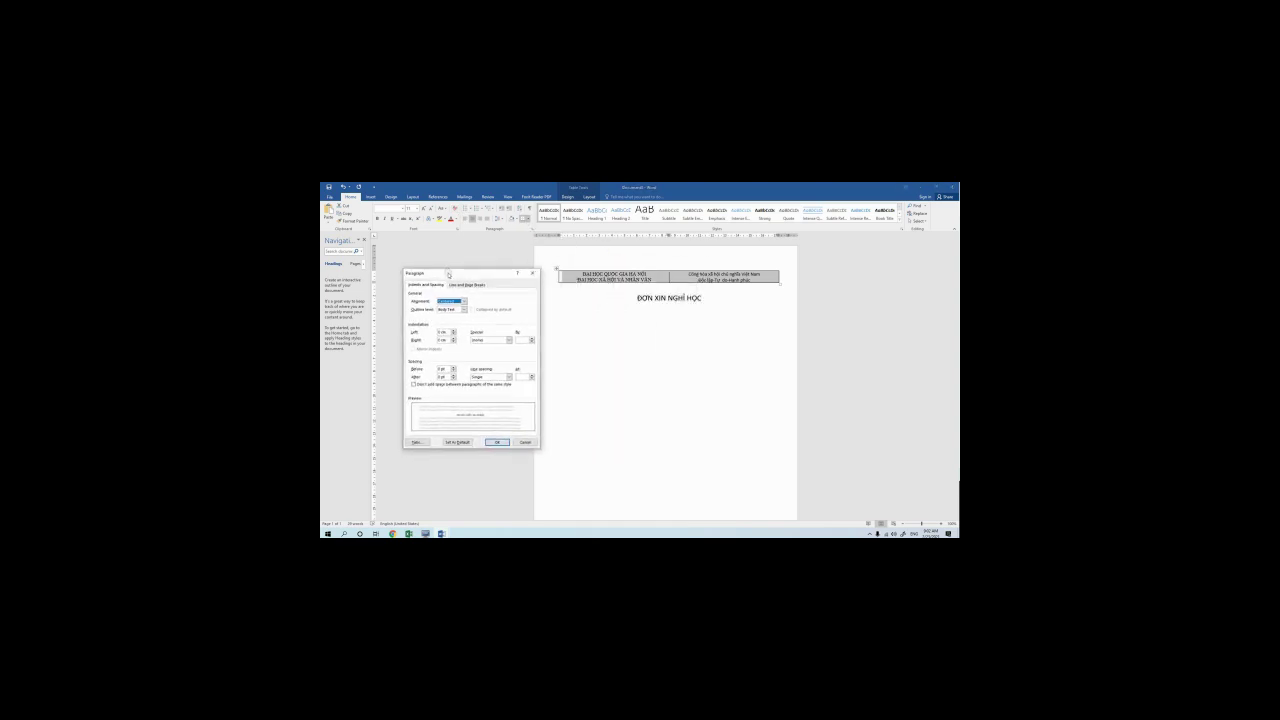
text(1.5)
click(497, 442)
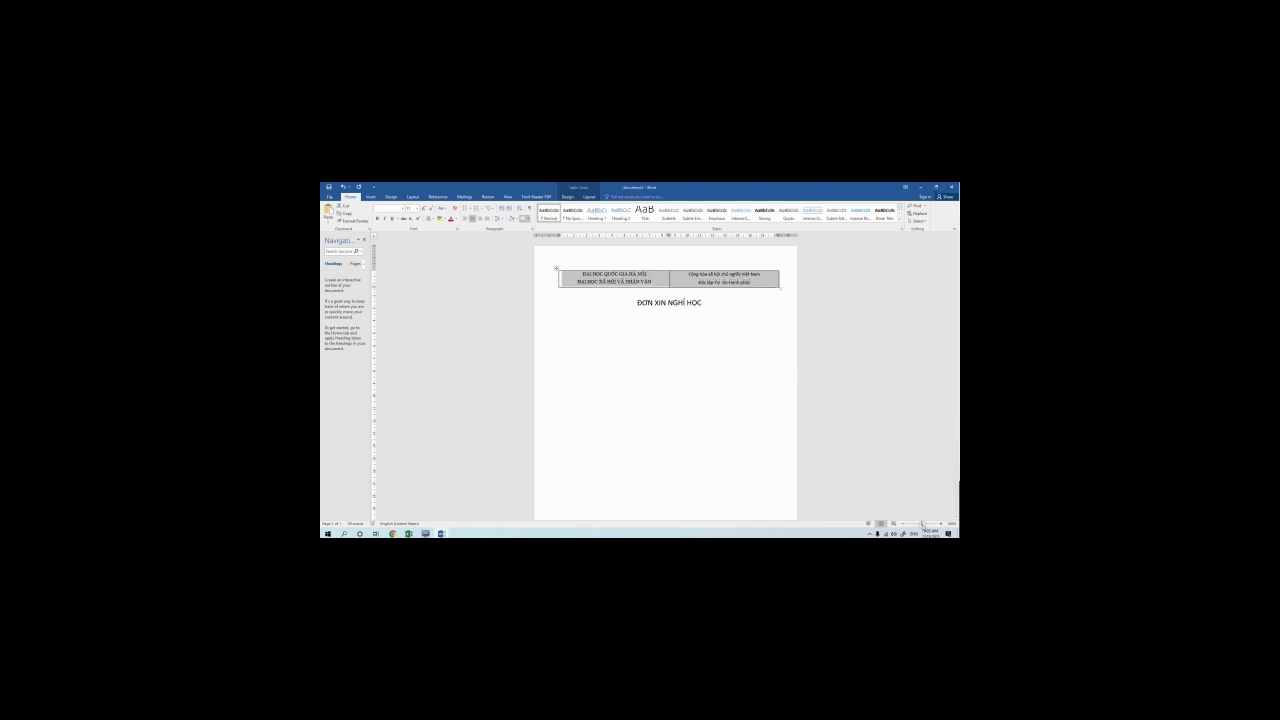
Step: Zoom in, reselect the header table and re-confirm its paragraph settings
drag(922, 524, 928, 524)
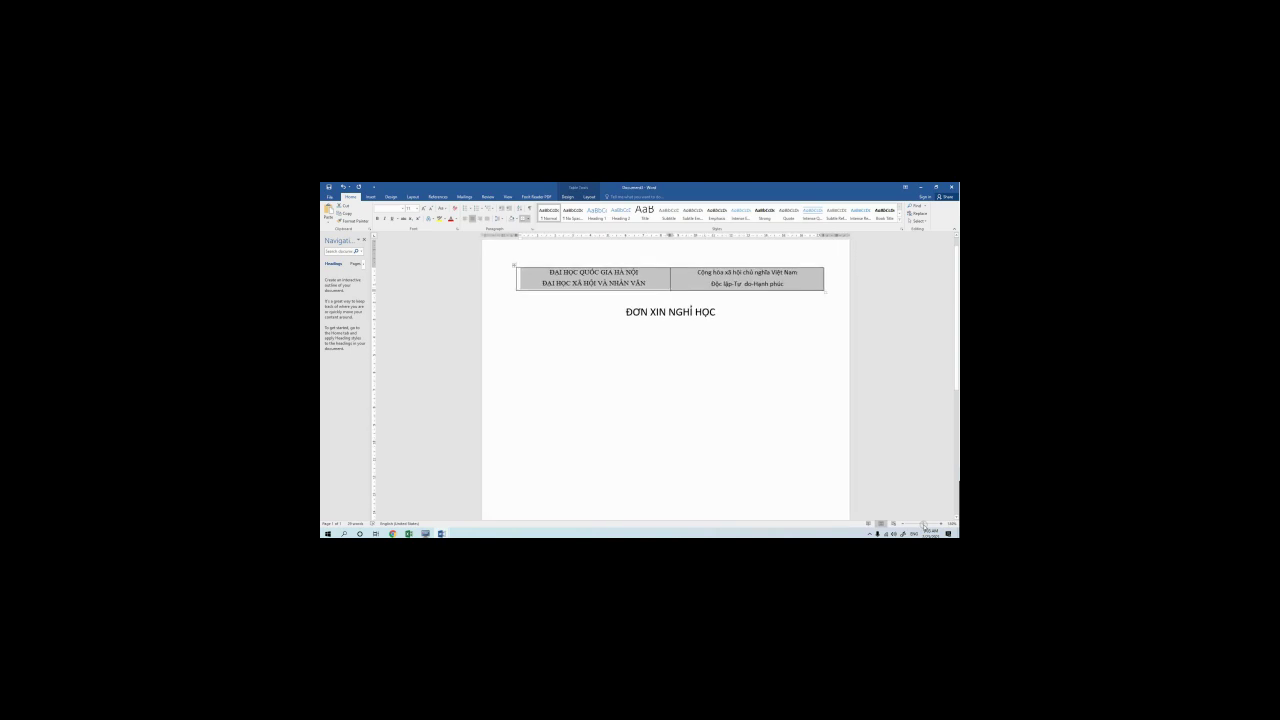
click(553, 277)
drag(548, 270, 700, 281)
click(531, 229)
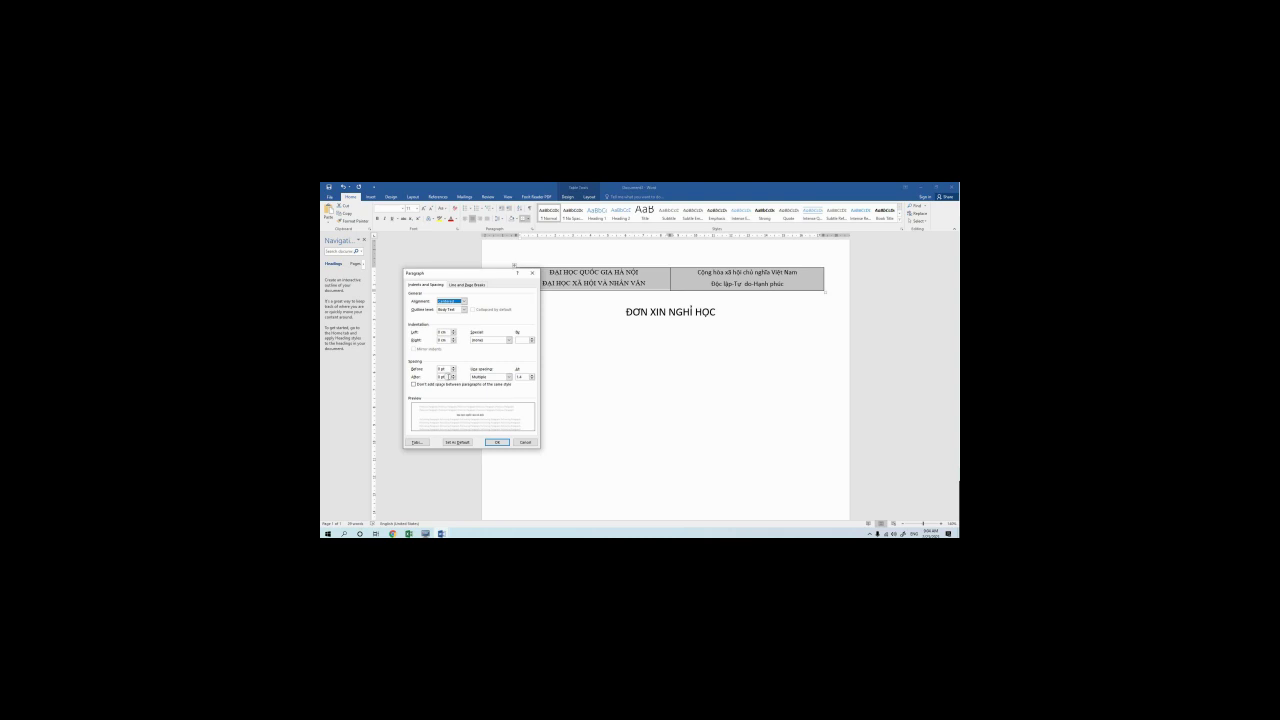
click(497, 442)
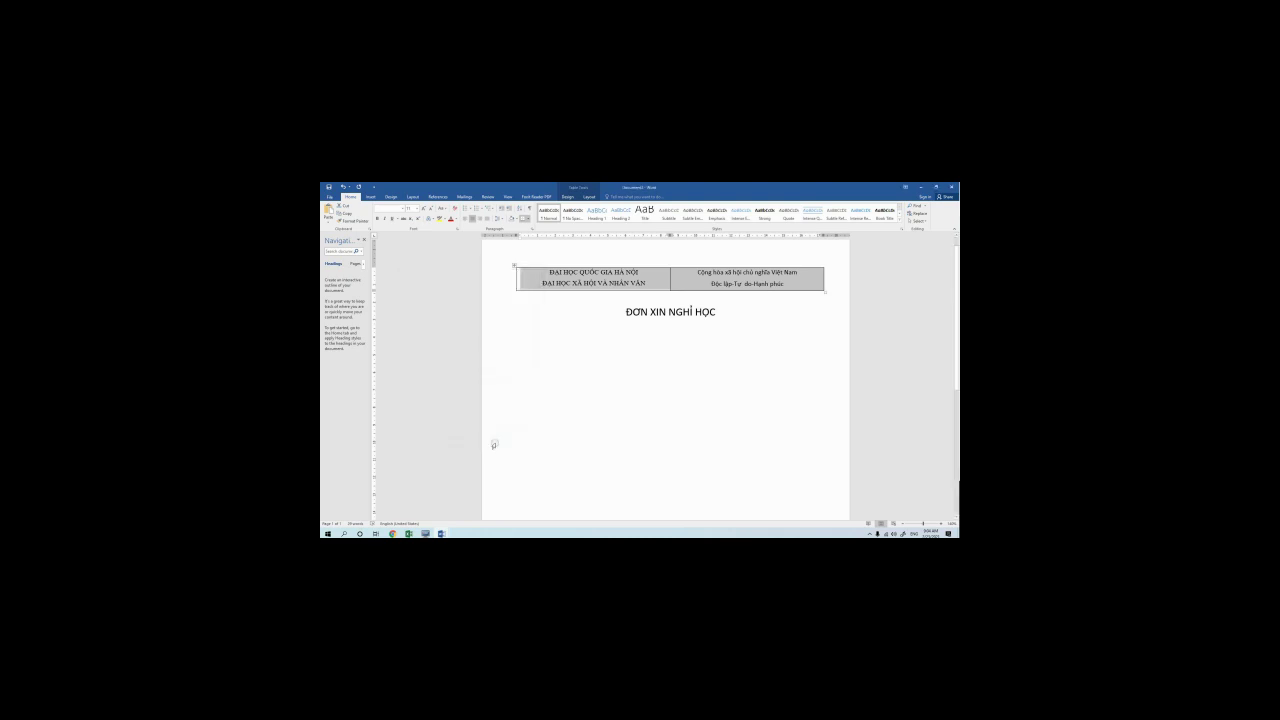
click(652, 280)
Step: Narrow the header's left column and make the right cell's text larger Times New Roman
drag(669, 281, 632, 287)
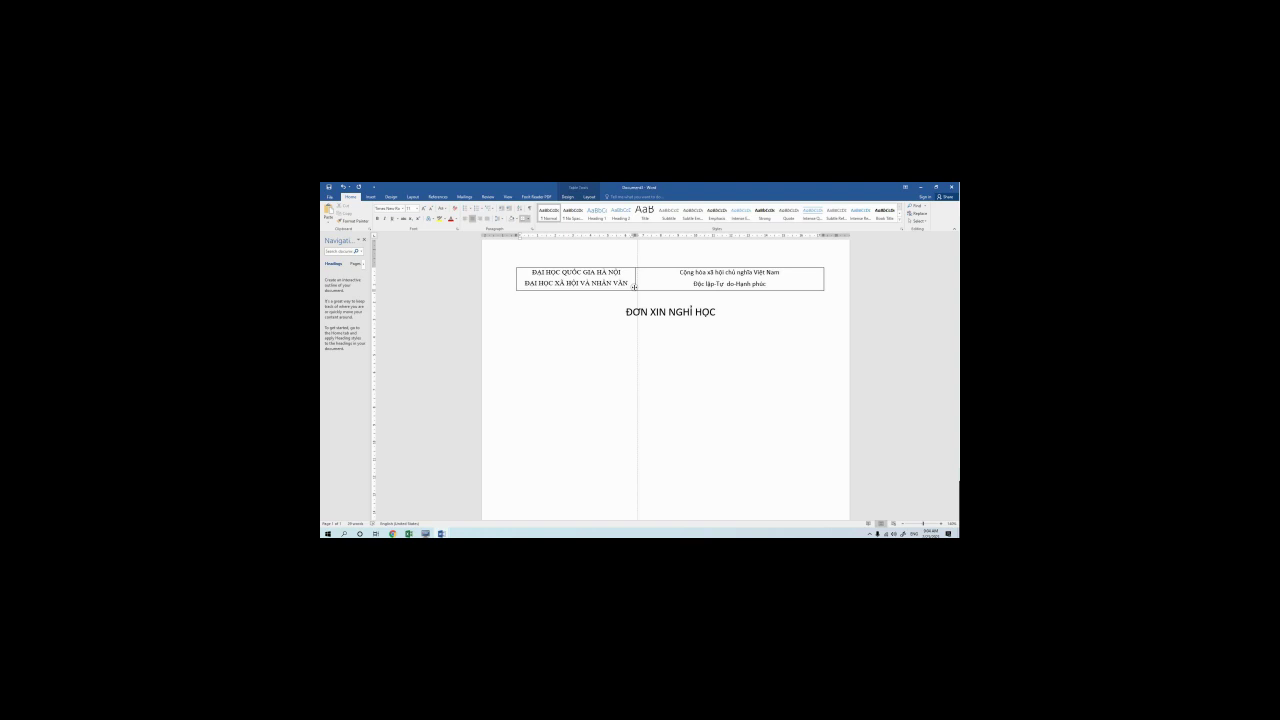
drag(675, 272, 764, 285)
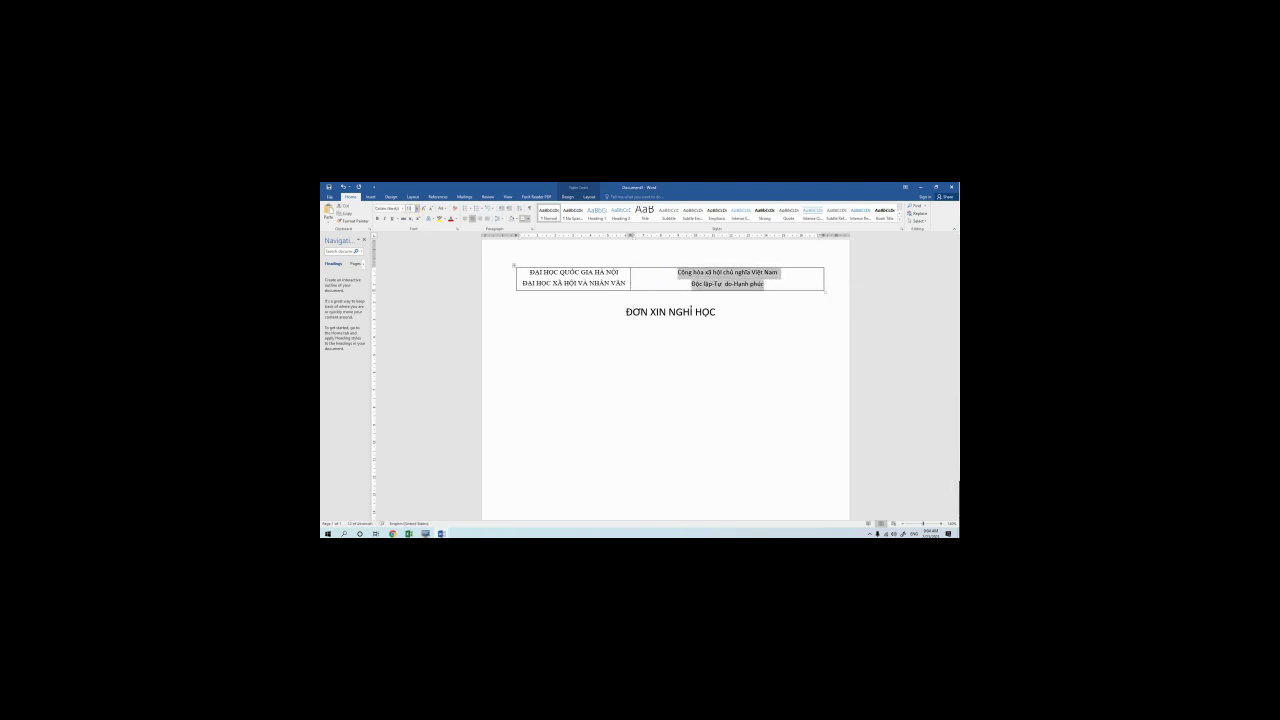
click(415, 208)
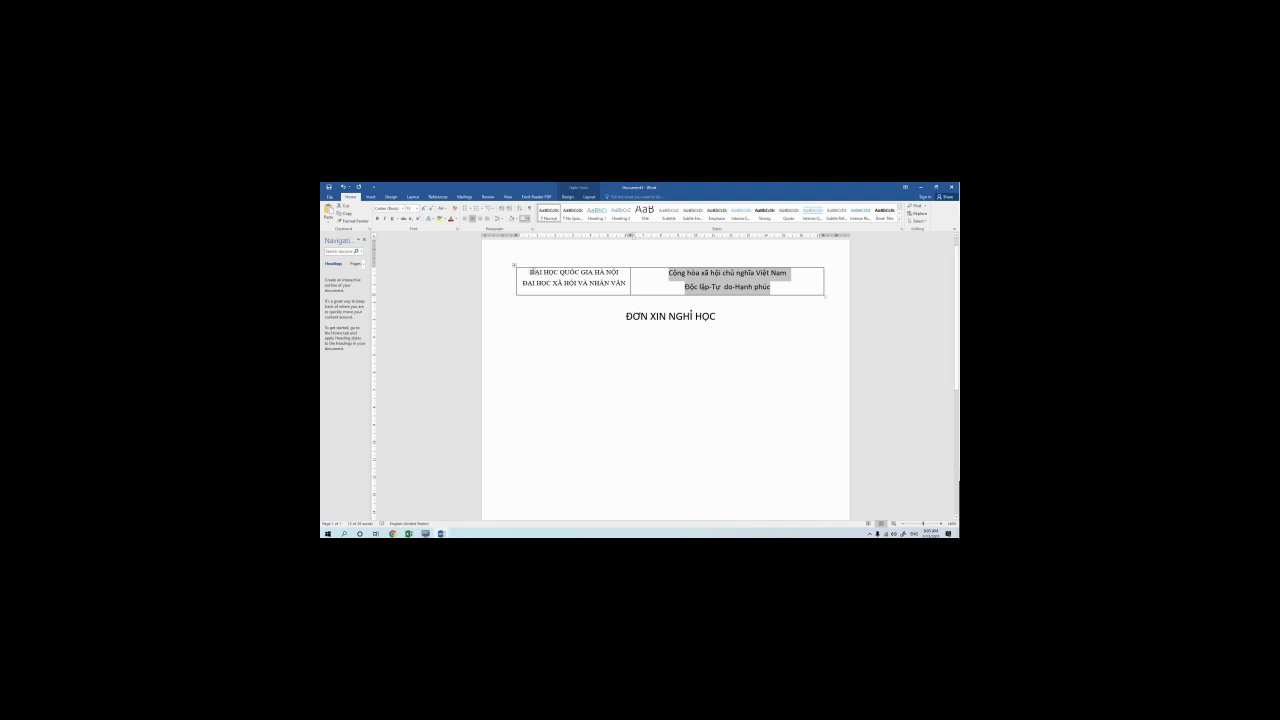
click(404, 208)
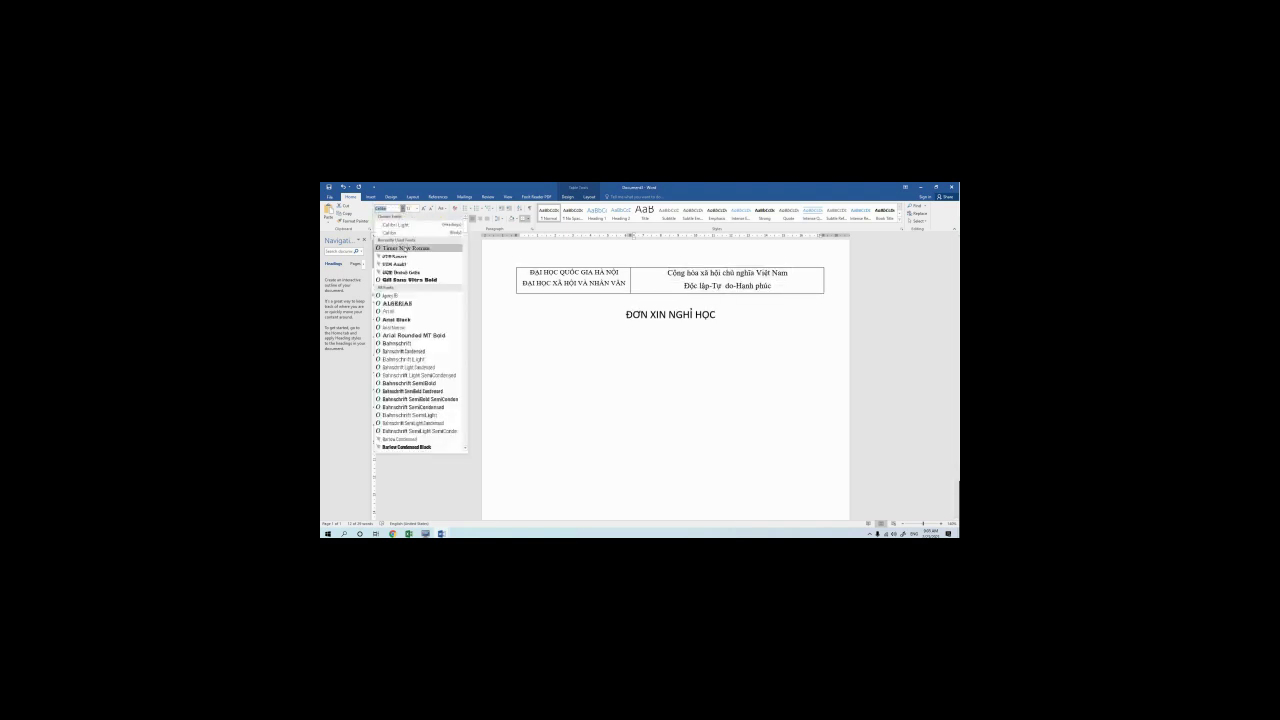
click(406, 247)
Step: Make the title ĐƠN XIN NGHỈ HỌC bold Times New Roman
drag(626, 315, 720, 316)
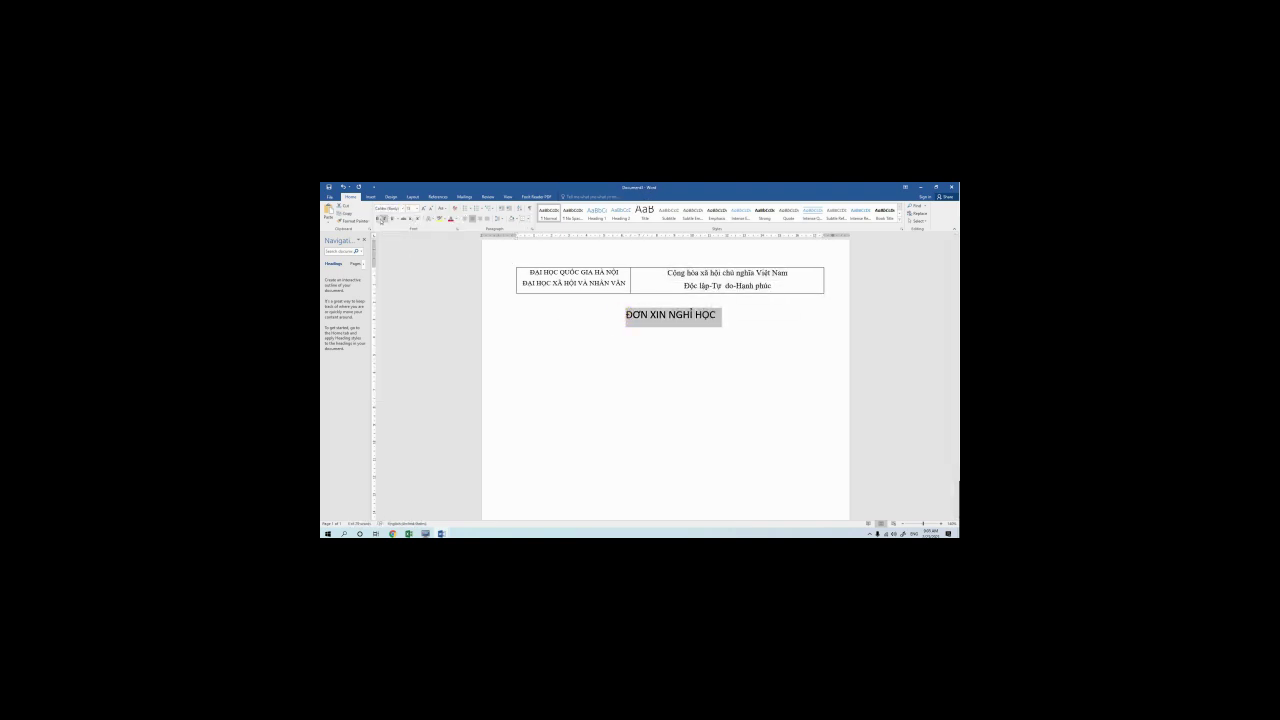
click(404, 208)
click(400, 249)
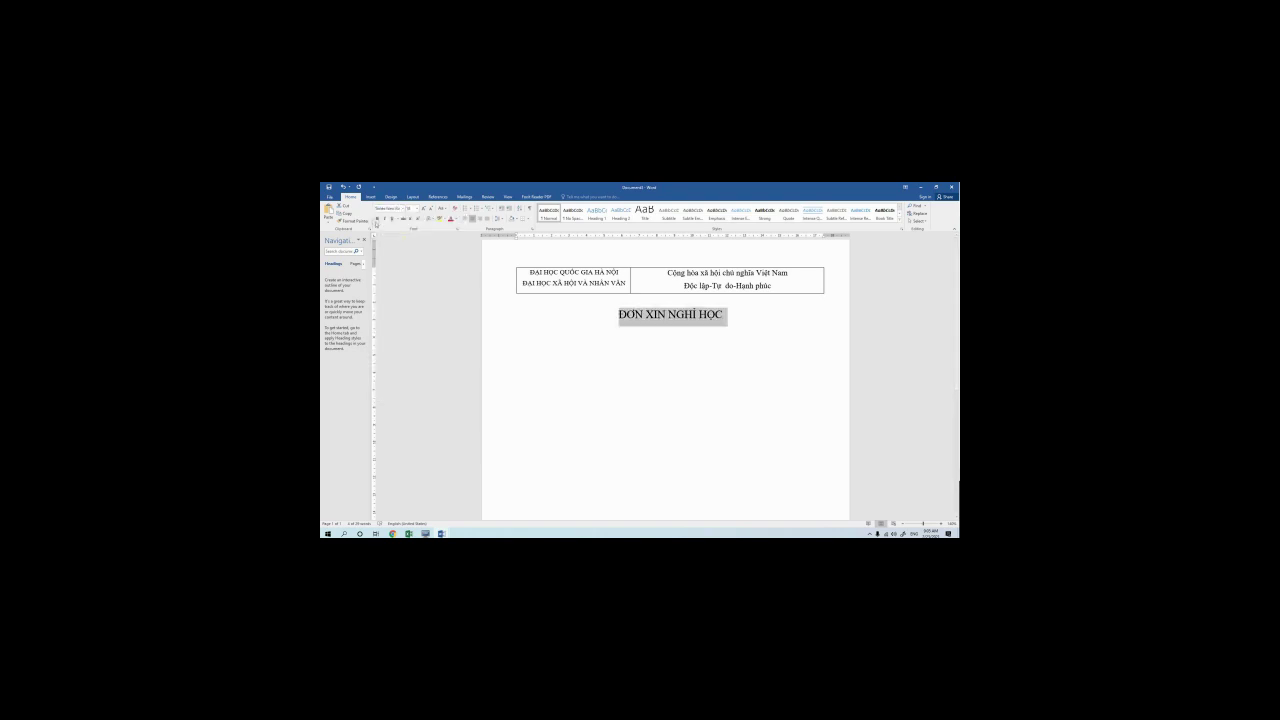
click(377, 219)
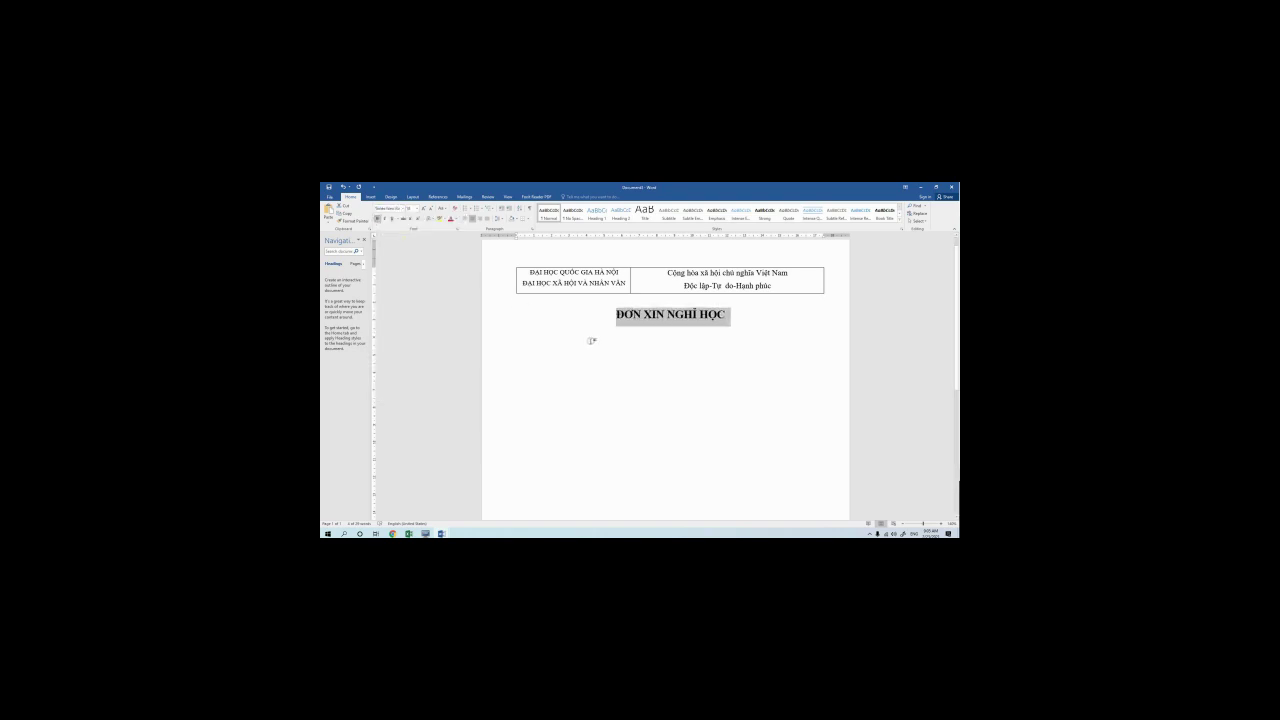
click(637, 345)
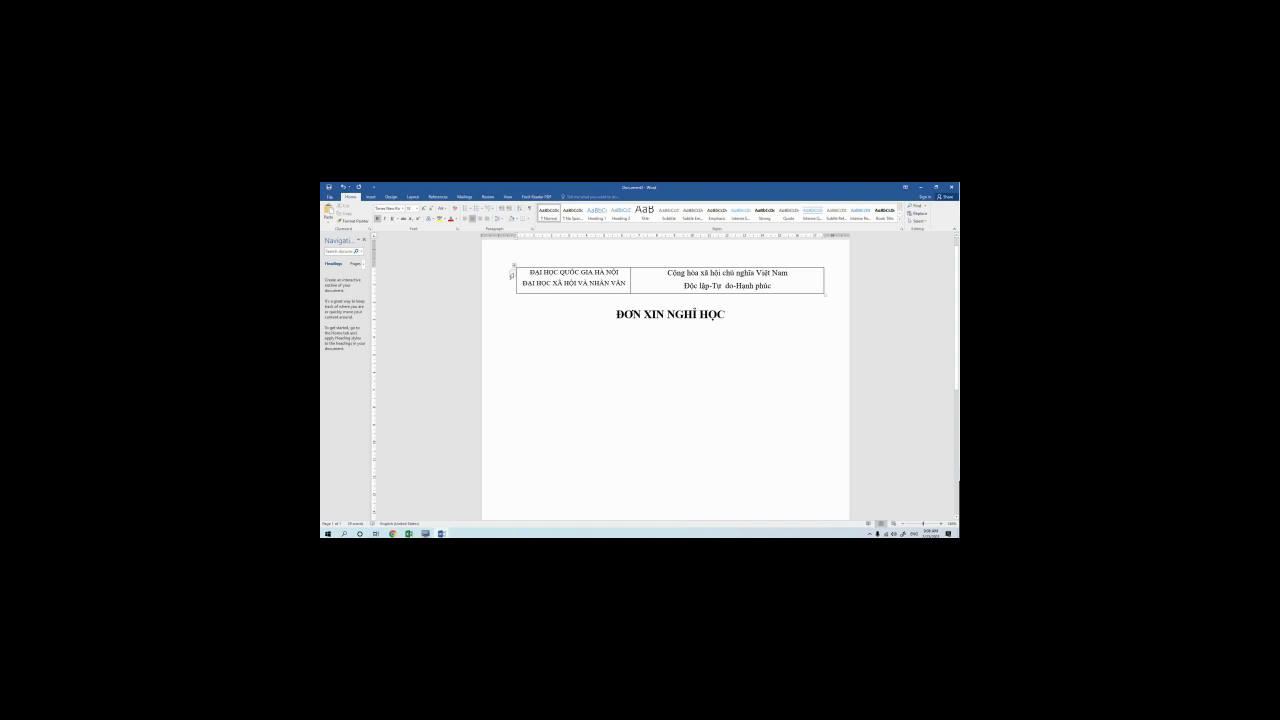
Step: Apply No Border to the whole two-column header table
click(514, 266)
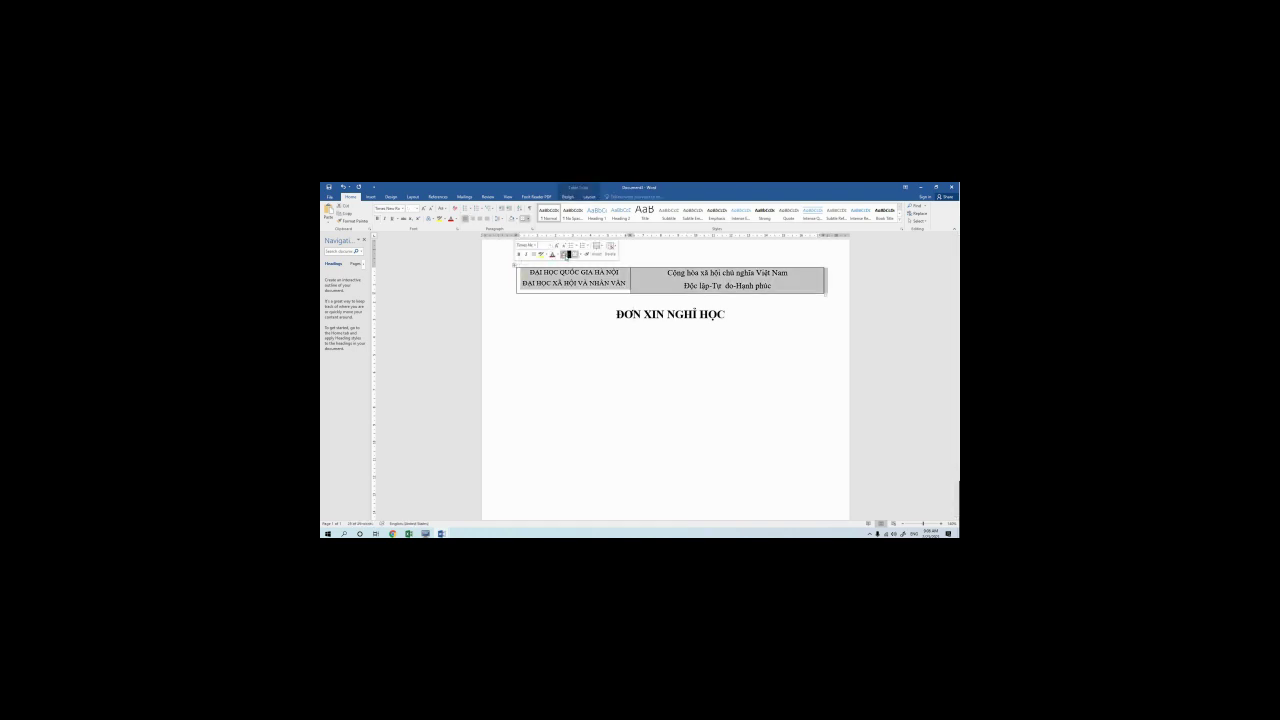
click(576, 254)
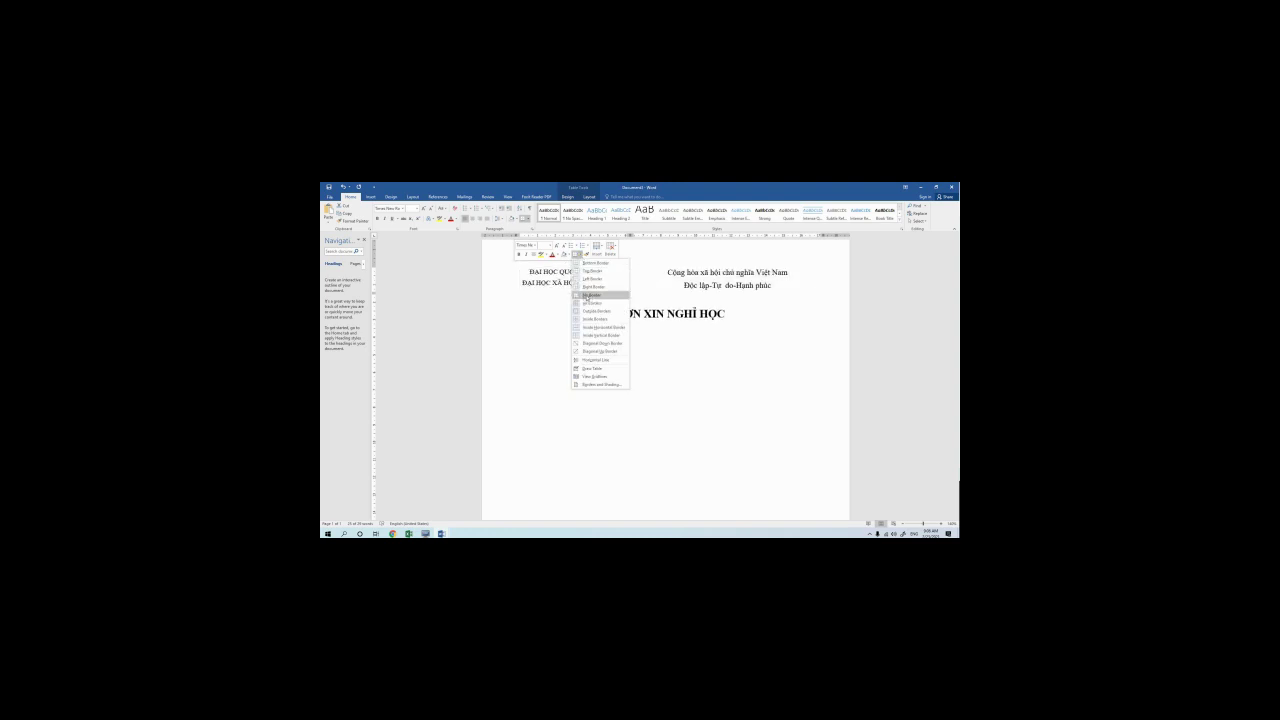
click(586, 295)
click(567, 324)
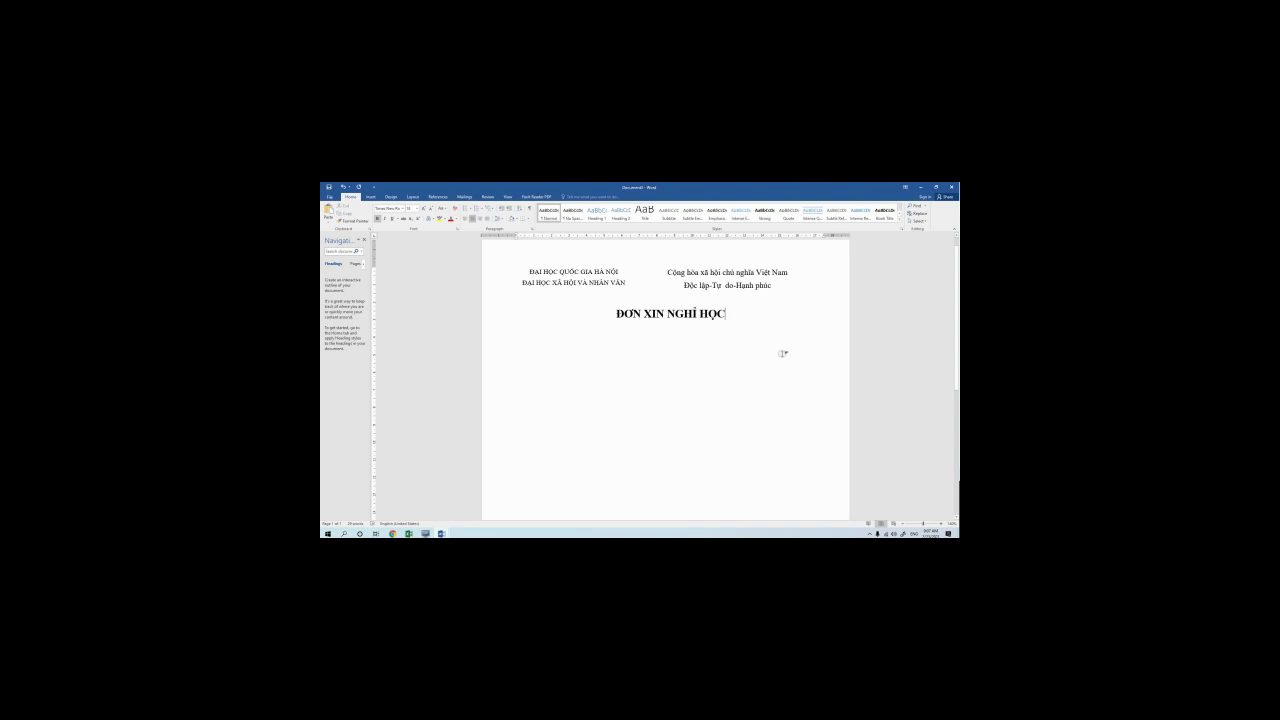
Step: Add a hyphen before 'Hạnh phúc' in the motto line
click(731, 286)
text(-)
click(713, 285)
click(708, 285)
click(731, 285)
click(774, 317)
Step: Italicize the two right header lines, then toggle italic back off so they are upright
drag(667, 272, 776, 288)
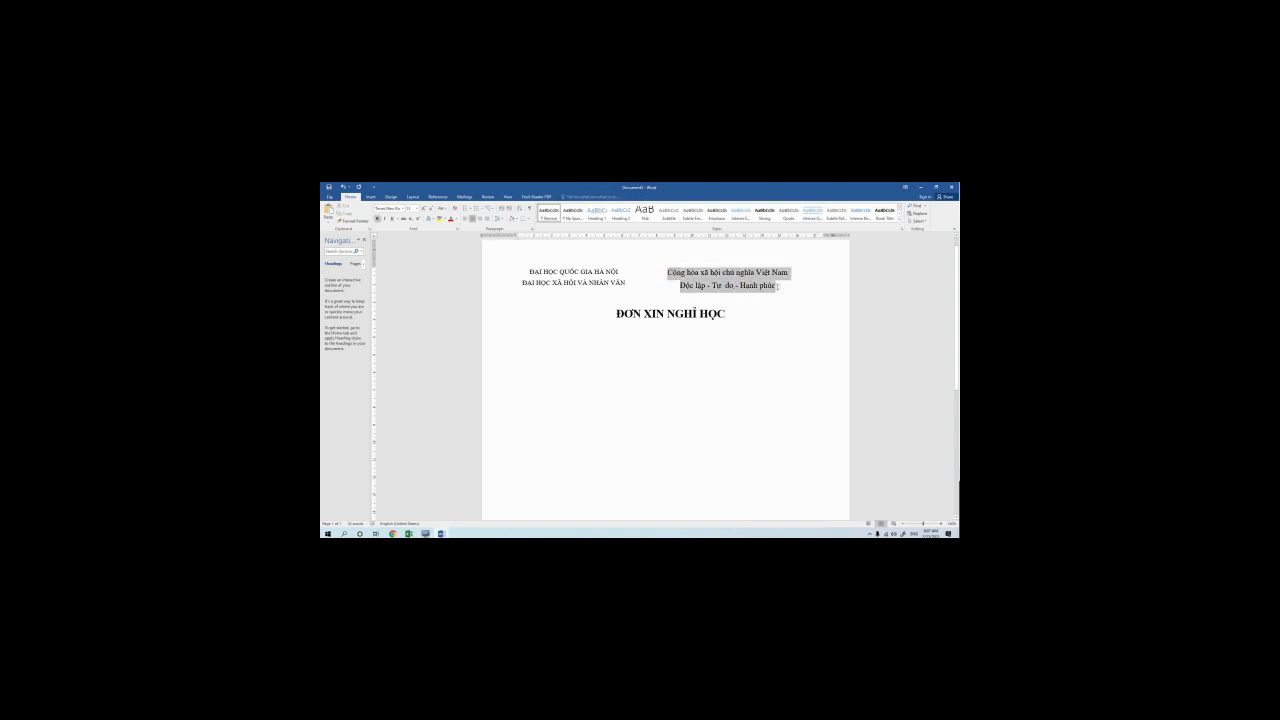
click(385, 219)
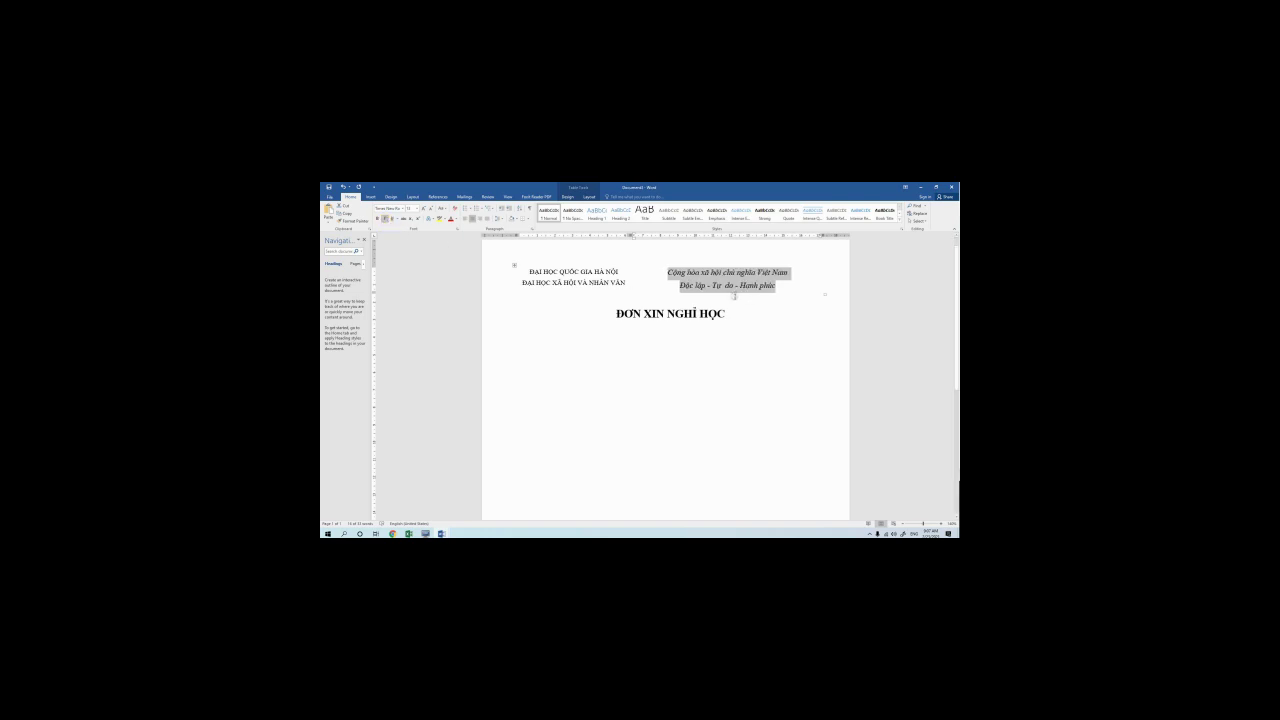
click(723, 318)
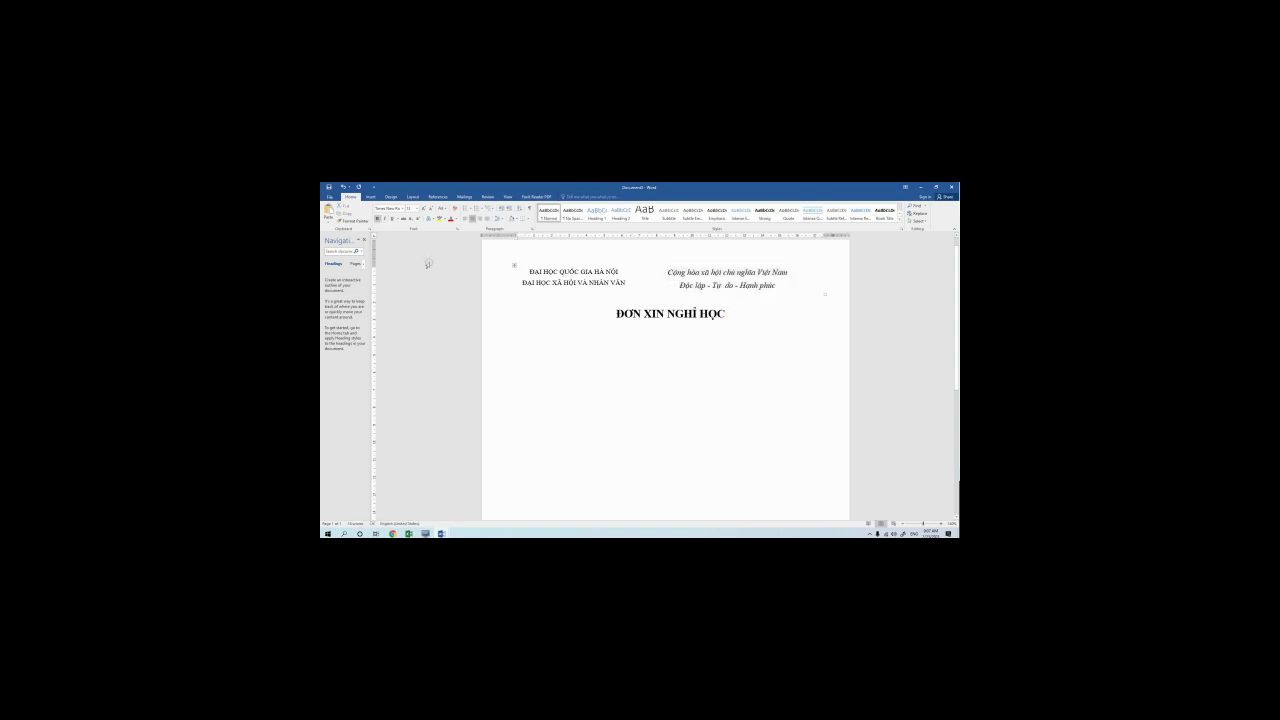
drag(667, 271, 775, 289)
click(384, 219)
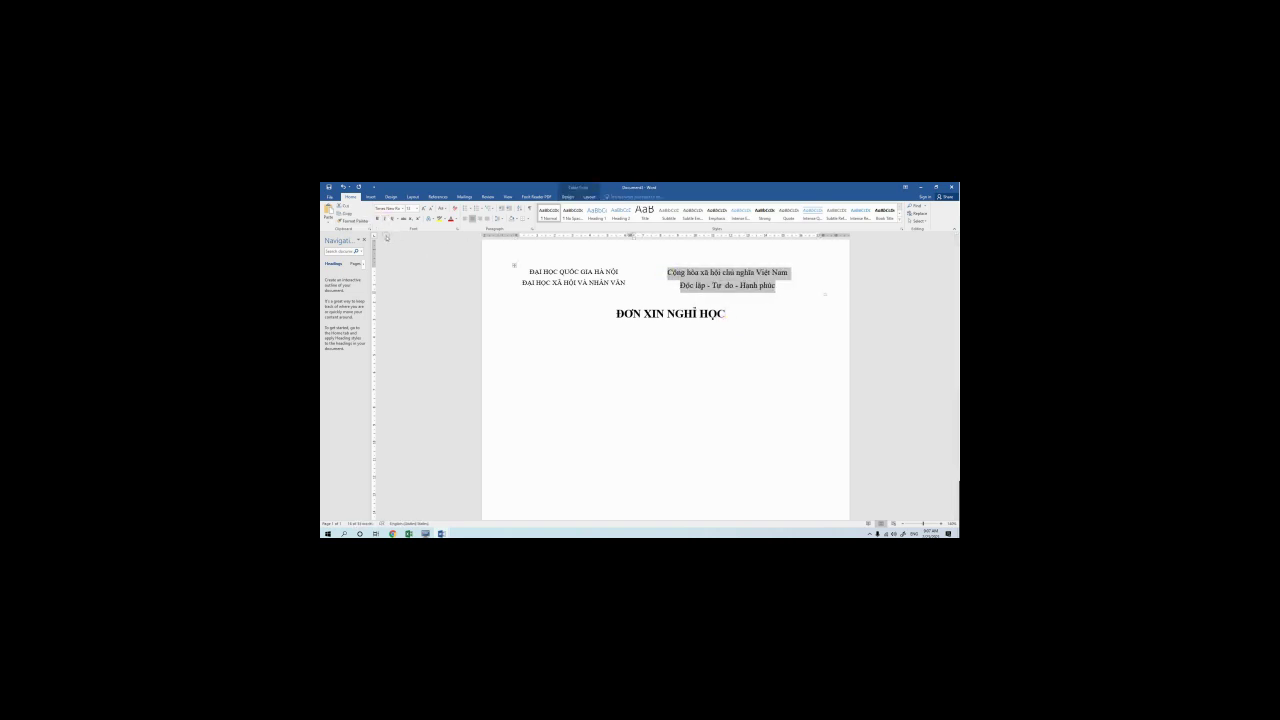
click(384, 219)
click(384, 219)
click(726, 314)
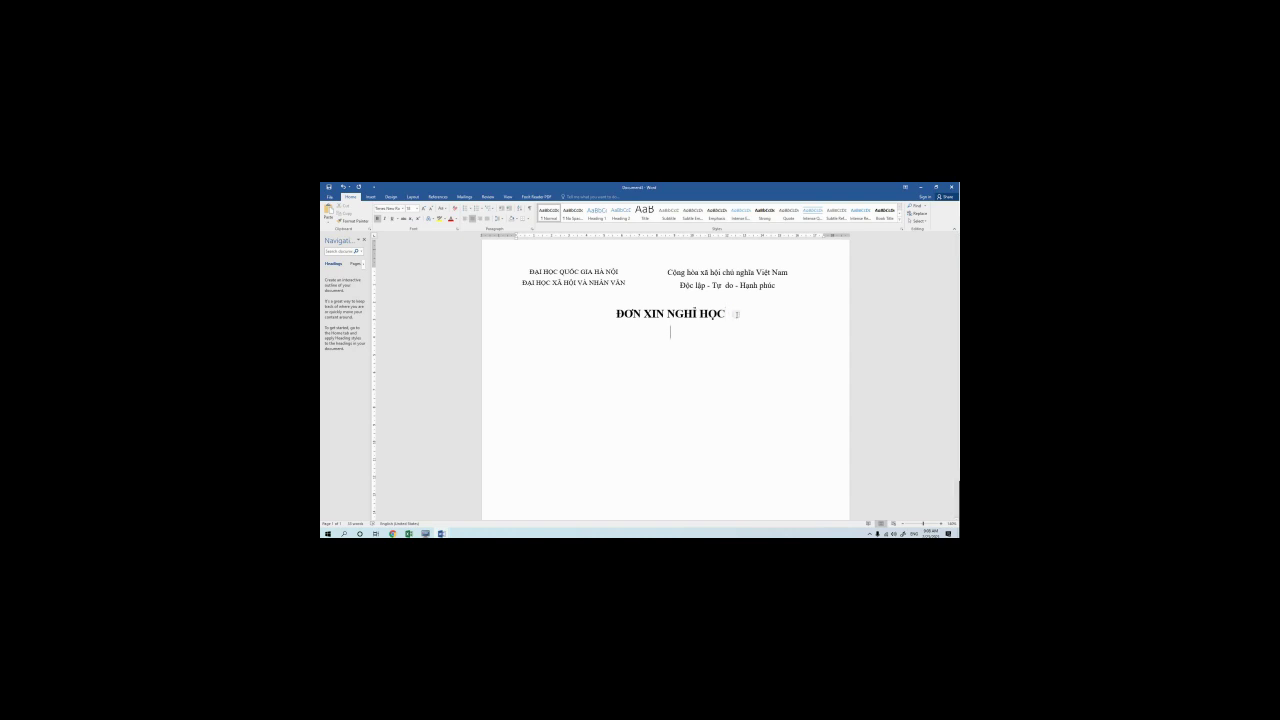
Step: Add a left-aligned, non-bold 'Kính gửi' line below the title with a new font size
click(464, 220)
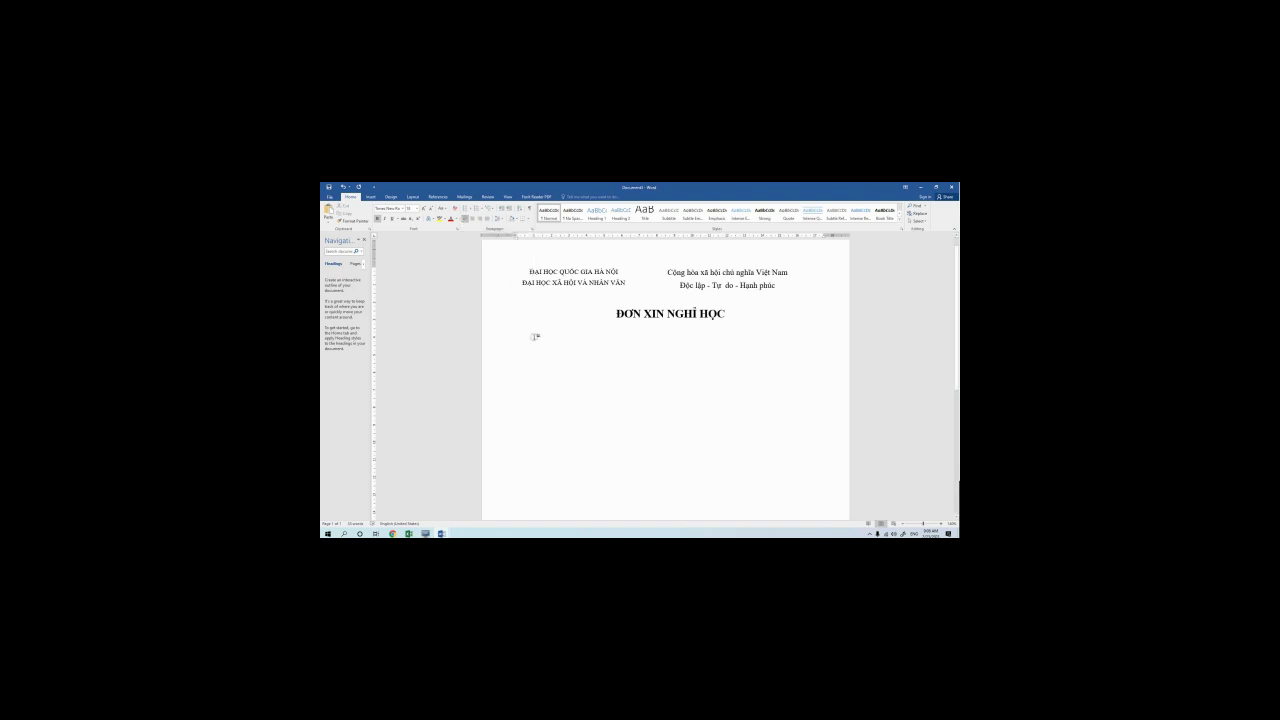
text(Kính gửi)
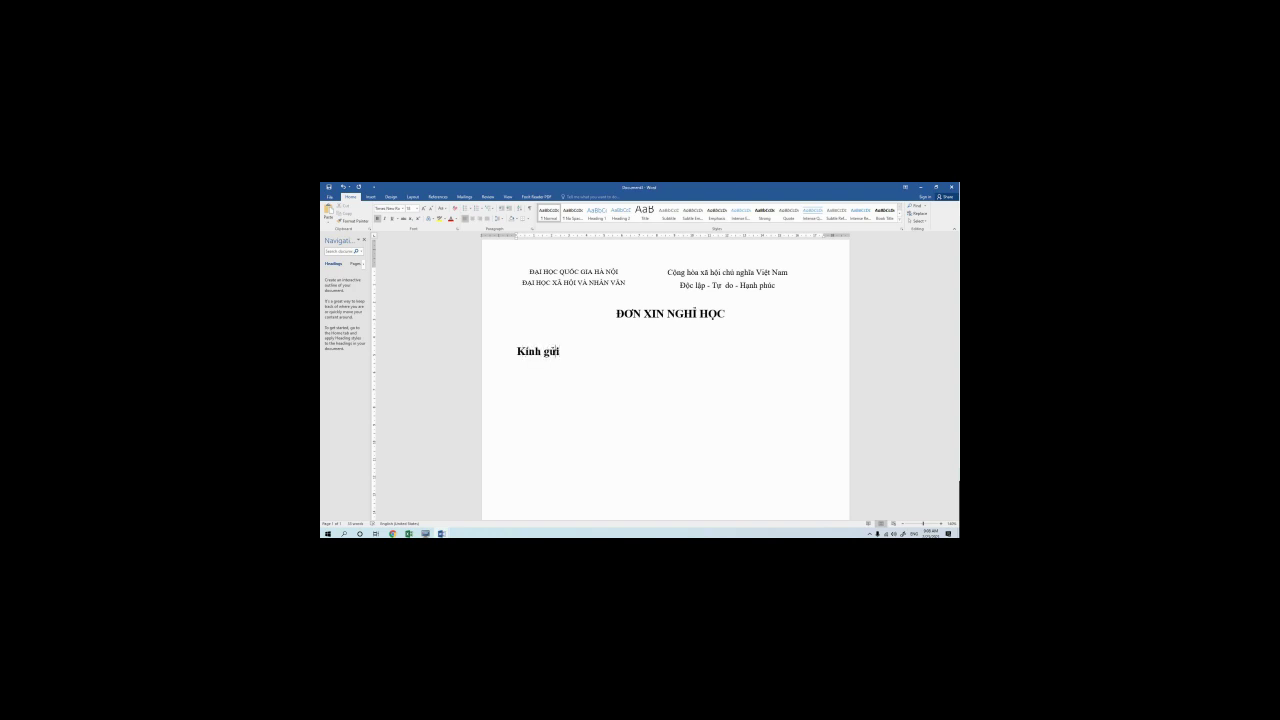
drag(516, 351, 565, 352)
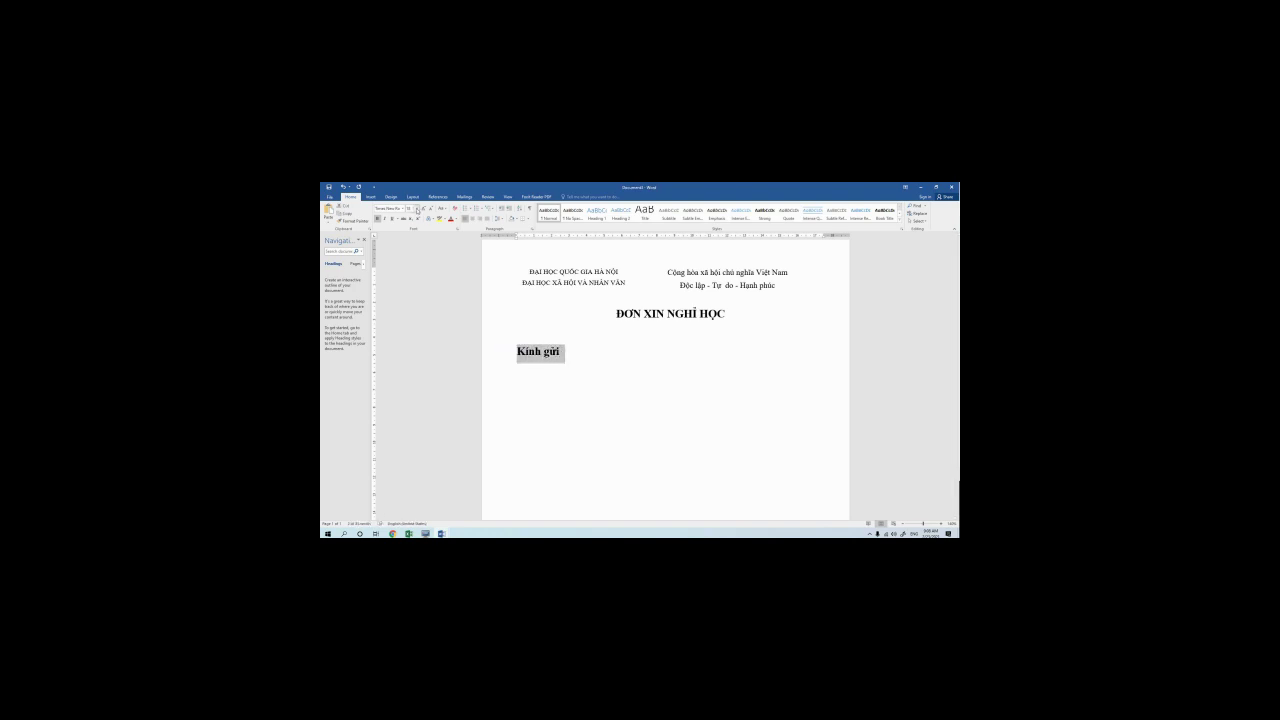
text(1)
key(Return)
click(378, 218)
click(549, 357)
Step: Choose the Left tab type and place a tab stop at 10 cm on the ruler
click(375, 238)
click(375, 238)
click(375, 238)
click(375, 238)
click(375, 238)
click(701, 235)
click(700, 237)
text(:)
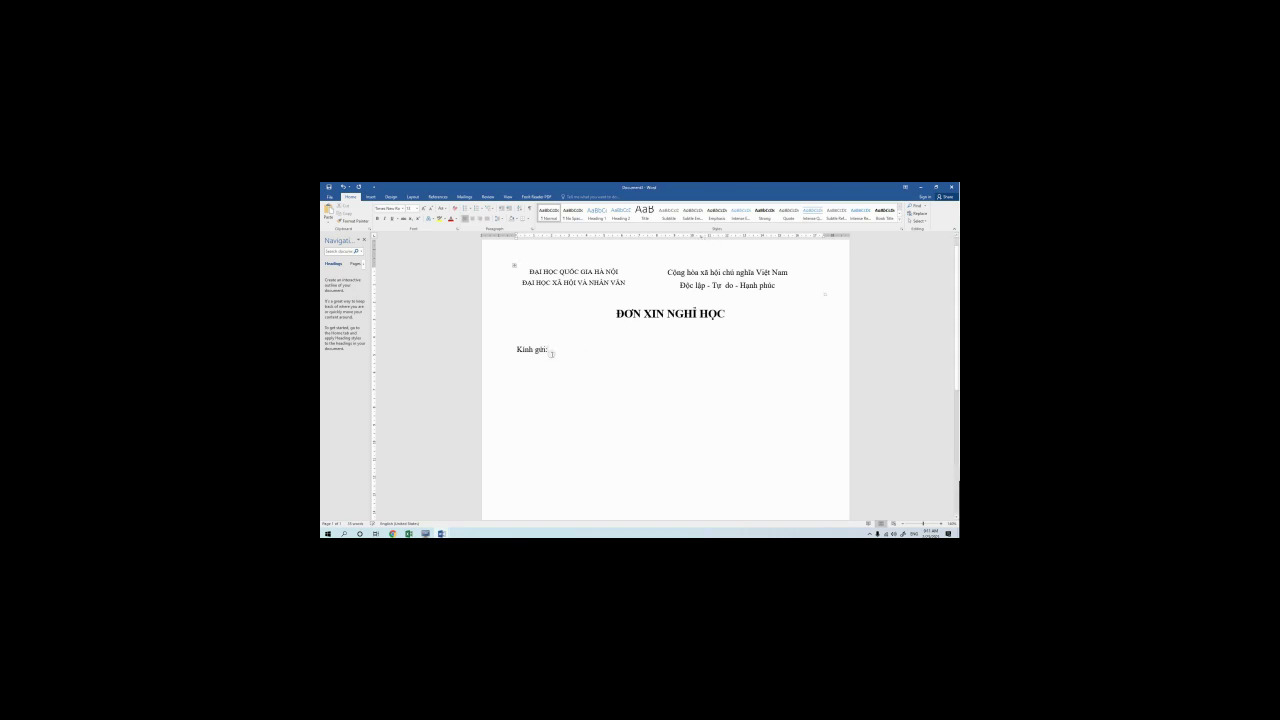
Step: Give the 10 cm tab a dotted leader and fill the line after Kính gửi with dots
click(532, 230)
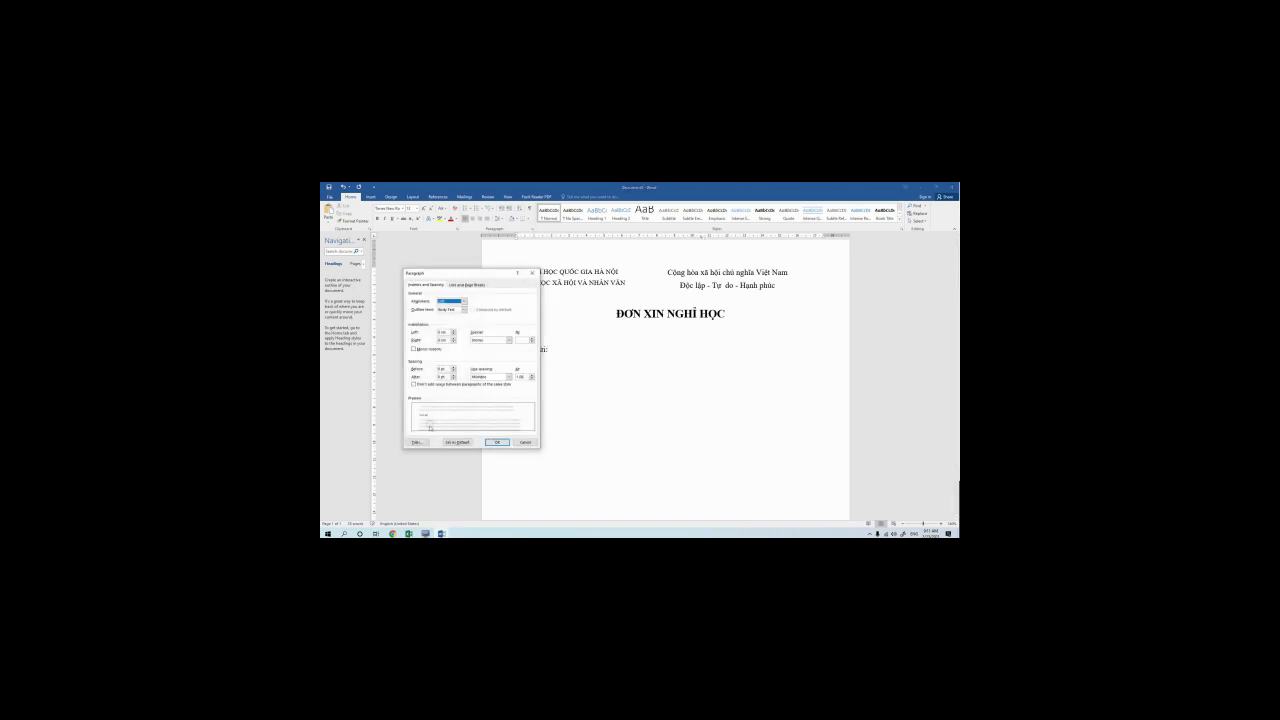
click(419, 445)
drag(661, 301, 757, 321)
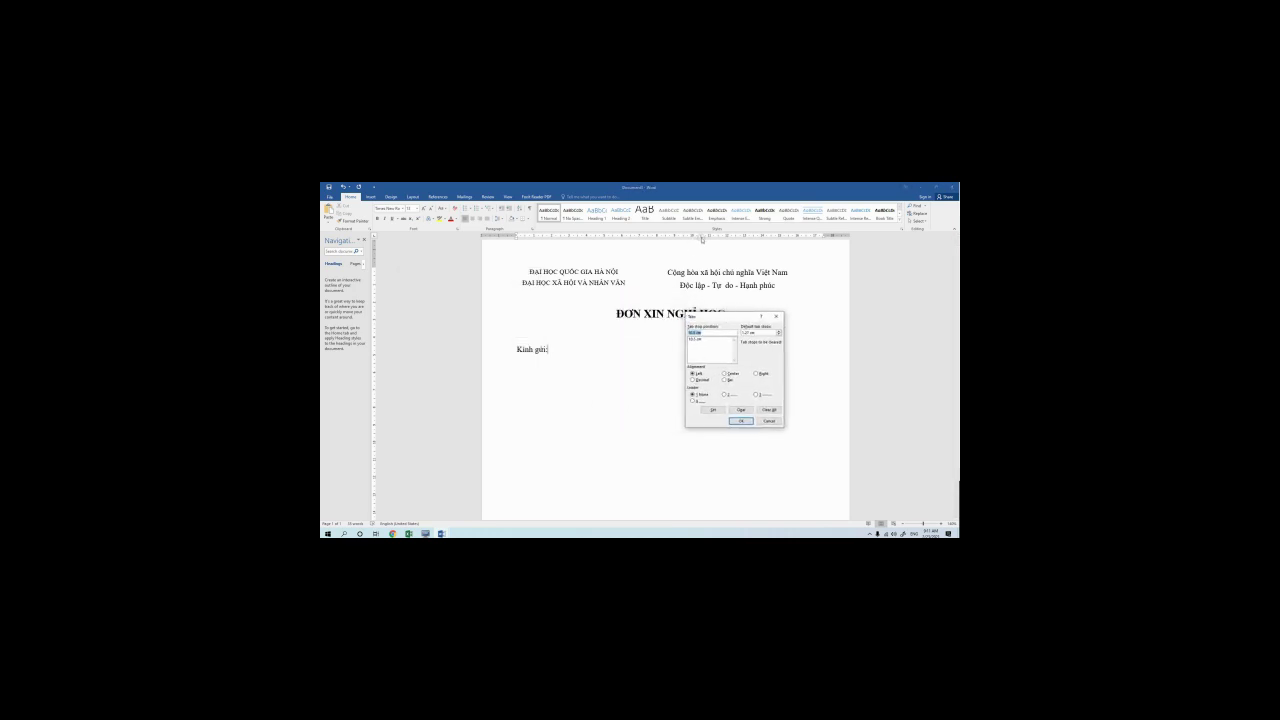
click(732, 396)
click(712, 410)
click(733, 420)
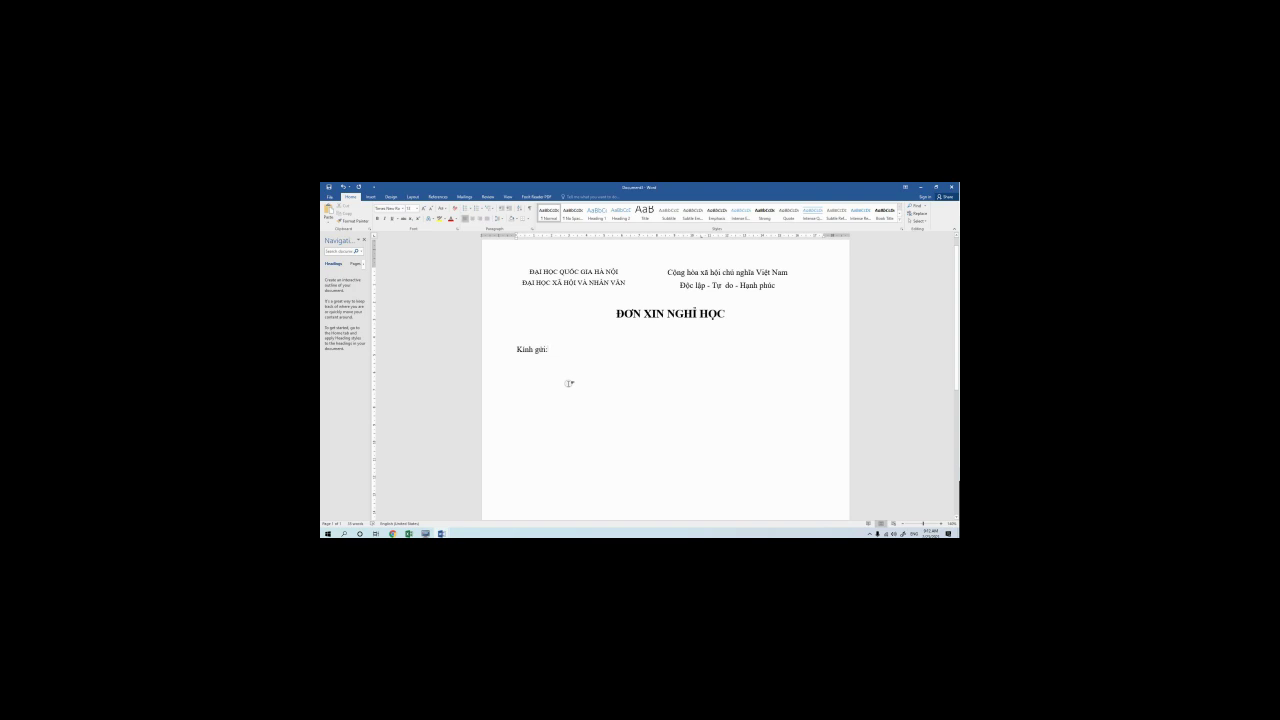
key(Tab)
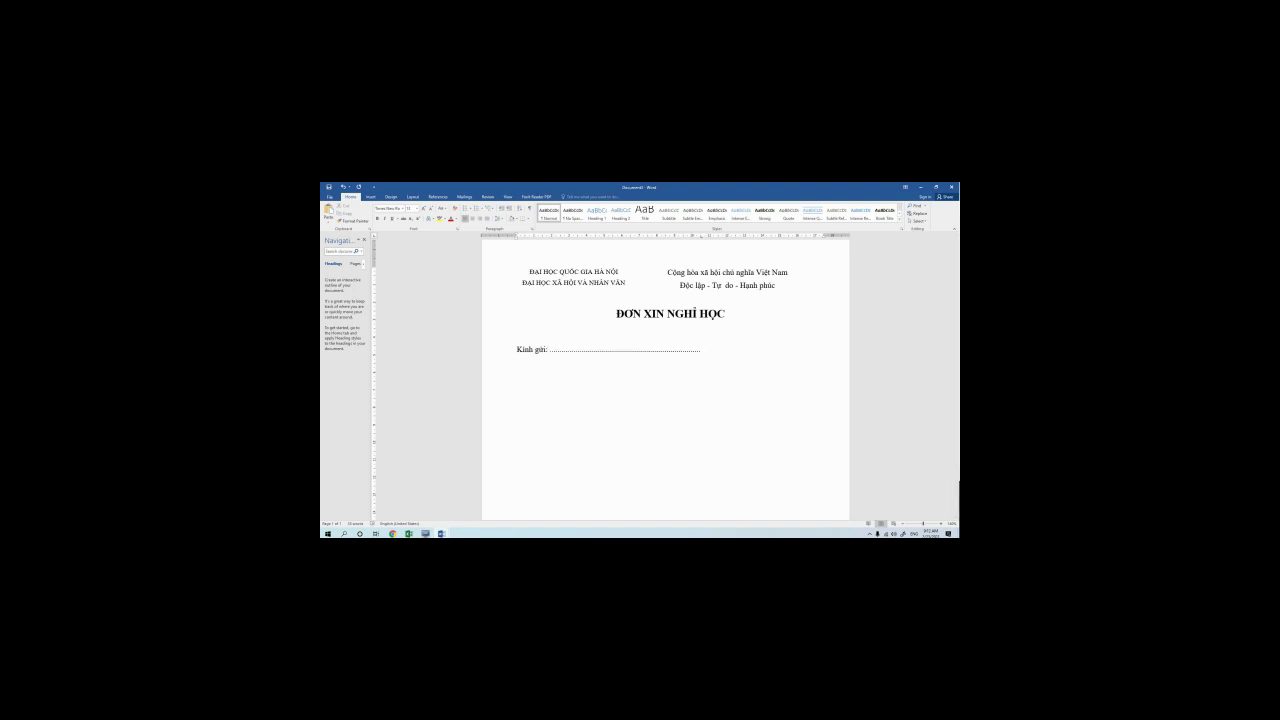
Step: Start a new 'Tên em là' line and try a leader tab, then remove the unwanted leader
key(Return)
text(Tên ẻm là:)
click(702, 237)
click(532, 229)
click(415, 442)
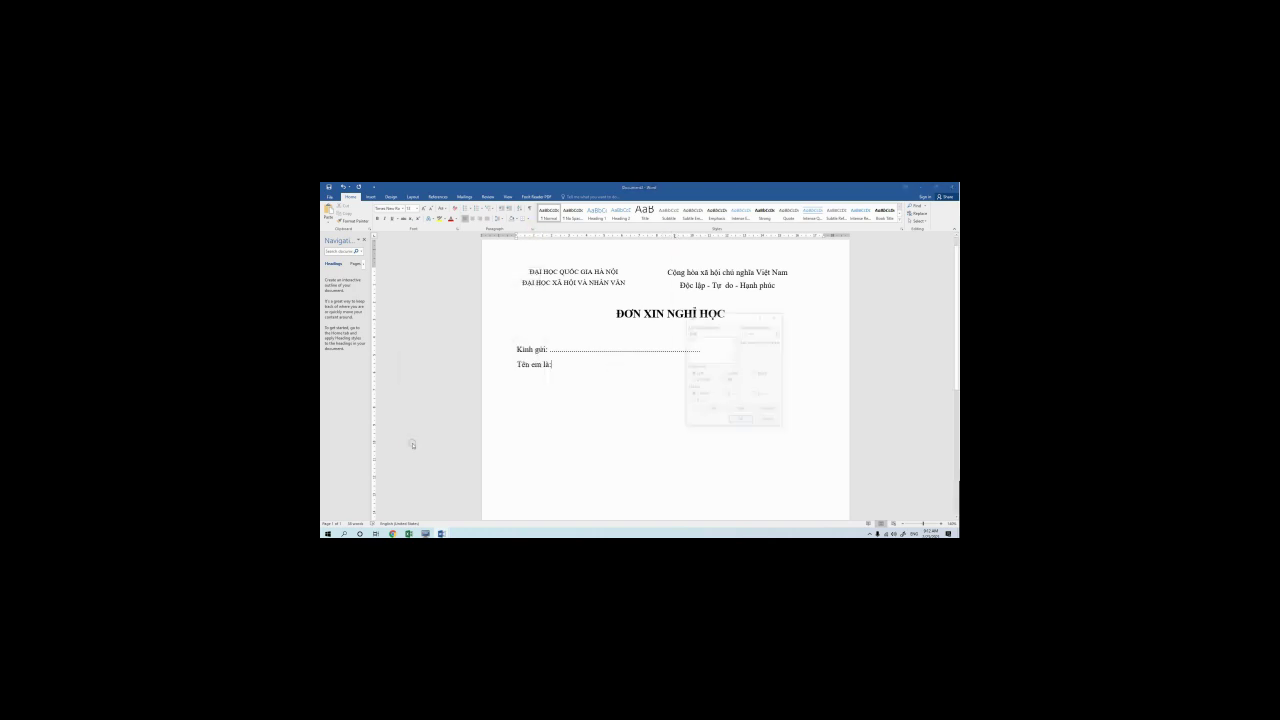
click(714, 409)
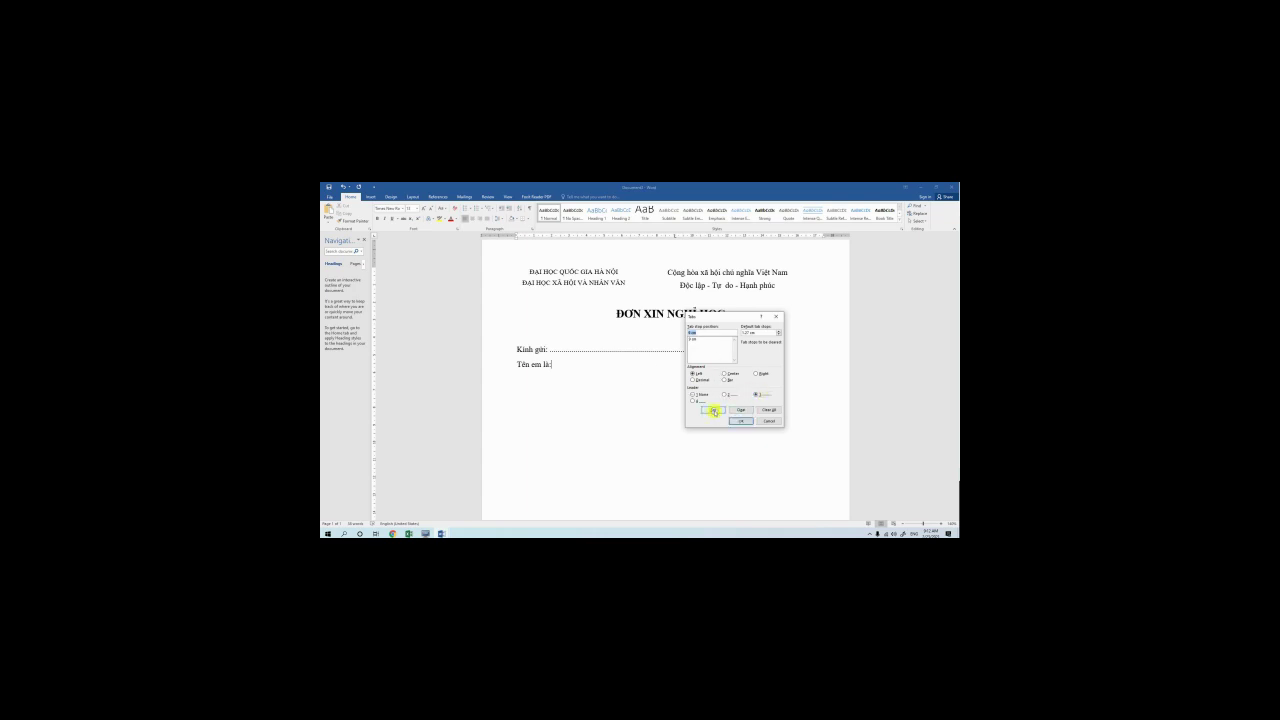
click(739, 420)
key(Tab)
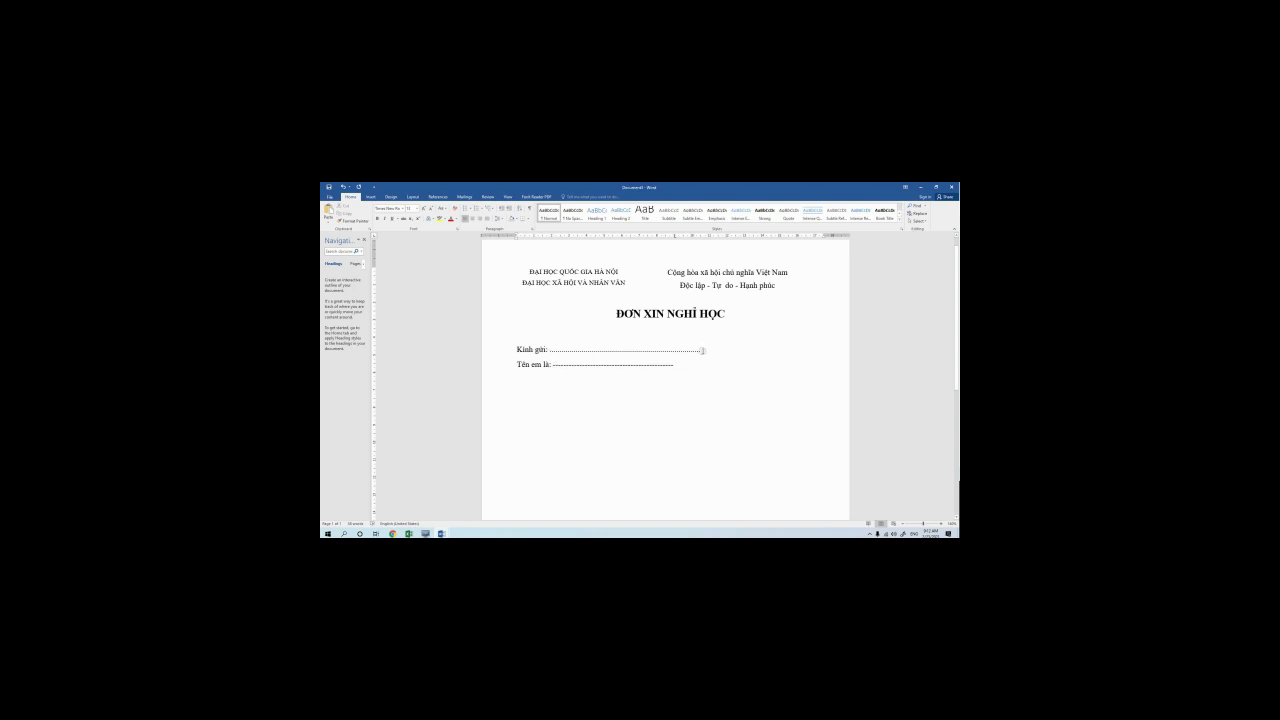
key(BackSpace)
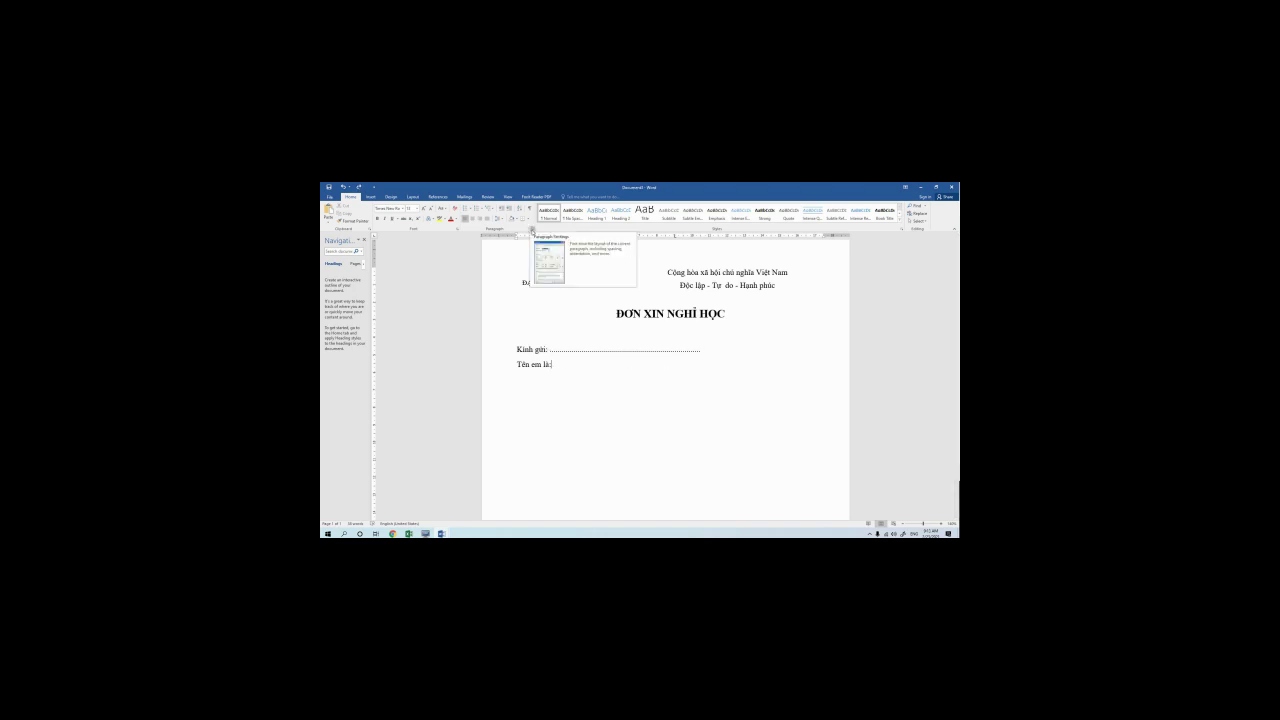
Step: Set a dotted-leader tab stop at 6 cm and fill the Tên em là line with dots
click(532, 228)
click(416, 442)
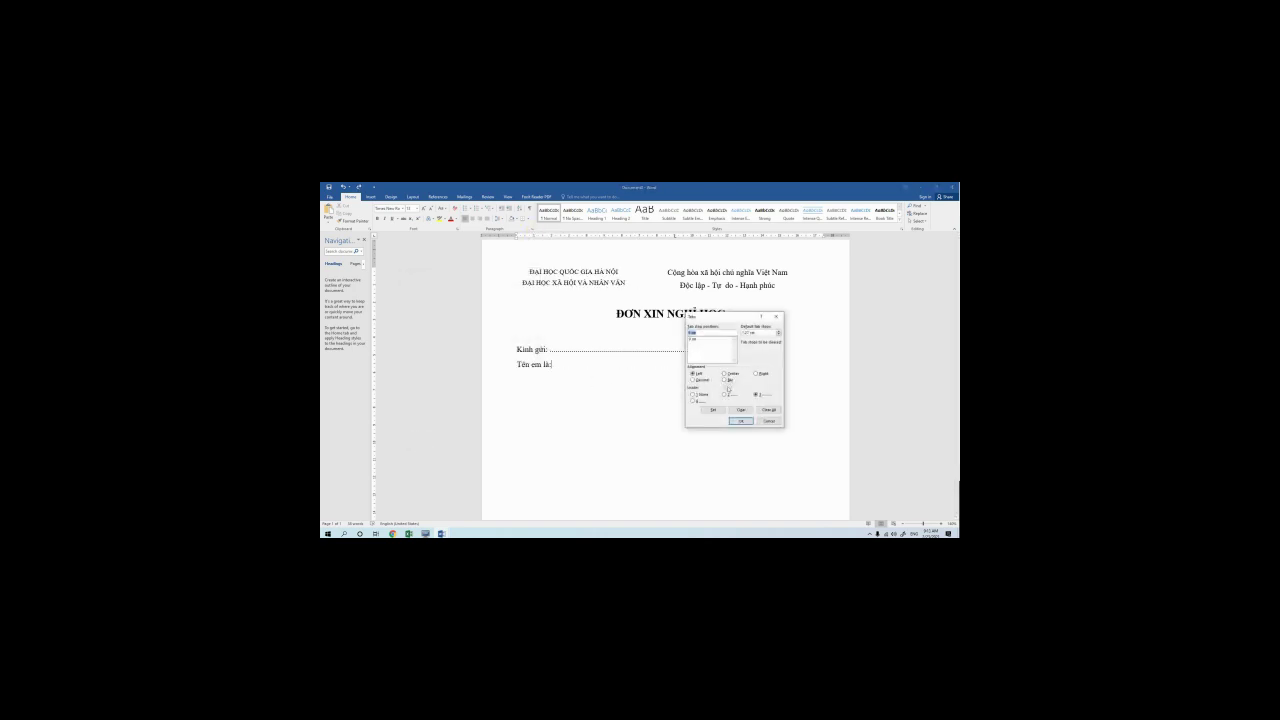
click(713, 410)
click(740, 421)
key(Tab)
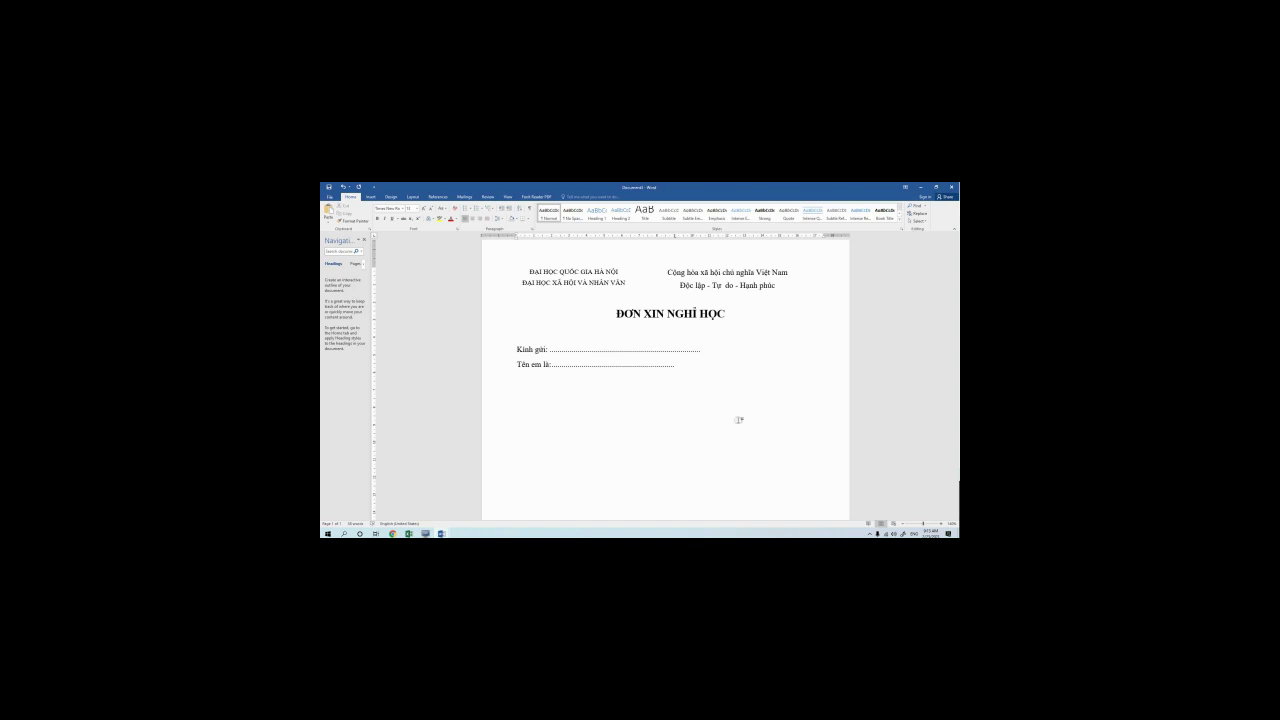
Step: Type the paragraph about catching a cold and fever, asking leave for today, then 'Em xin chân thành cảm ơn!'
text(Do đêm qua em đi học thêm về thì gặp trời mưa, em)
text( bị cảm lạnh và sốt cả đêm)
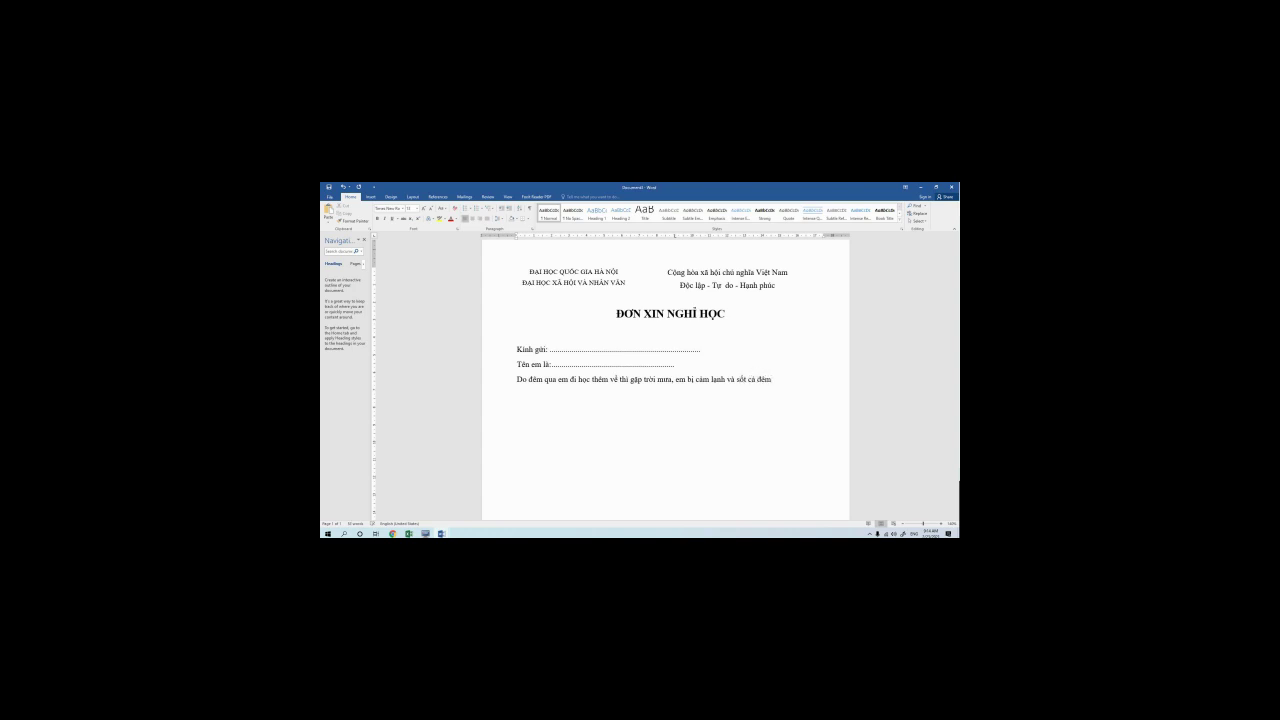
text(au )
text(độ)
text( viêm họng,)
text(sáng nay em có mua thuốc)
text( uống ma)
text(a khỏi, em làm đơn nay)
text( xin phép)
text( Thầy)
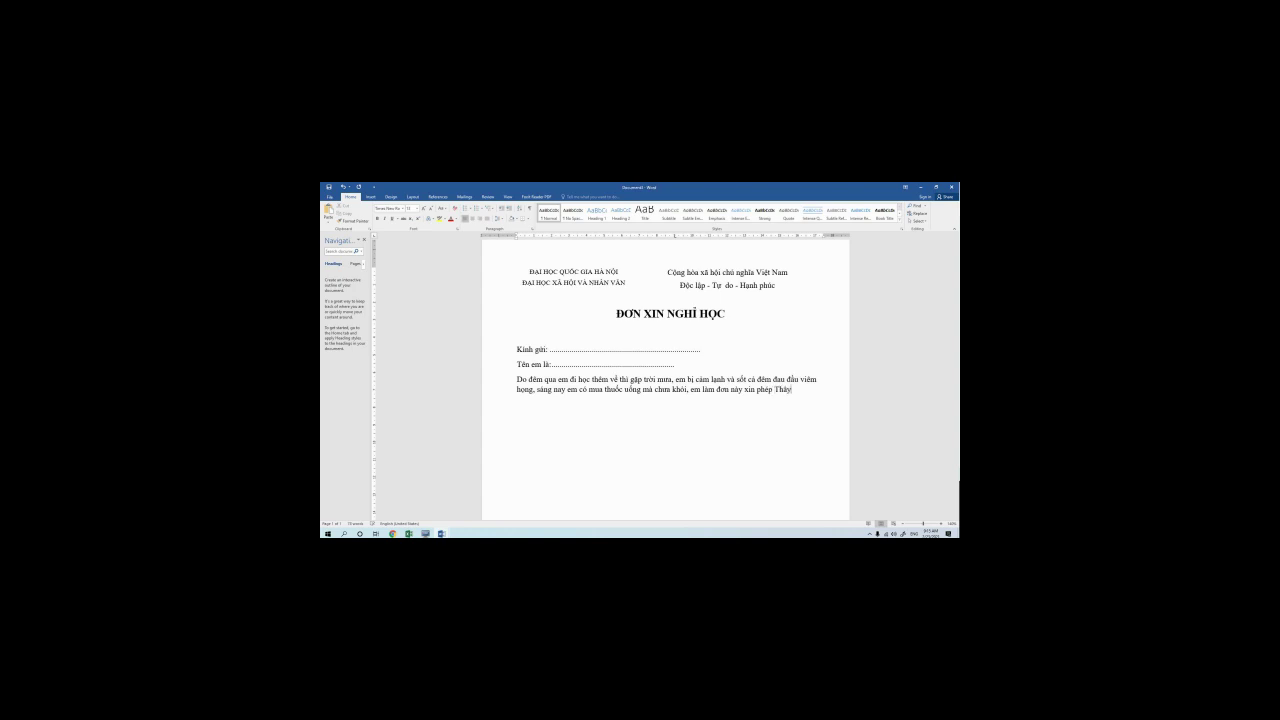
text( (cô))
text( cho em)
text(ược nghỉ b)
text(uổi học ngày h)
text(ôm nay. )
text(Em hứa sẽ)
text( học lại bai)
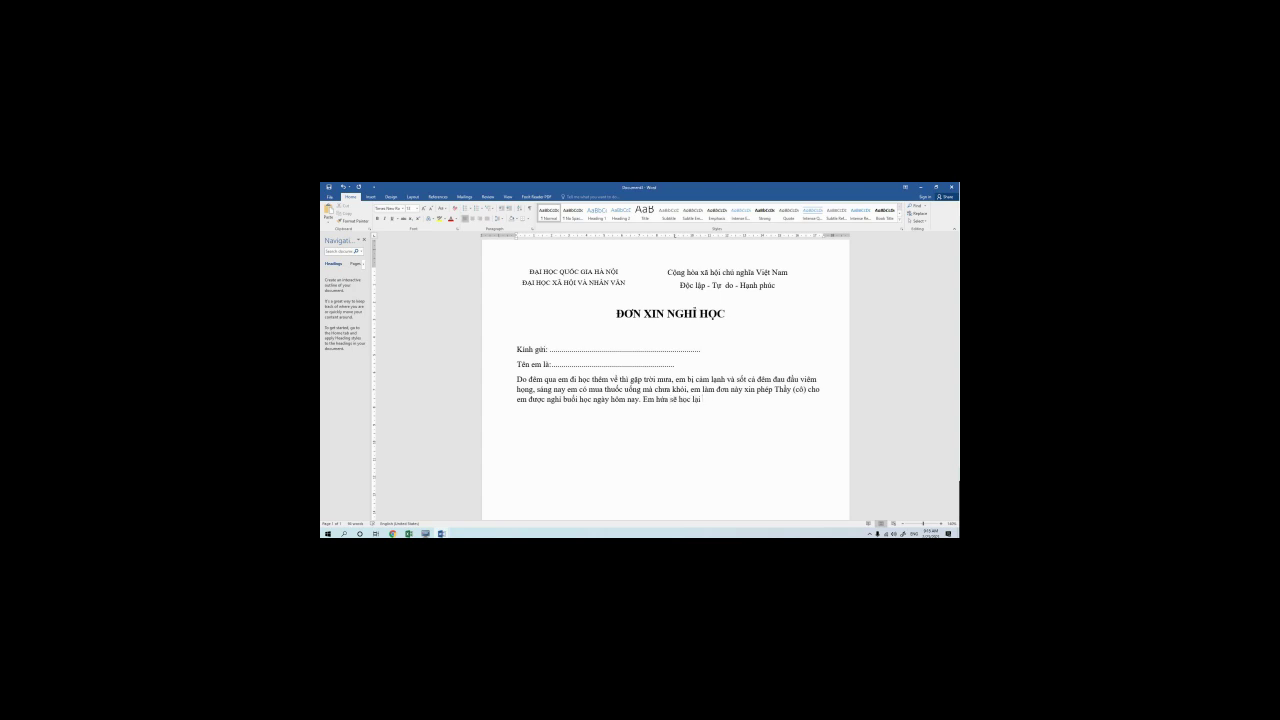
text(hép bài đ)
text(Em xi)
text(n chân thành cam)
text(!)
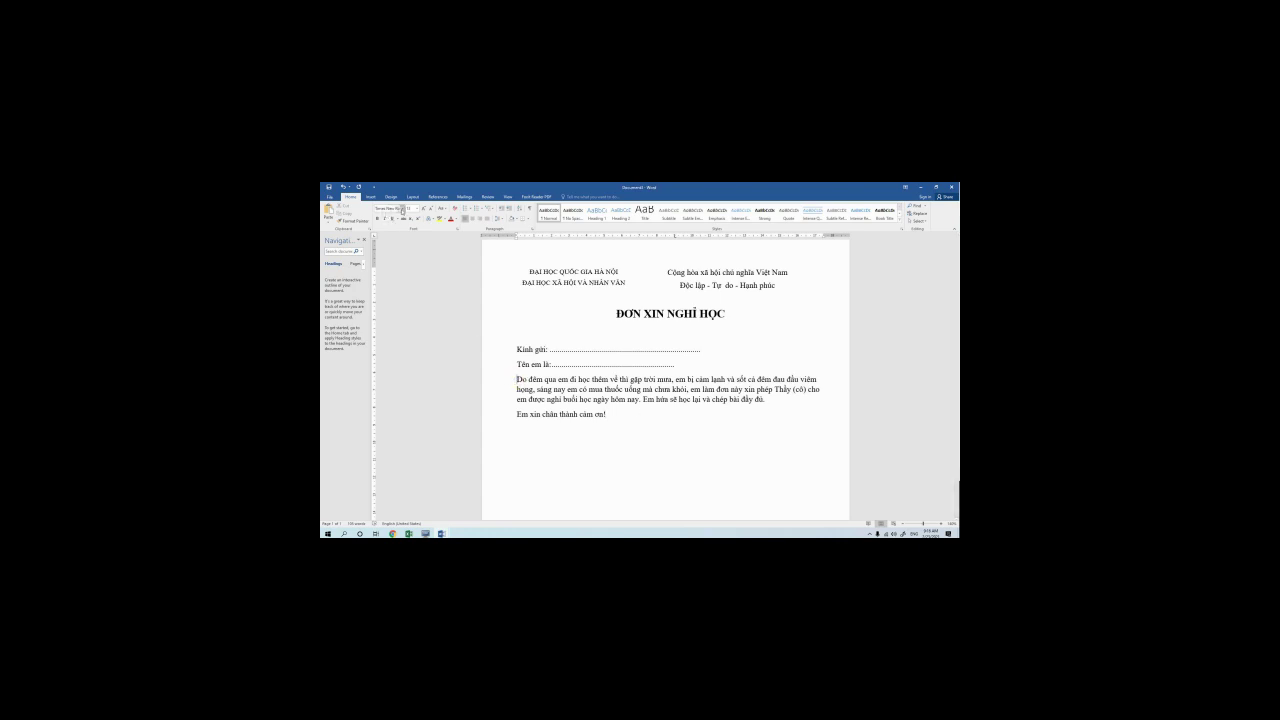
Step: Select the illness and leave-request paragraph and open its Paragraph settings
drag(516, 380, 768, 402)
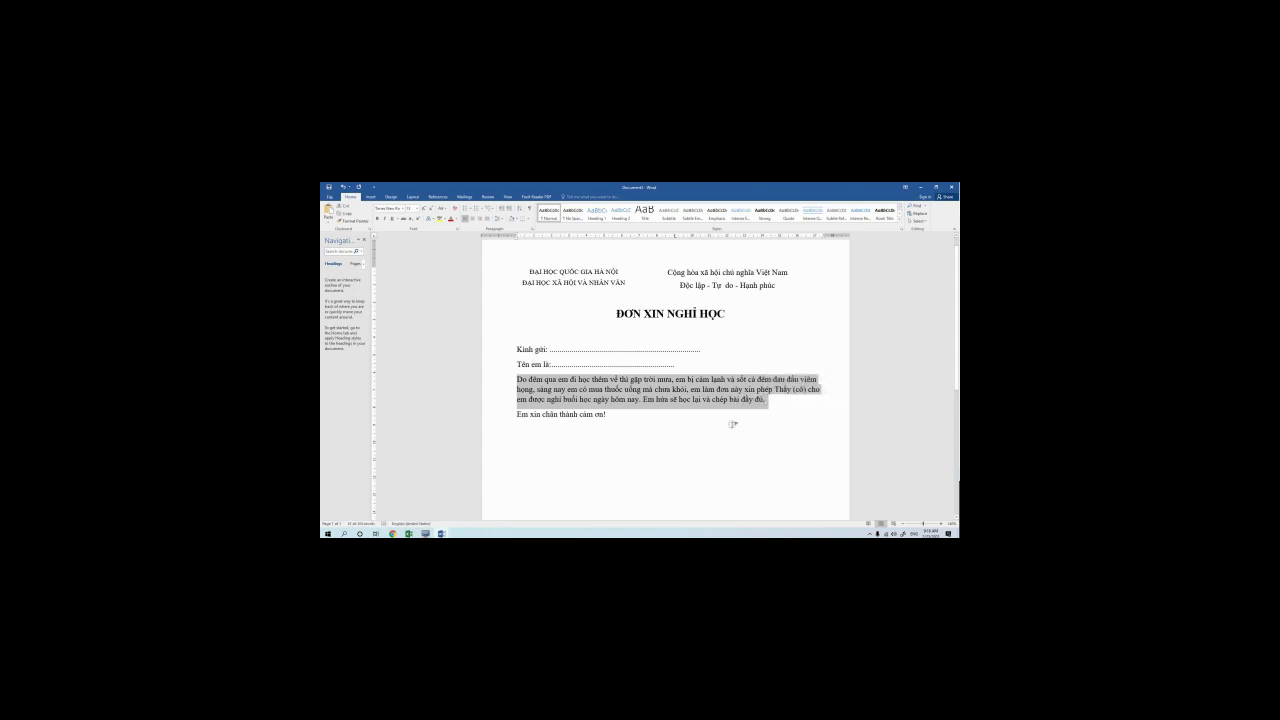
click(532, 228)
drag(477, 268, 762, 262)
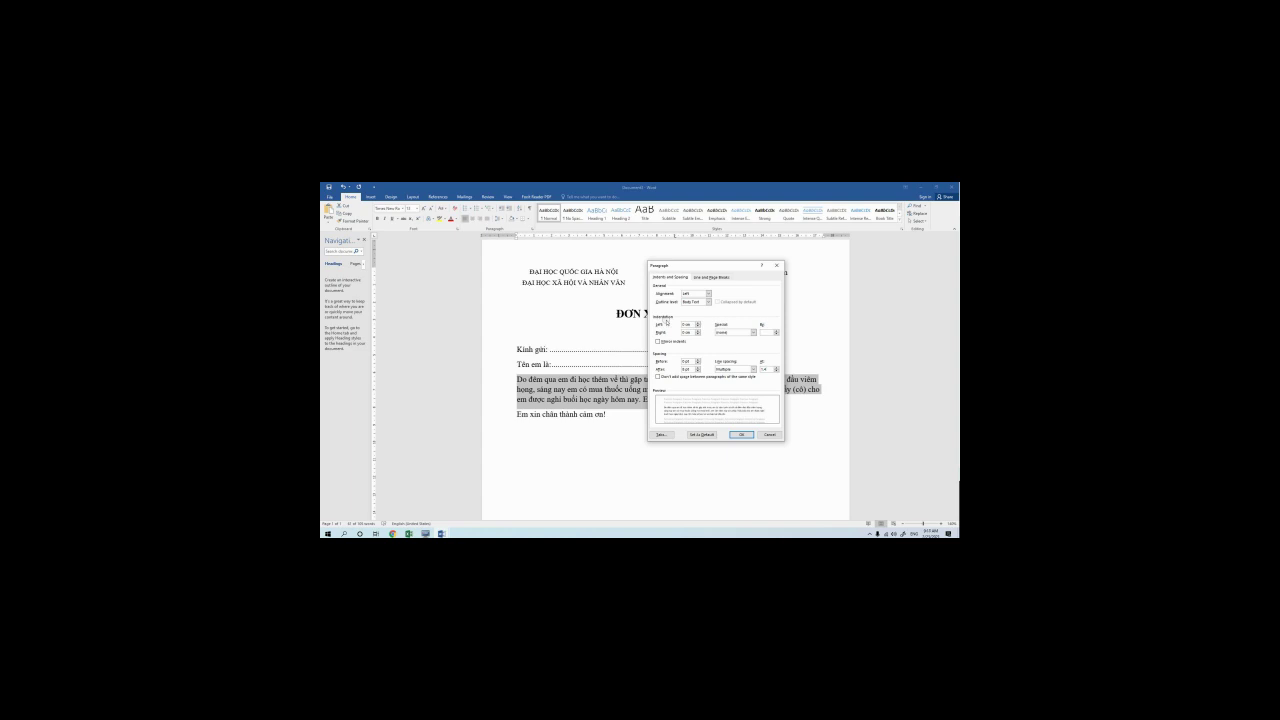
Step: Set the paragraph's left indent to 1 with a First line special indent, and save it as the default
double_click(686, 324)
text(1)
click(753, 332)
click(727, 342)
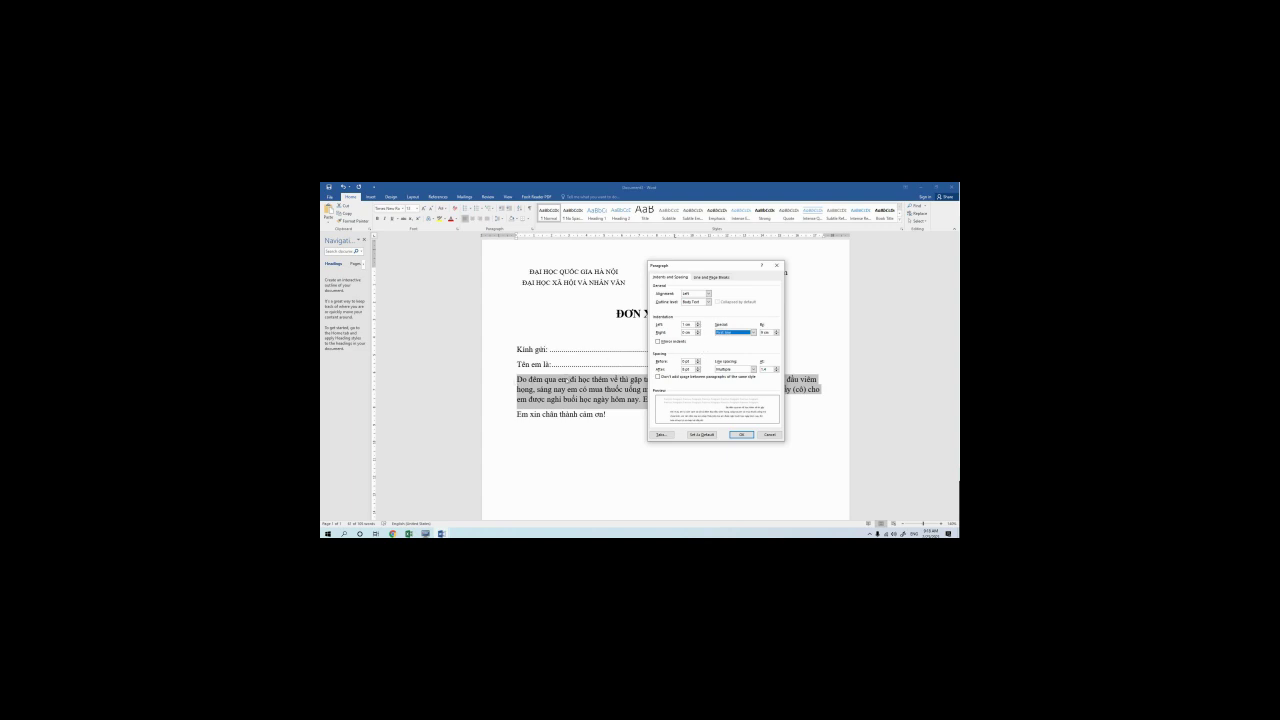
click(753, 332)
click(728, 342)
click(686, 325)
double_click(763, 332)
click(703, 435)
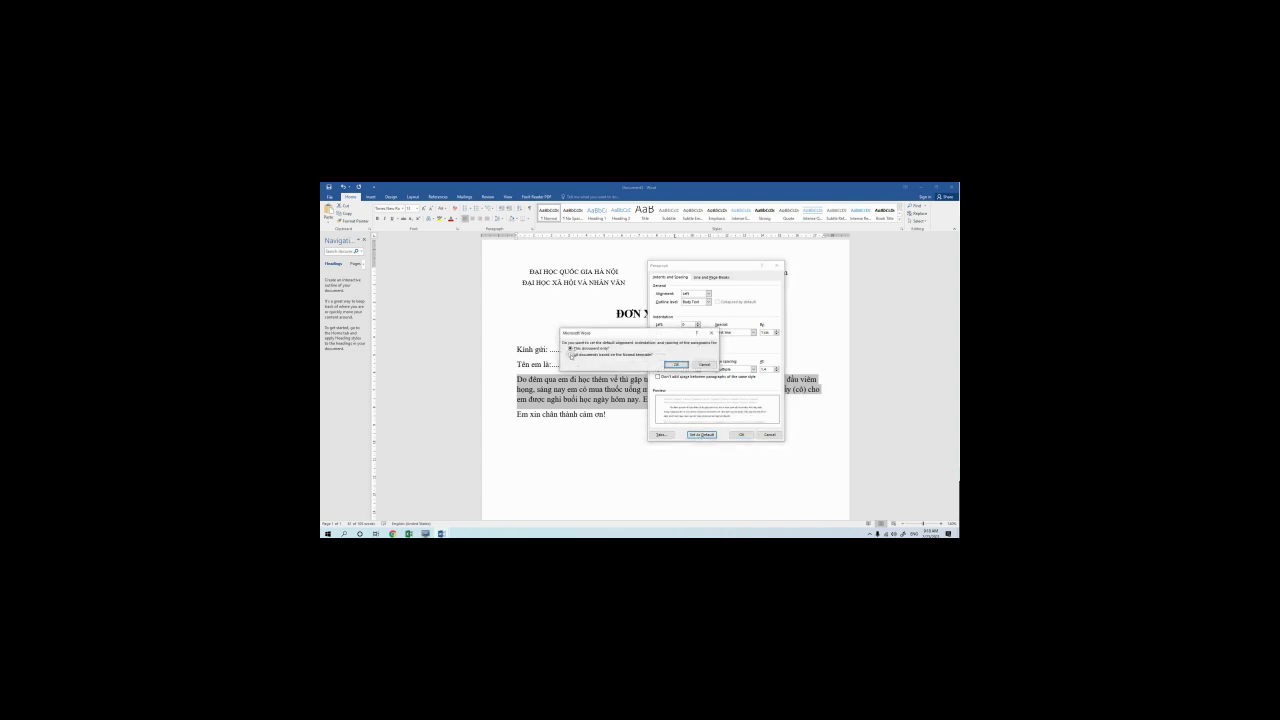
click(676, 364)
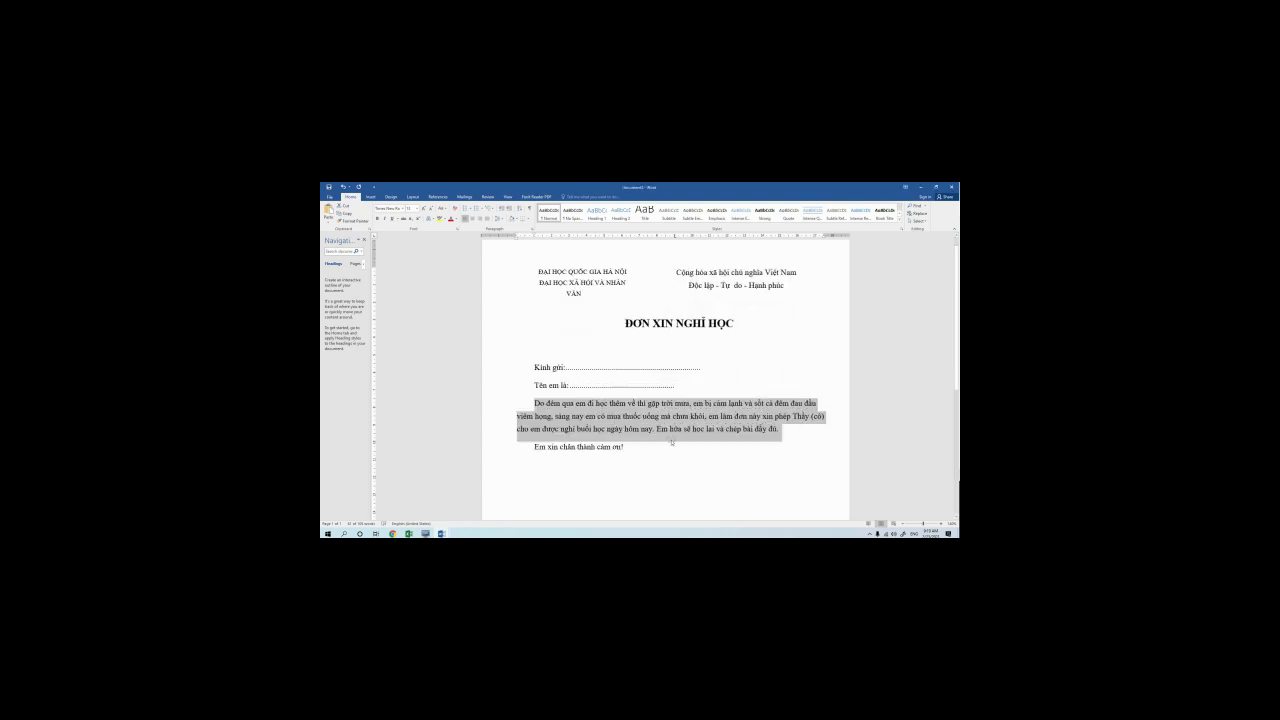
Step: Confirm the new default, then give the body paragraph a first-line indent and justify it
click(537, 360)
drag(537, 360, 781, 386)
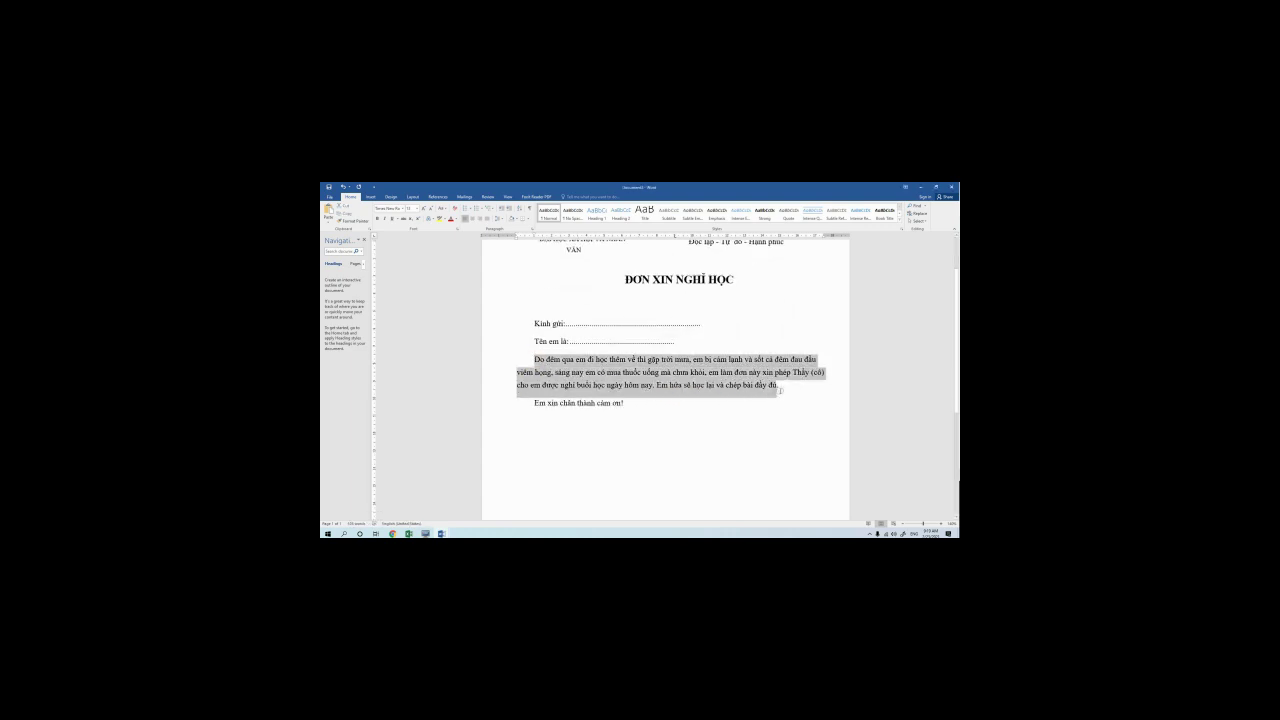
click(532, 231)
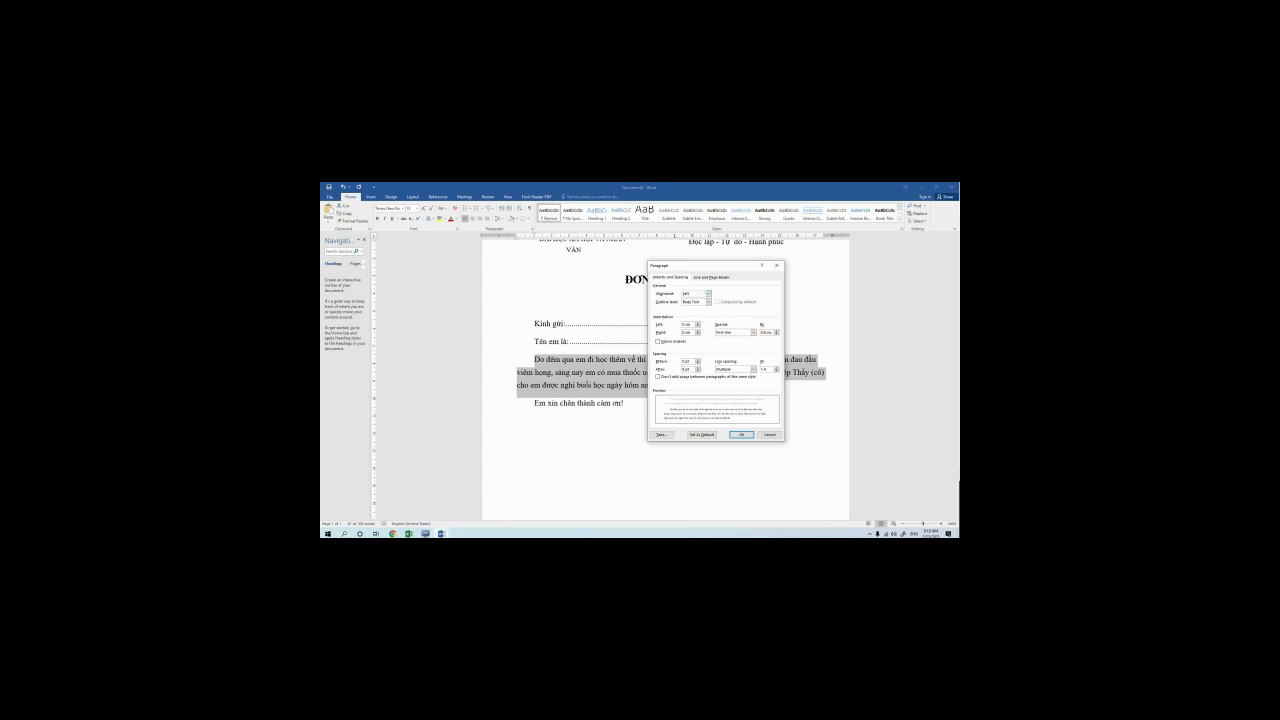
click(740, 434)
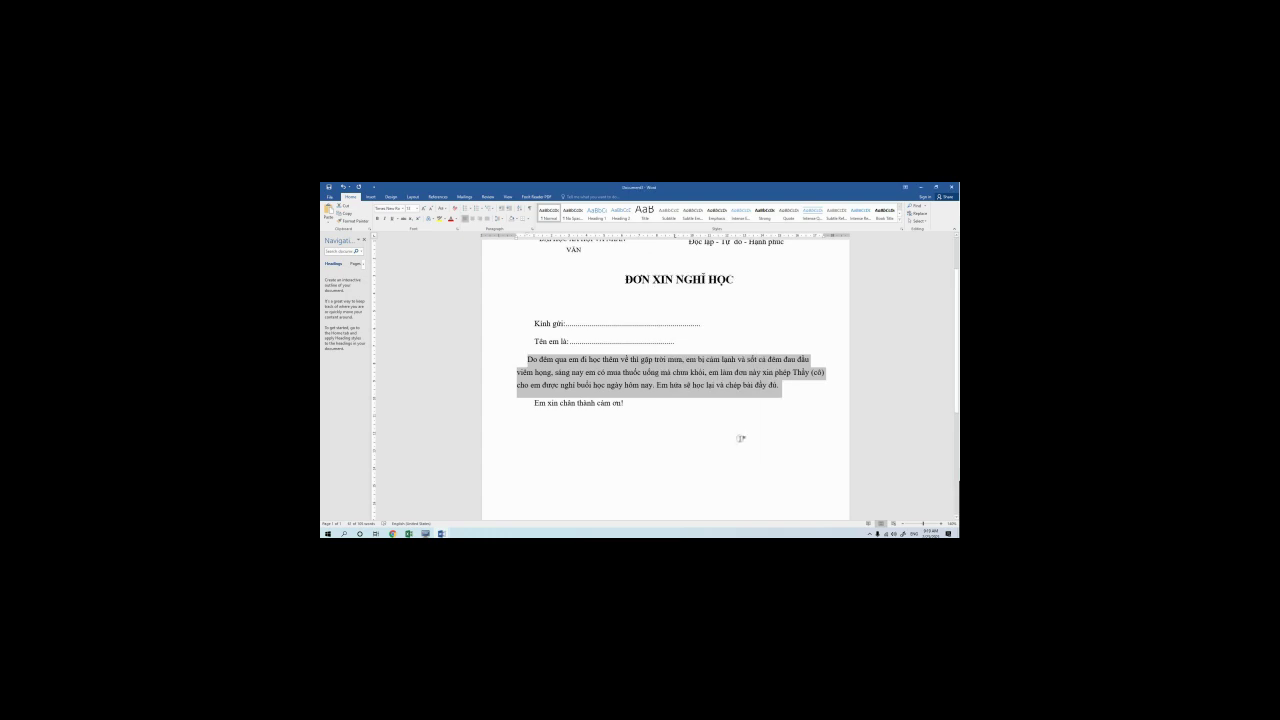
click(487, 219)
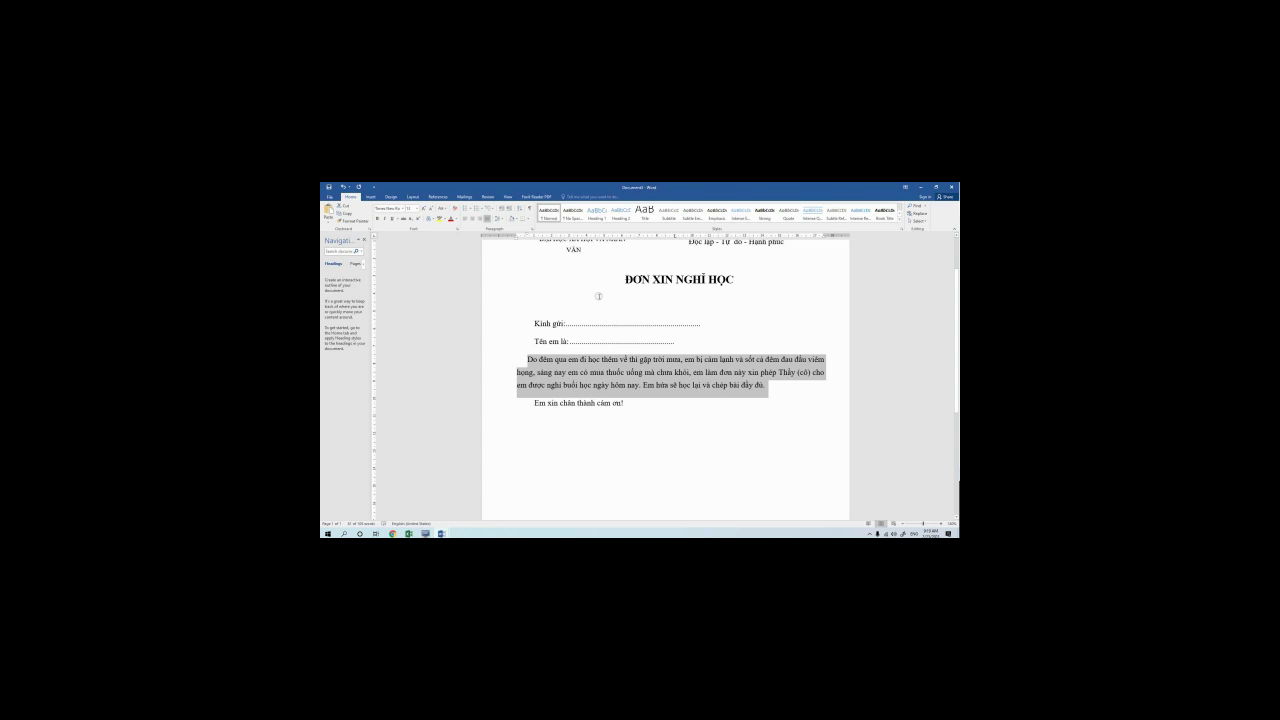
Step: Set the body paragraph's alignment to Justified in the Paragraph settings
click(531, 229)
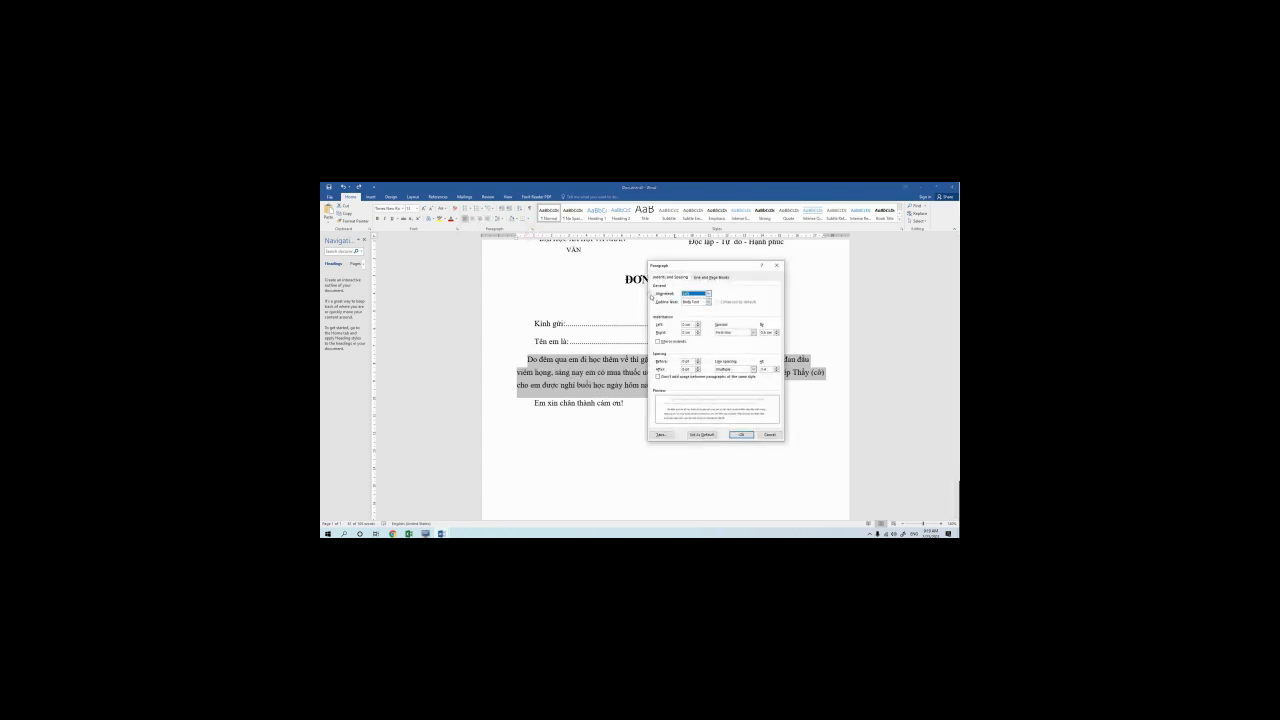
click(709, 293)
click(692, 320)
click(709, 293)
click(692, 314)
click(742, 435)
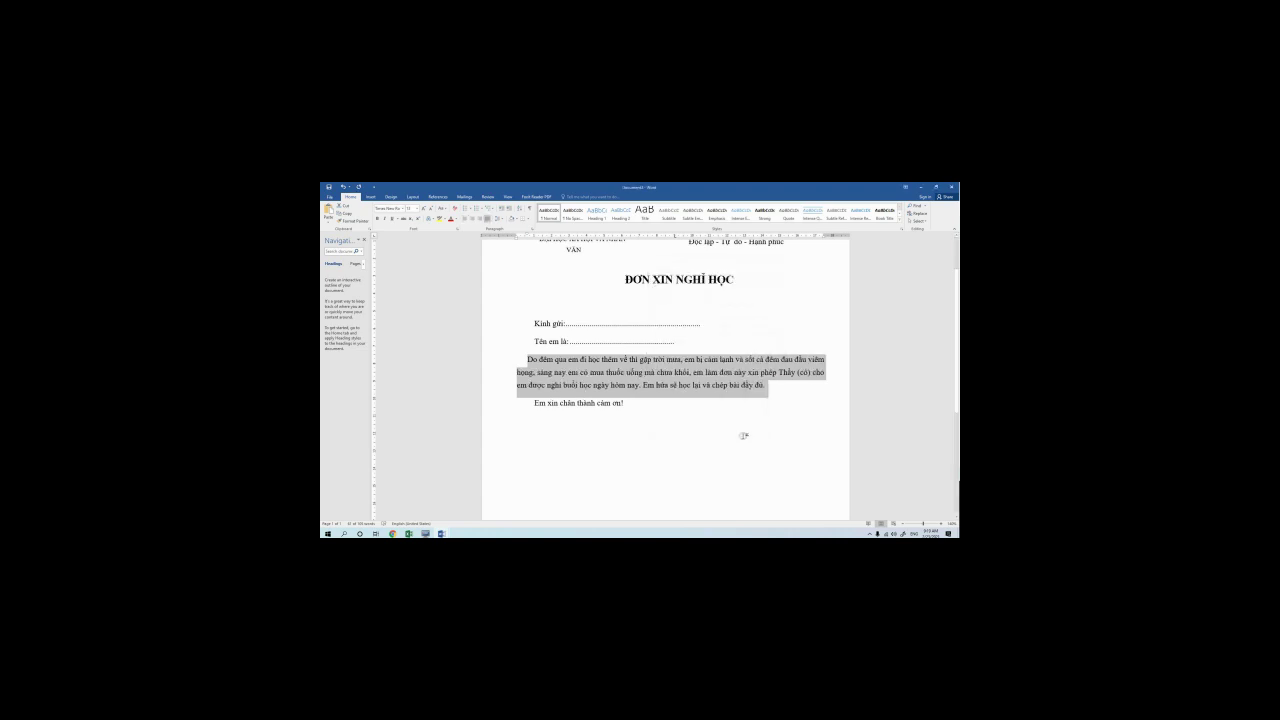
click(612, 436)
Step: Move the Kính gửi and Tên em là lines to the left margin using the ruler indent marker
scroll(665, 413, up, 1)
scroll(678, 382, down, 1)
scroll(683, 403, down, 1)
scroll(683, 394, down, 1)
scroll(683, 394, up, 1)
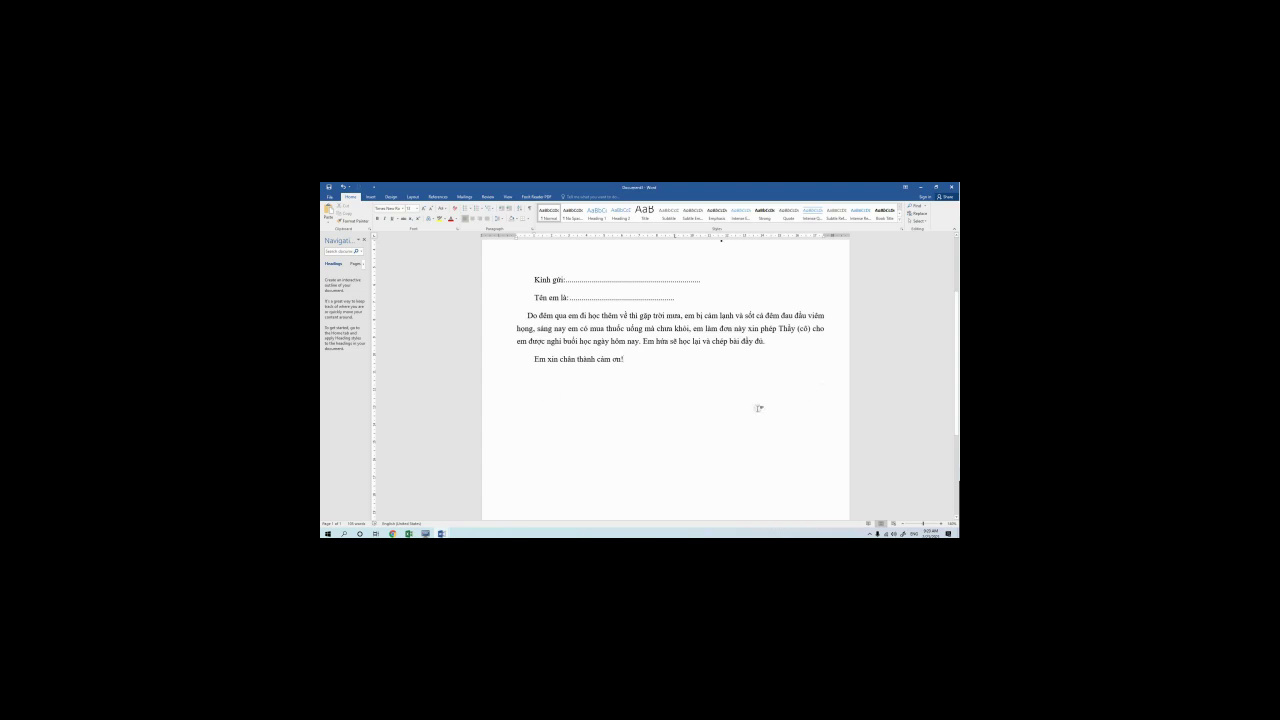
scroll(680, 407, up, 1)
scroll(711, 409, down, 1)
scroll(711, 409, up, 1)
scroll(711, 409, down, 1)
scroll(713, 410, up, 1)
scroll(711, 409, up, 1)
scroll(711, 409, up, 1)
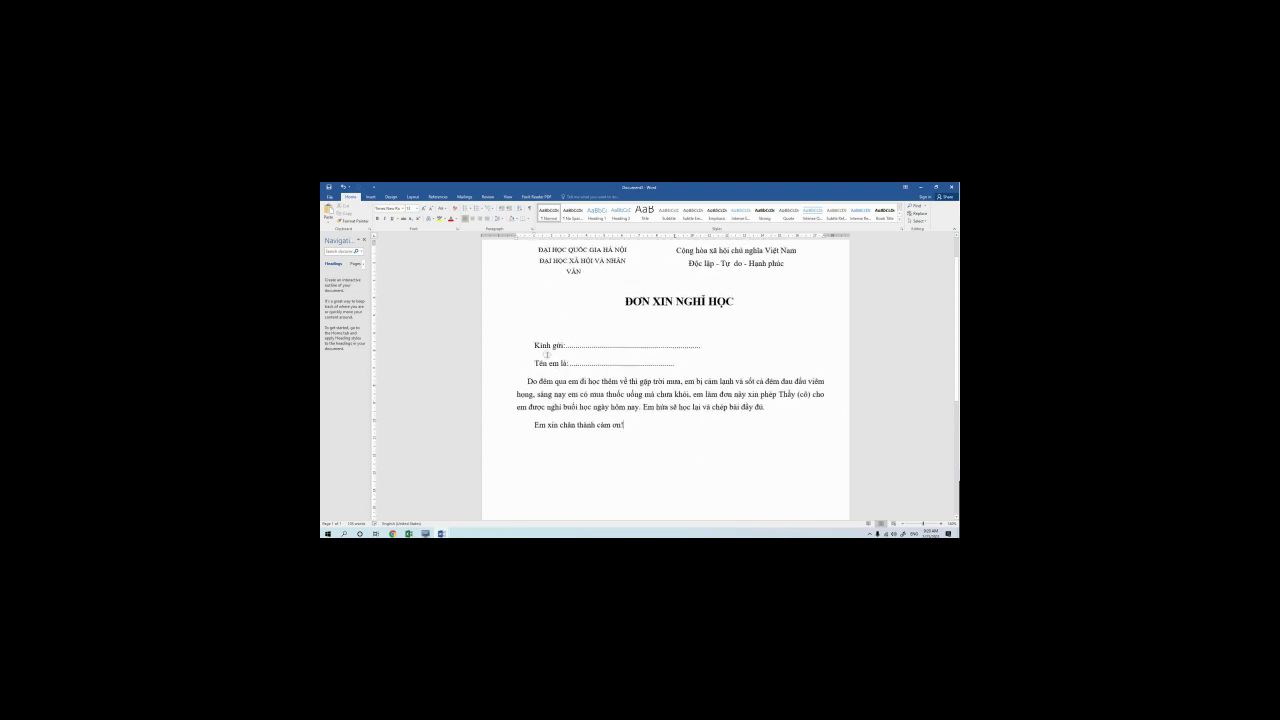
drag(532, 344, 673, 366)
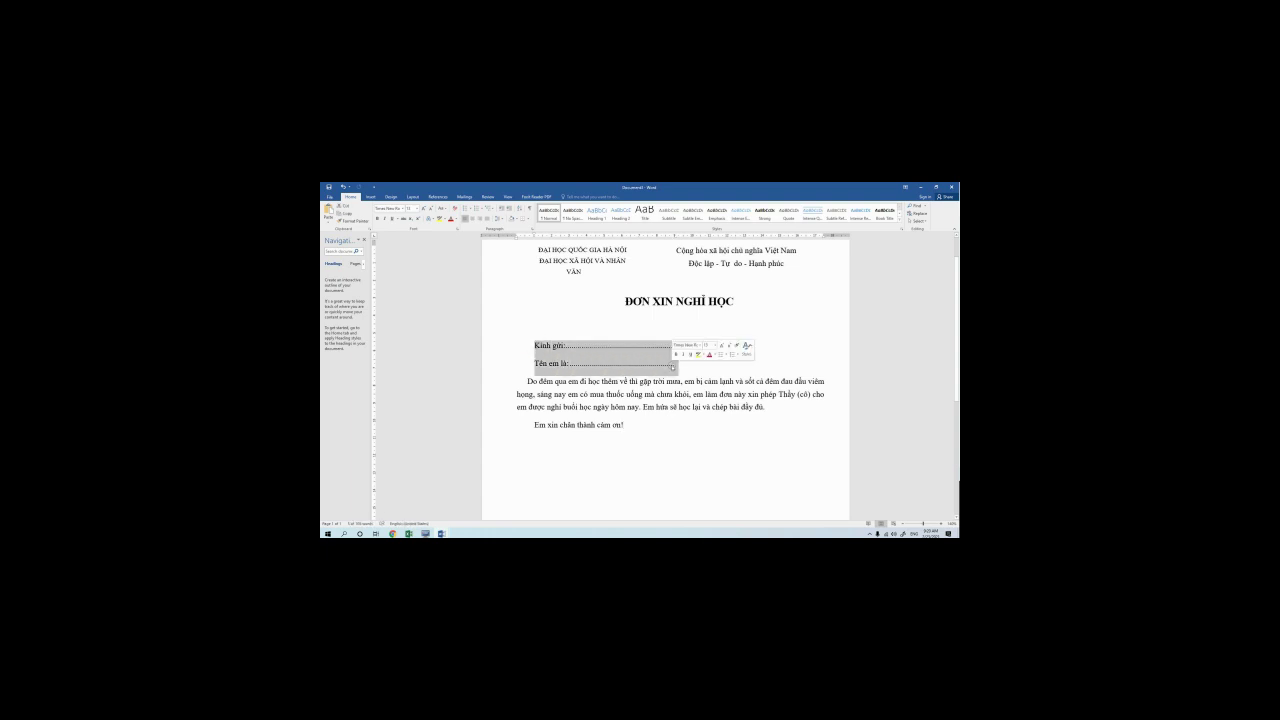
drag(533, 236, 517, 236)
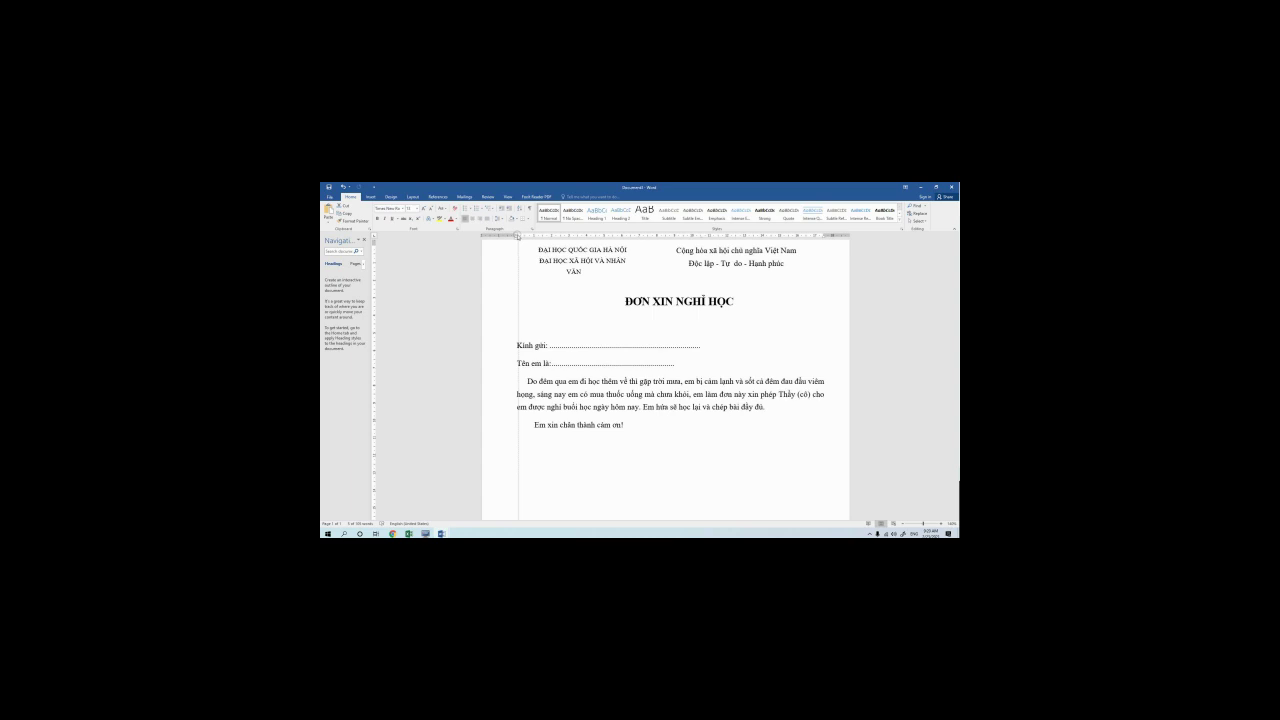
click(526, 433)
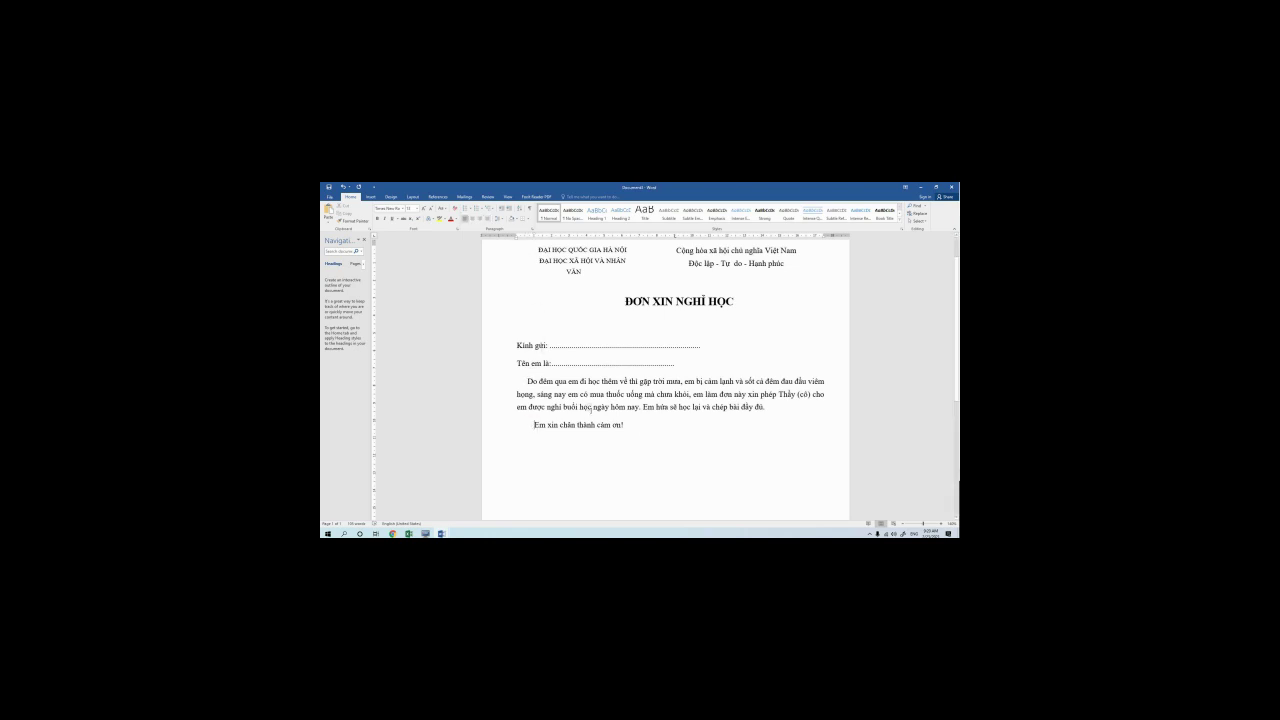
Step: Reduce the thanks line's indent on the ruler to match the body paragraph
scroll(591, 412, down, 1)
scroll(591, 412, up, 1)
drag(535, 235, 526, 235)
scroll(677, 380, down, 2)
scroll(754, 413, up, 1)
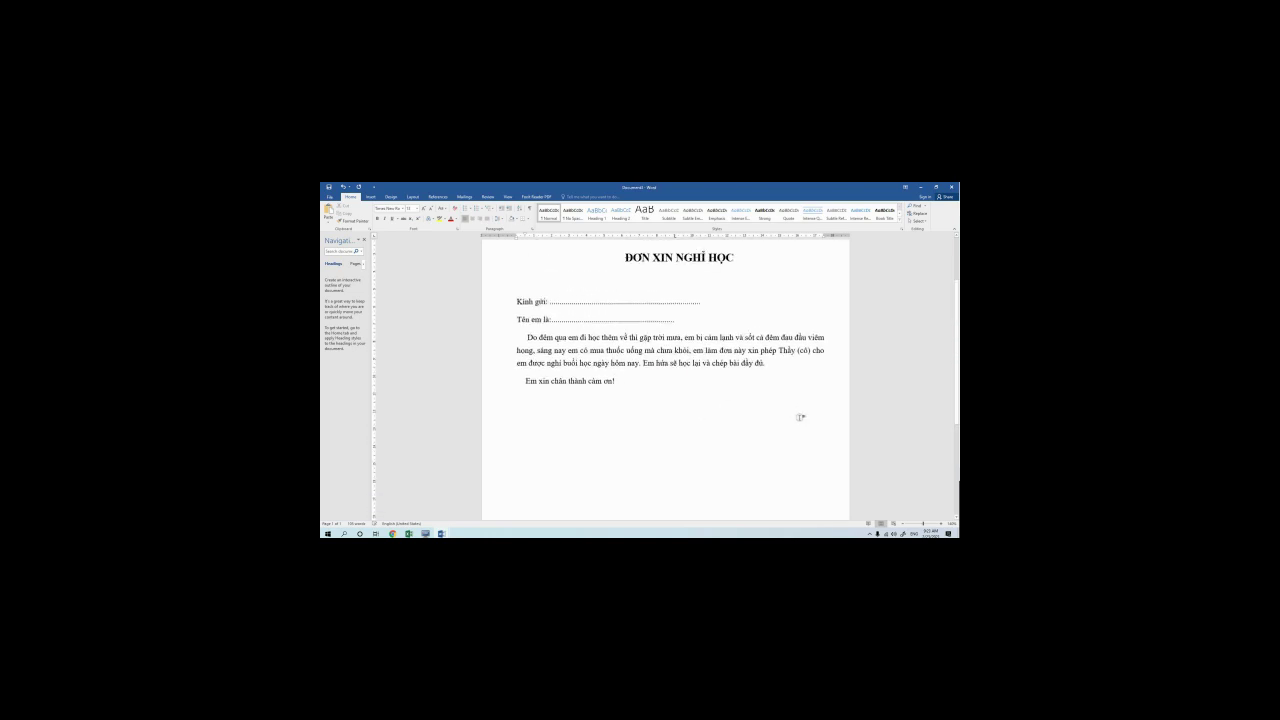
scroll(777, 409, up, 1)
scroll(765, 405, down, 3)
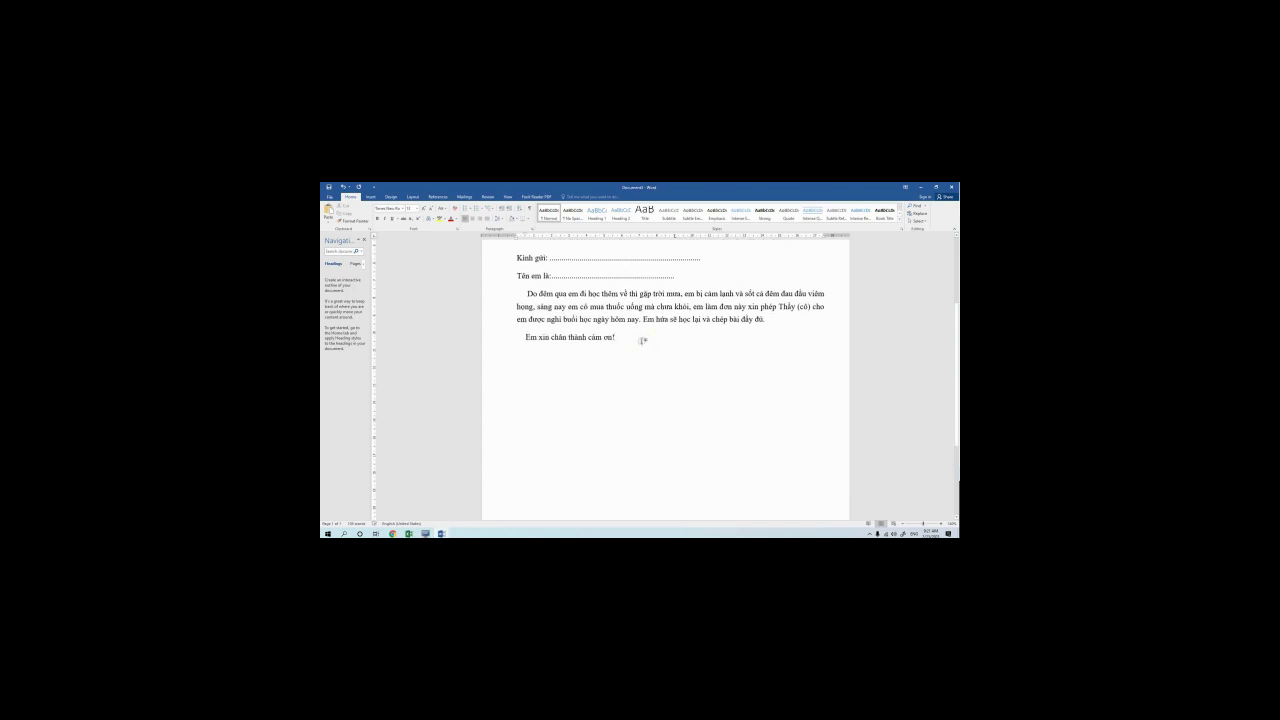
Step: Insert a one-row, two-column table below the thanks line and make its row taller
click(370, 196)
click(373, 214)
click(379, 237)
drag(688, 357, 688, 410)
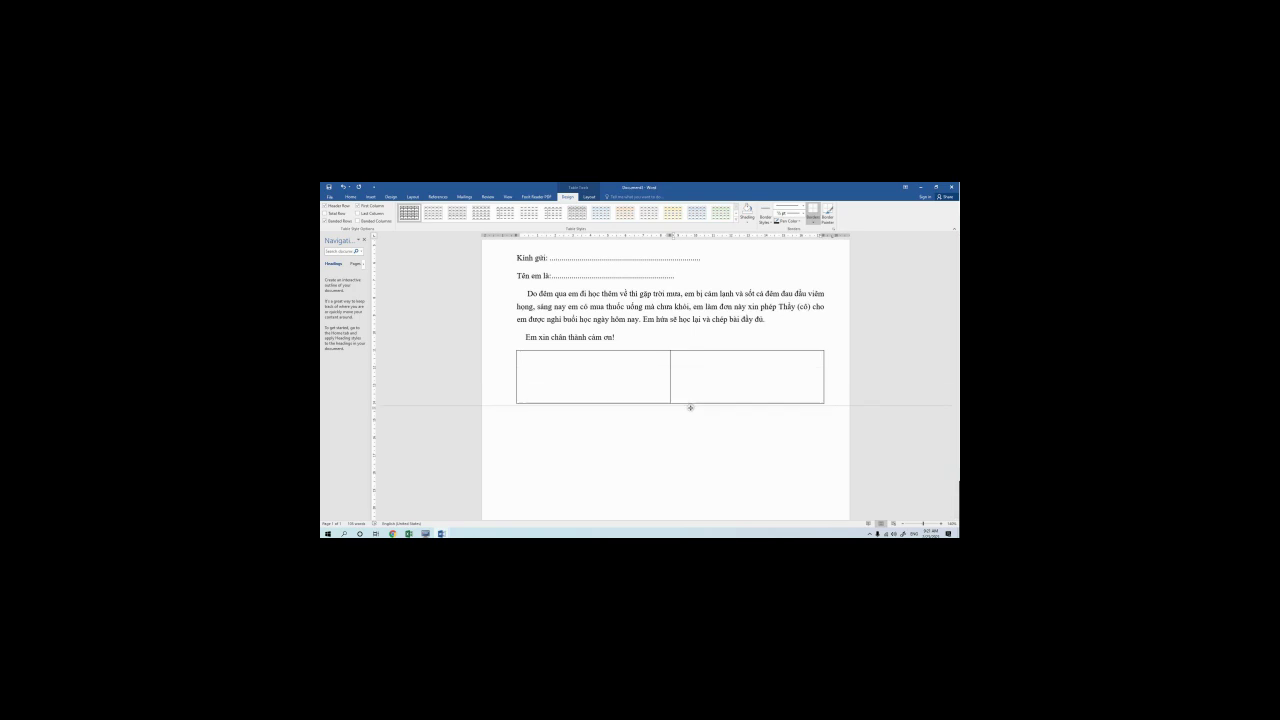
scroll(705, 385, up, 1)
click(695, 379)
Step: Type the date 'Hà nội ngày 23/02/2021' and 'Sinh viên' in the right cell, italicising the date and bolding 'Sinh viên'
text(Hà nội ngày 23/02/2021)
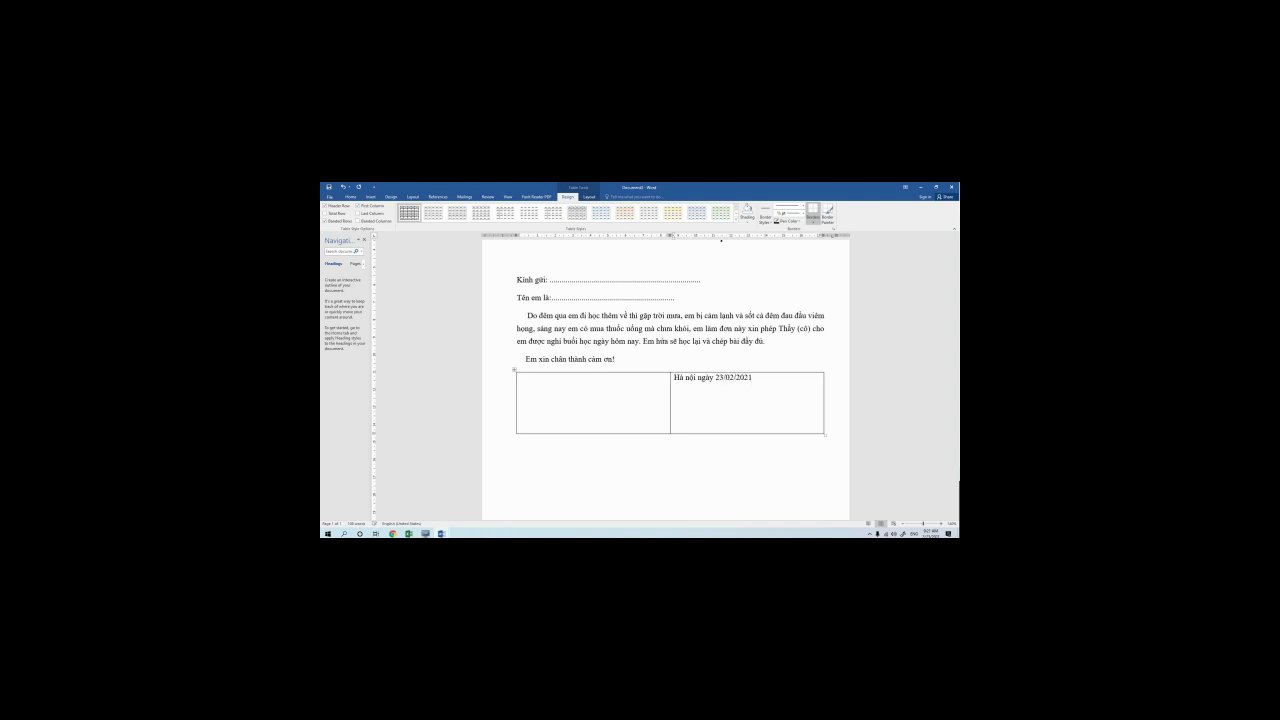
text(Sinh viên)
drag(674, 378, 755, 379)
click(350, 197)
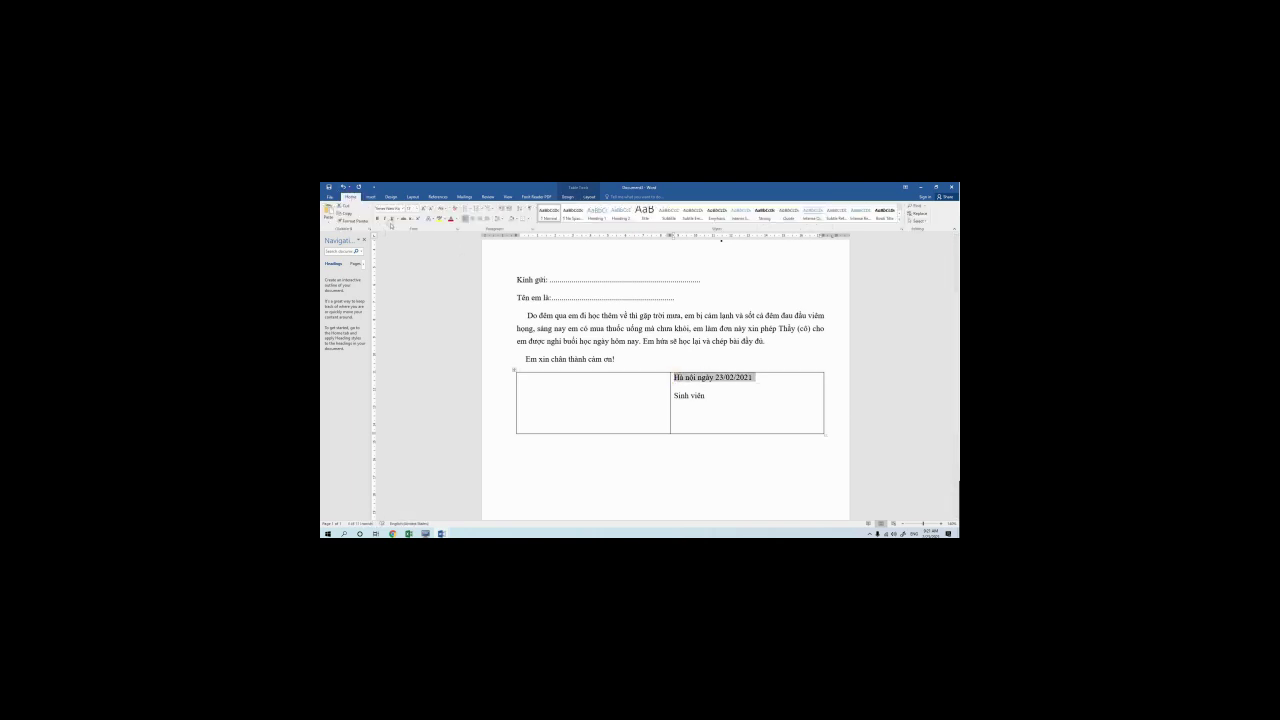
click(384, 218)
click(675, 395)
drag(675, 395, 707, 396)
click(378, 218)
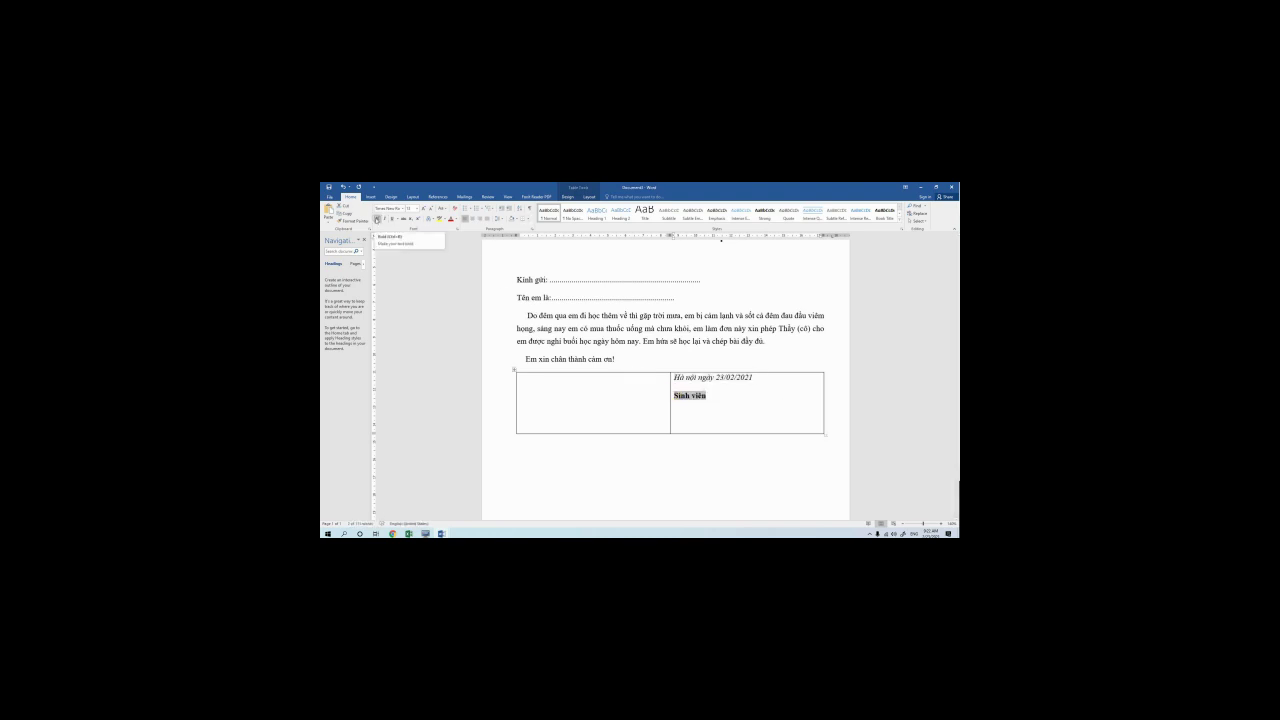
click(706, 399)
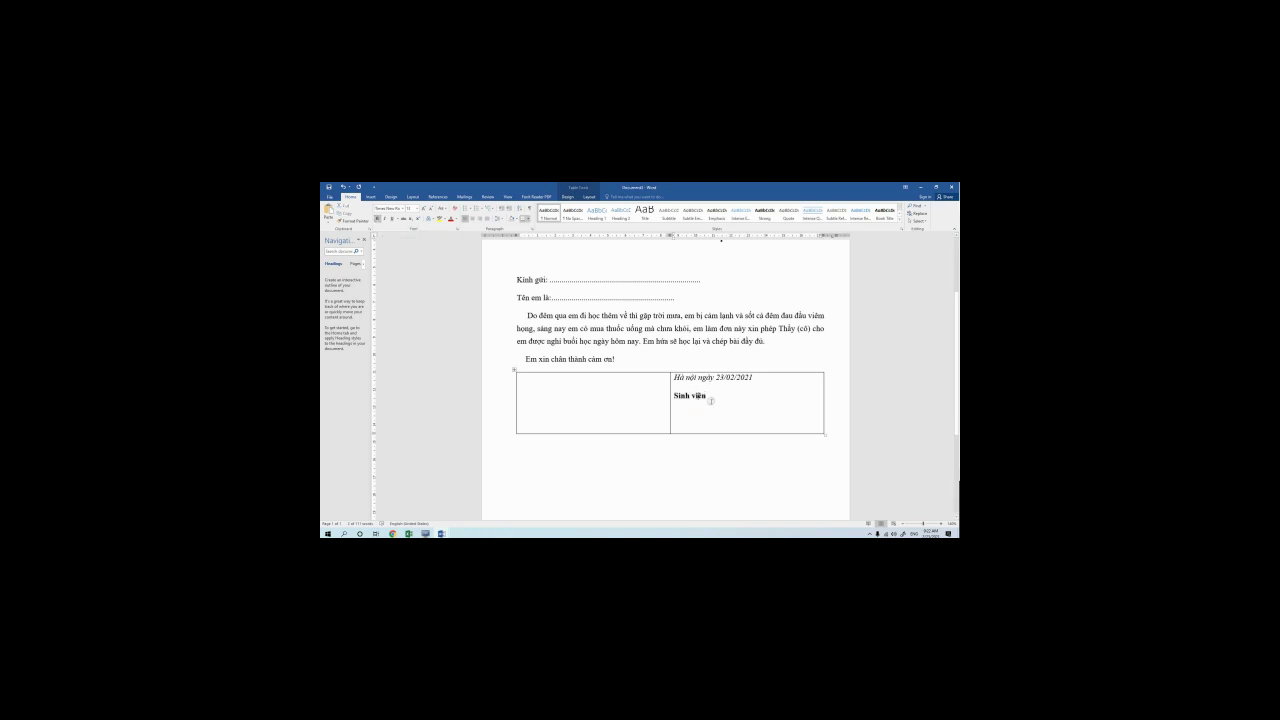
Step: Centre both the date line and 'Sinh viên' in the right cell
drag(674, 395, 760, 377)
click(471, 218)
key(ctrl+e)
click(772, 398)
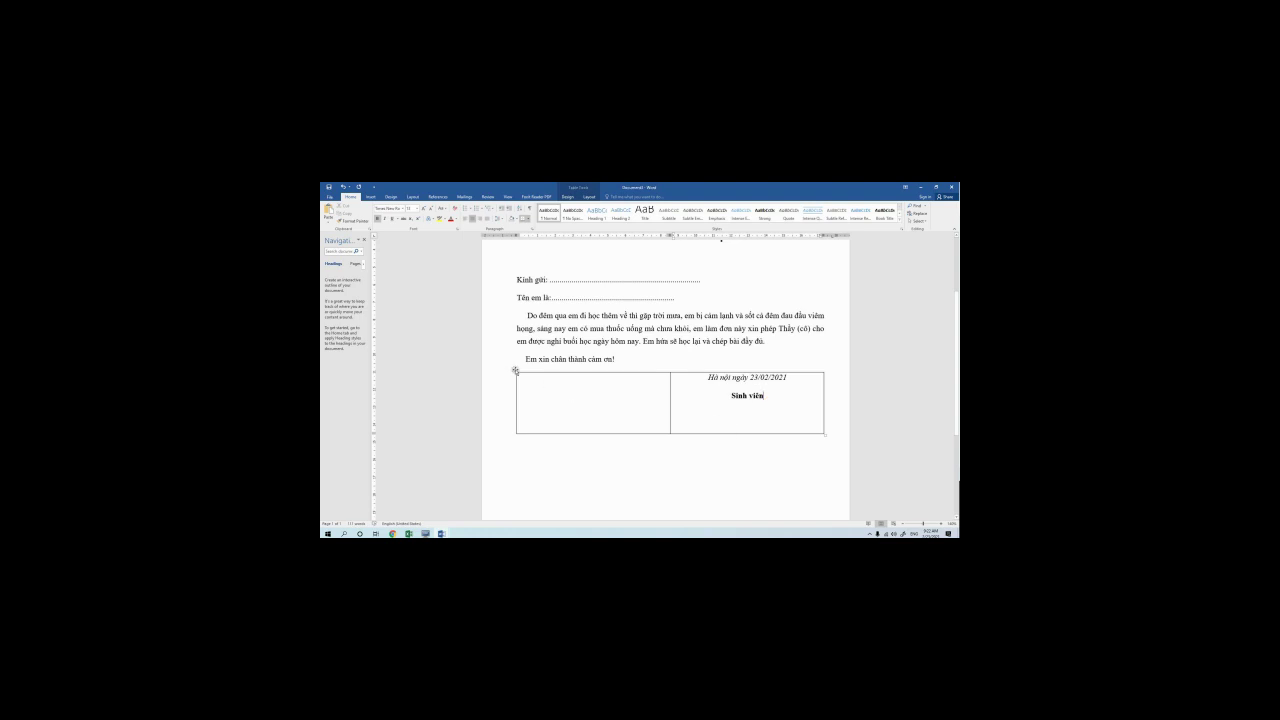
click(514, 370)
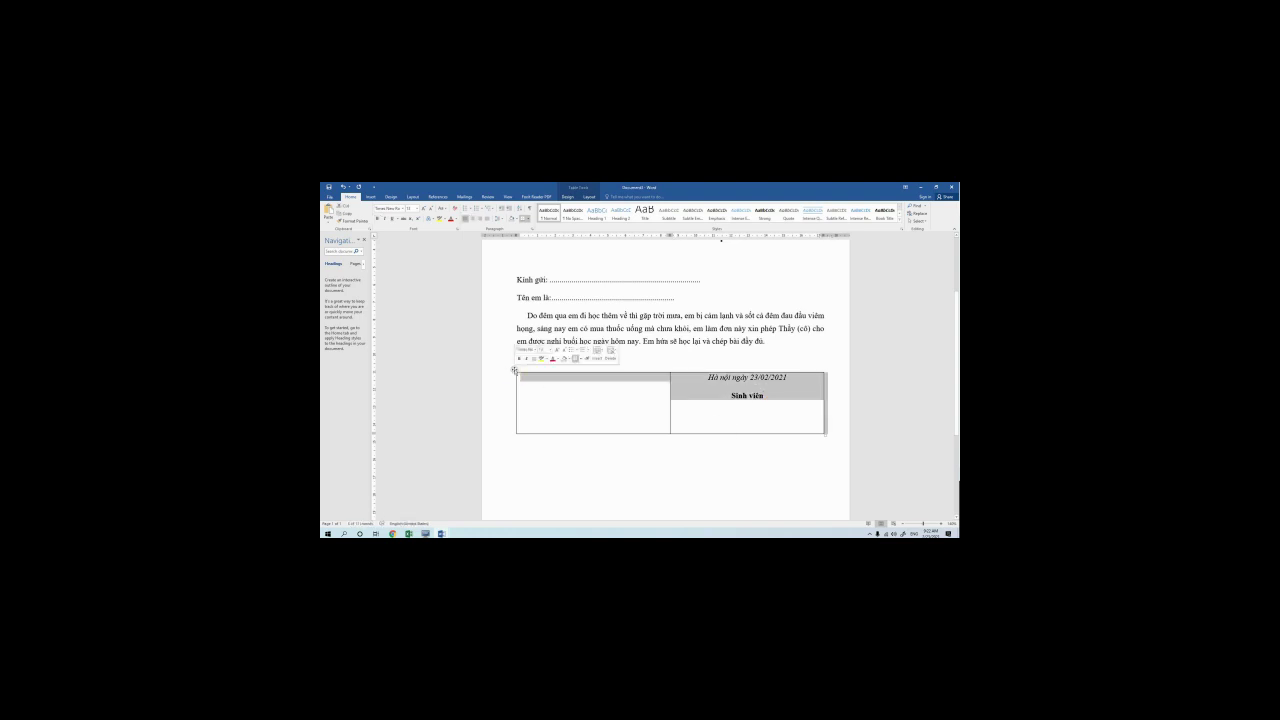
Step: Set the signature table to No Border
click(580, 358)
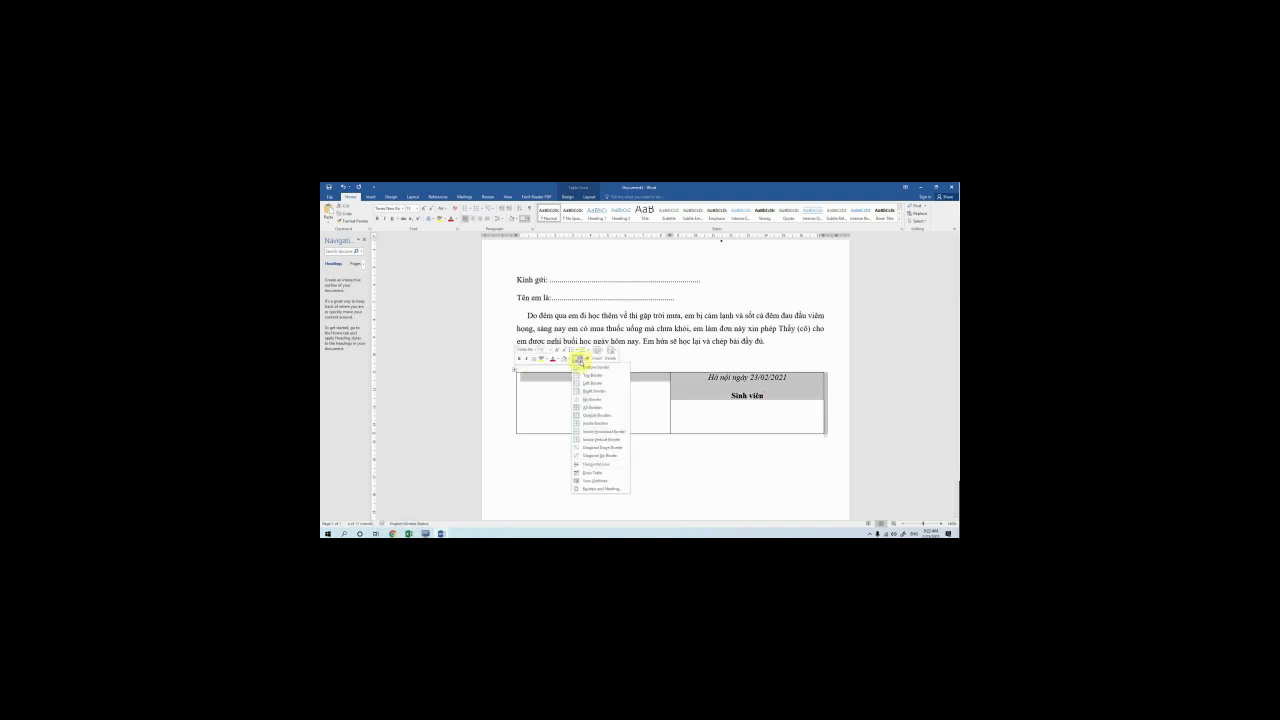
click(585, 399)
click(740, 465)
scroll(740, 430, up, 2)
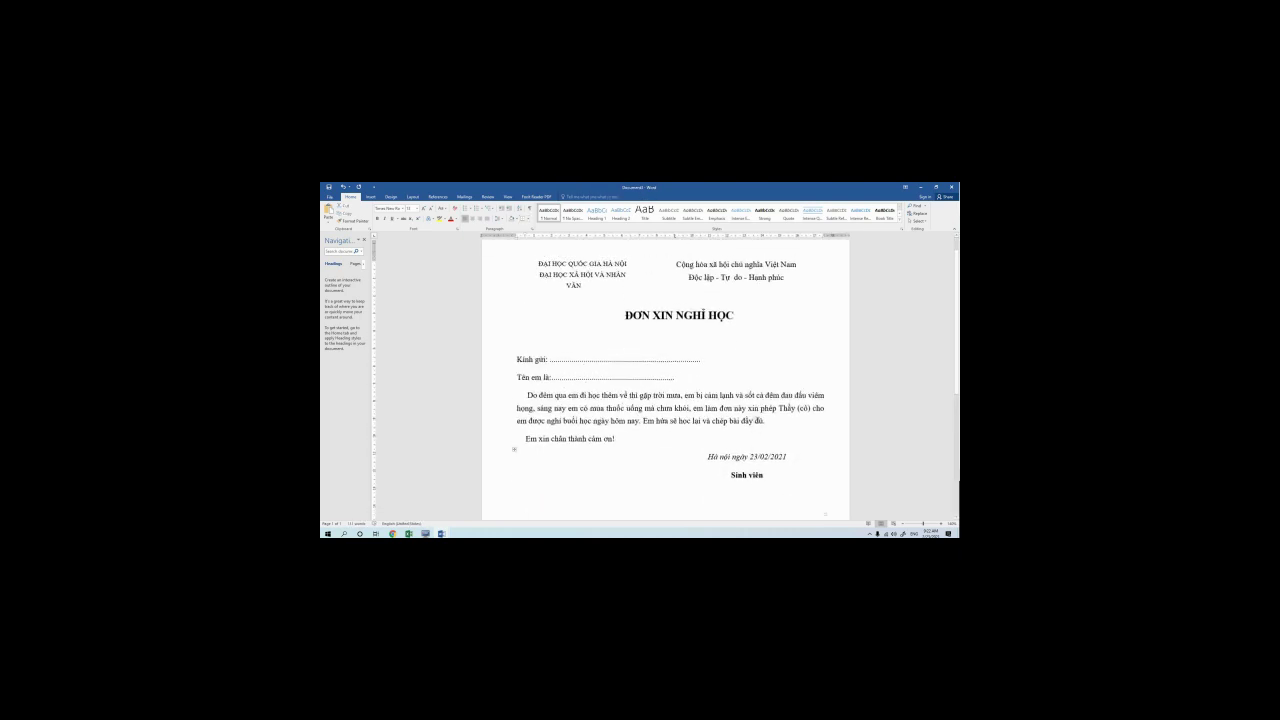
scroll(640, 430, down, 1)
Step: Add an empty line between the thanks line and the date block
click(628, 420)
key(Return)
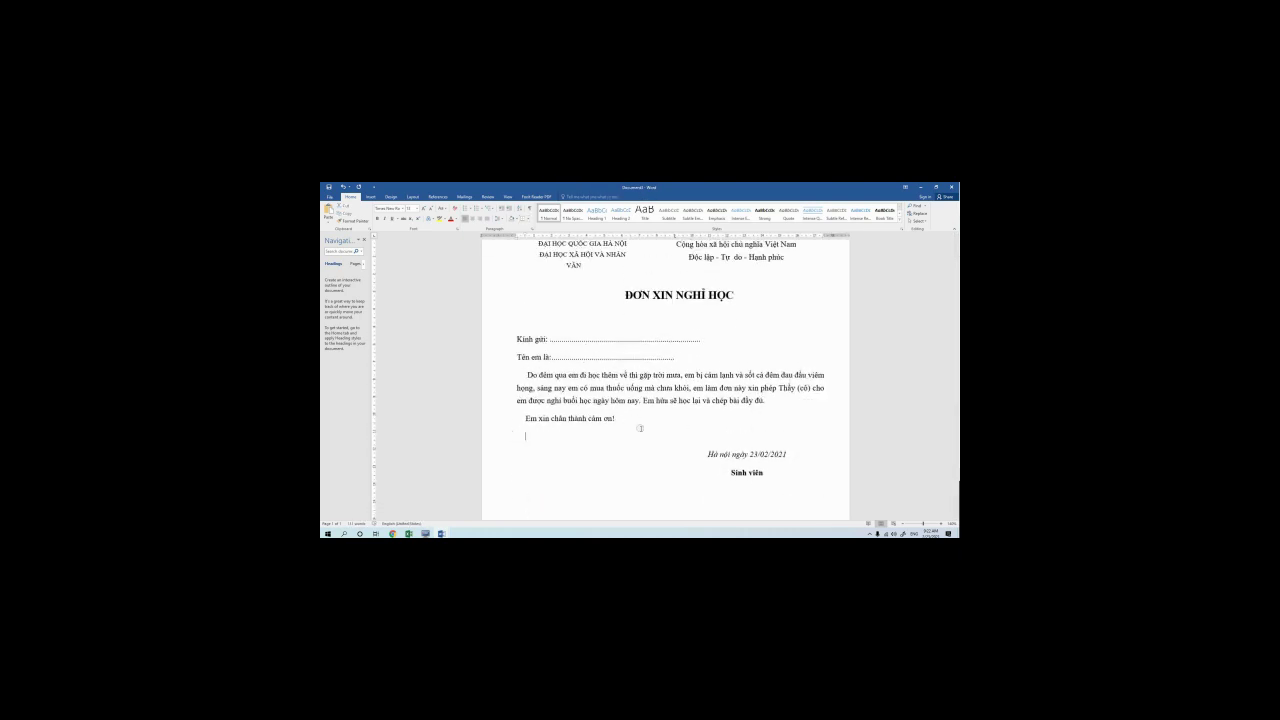
scroll(640, 428, up, 1)
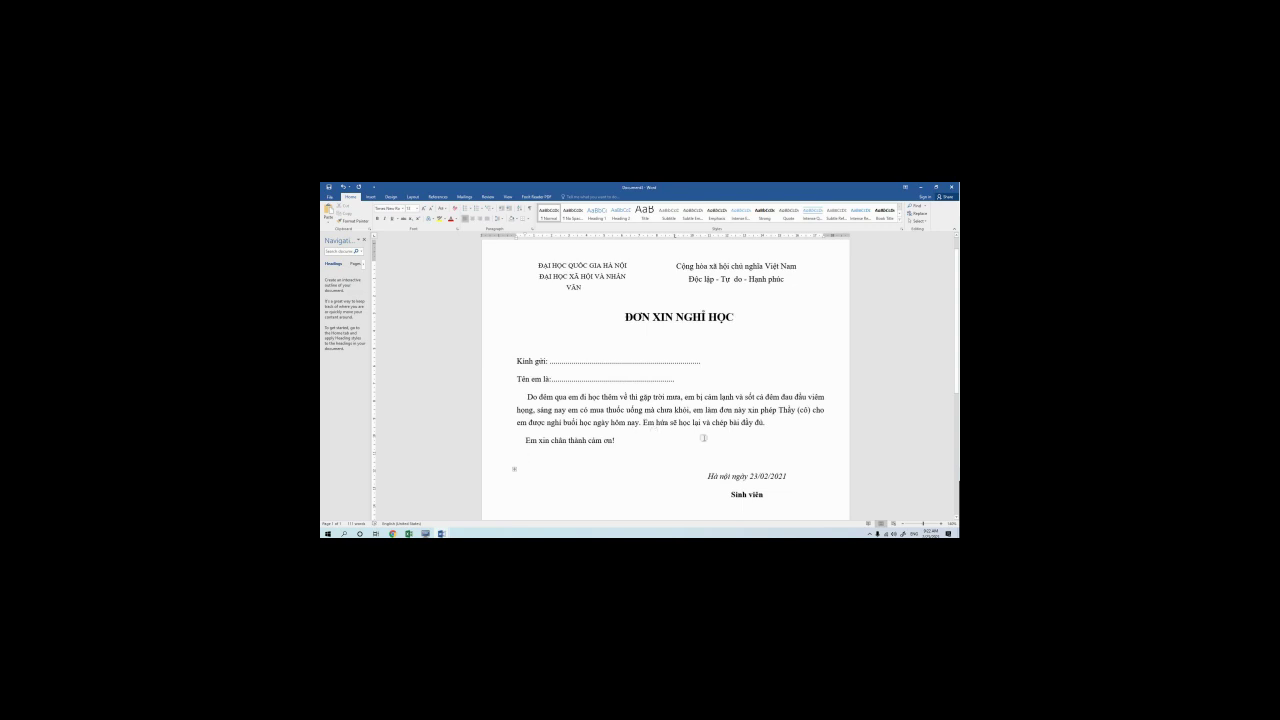
scroll(672, 445, down, 2)
scroll(801, 455, up, 1)
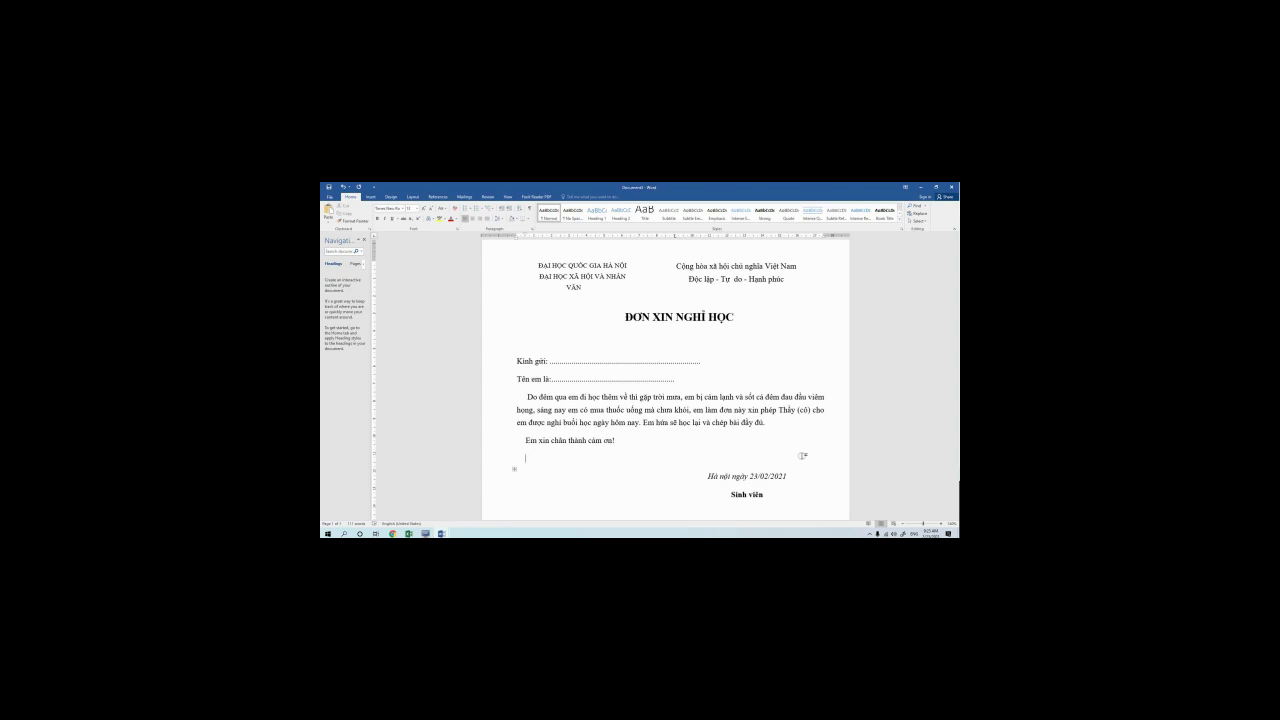
scroll(816, 372, down, 1)
scroll(817, 386, up, 1)
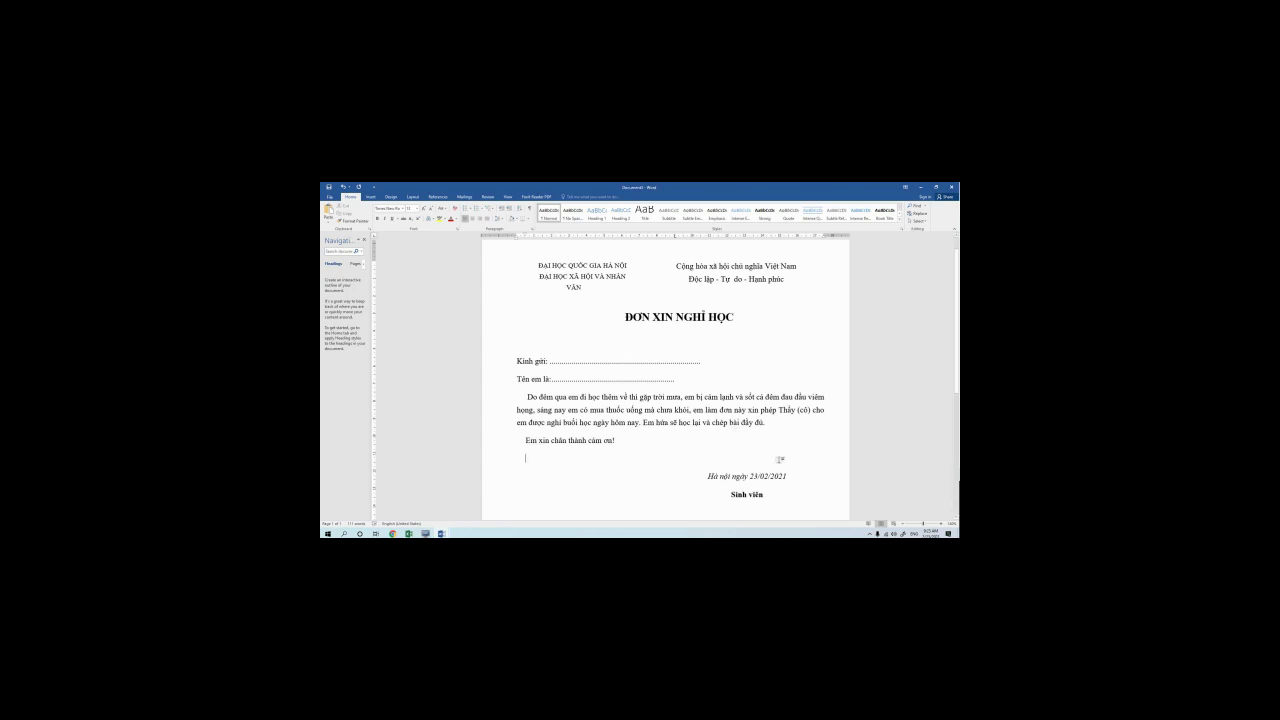
scroll(790, 450, down, 3)
click(412, 197)
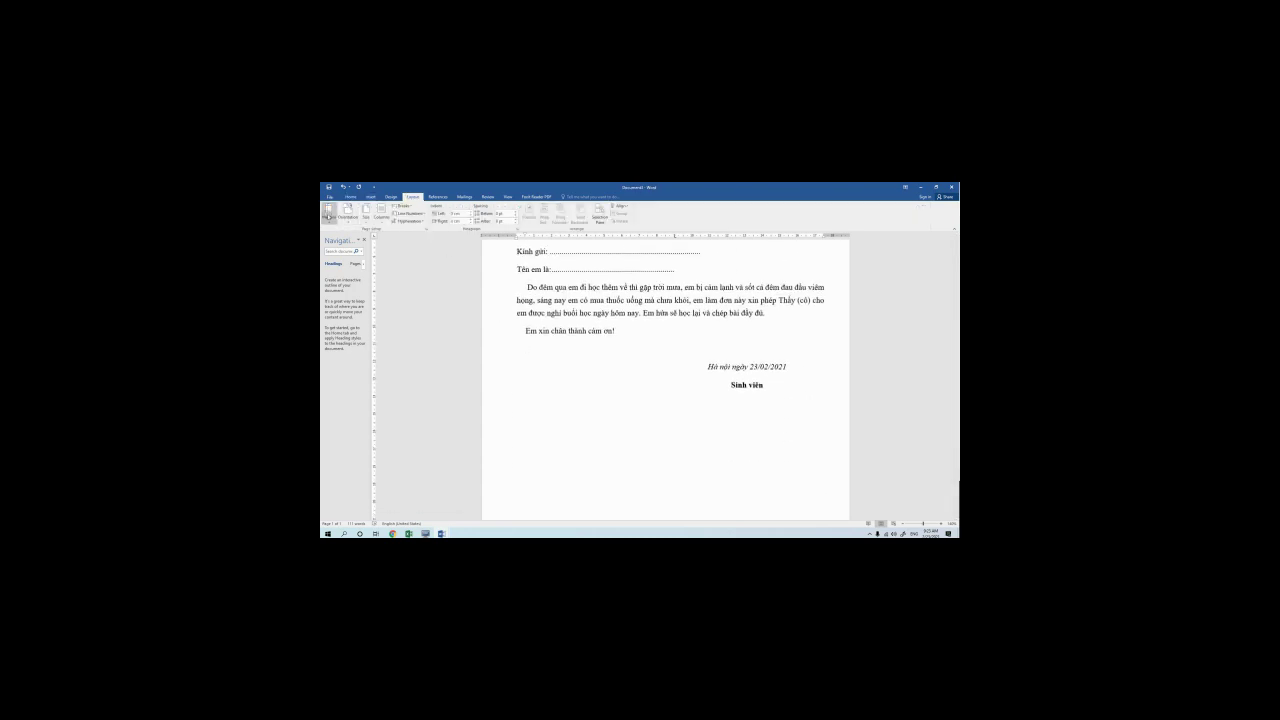
click(350, 197)
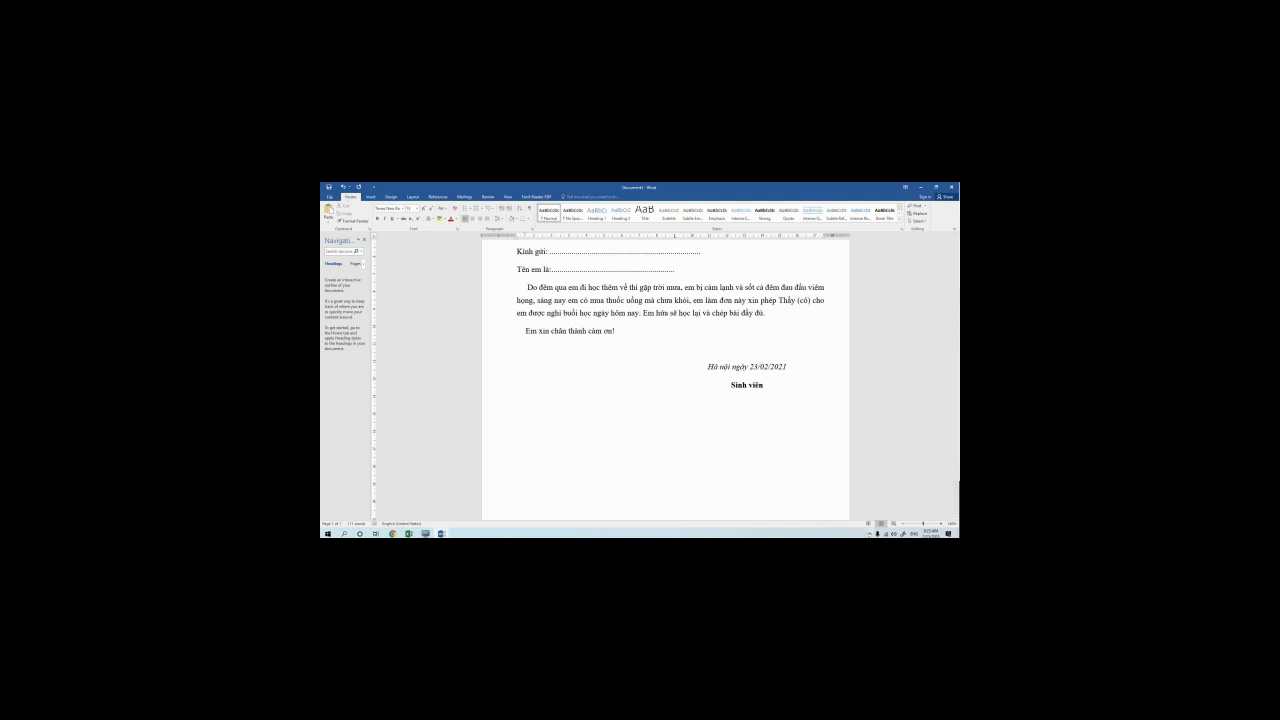